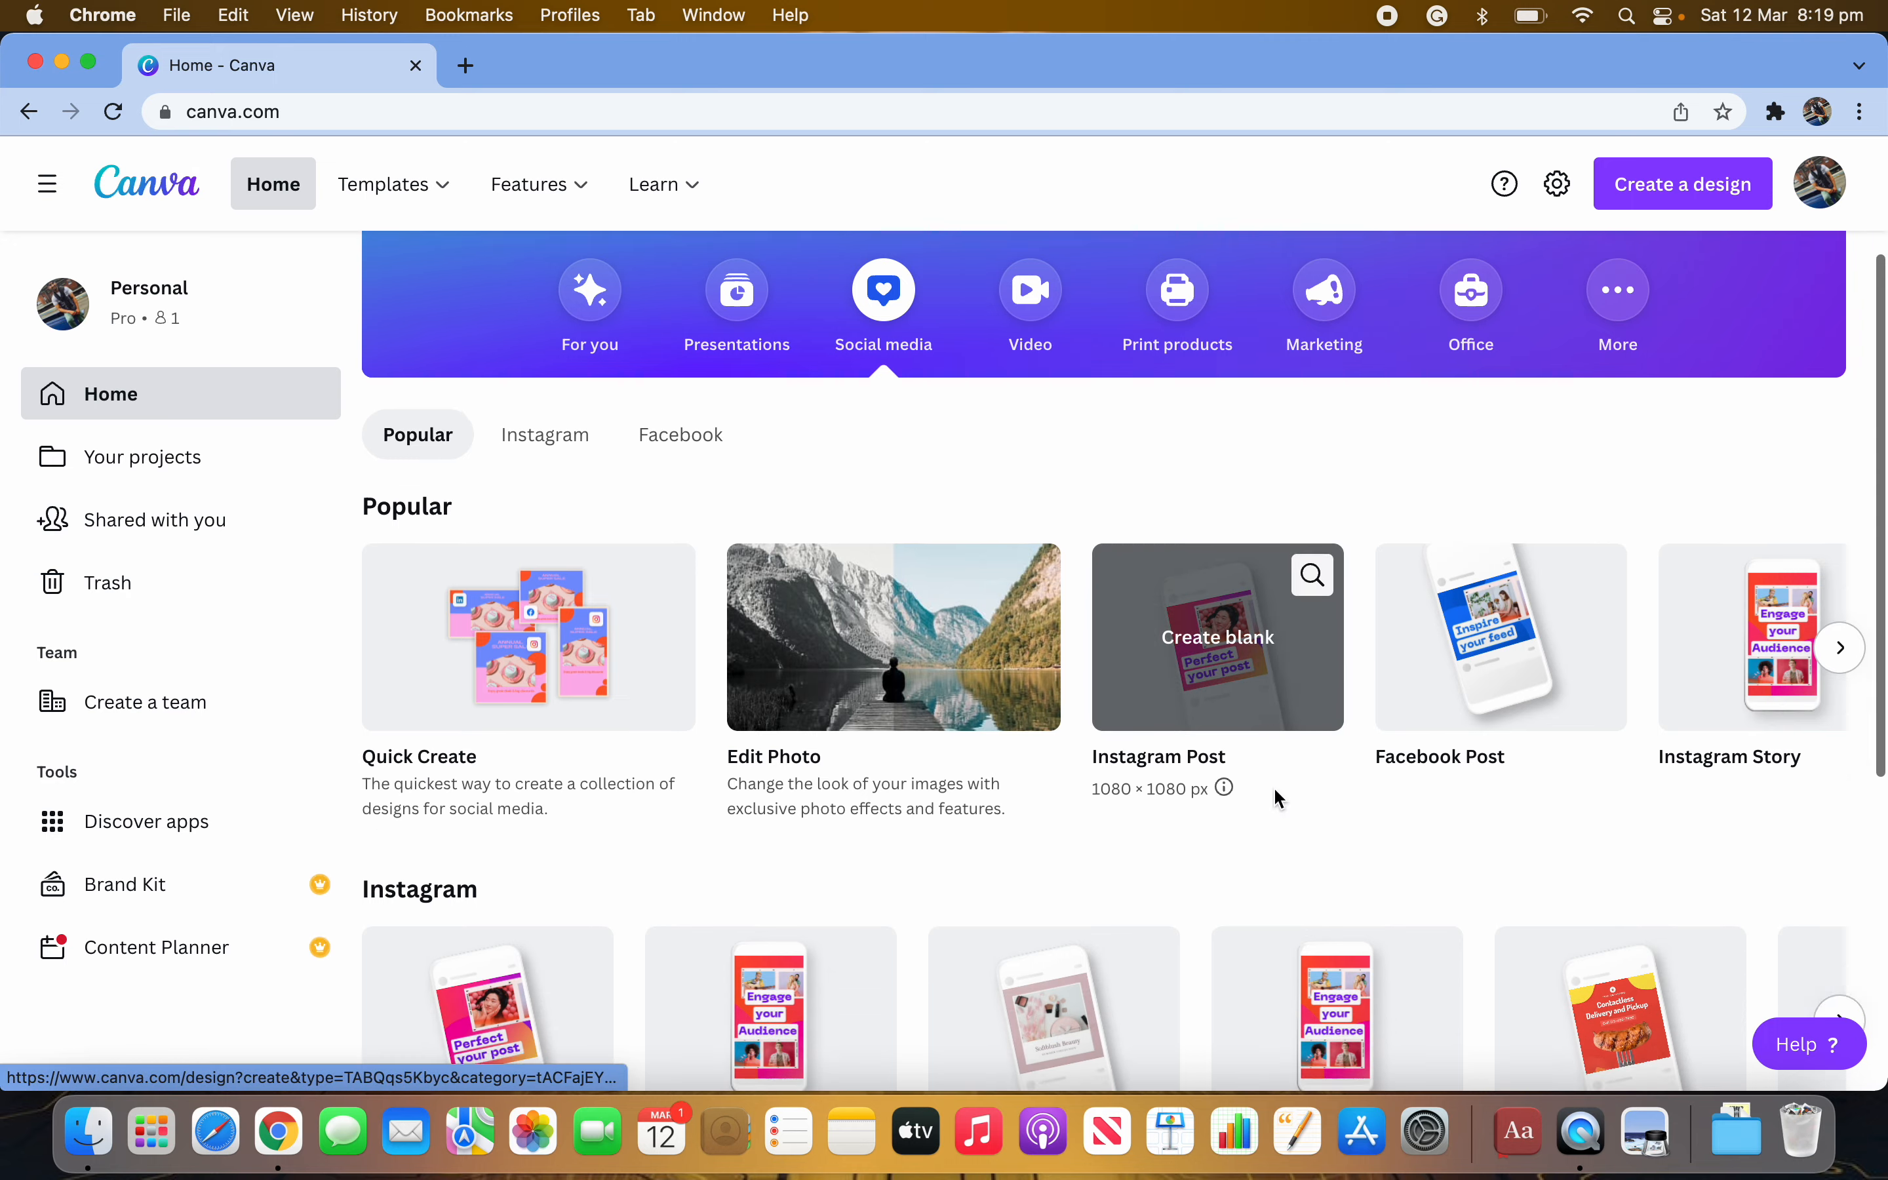
Browse the social media design types on the home page and the suggested formats for a new design.
{"action": "scroll", "coordinate": [1276, 792], "scroll_direction": "down", "scroll_amount": 8}
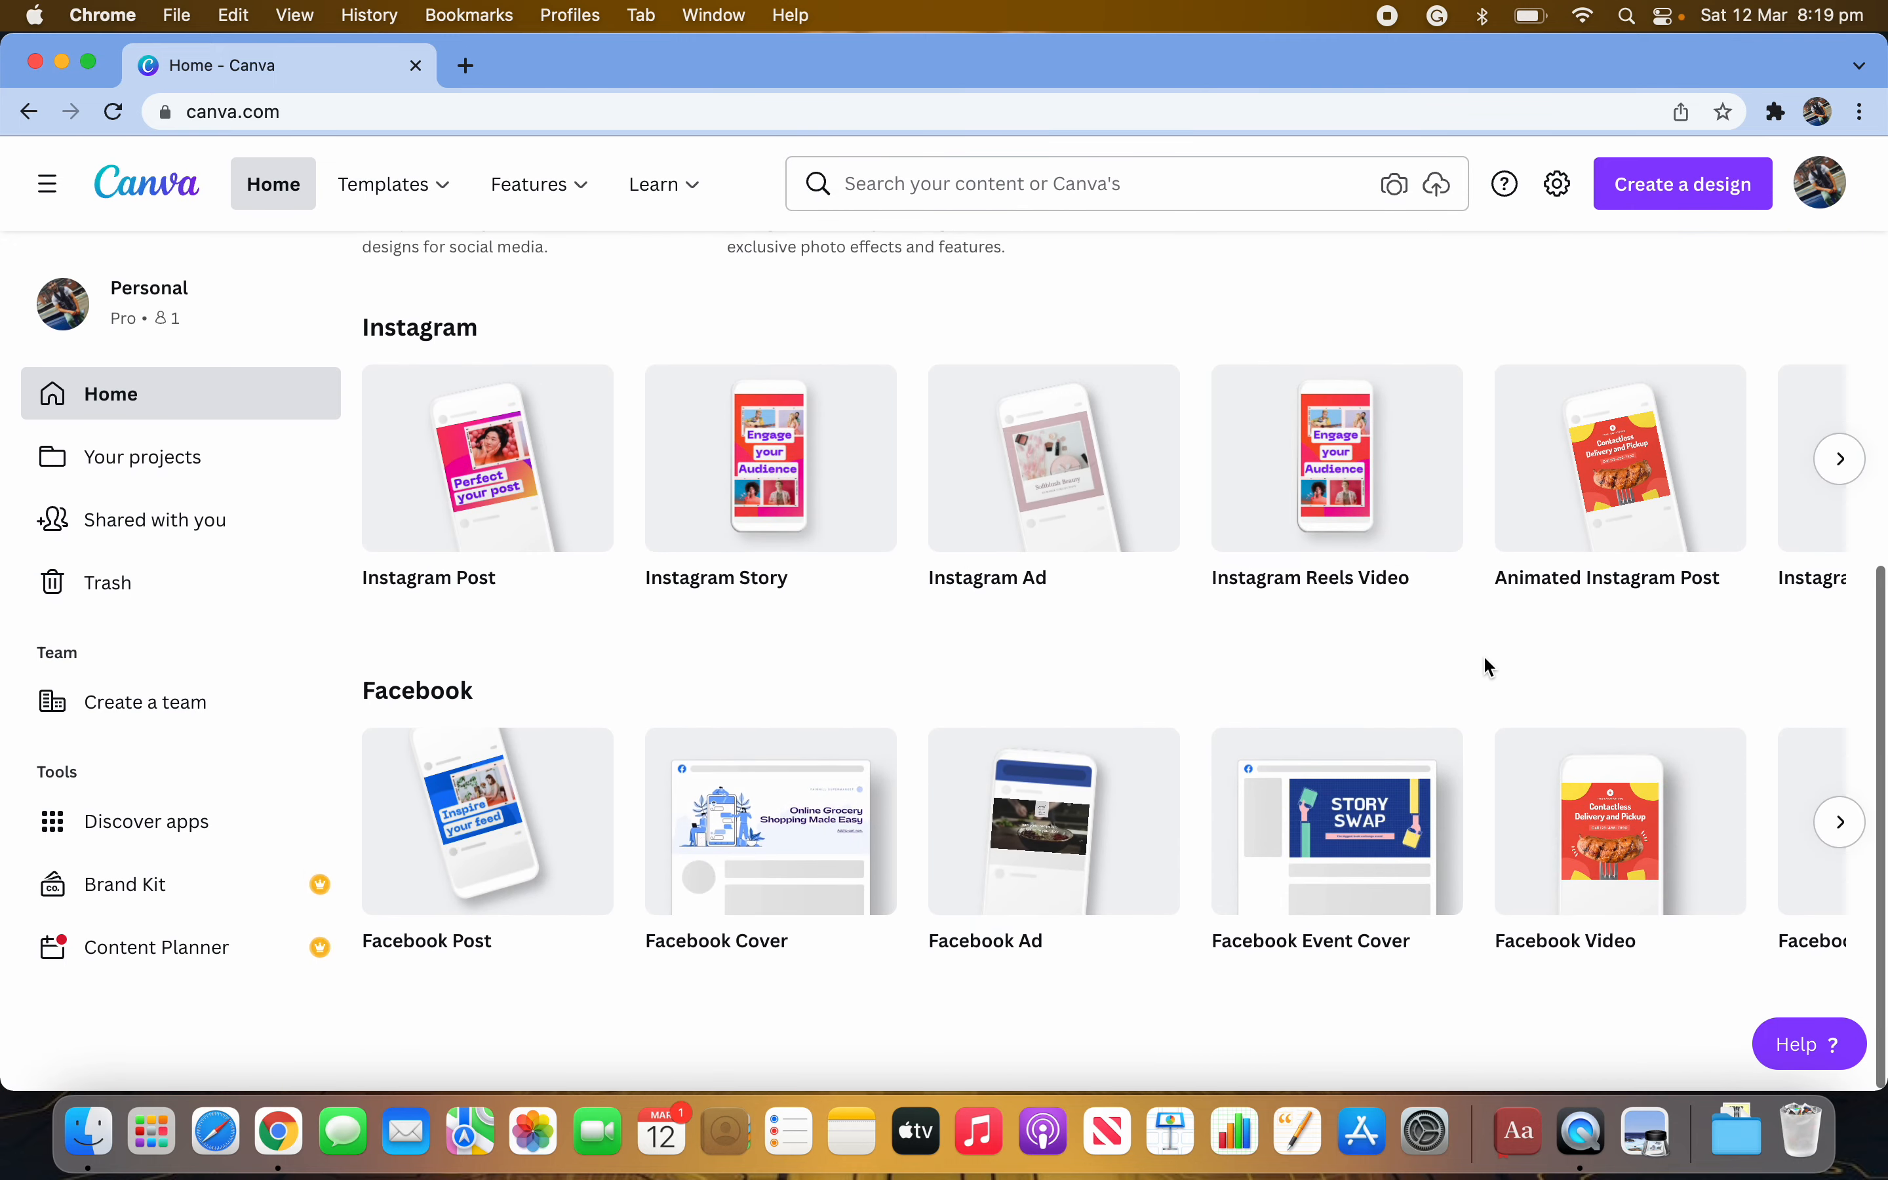
{"action": "scroll", "coordinate": [1293, 649], "scroll_direction": "up", "scroll_amount": 8}
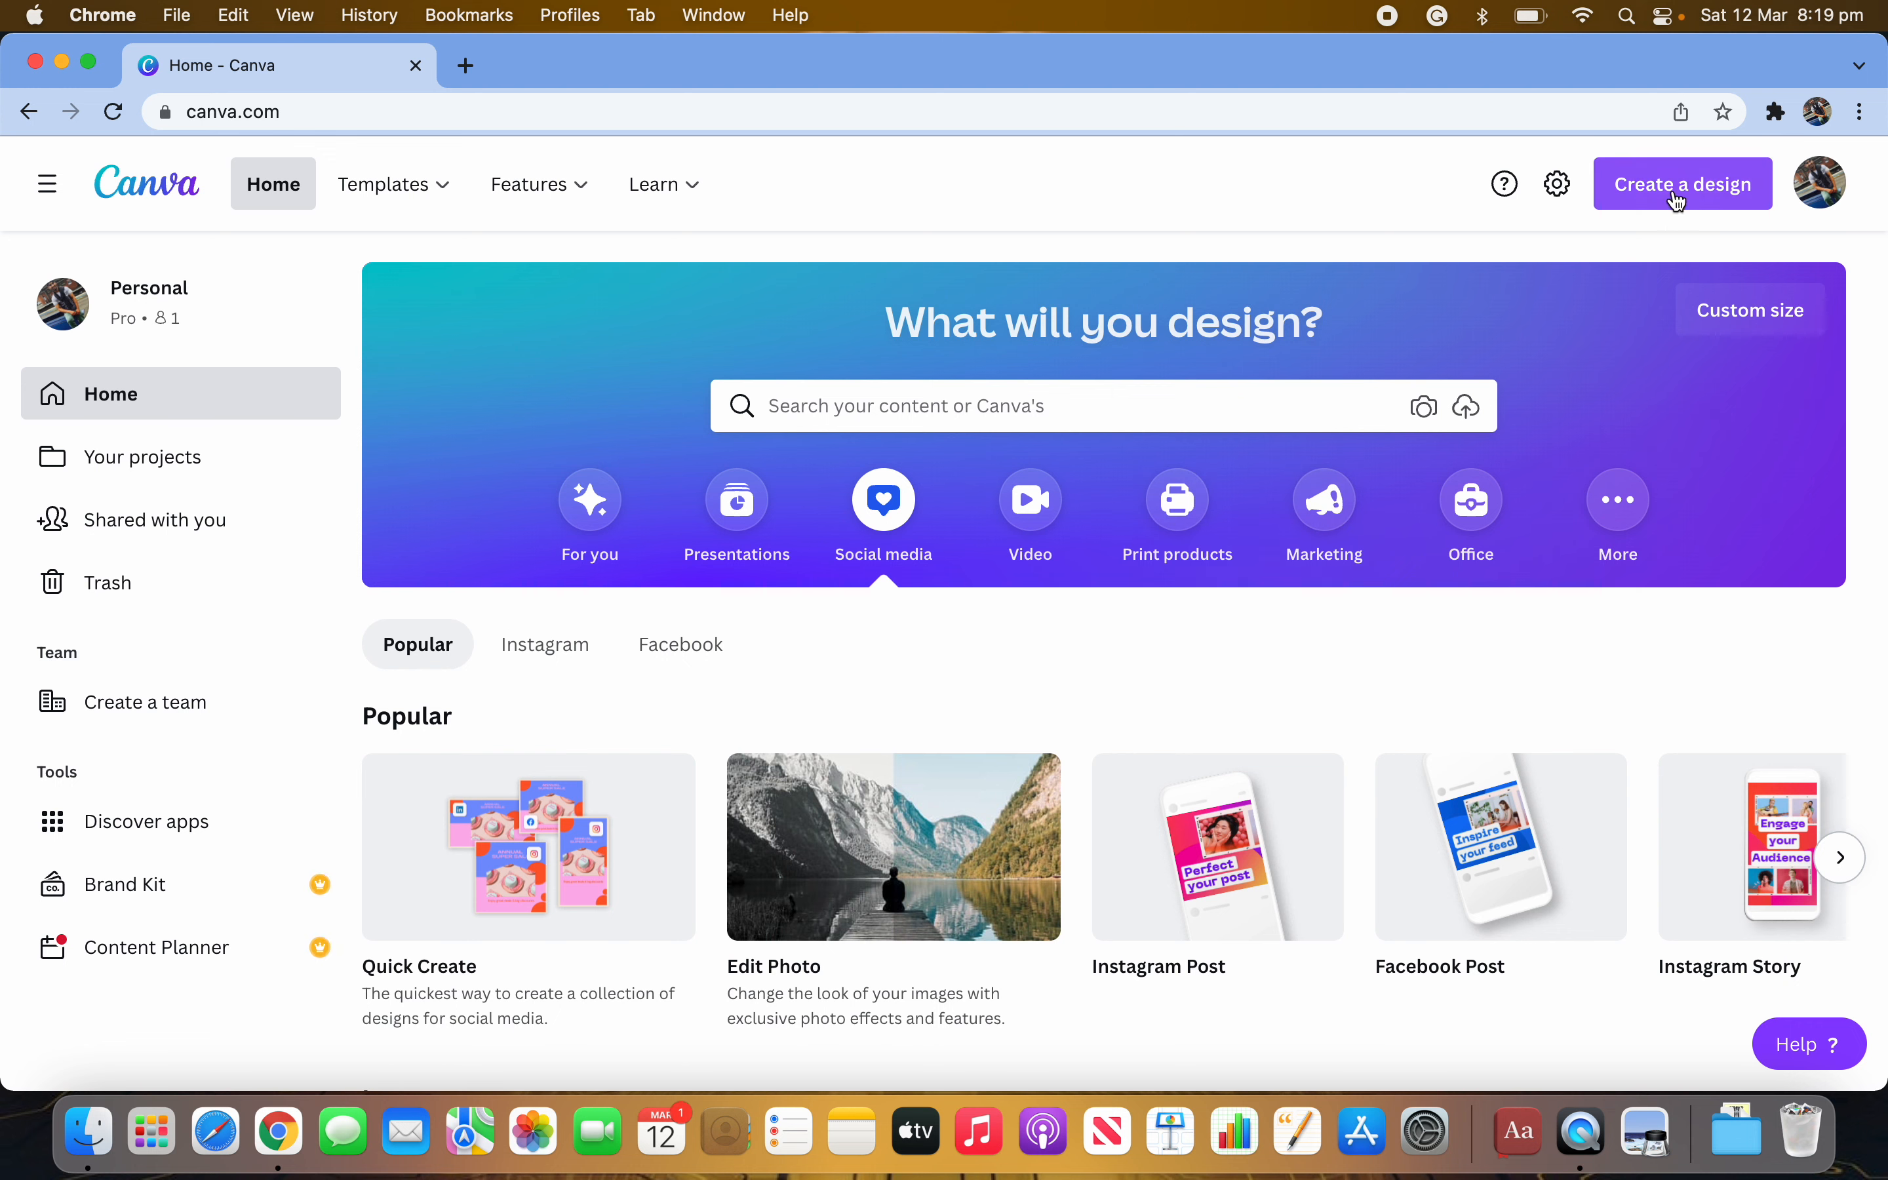
{"action": "left_click", "coordinate": [1695, 195]}
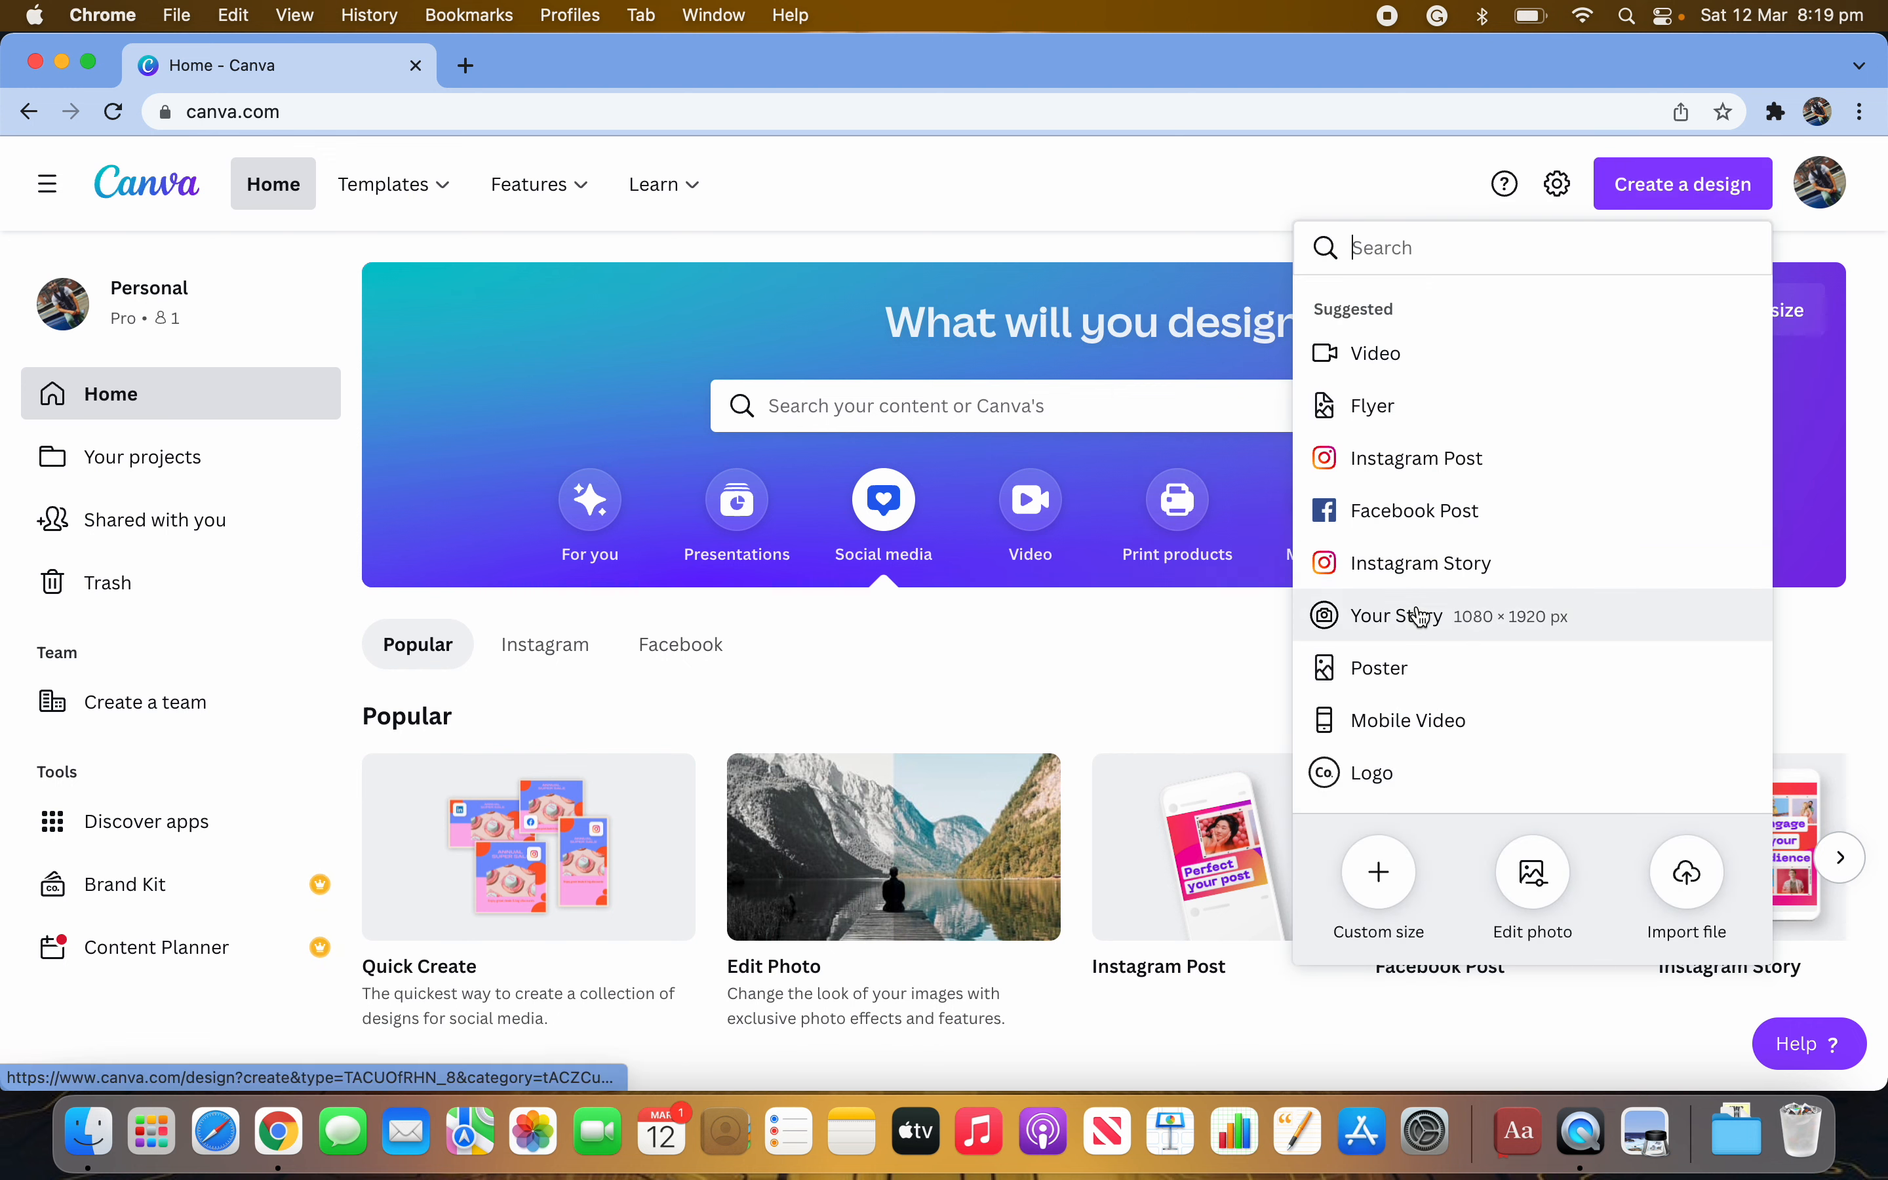
{"action": "scroll", "coordinate": [1459, 699], "scroll_direction": "down", "scroll_amount": 3}
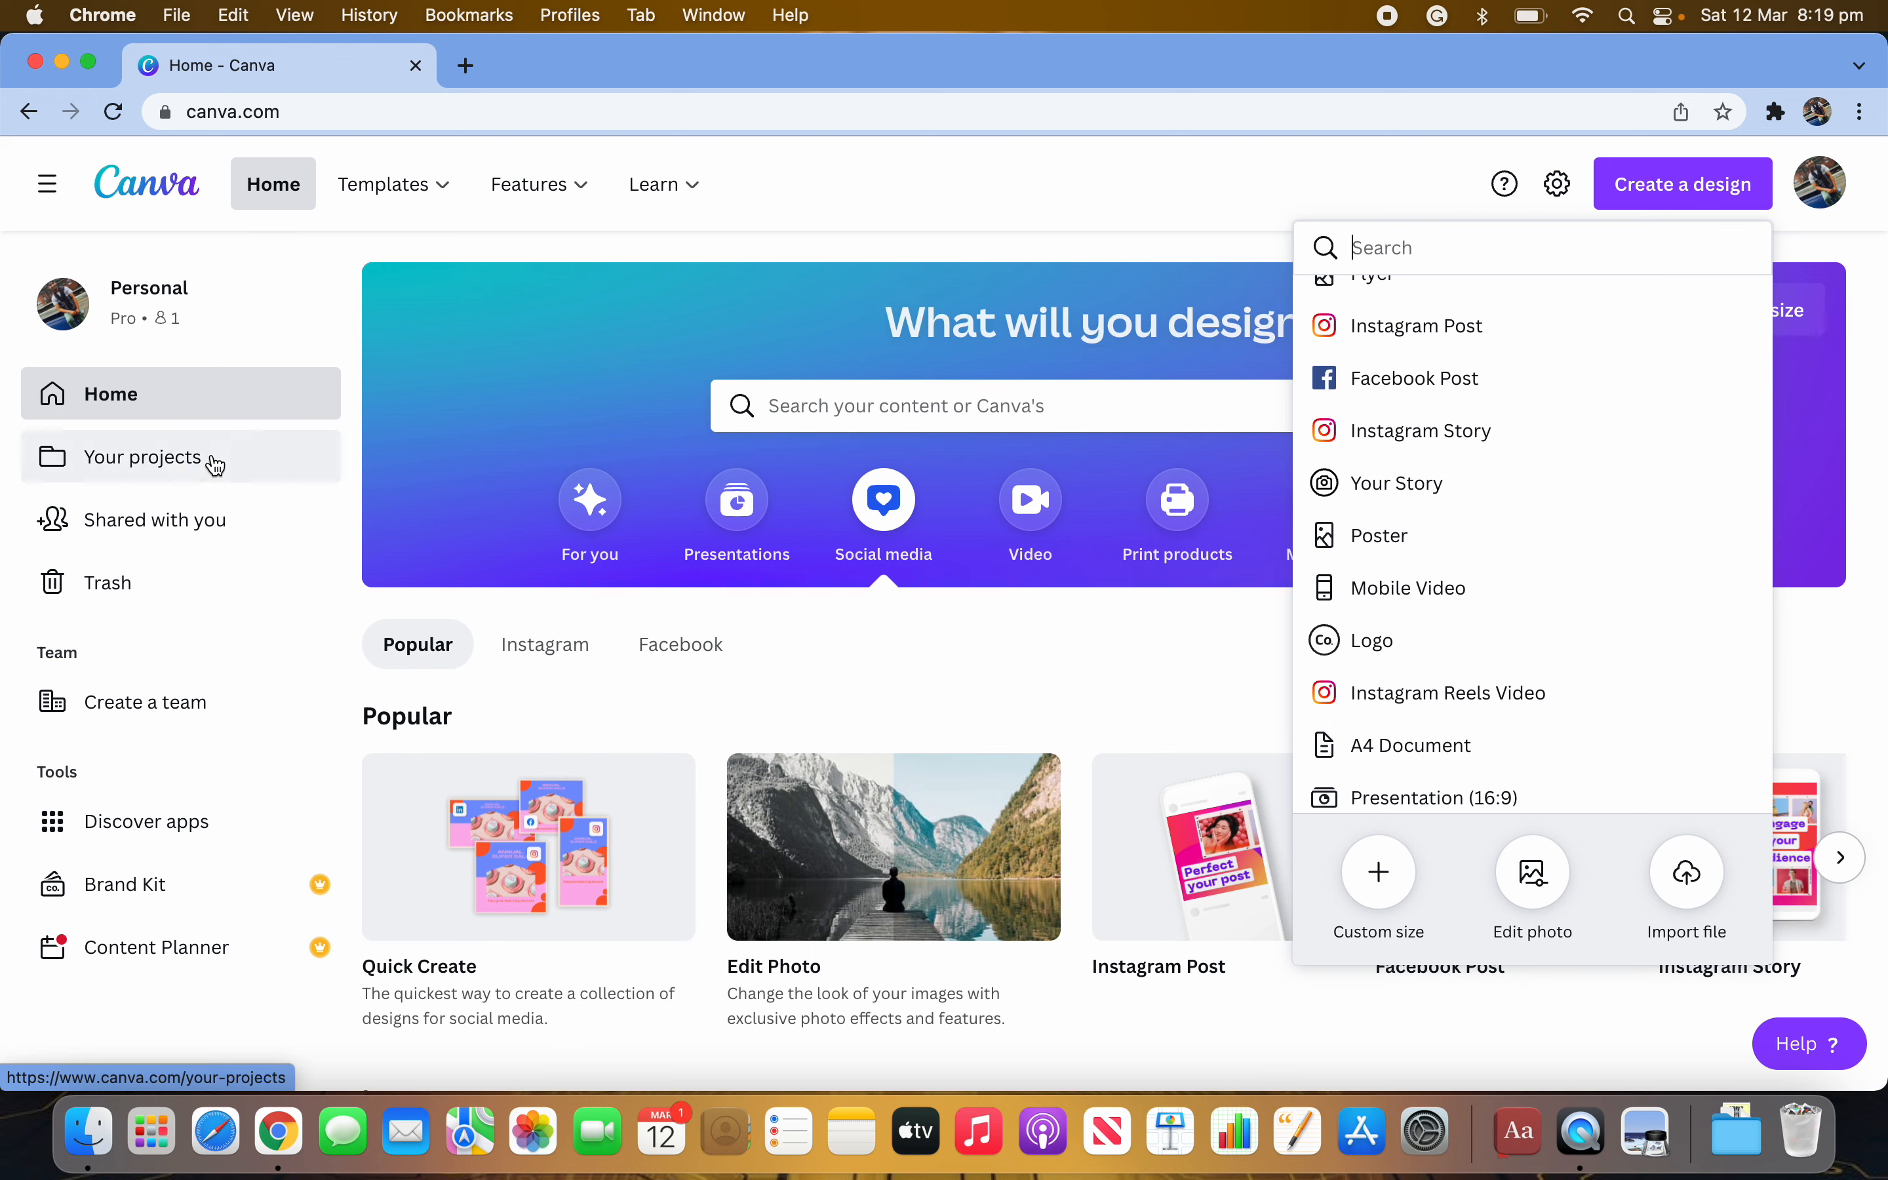
Look through the designs, images and videos stored in the projects library.
{"action": "left_click", "coordinate": [168, 472]}
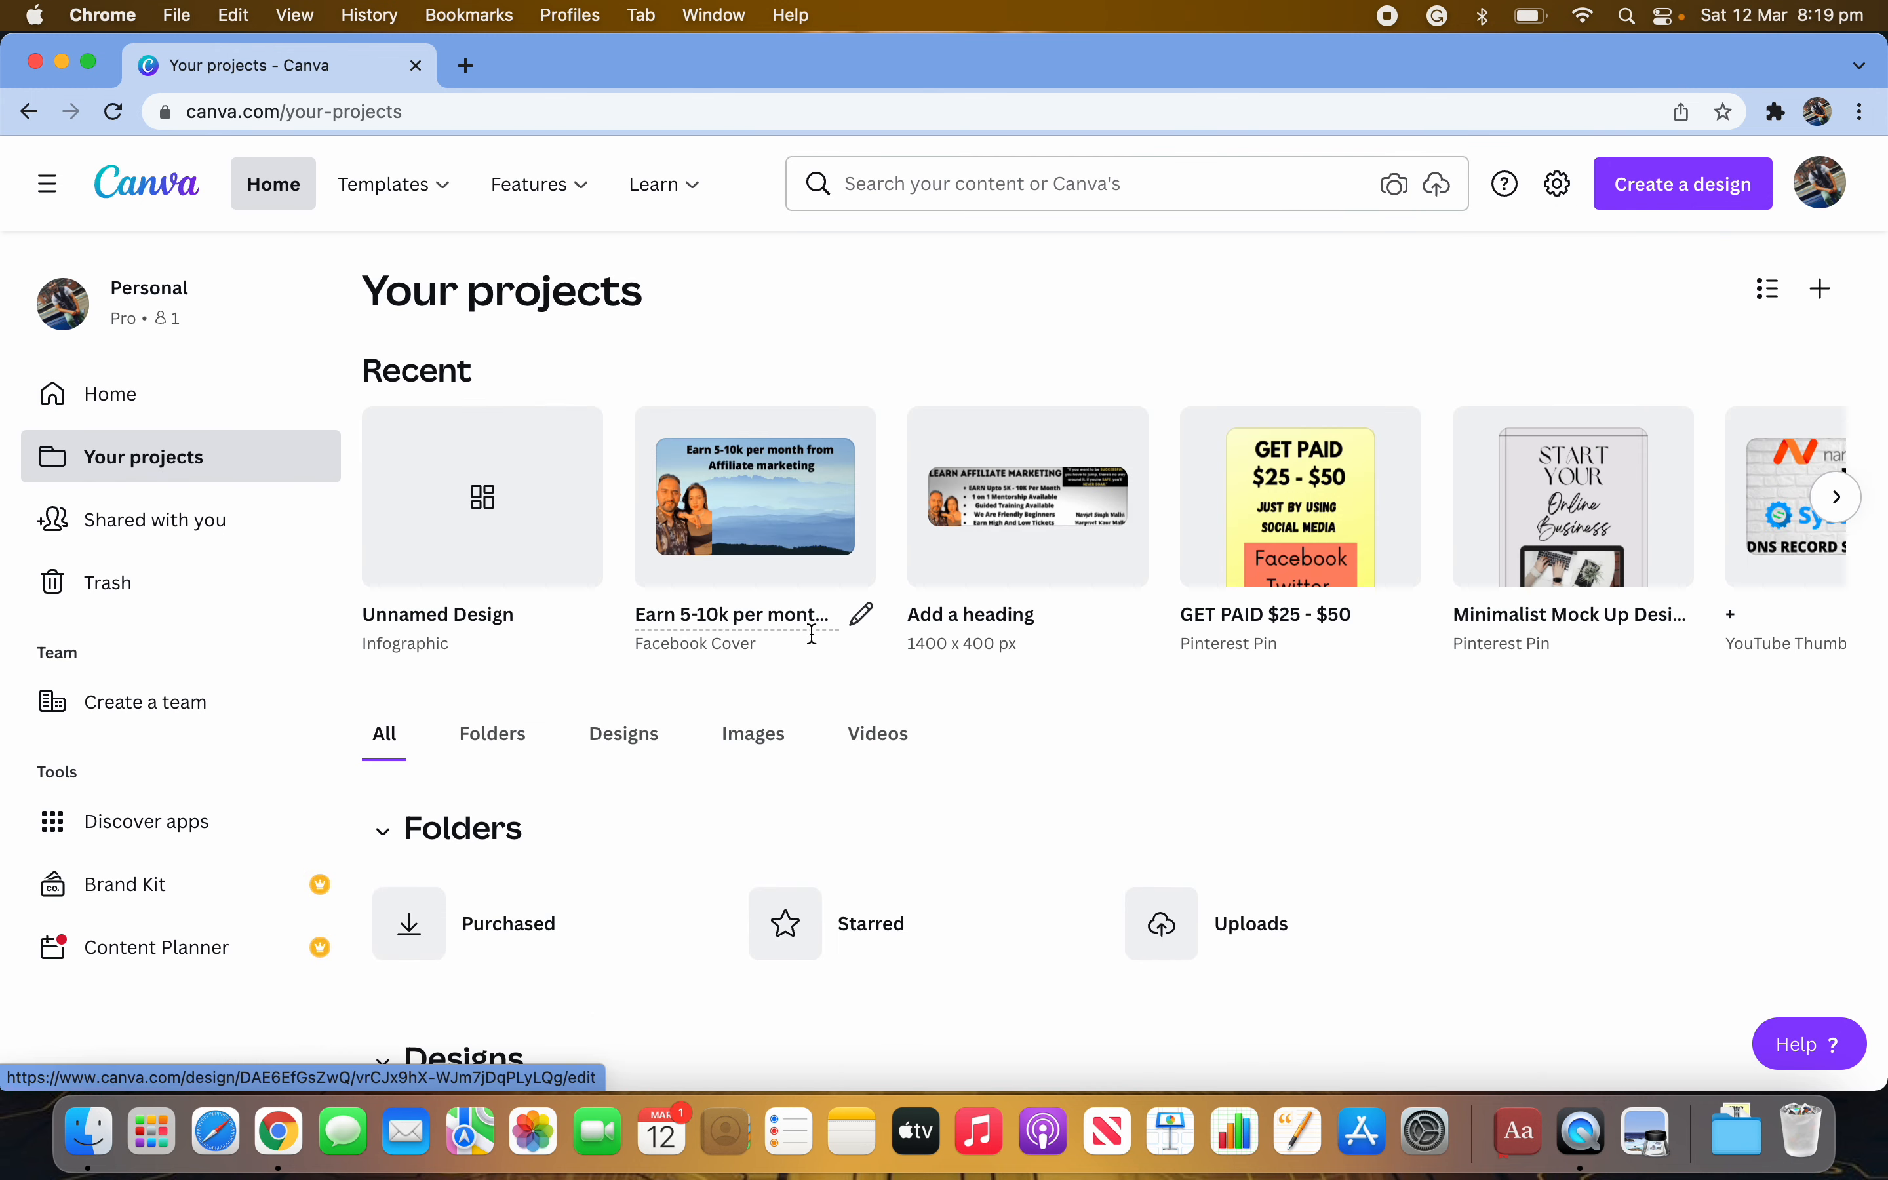
{"action": "scroll", "coordinate": [1179, 824], "scroll_direction": "down", "scroll_amount": 10}
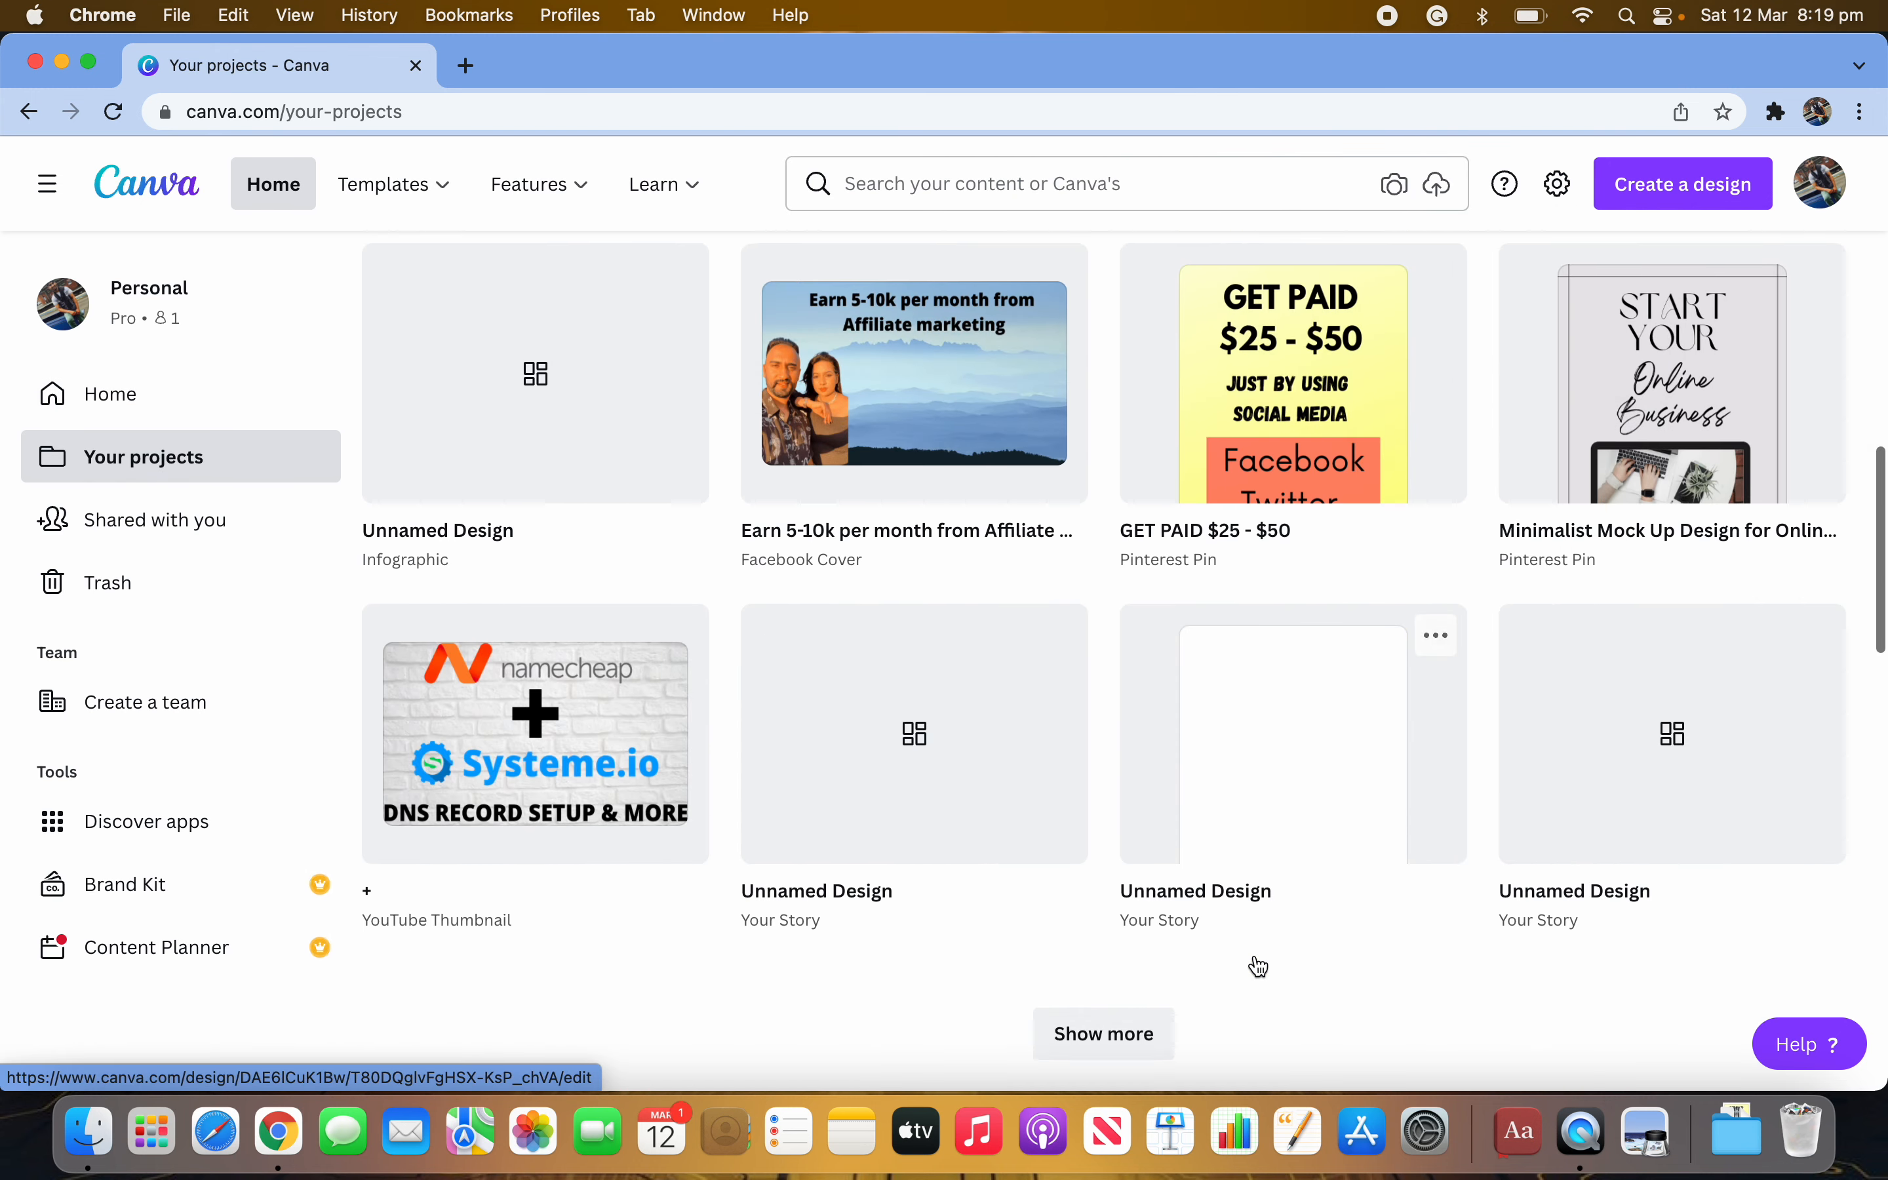
{"action": "scroll", "coordinate": [1306, 674], "scroll_direction": "up", "scroll_amount": 3}
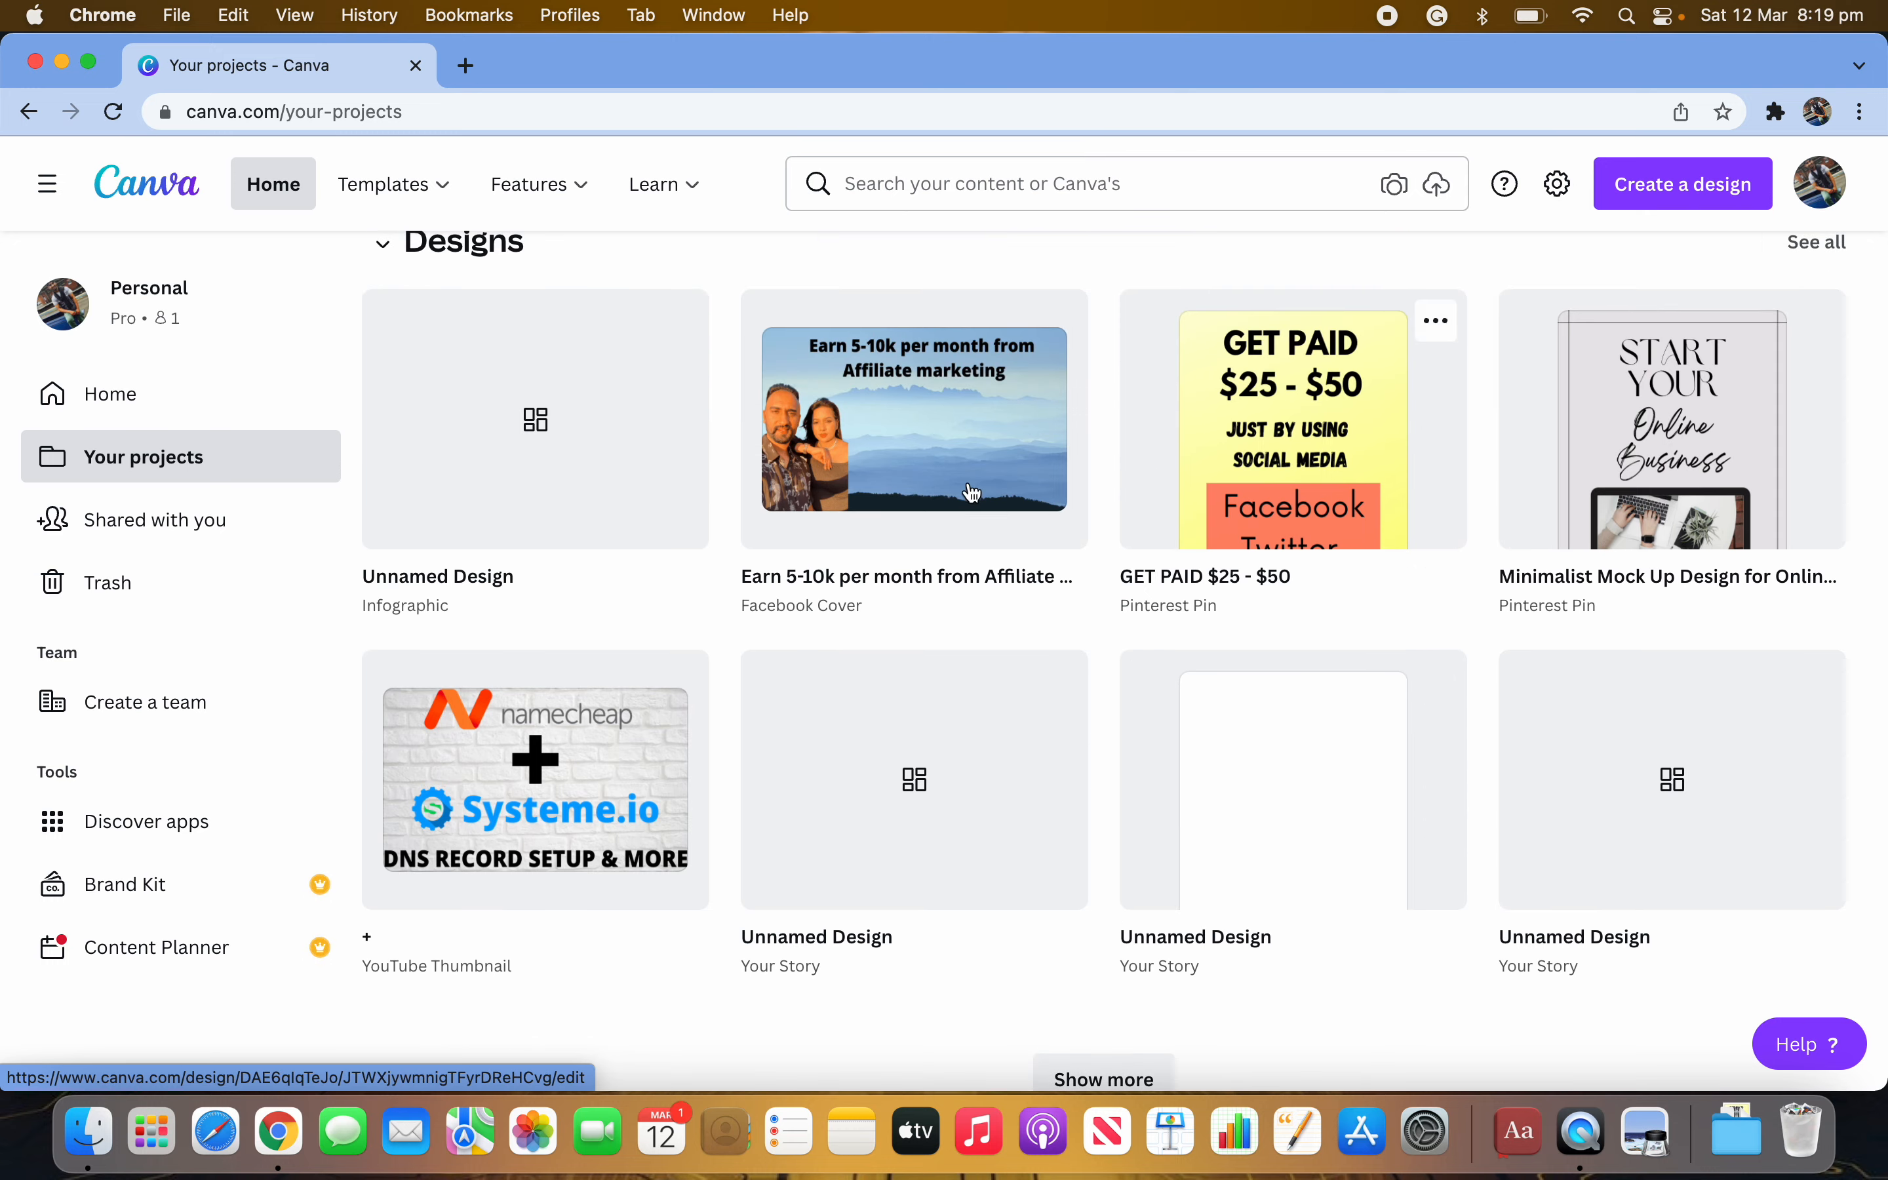
{"action": "scroll", "coordinate": [1092, 691], "scroll_direction": "down", "scroll_amount": 10}
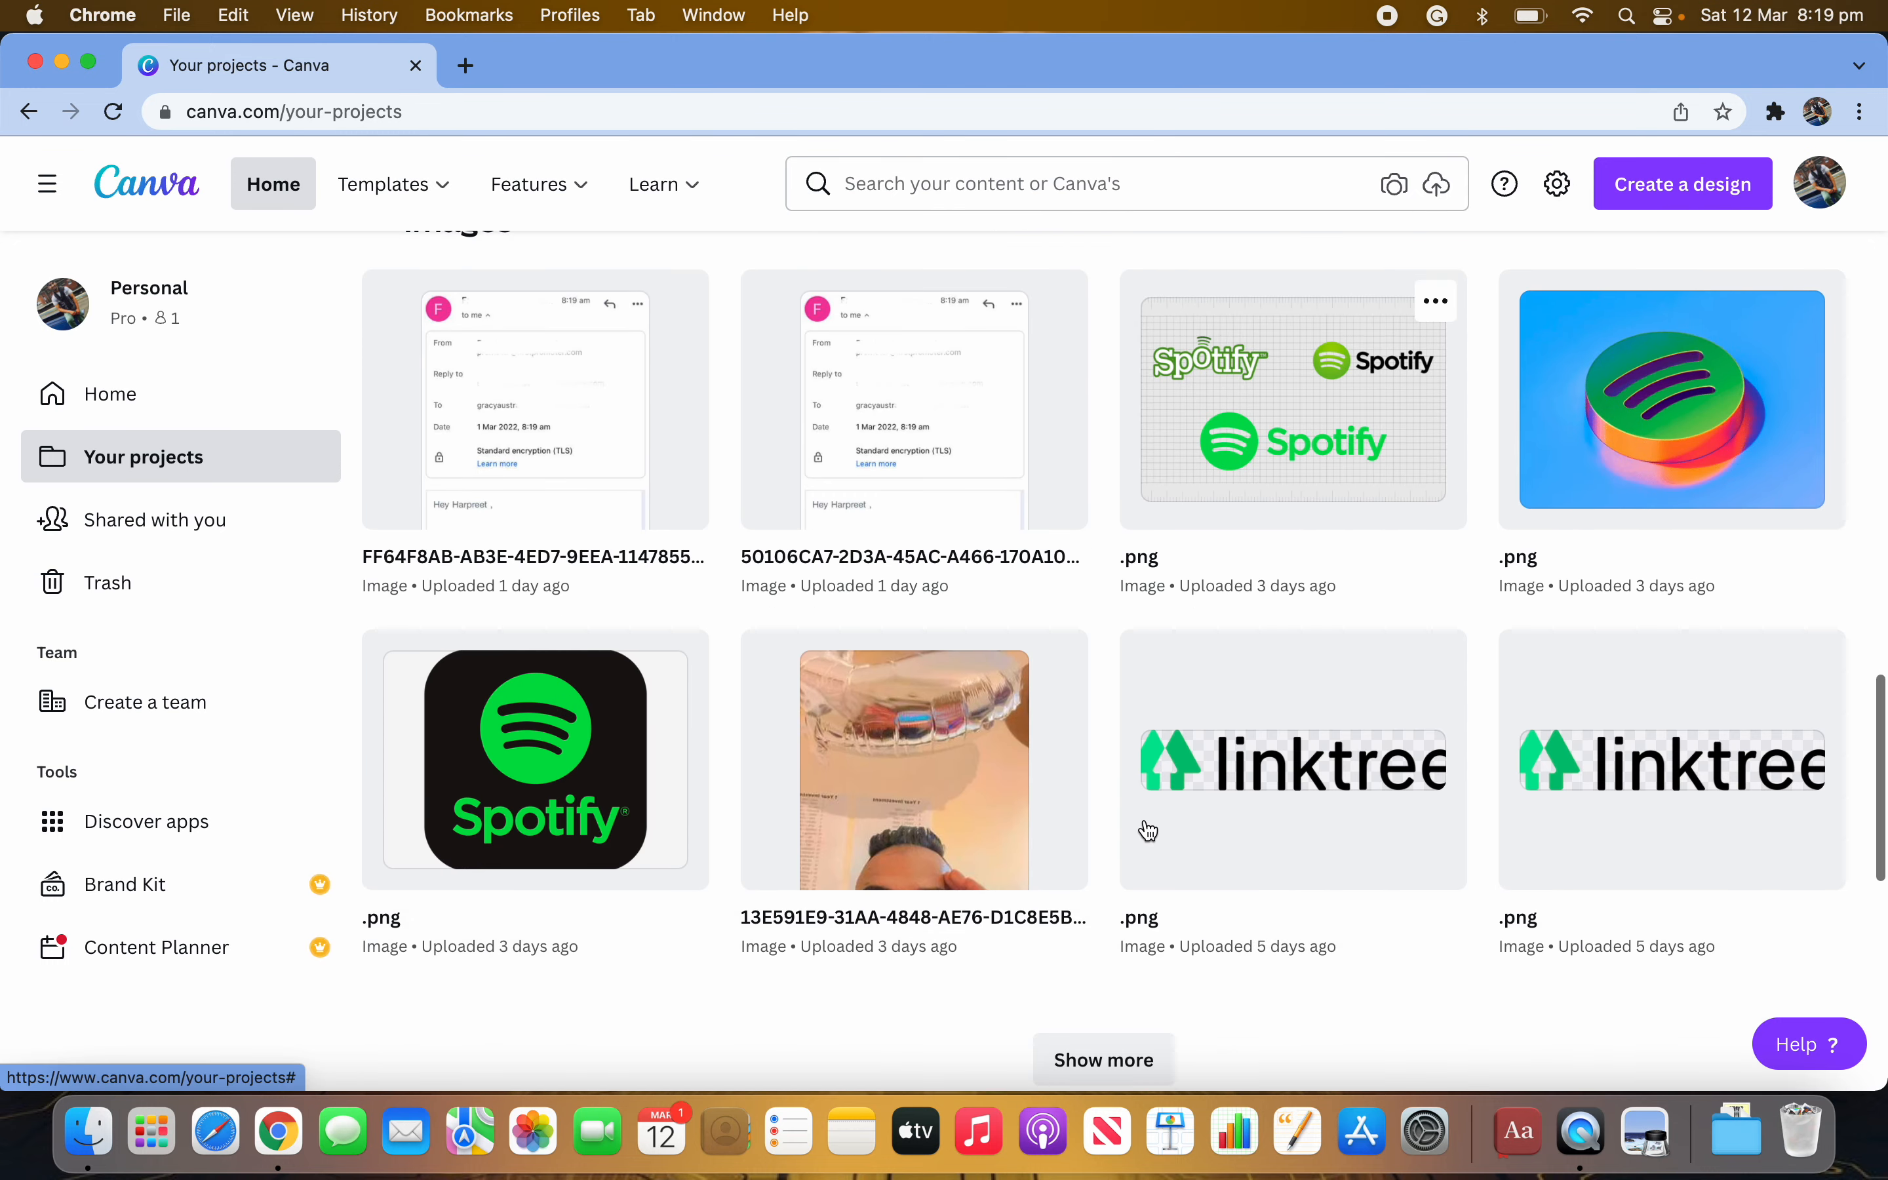
{"action": "scroll", "coordinate": [1149, 831], "scroll_direction": "down", "scroll_amount": 1}
{"action": "scroll", "coordinate": [1121, 881], "scroll_direction": "down", "scroll_amount": 2}
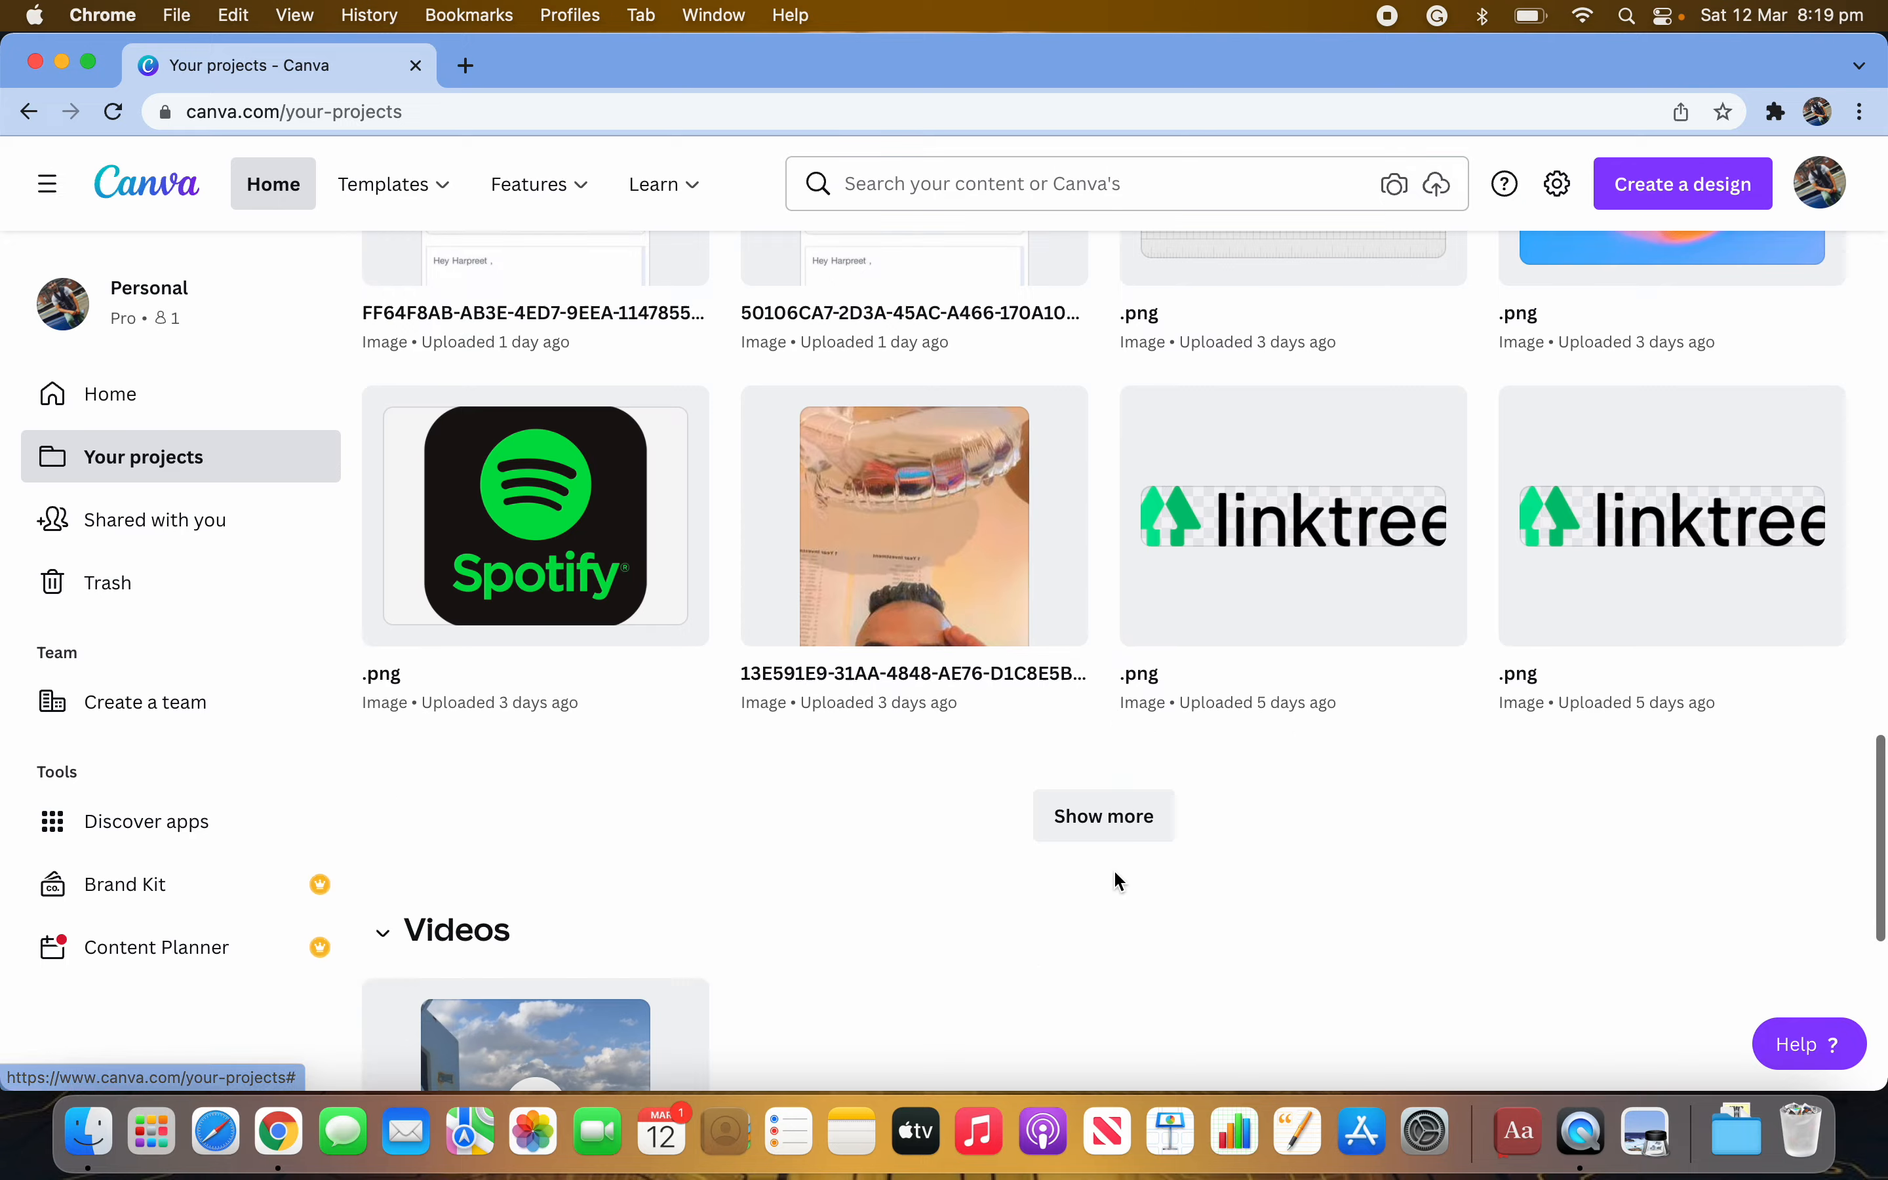
{"action": "scroll", "coordinate": [1116, 874], "scroll_direction": "down", "scroll_amount": 5}
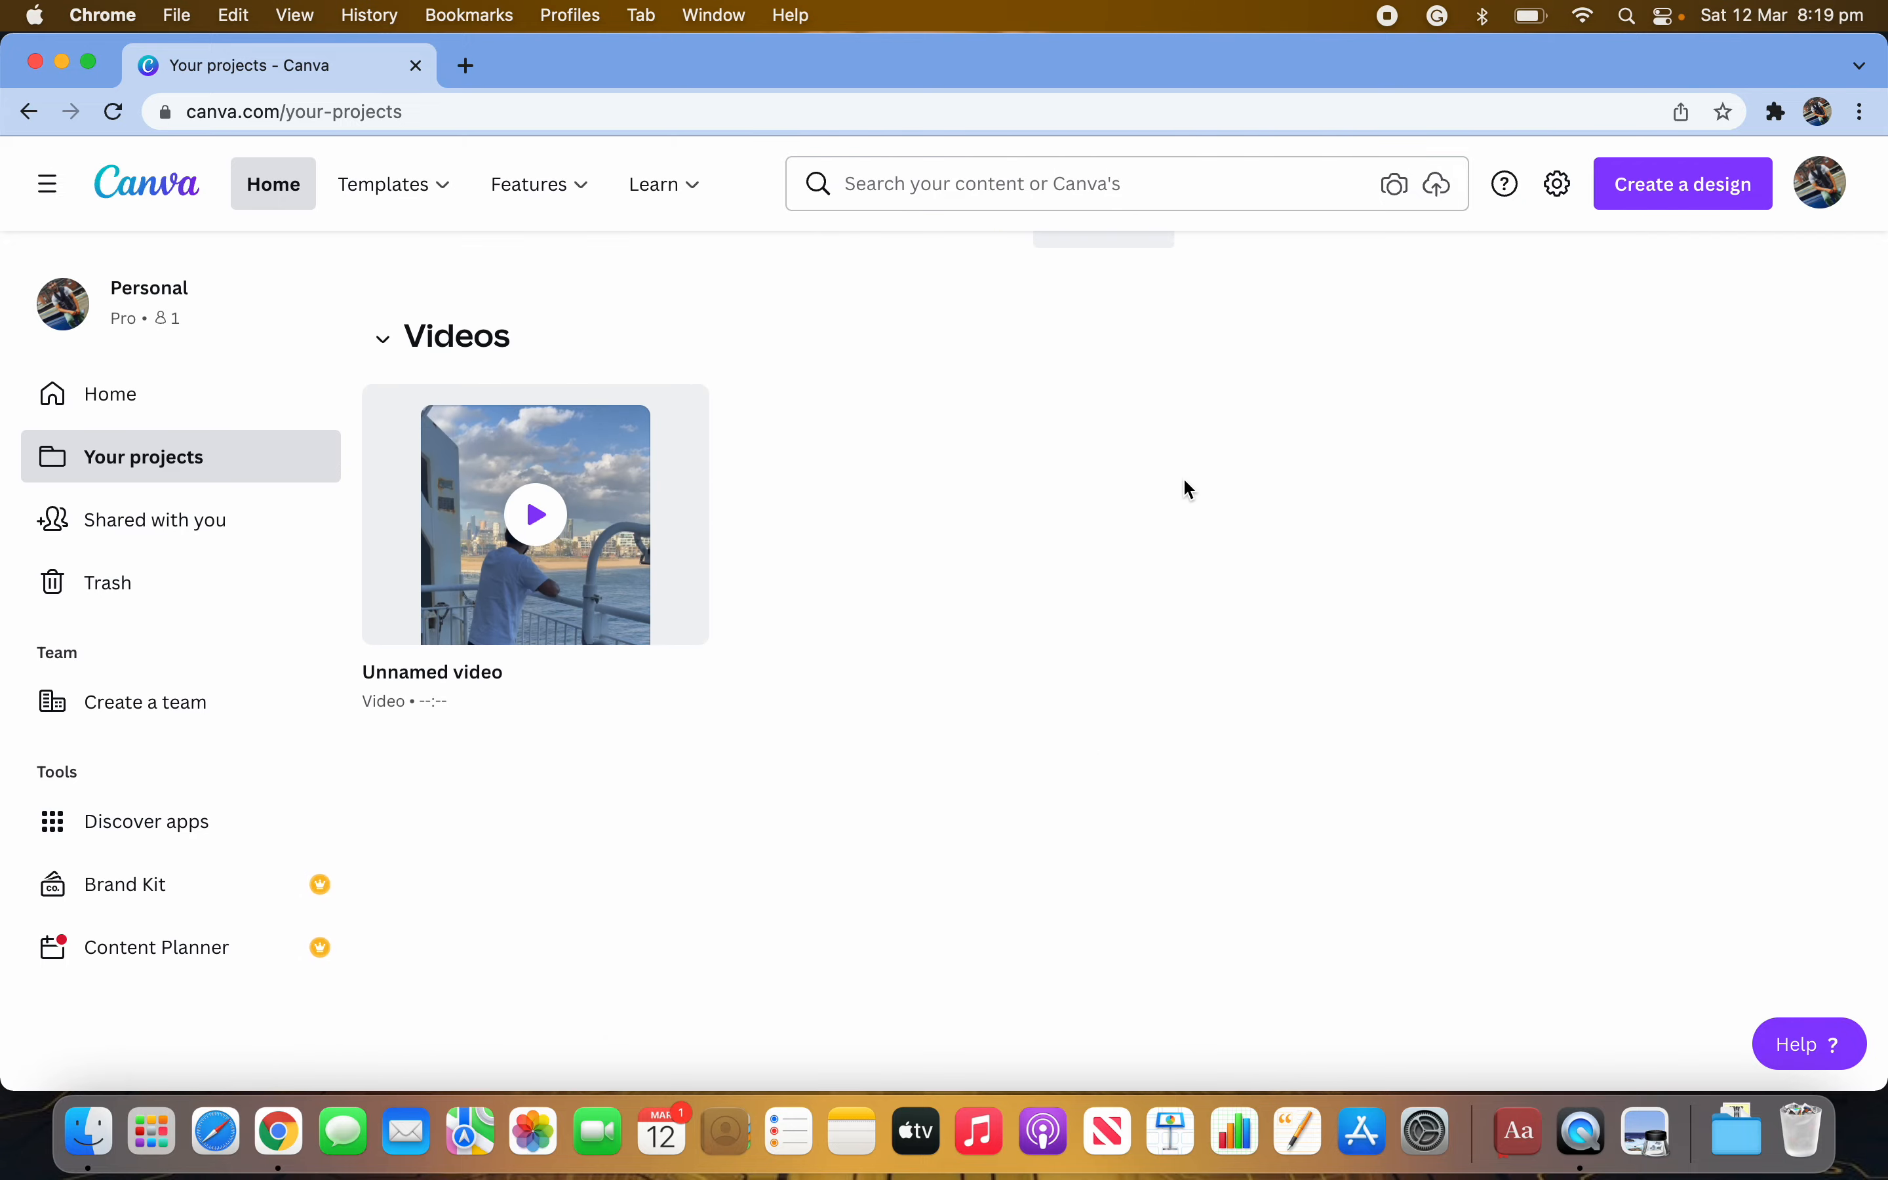
{"action": "scroll", "coordinate": [1185, 488], "scroll_direction": "up", "scroll_amount": 15}
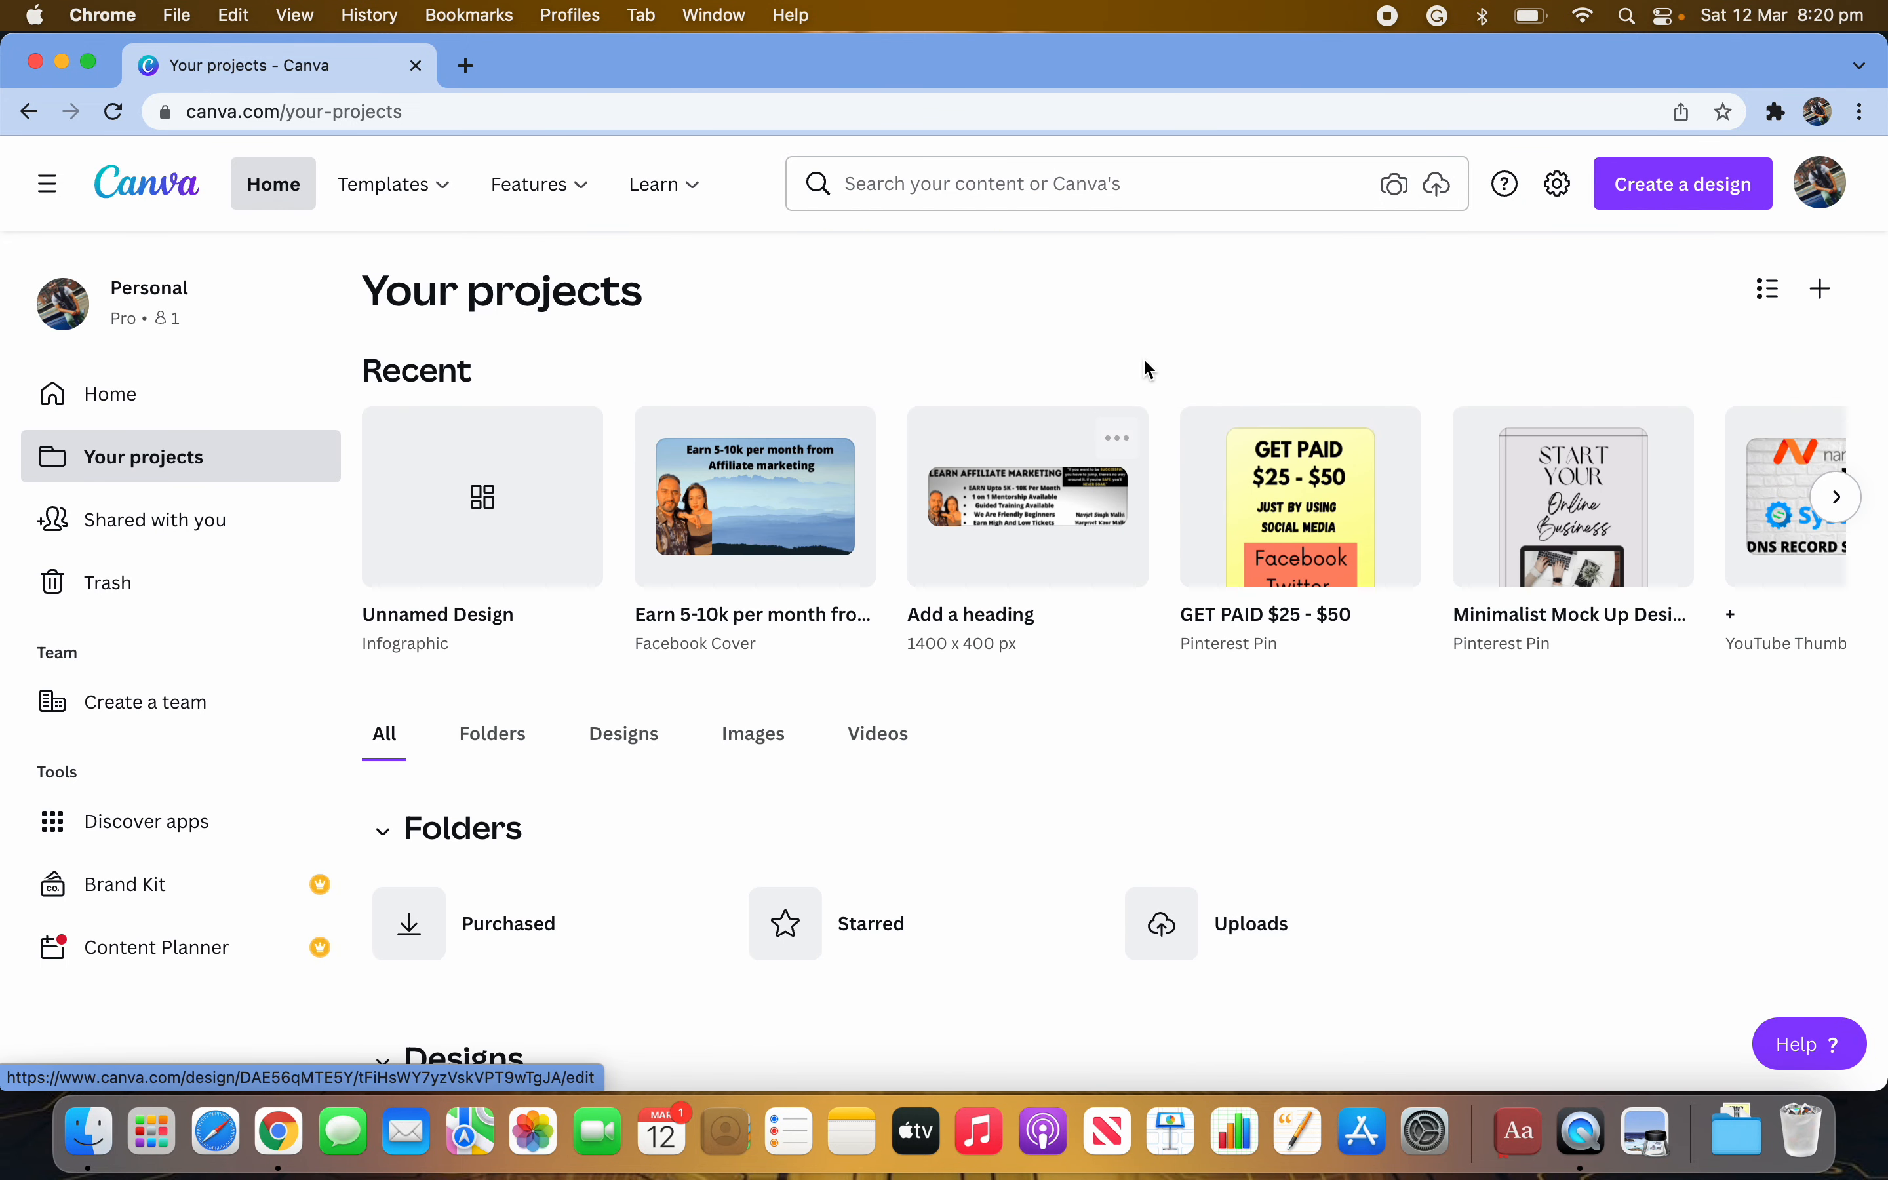
Create a new blank design using the suggested YouTube Thumbnail format.
{"action": "left_click", "coordinate": [1717, 196]}
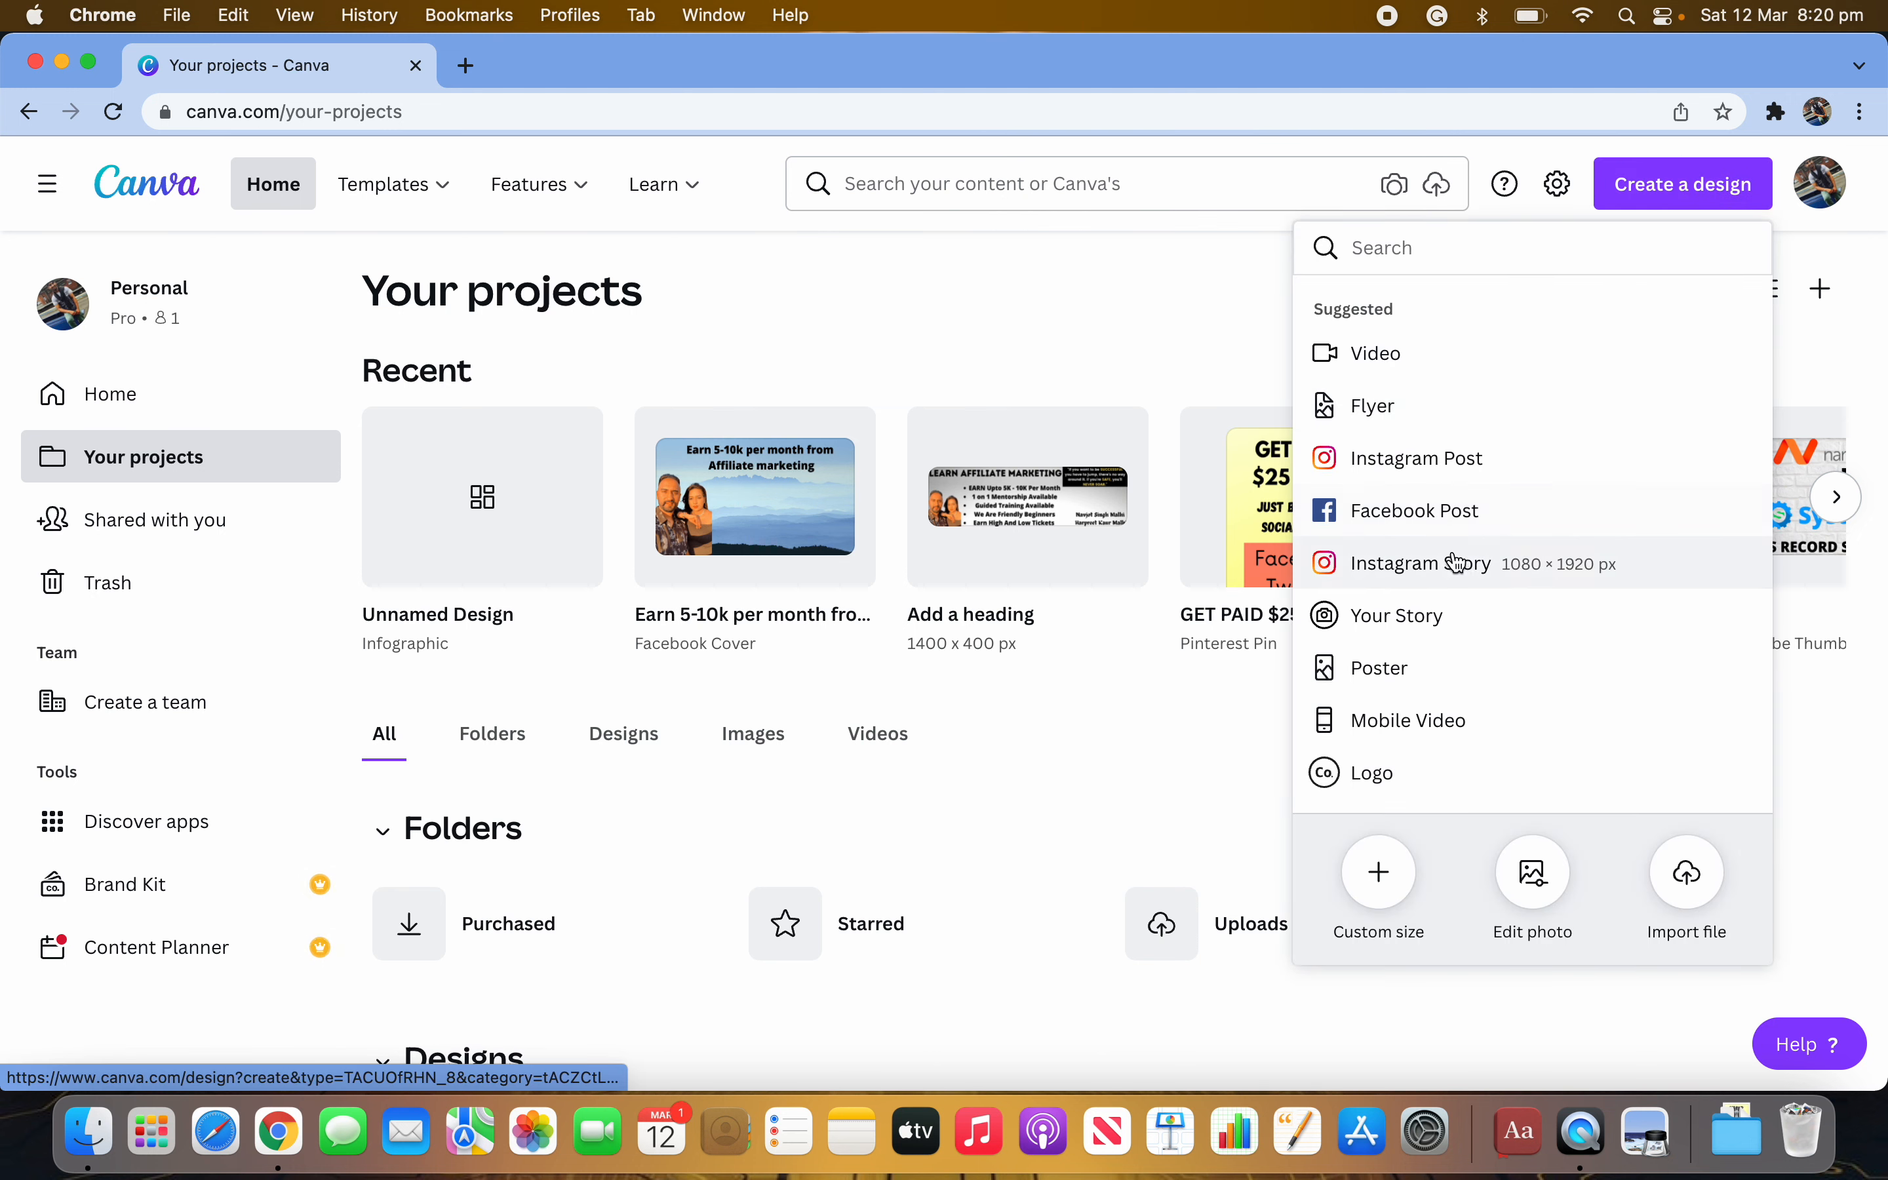
{"action": "scroll", "coordinate": [1474, 666], "scroll_direction": "down", "scroll_amount": 3}
{"action": "scroll", "coordinate": [1482, 753], "scroll_direction": "down", "scroll_amount": 3}
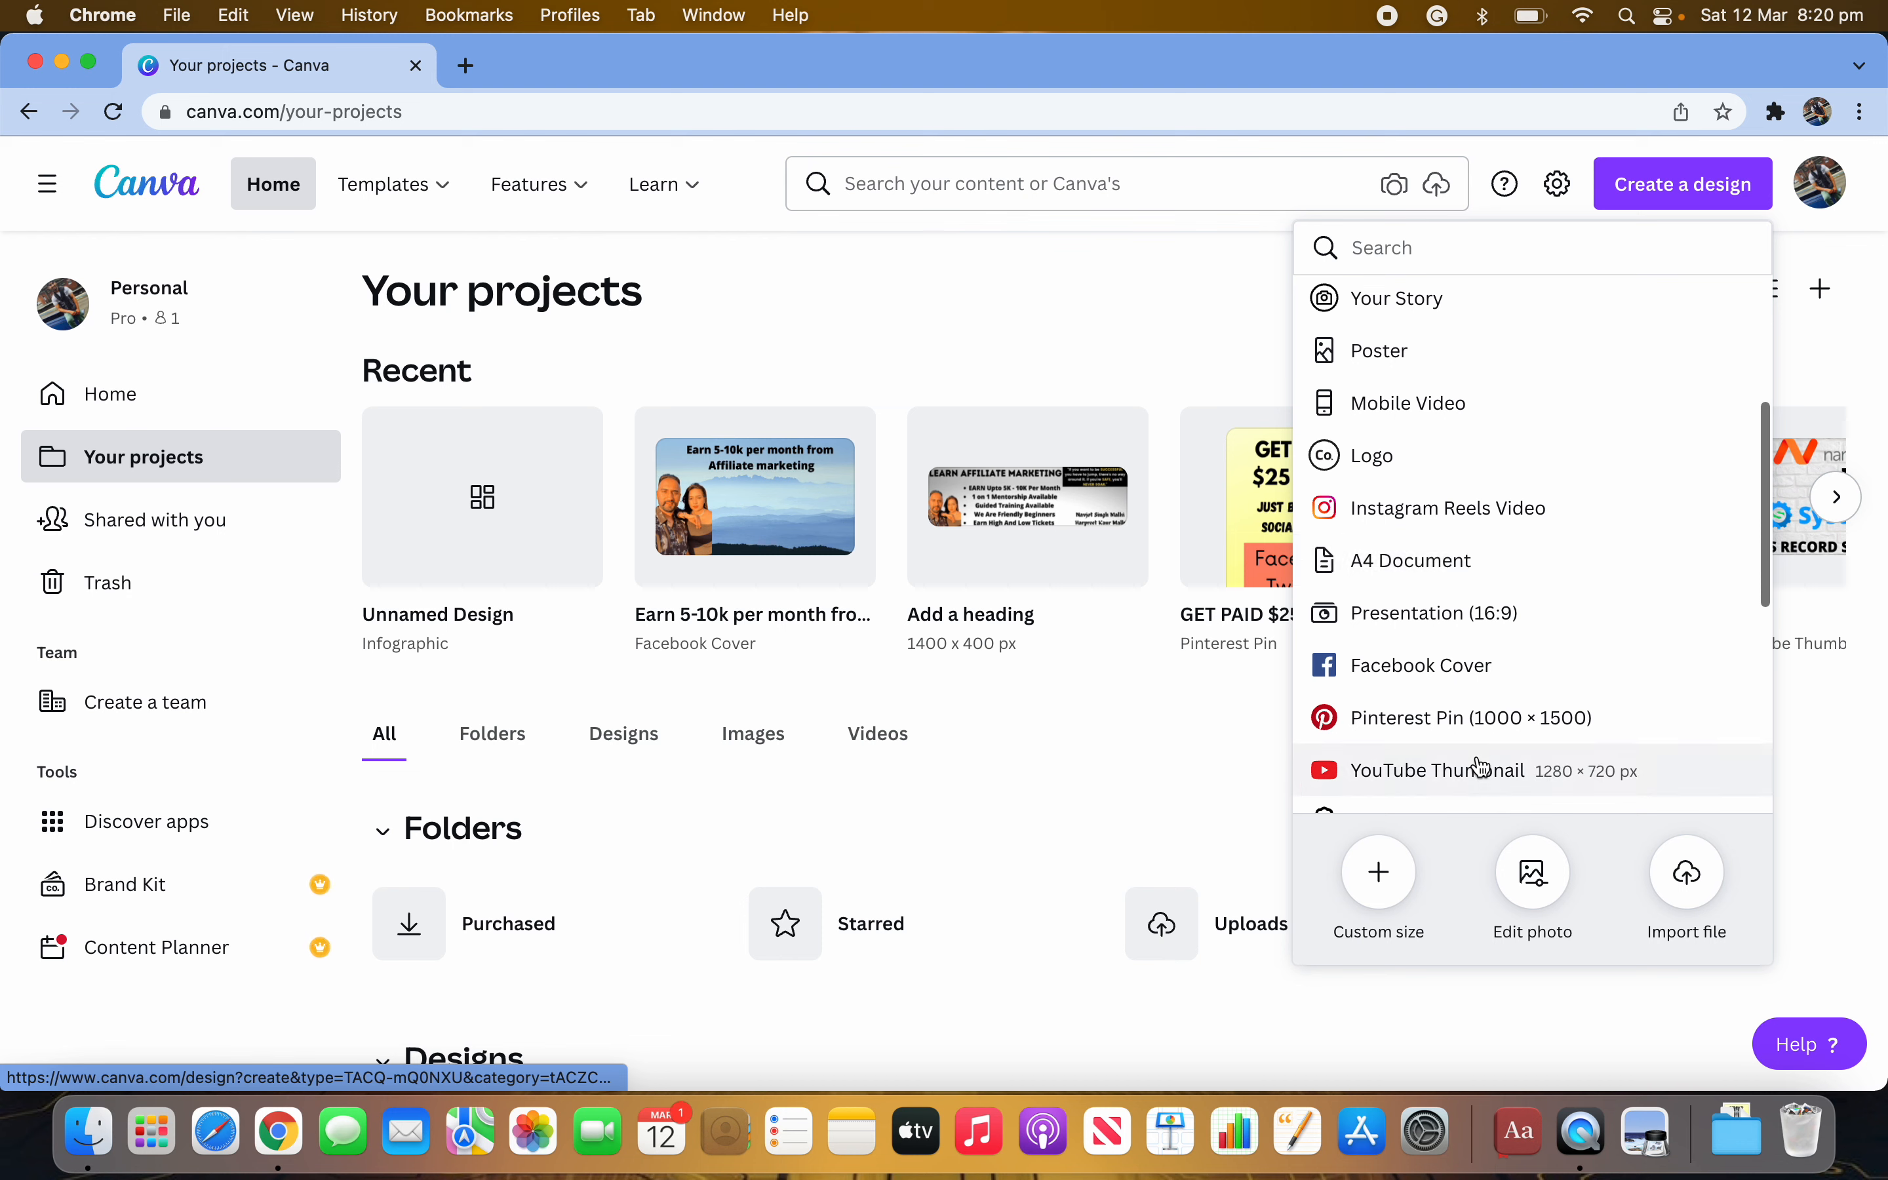
{"action": "scroll", "coordinate": [1481, 687], "scroll_direction": "down", "scroll_amount": 2}
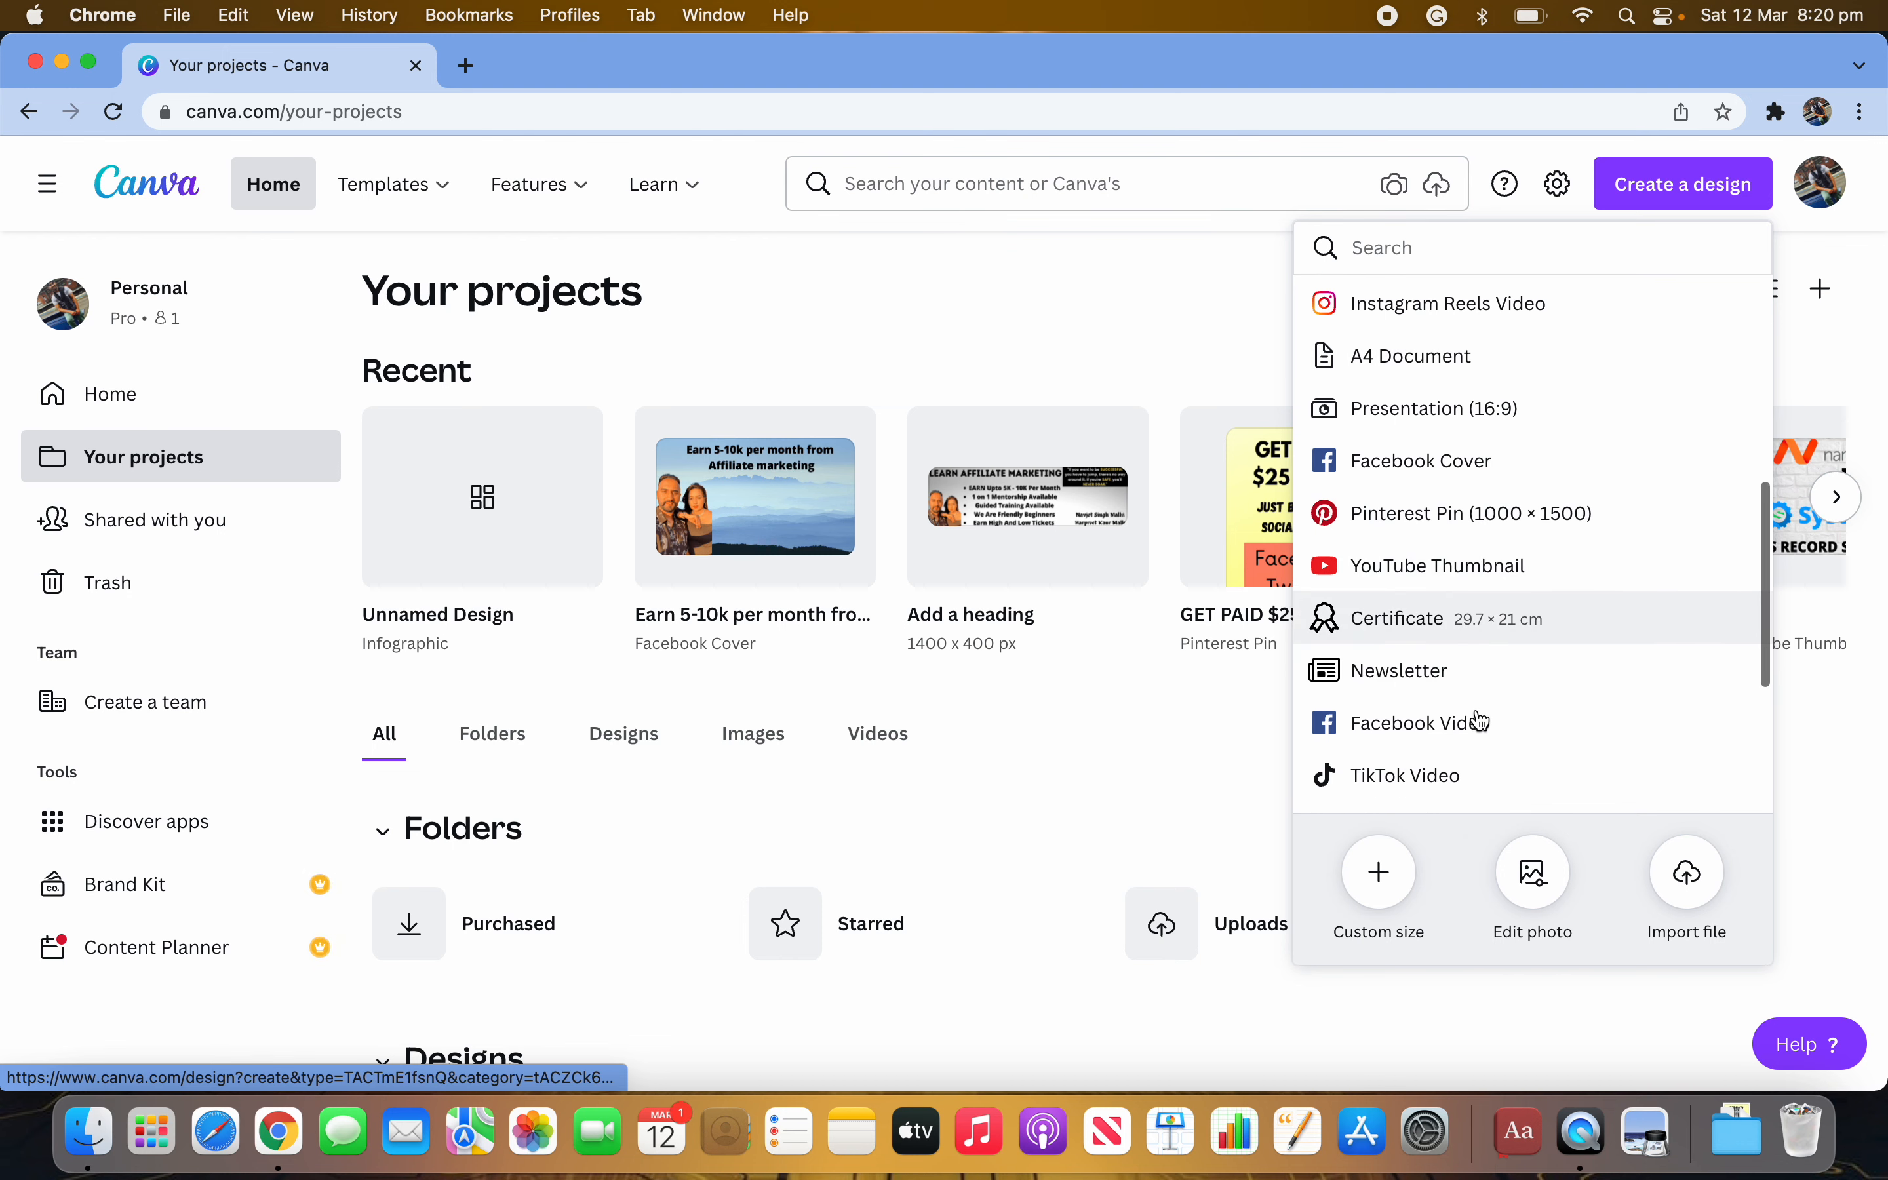
{"action": "left_click", "coordinate": [1543, 550]}
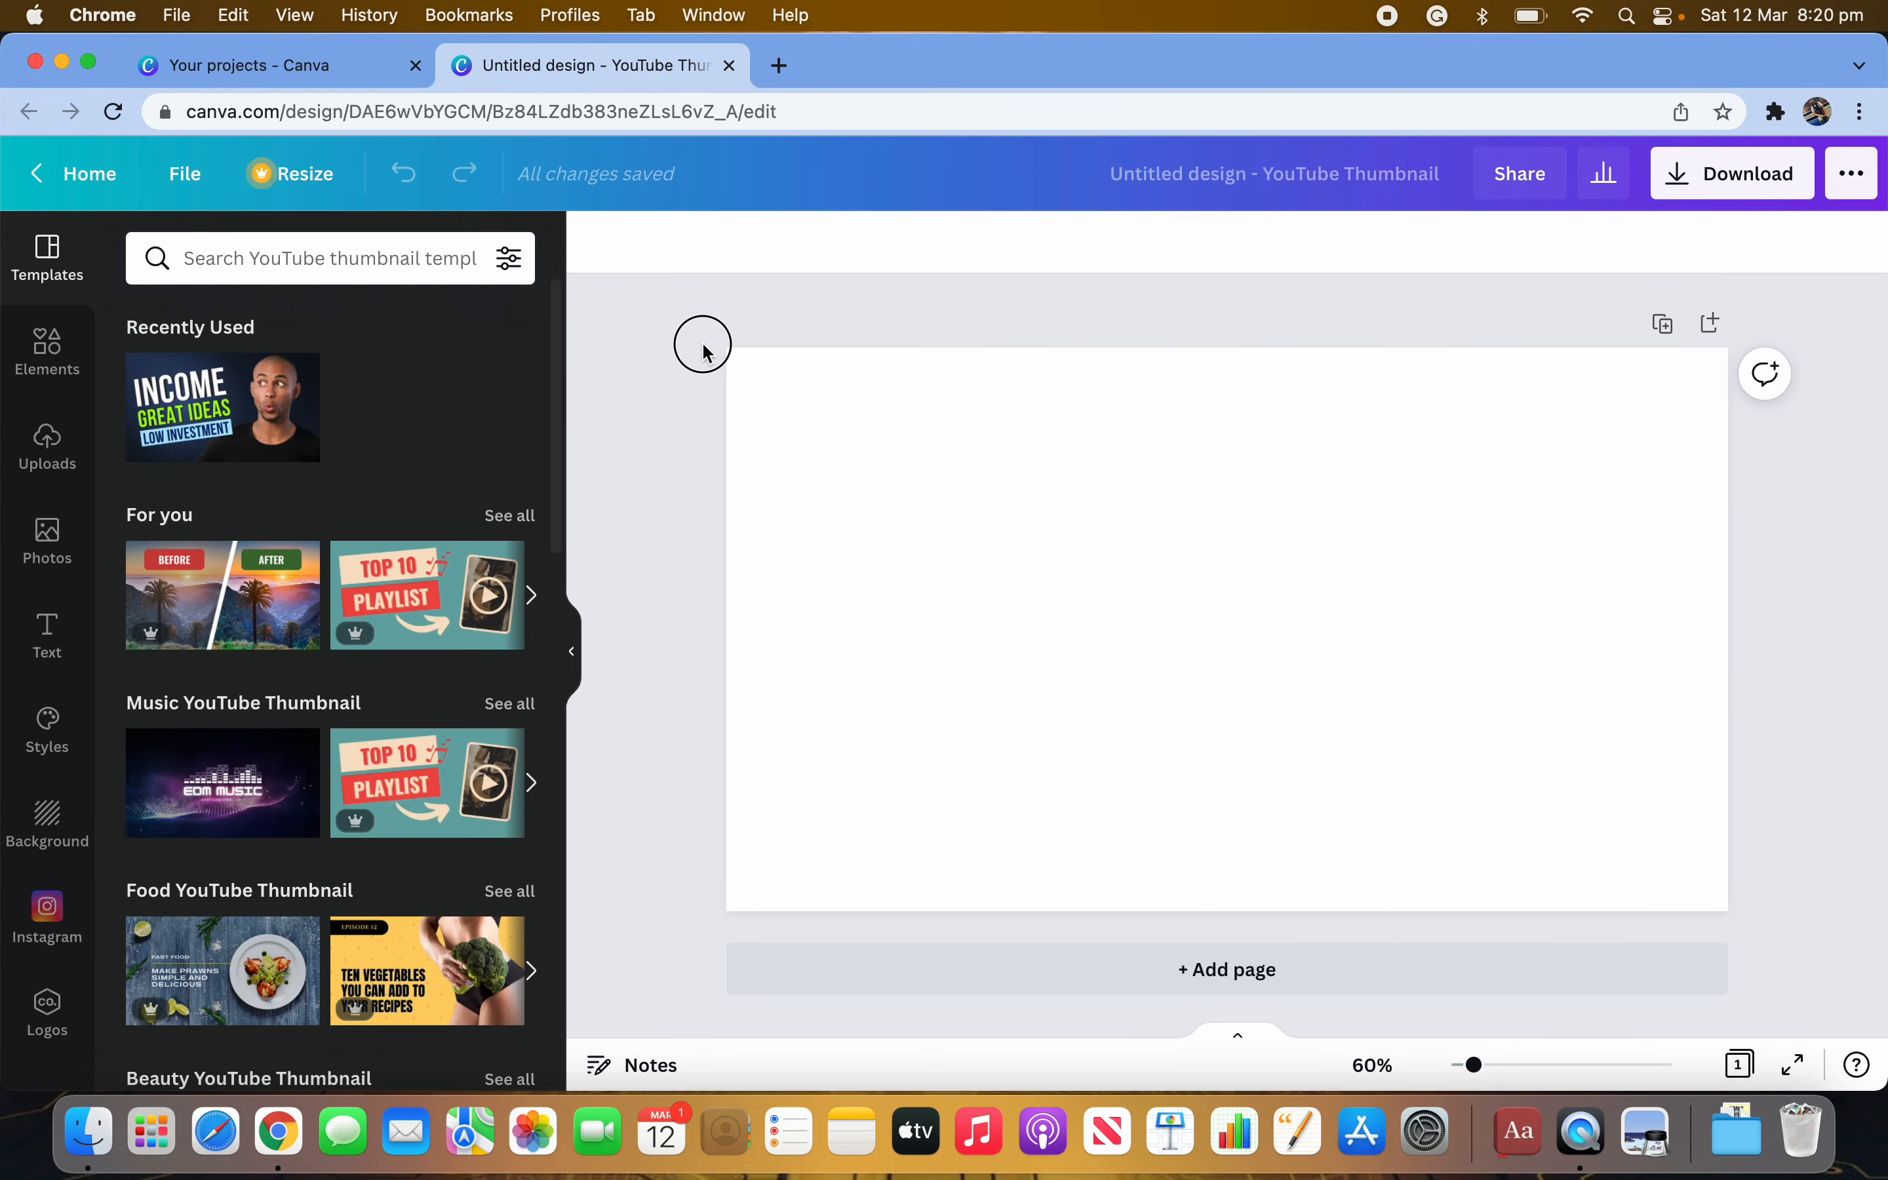
Browse the YouTube thumbnail template categories for the blank page.
{"action": "left_click_drag", "start_coordinate": [704, 348], "coordinate": [1740, 912]}
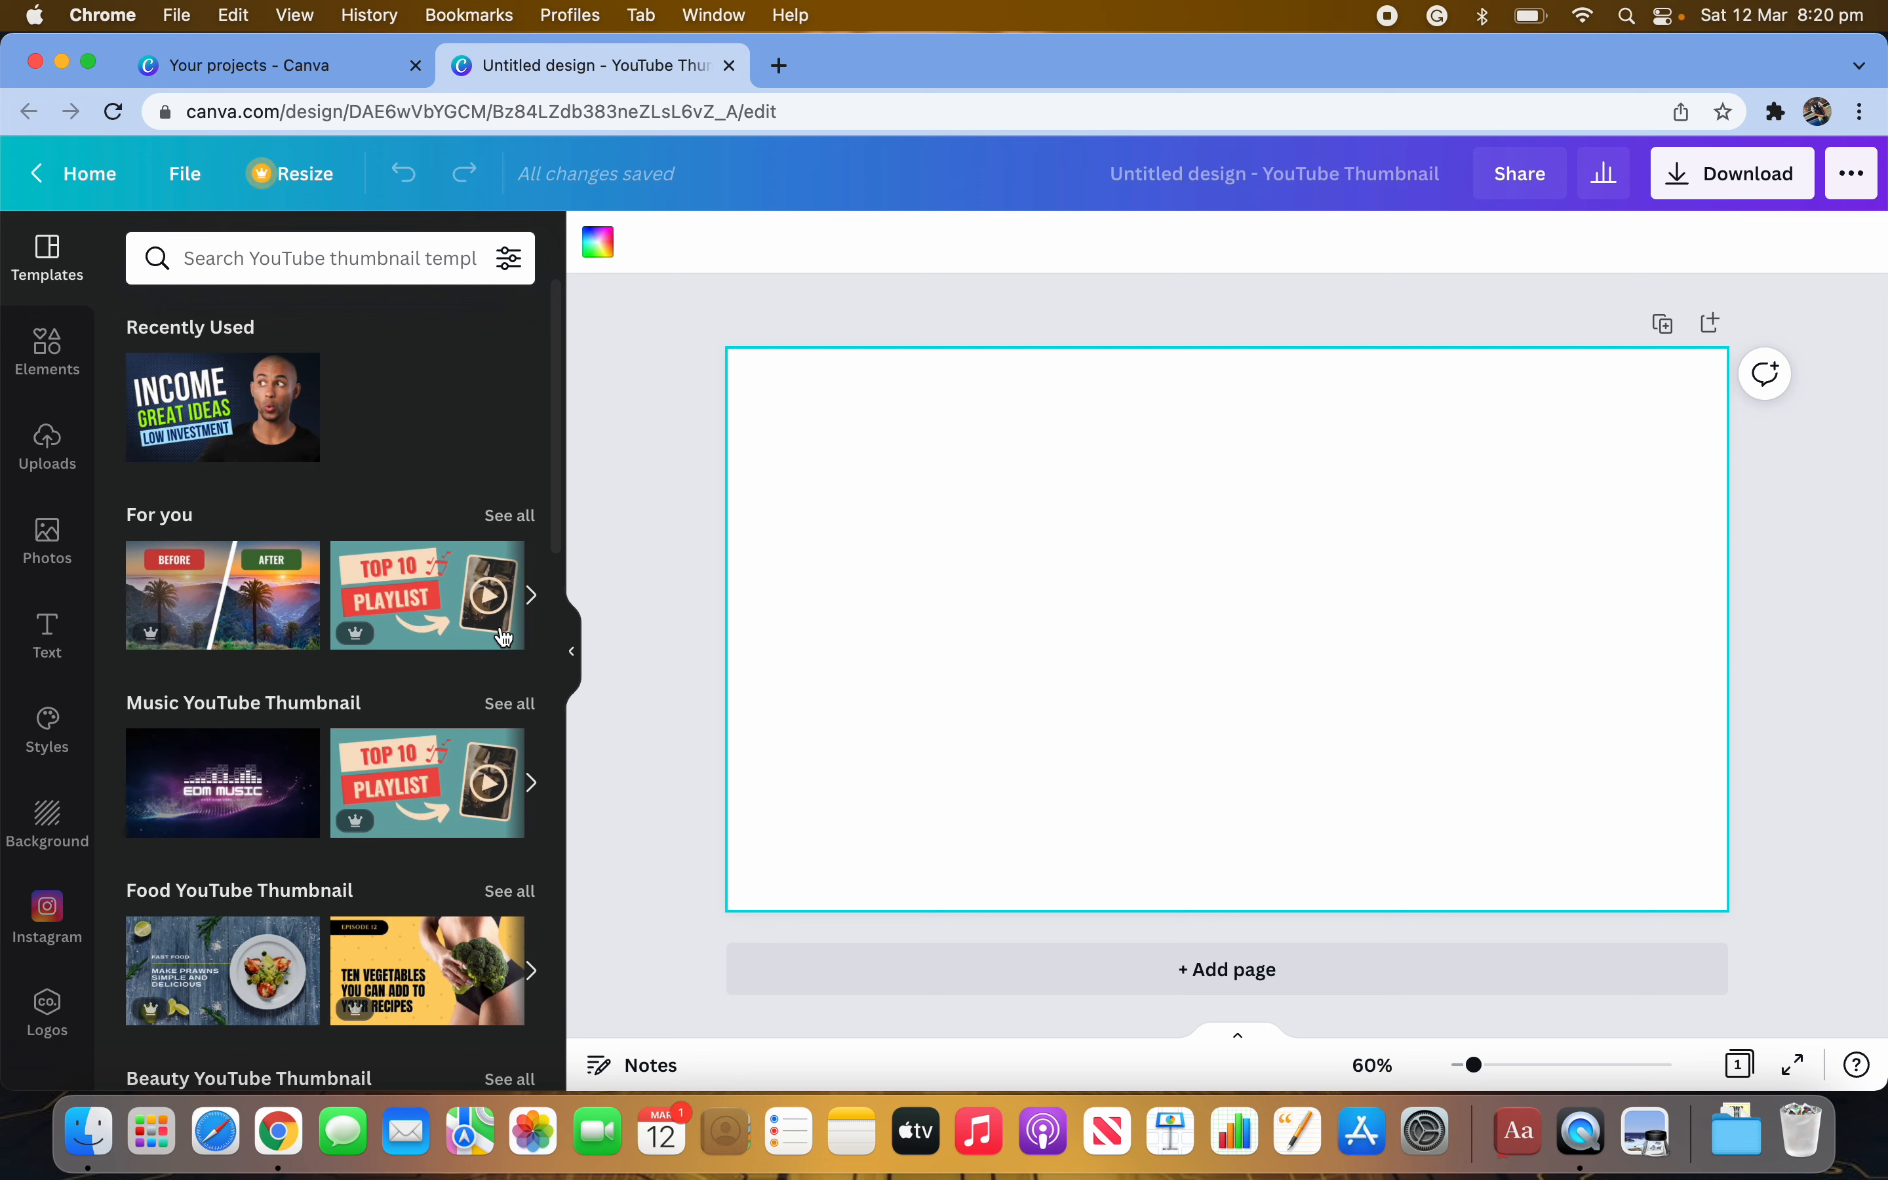
{"action": "scroll", "coordinate": [468, 702], "scroll_direction": "down", "scroll_amount": 3}
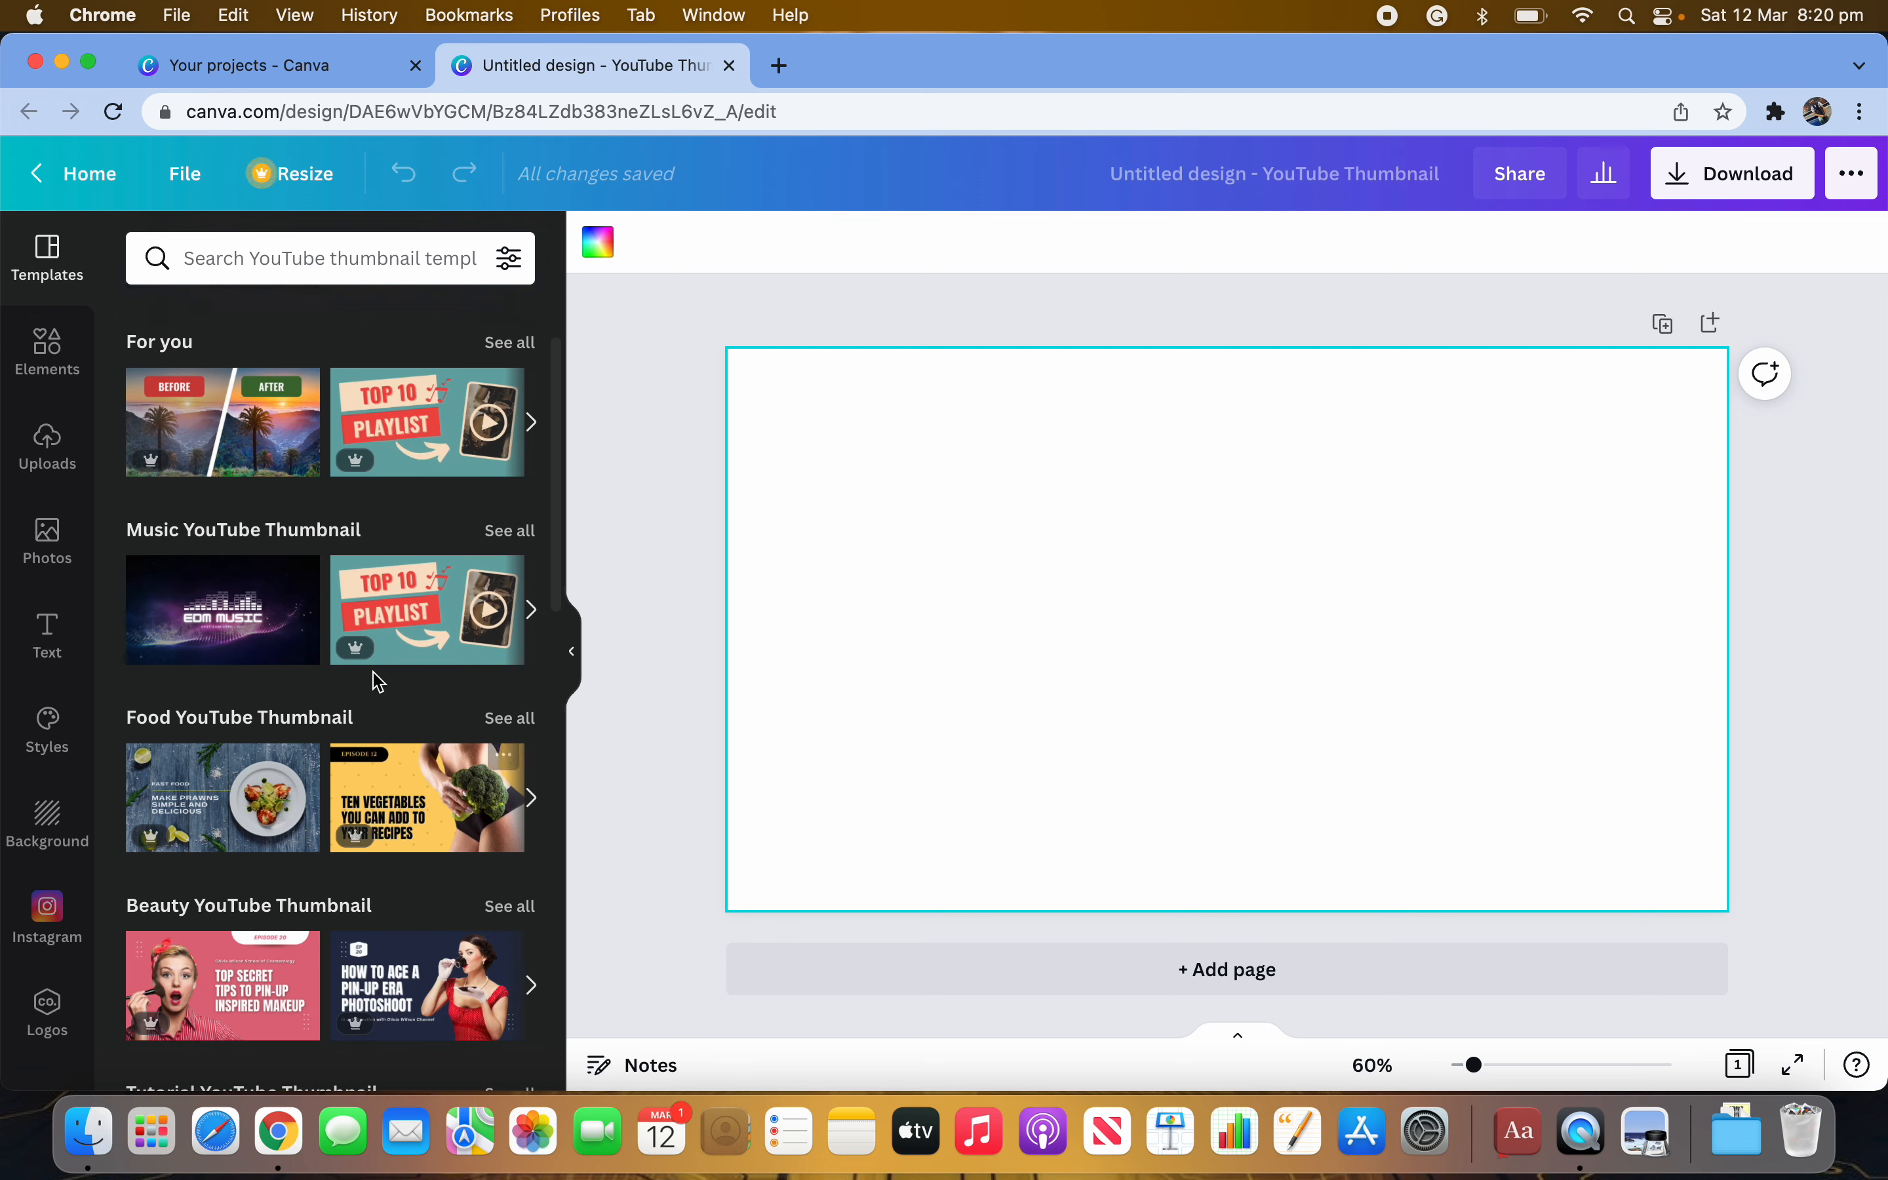
{"action": "scroll", "coordinate": [378, 681], "scroll_direction": "down", "scroll_amount": 15}
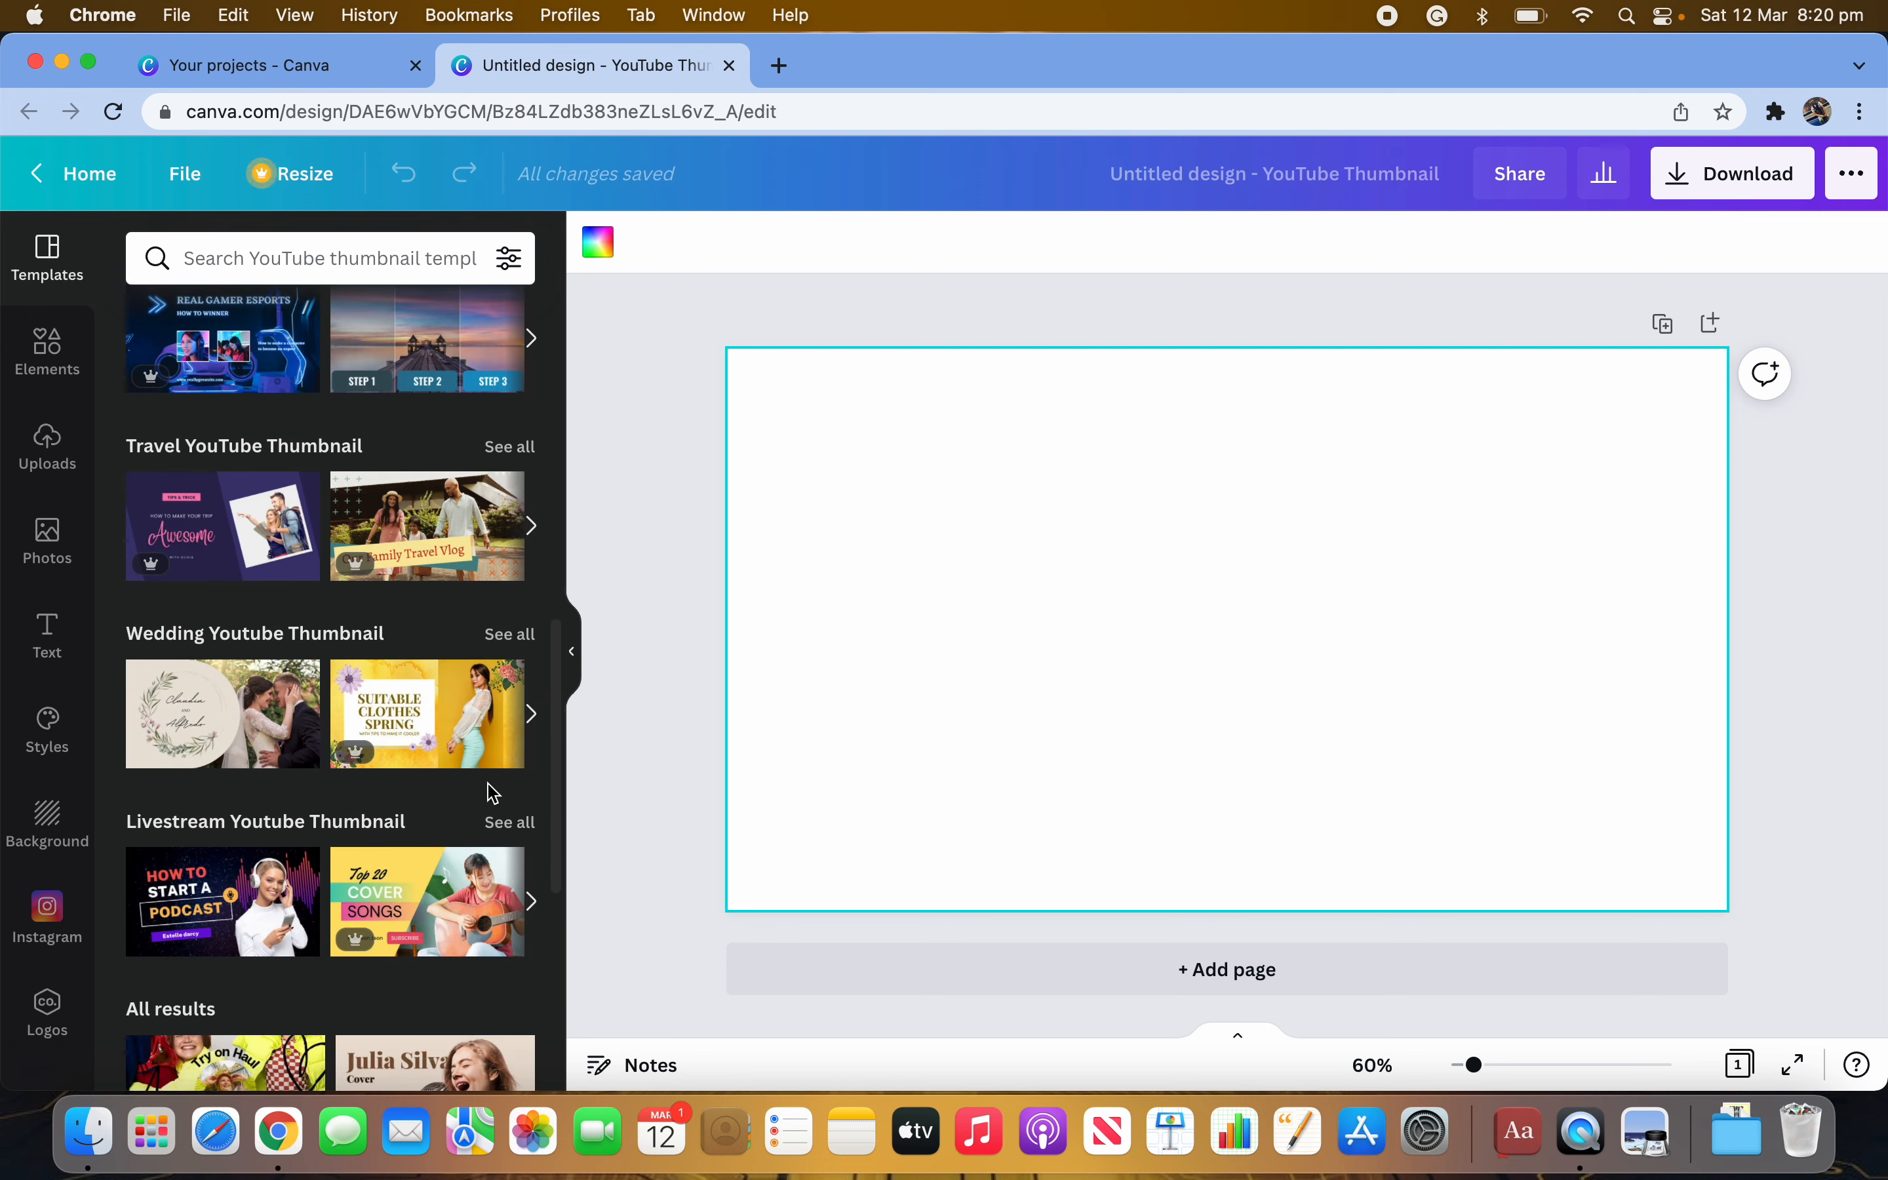
Apply the blue marbled image from the Abstract backgrounds to the page.
{"action": "left_click", "coordinate": [49, 818]}
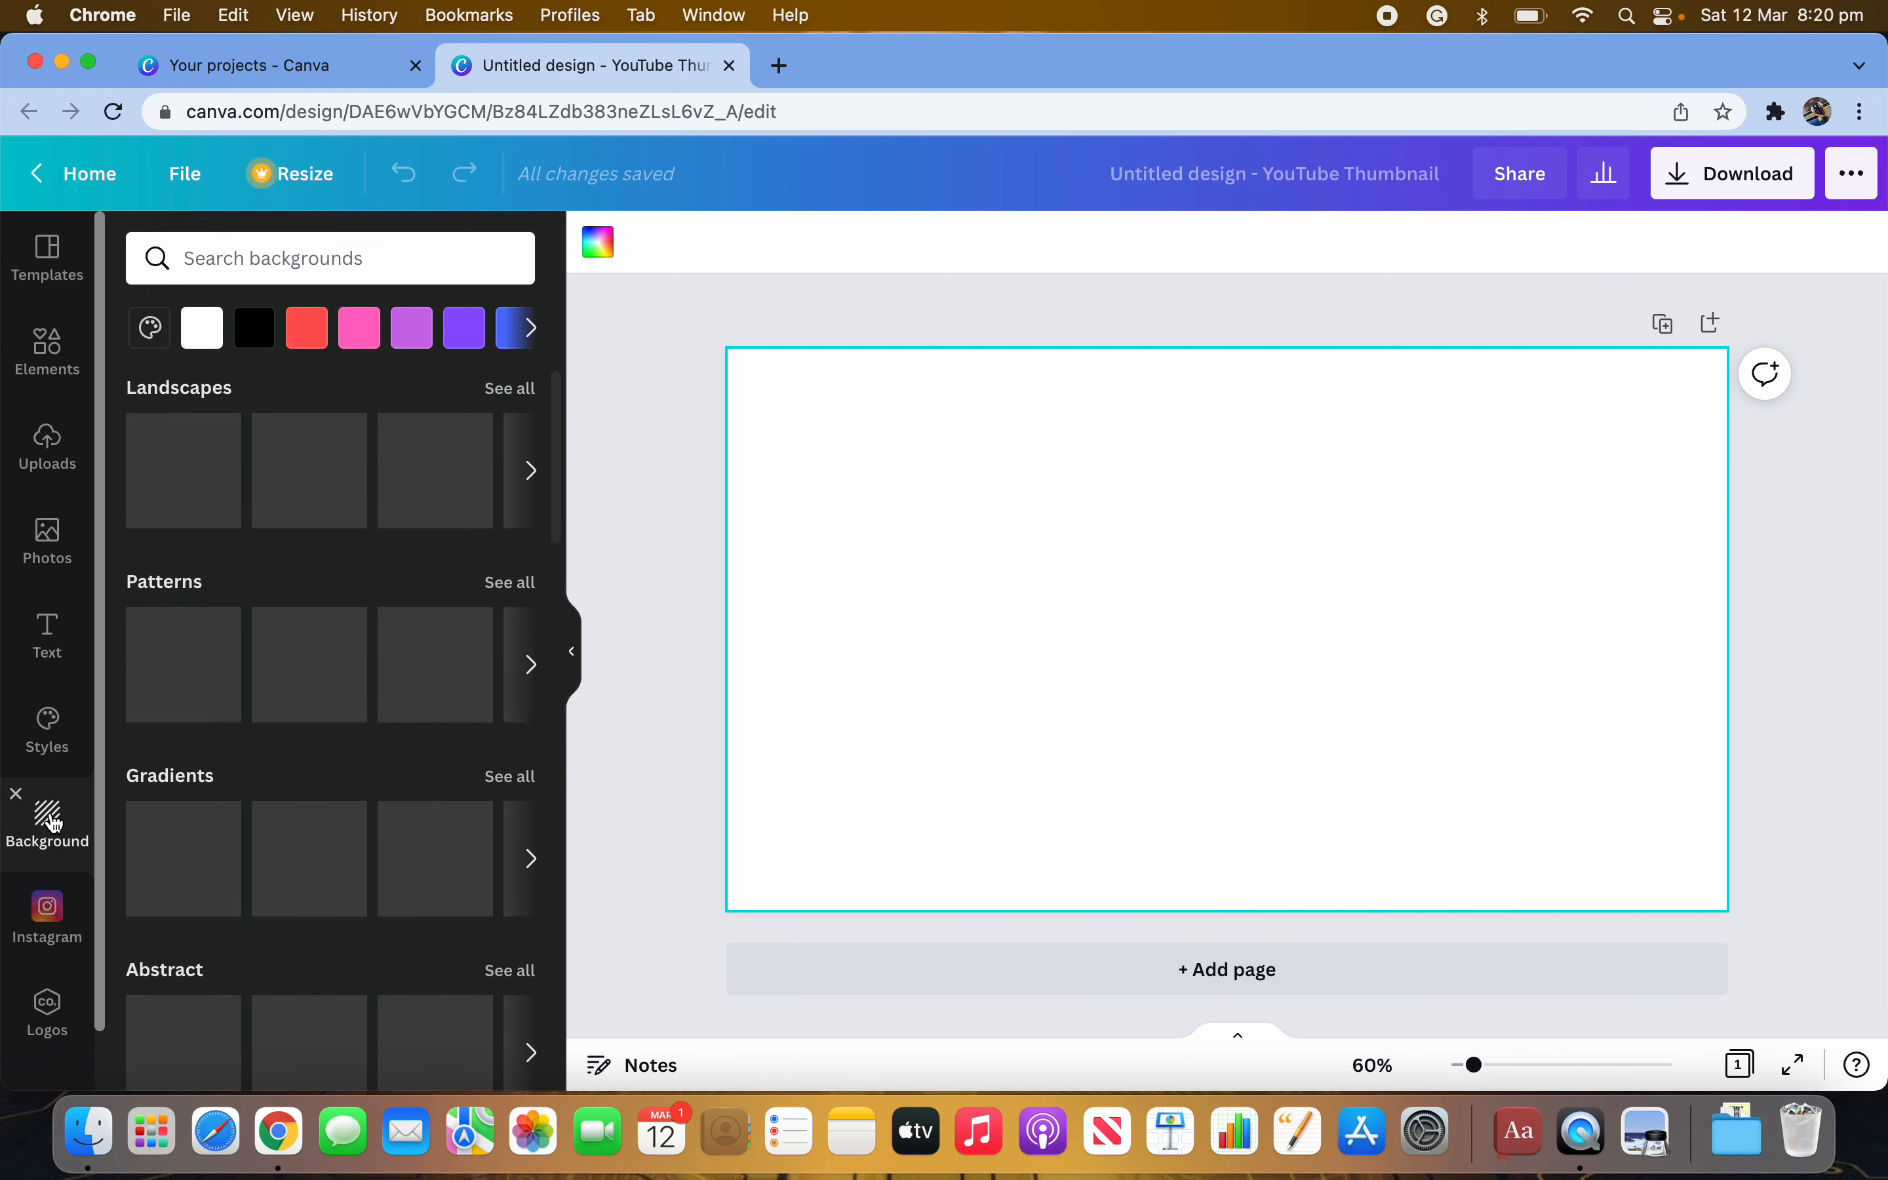
{"action": "scroll", "coordinate": [388, 894], "scroll_direction": "down", "scroll_amount": 3}
{"action": "scroll", "coordinate": [388, 894], "scroll_direction": "down", "scroll_amount": 9}
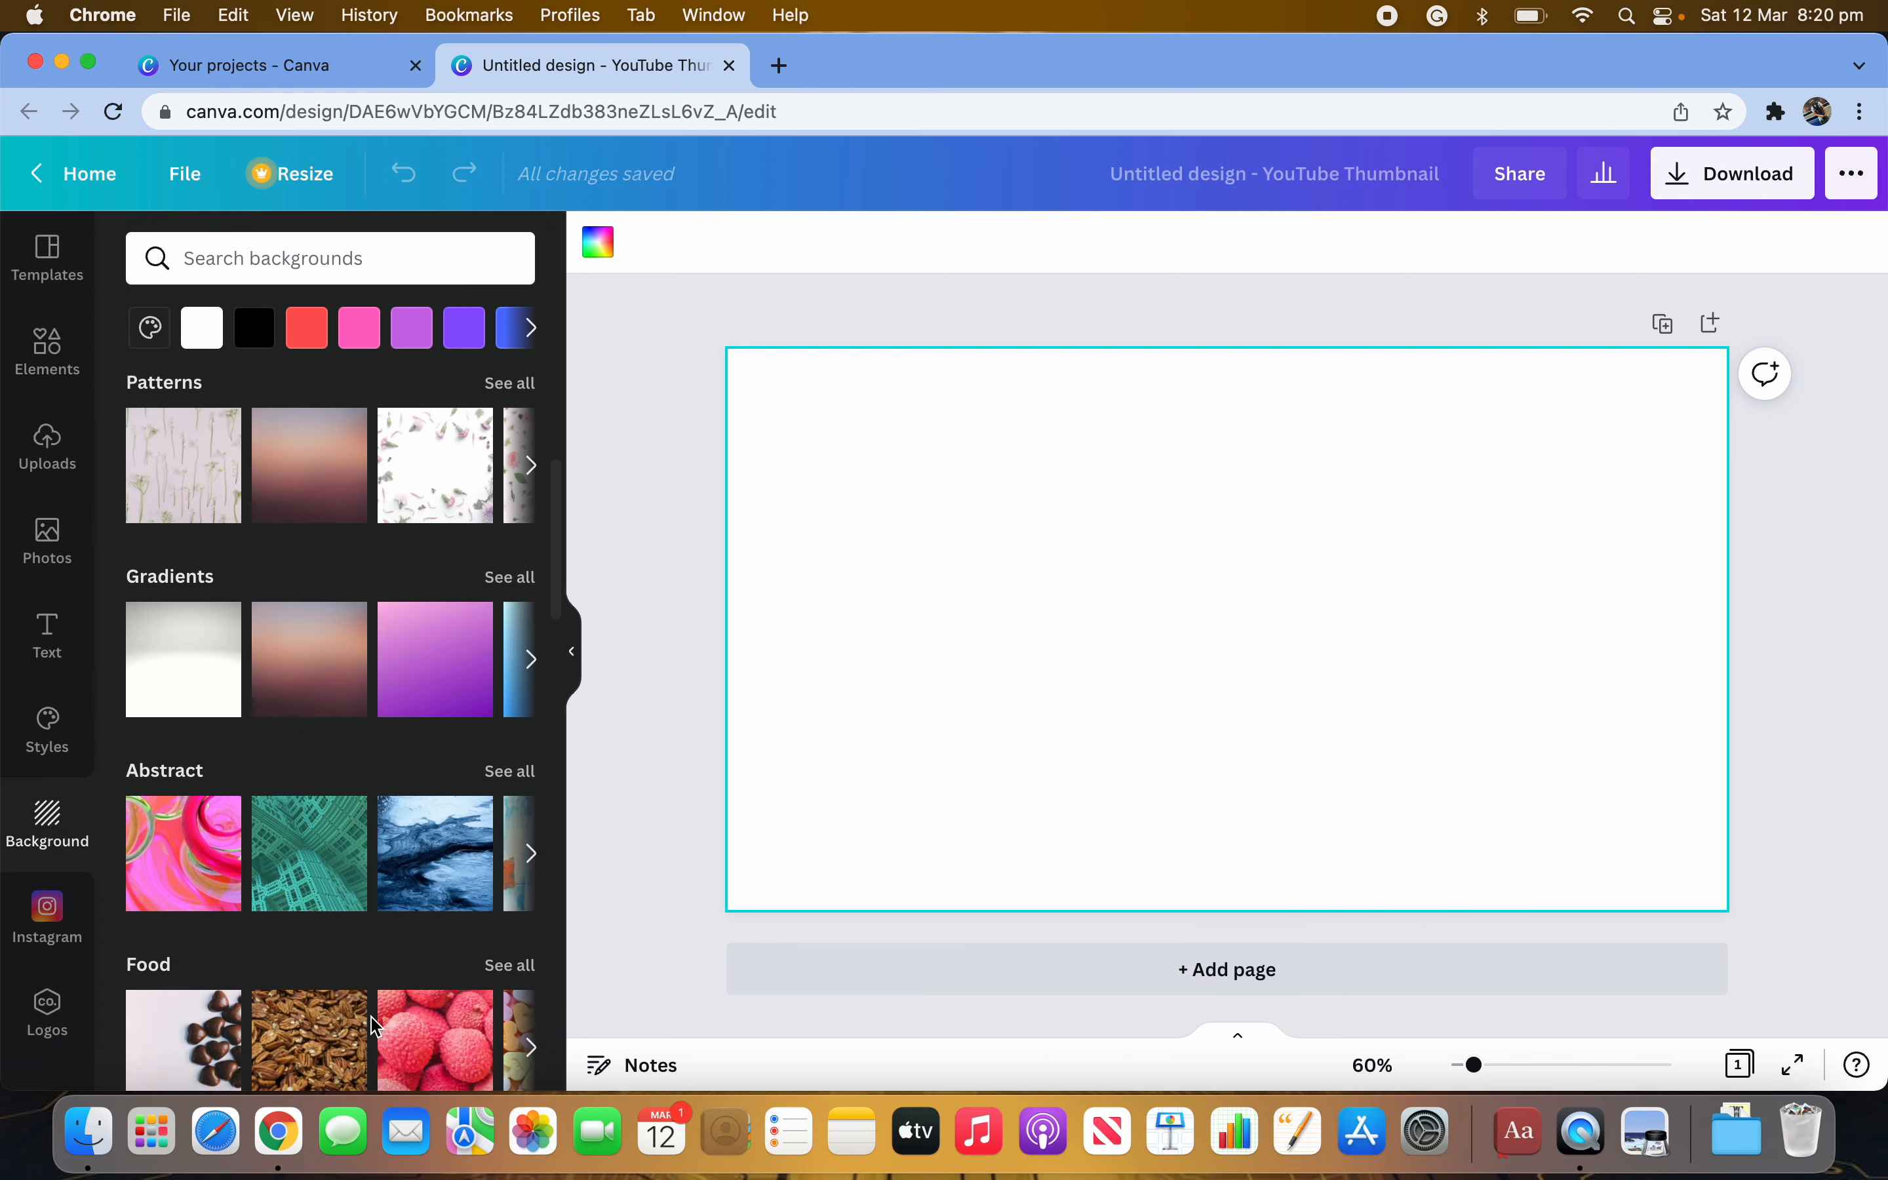
{"action": "left_click", "coordinate": [300, 444]}
{"action": "scroll", "coordinate": [308, 468], "scroll_direction": "up", "scroll_amount": 3}
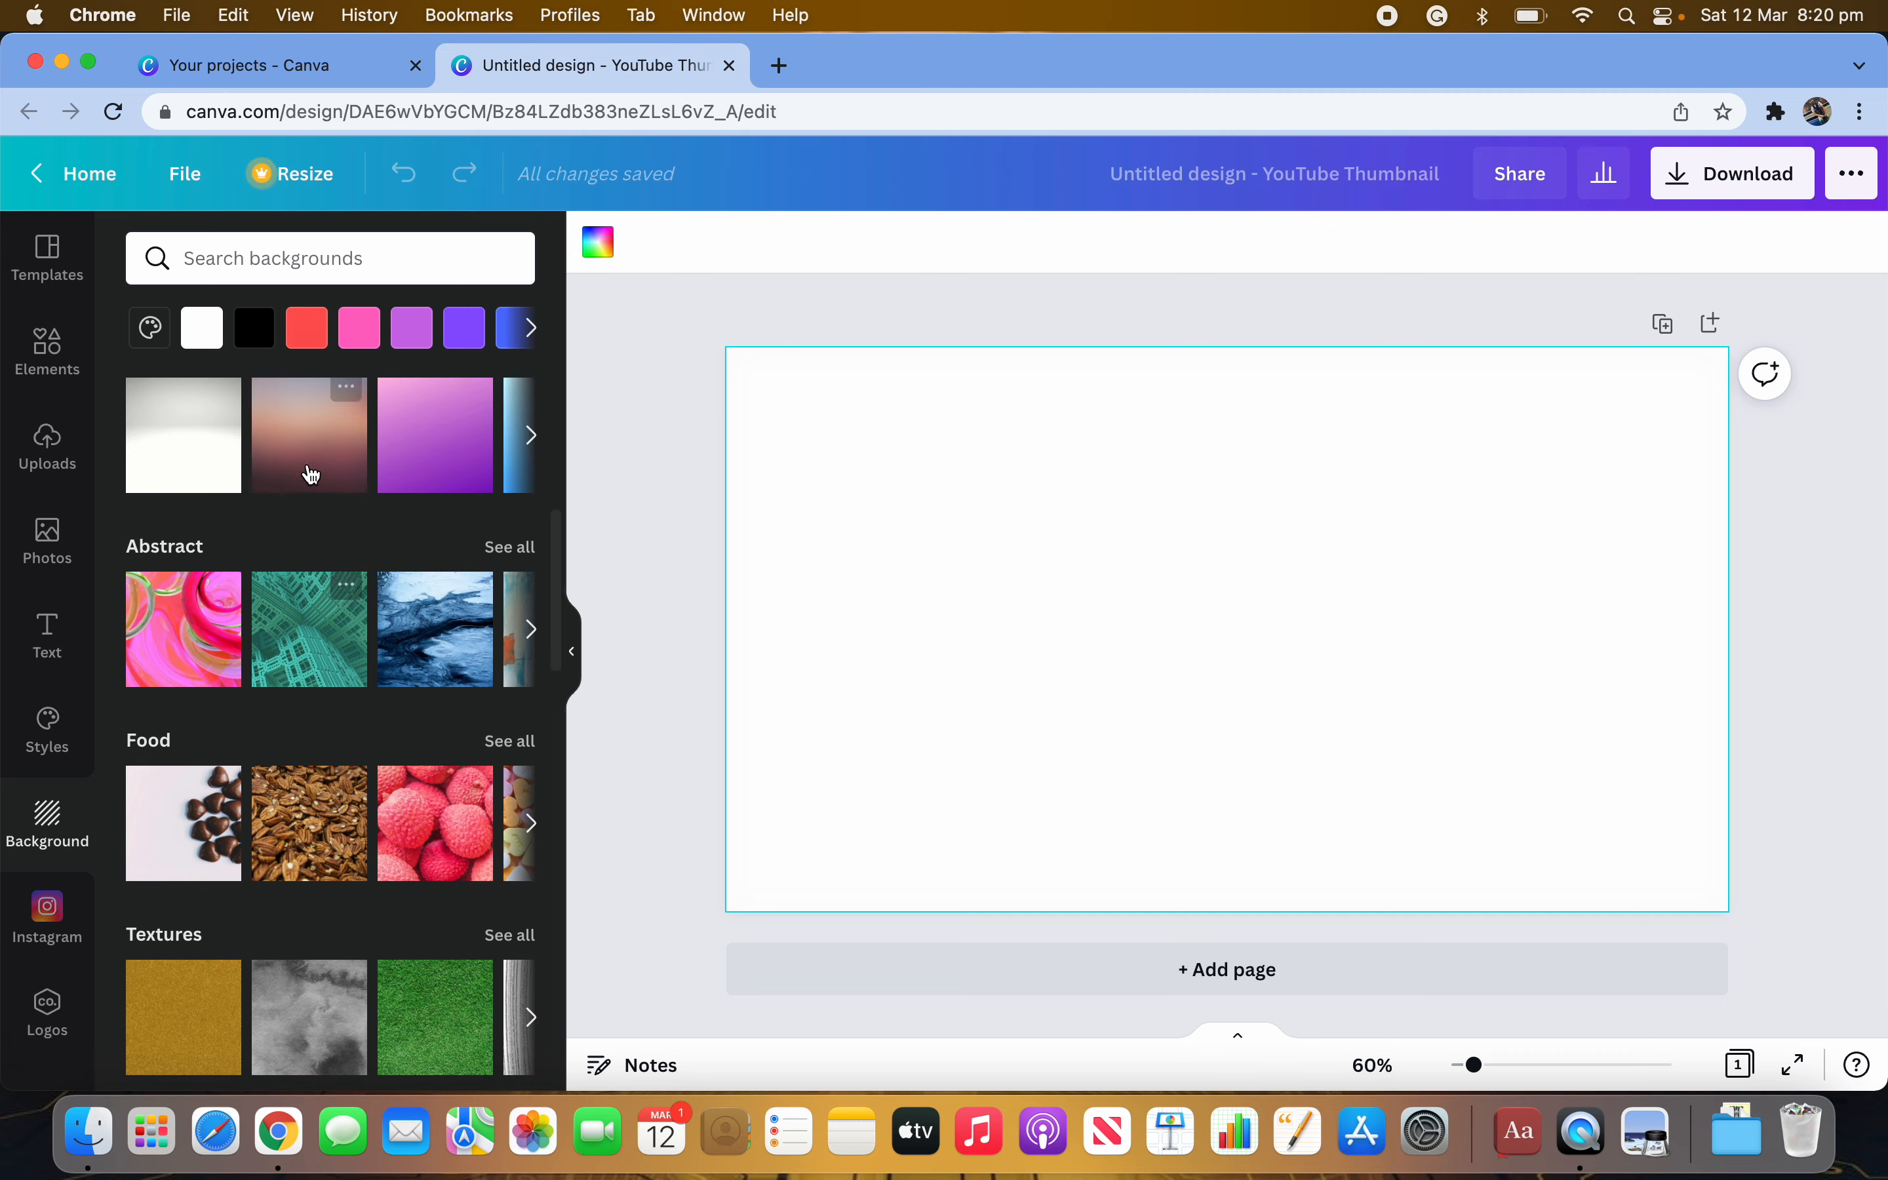
{"action": "left_click", "coordinate": [465, 634]}
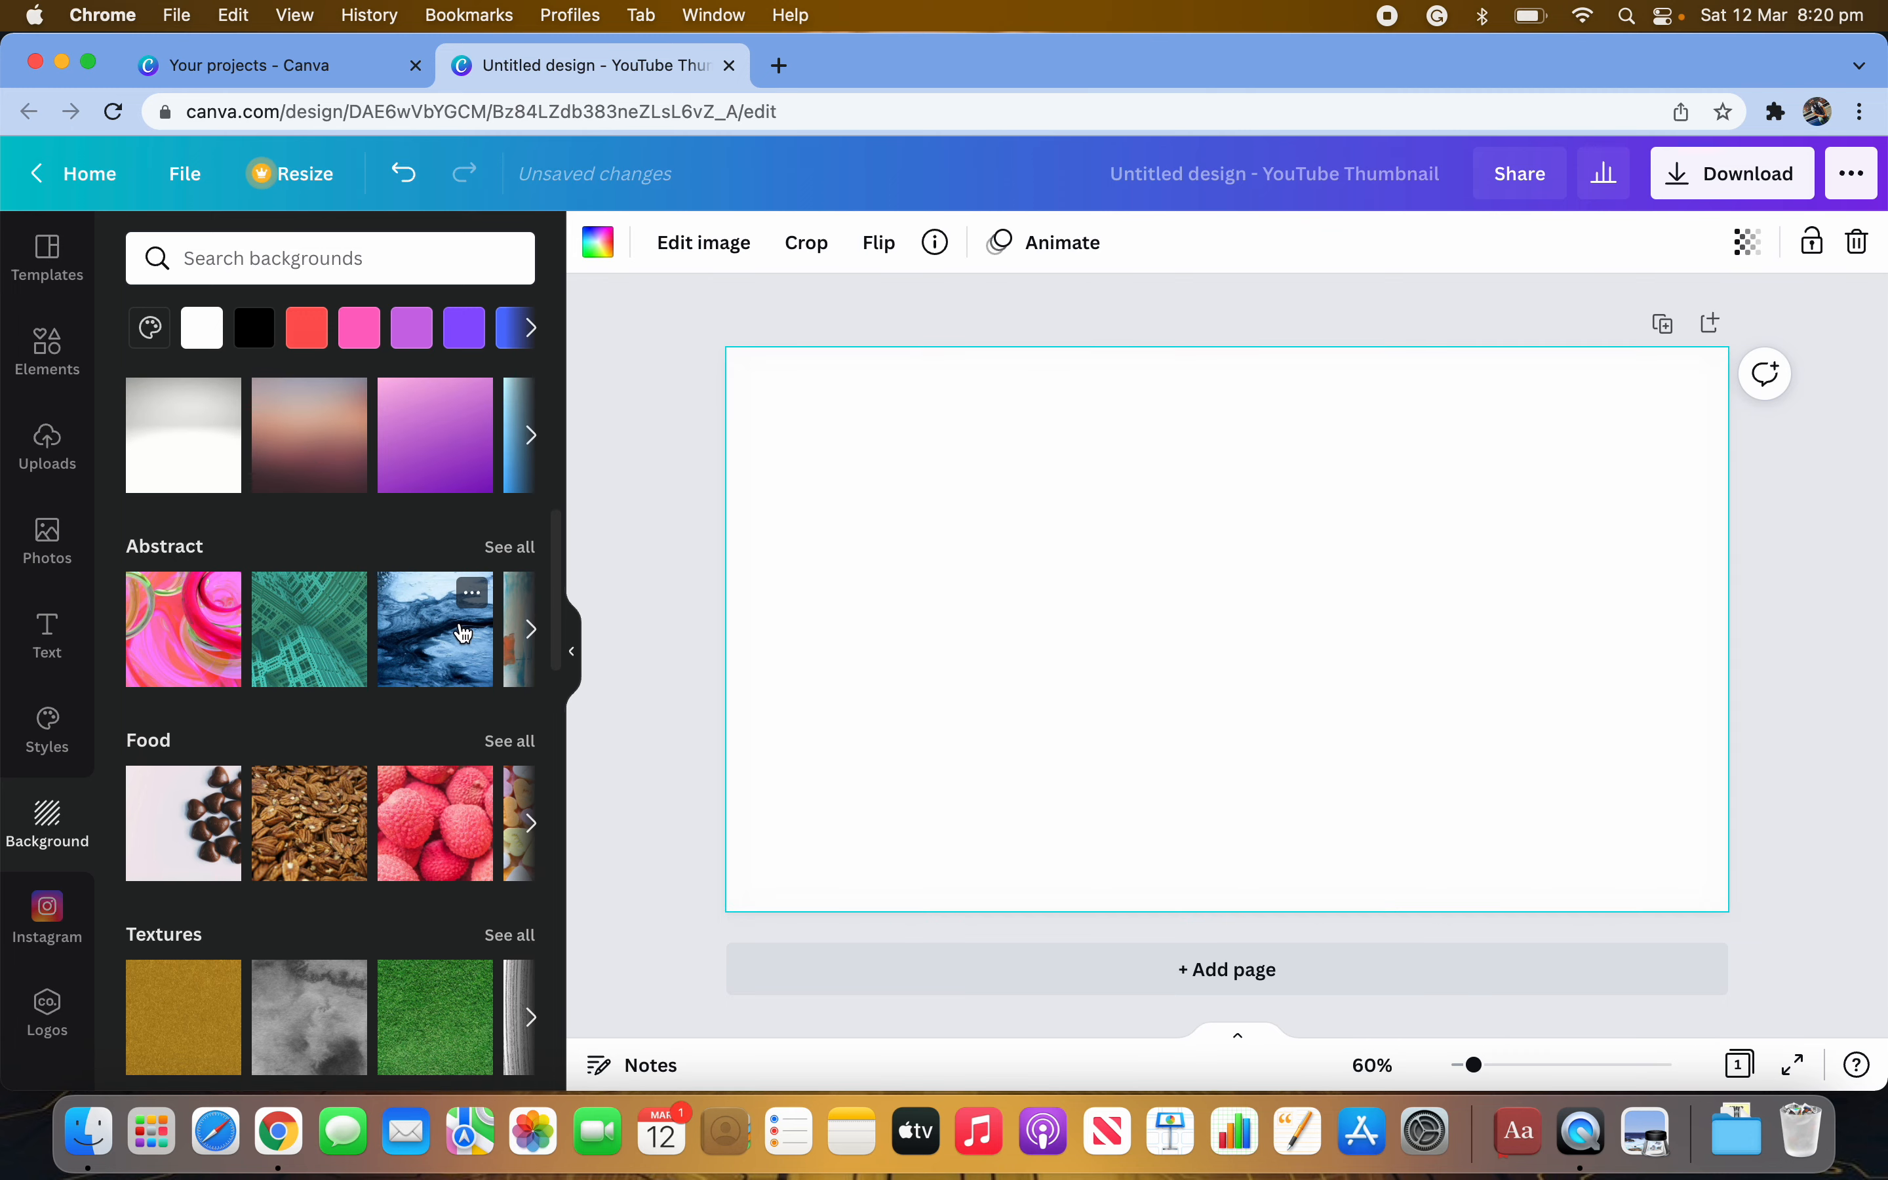
Replace the page background with the pink lychee image from the Food backgrounds.
{"action": "left_click", "coordinate": [533, 630]}
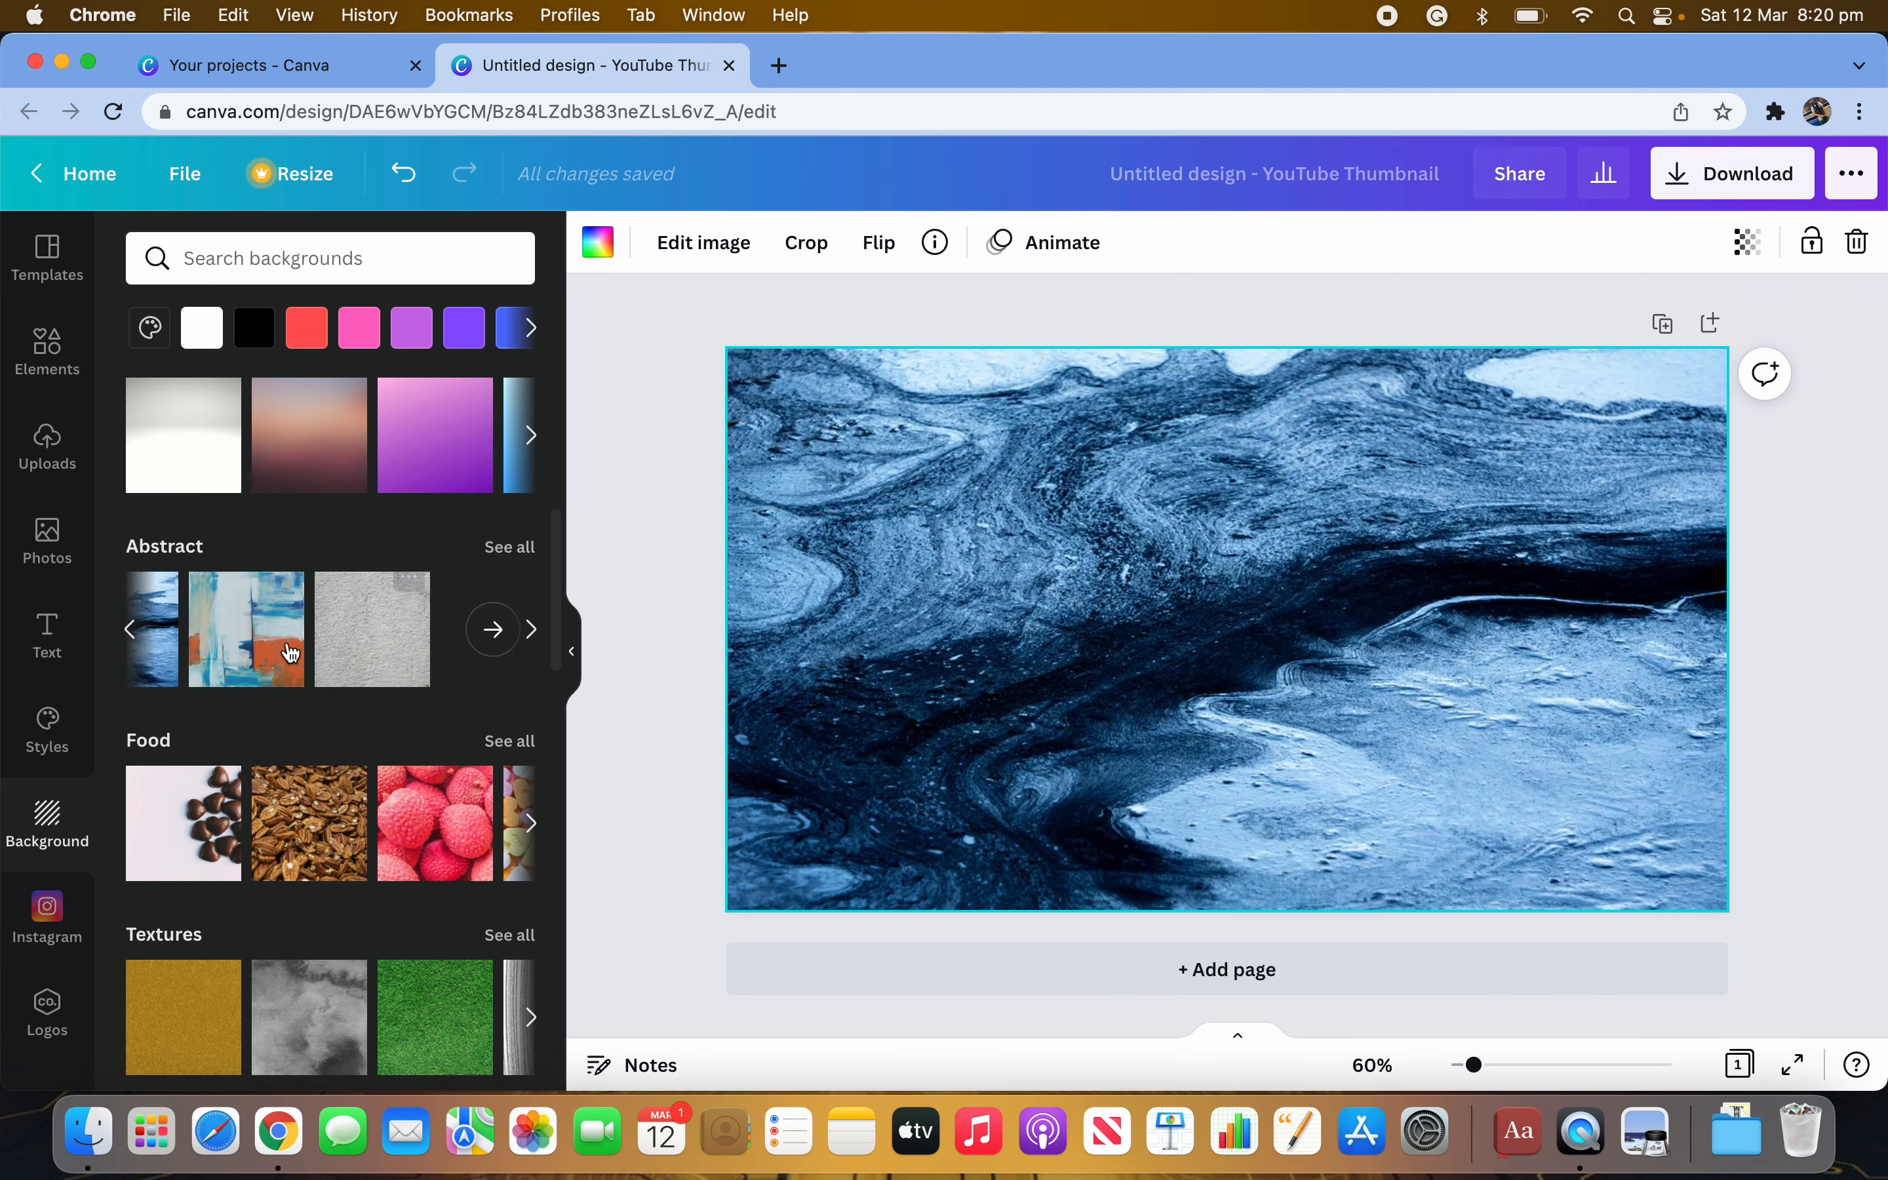
{"action": "scroll", "coordinate": [393, 872], "scroll_direction": "down", "scroll_amount": 2}
{"action": "left_click", "coordinate": [411, 740]}
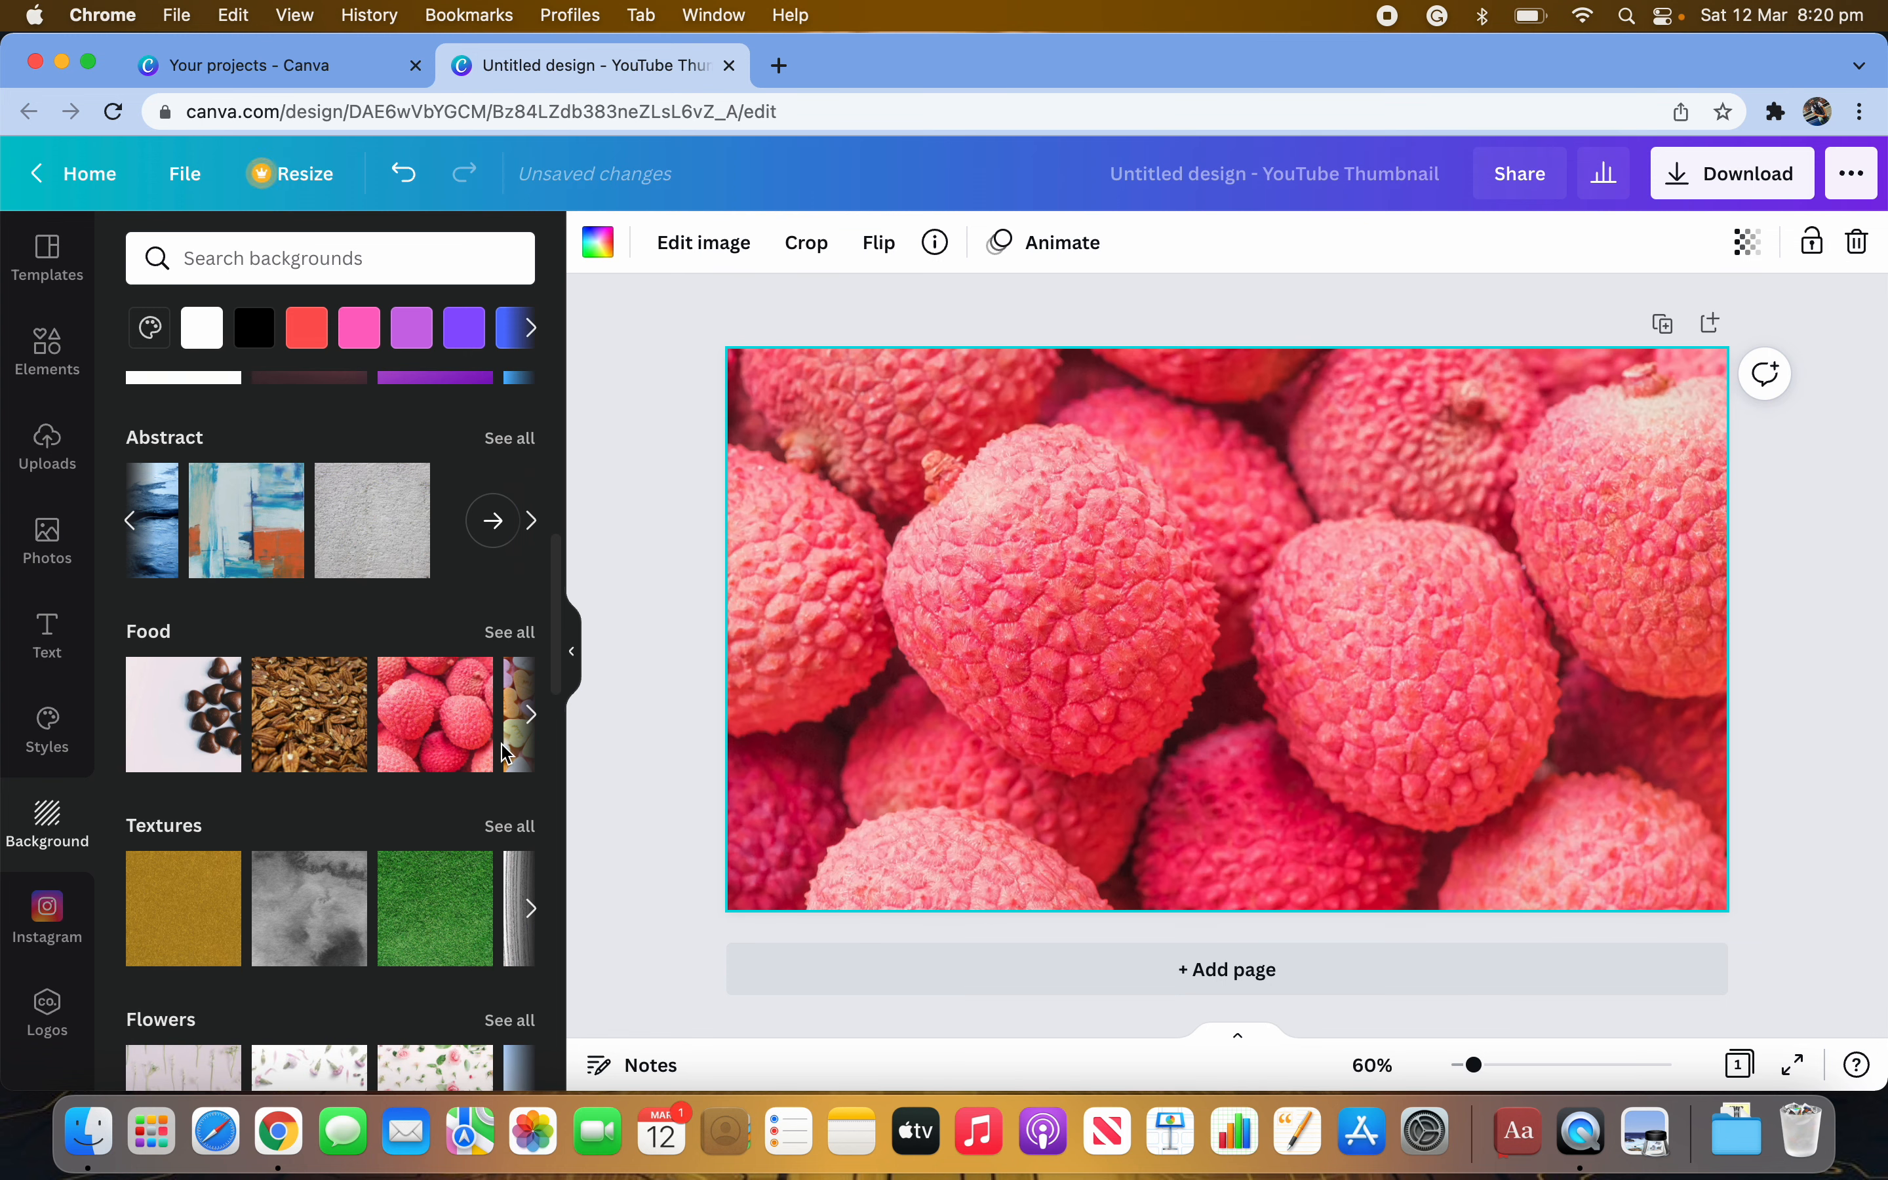
Change the page background to the teal and orange starry nebula image from the Nature backgrounds.
{"action": "left_click", "coordinate": [533, 714]}
{"action": "scroll", "coordinate": [426, 779], "scroll_direction": "down", "scroll_amount": 4}
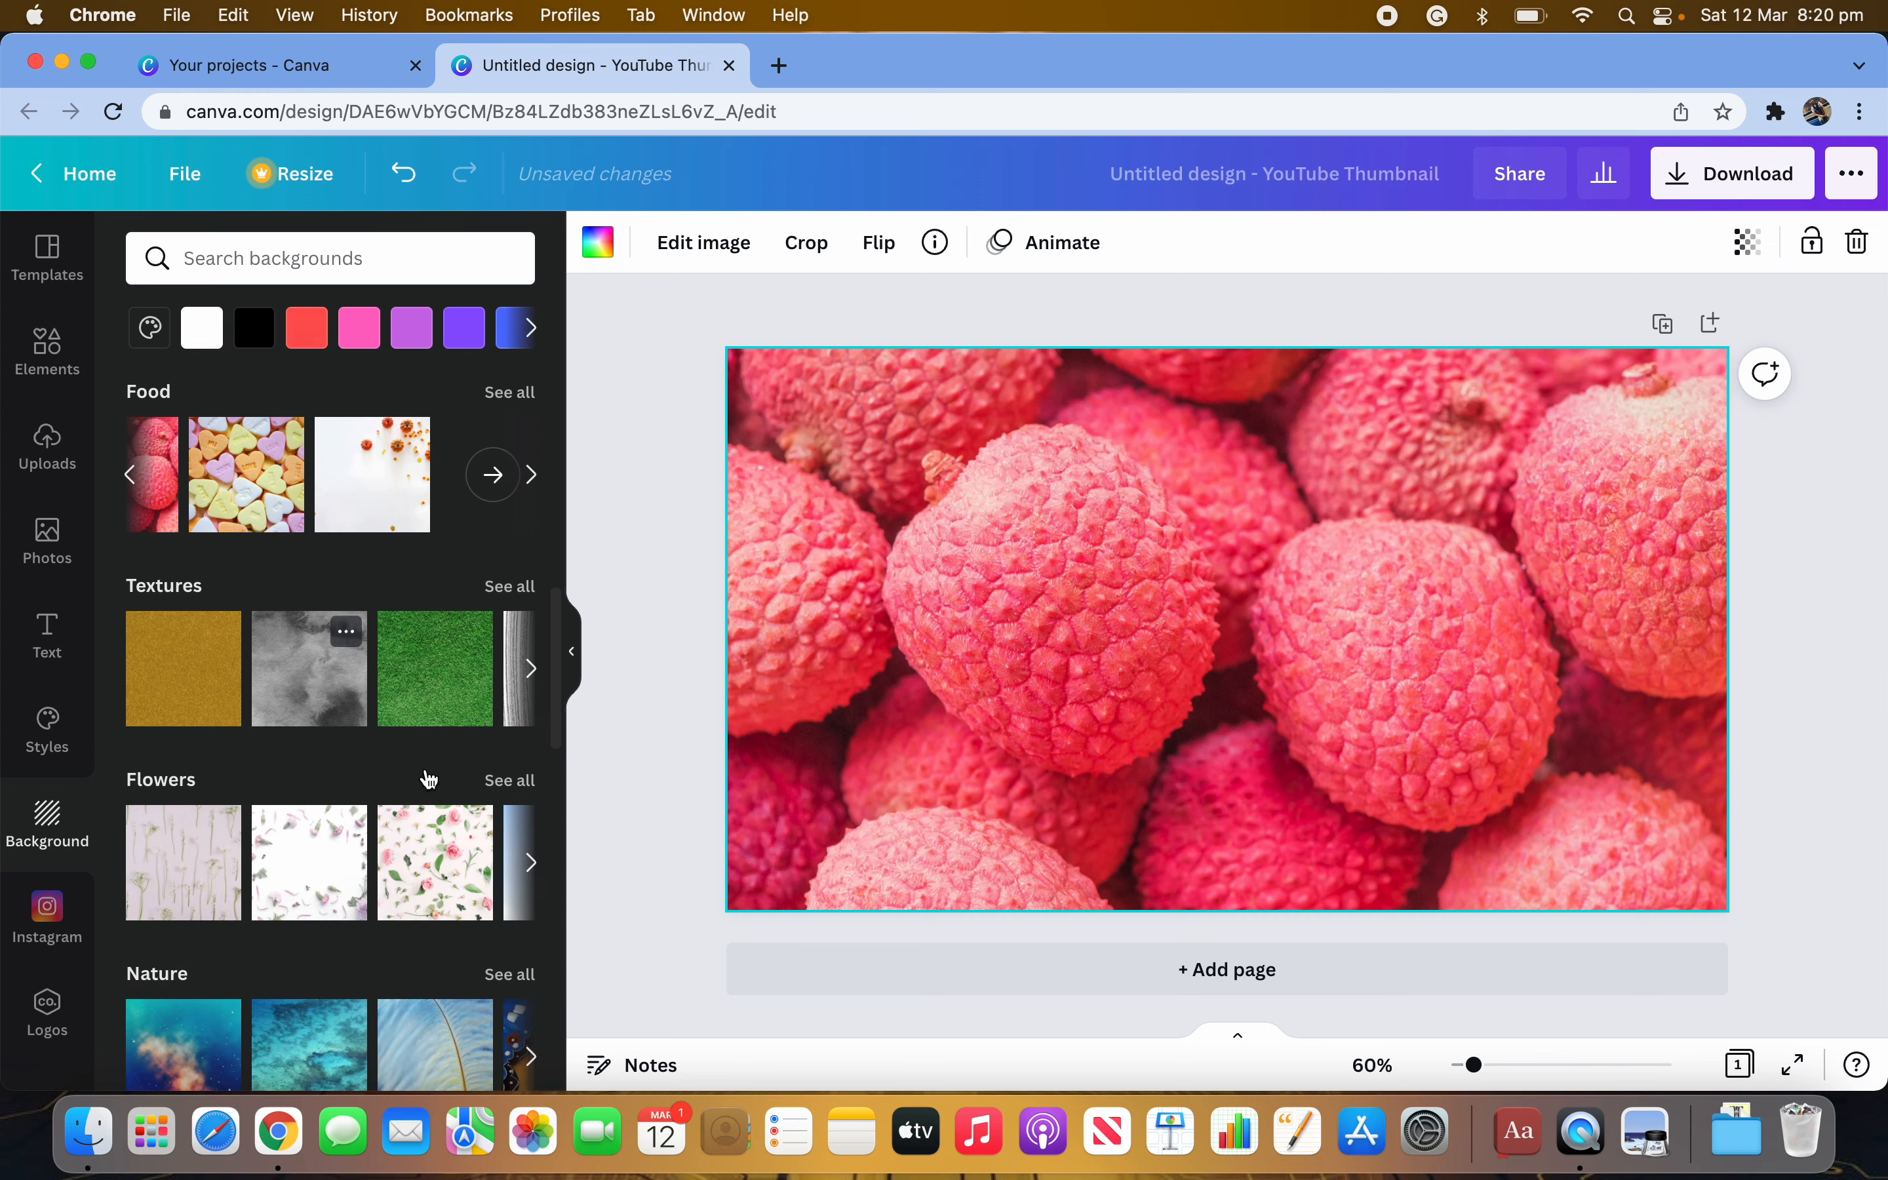
{"action": "scroll", "coordinate": [473, 845], "scroll_direction": "down", "scroll_amount": 4}
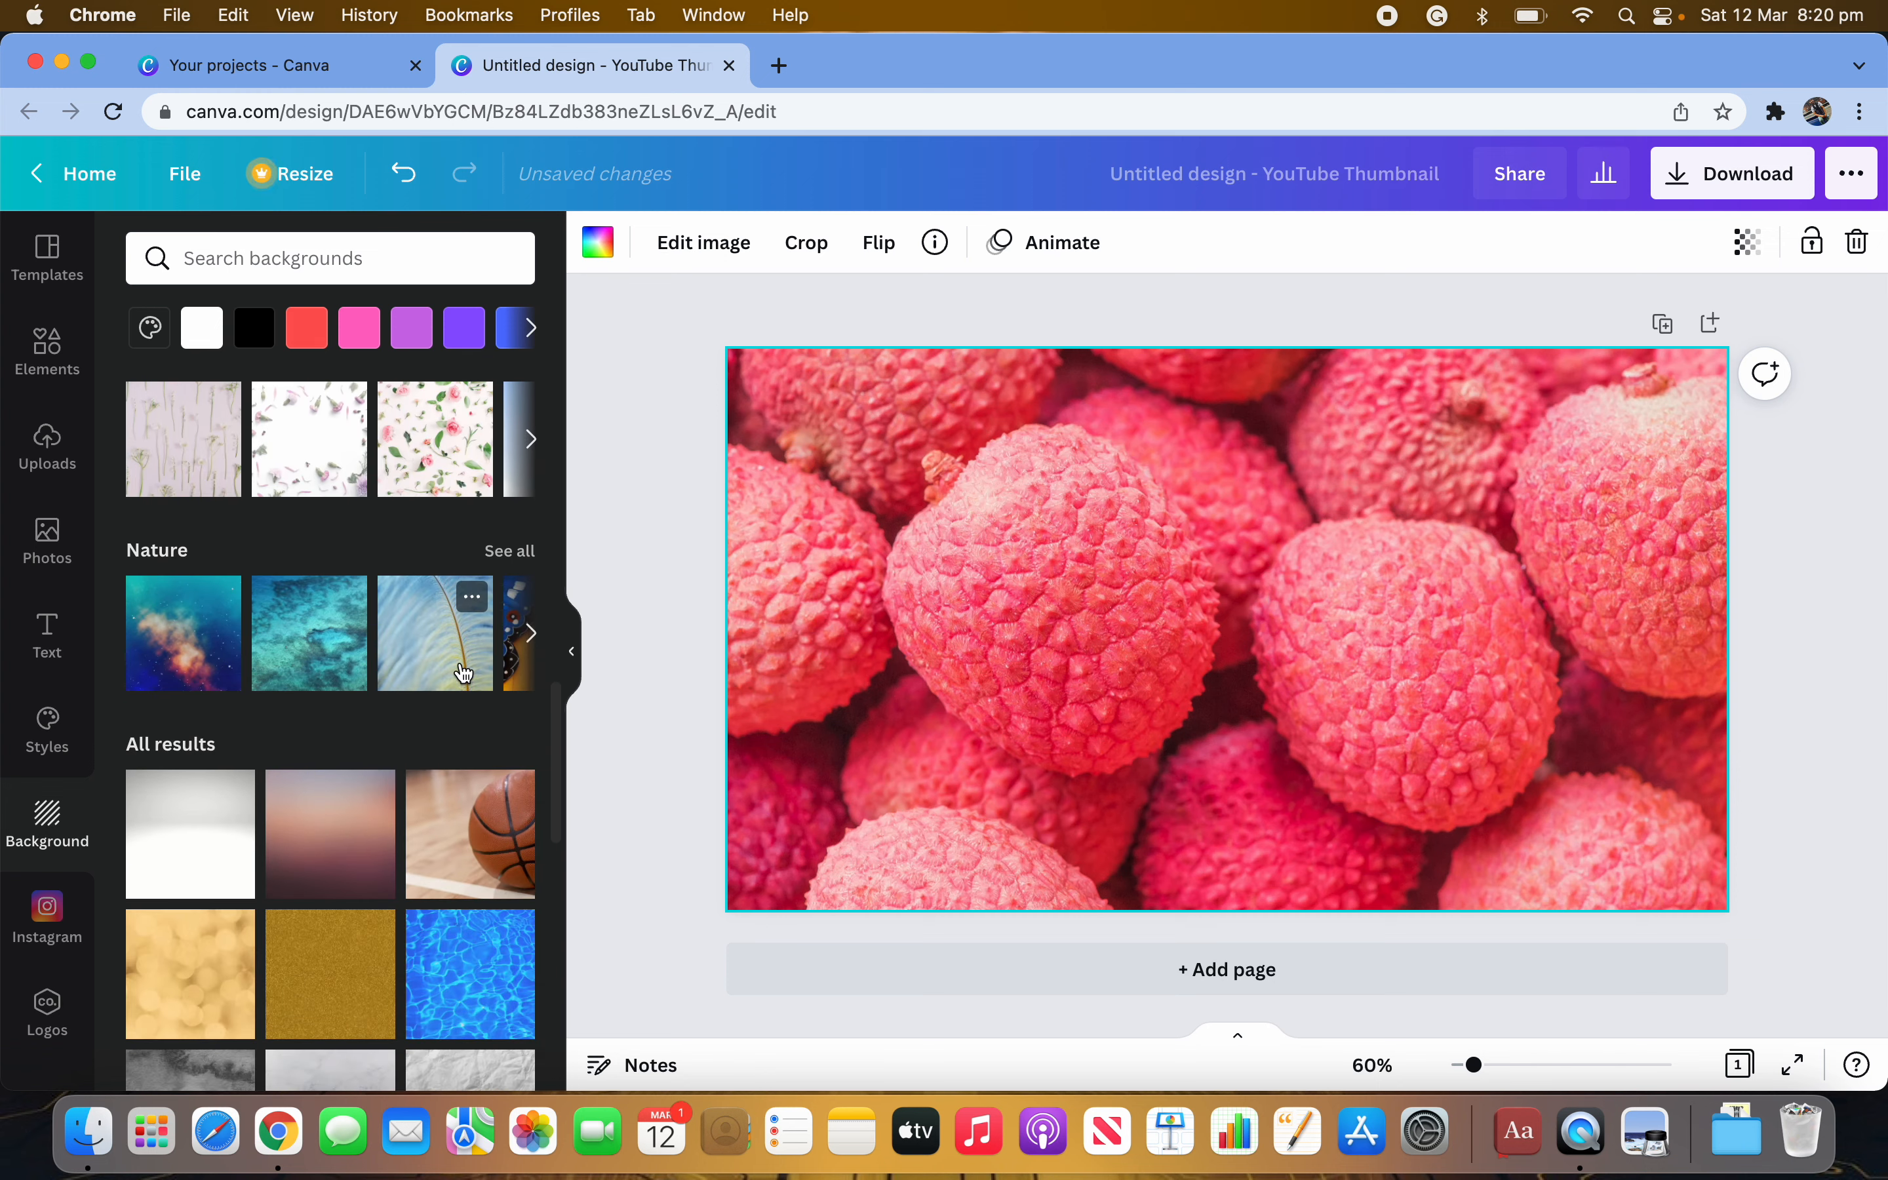
{"action": "left_click", "coordinate": [224, 706]}
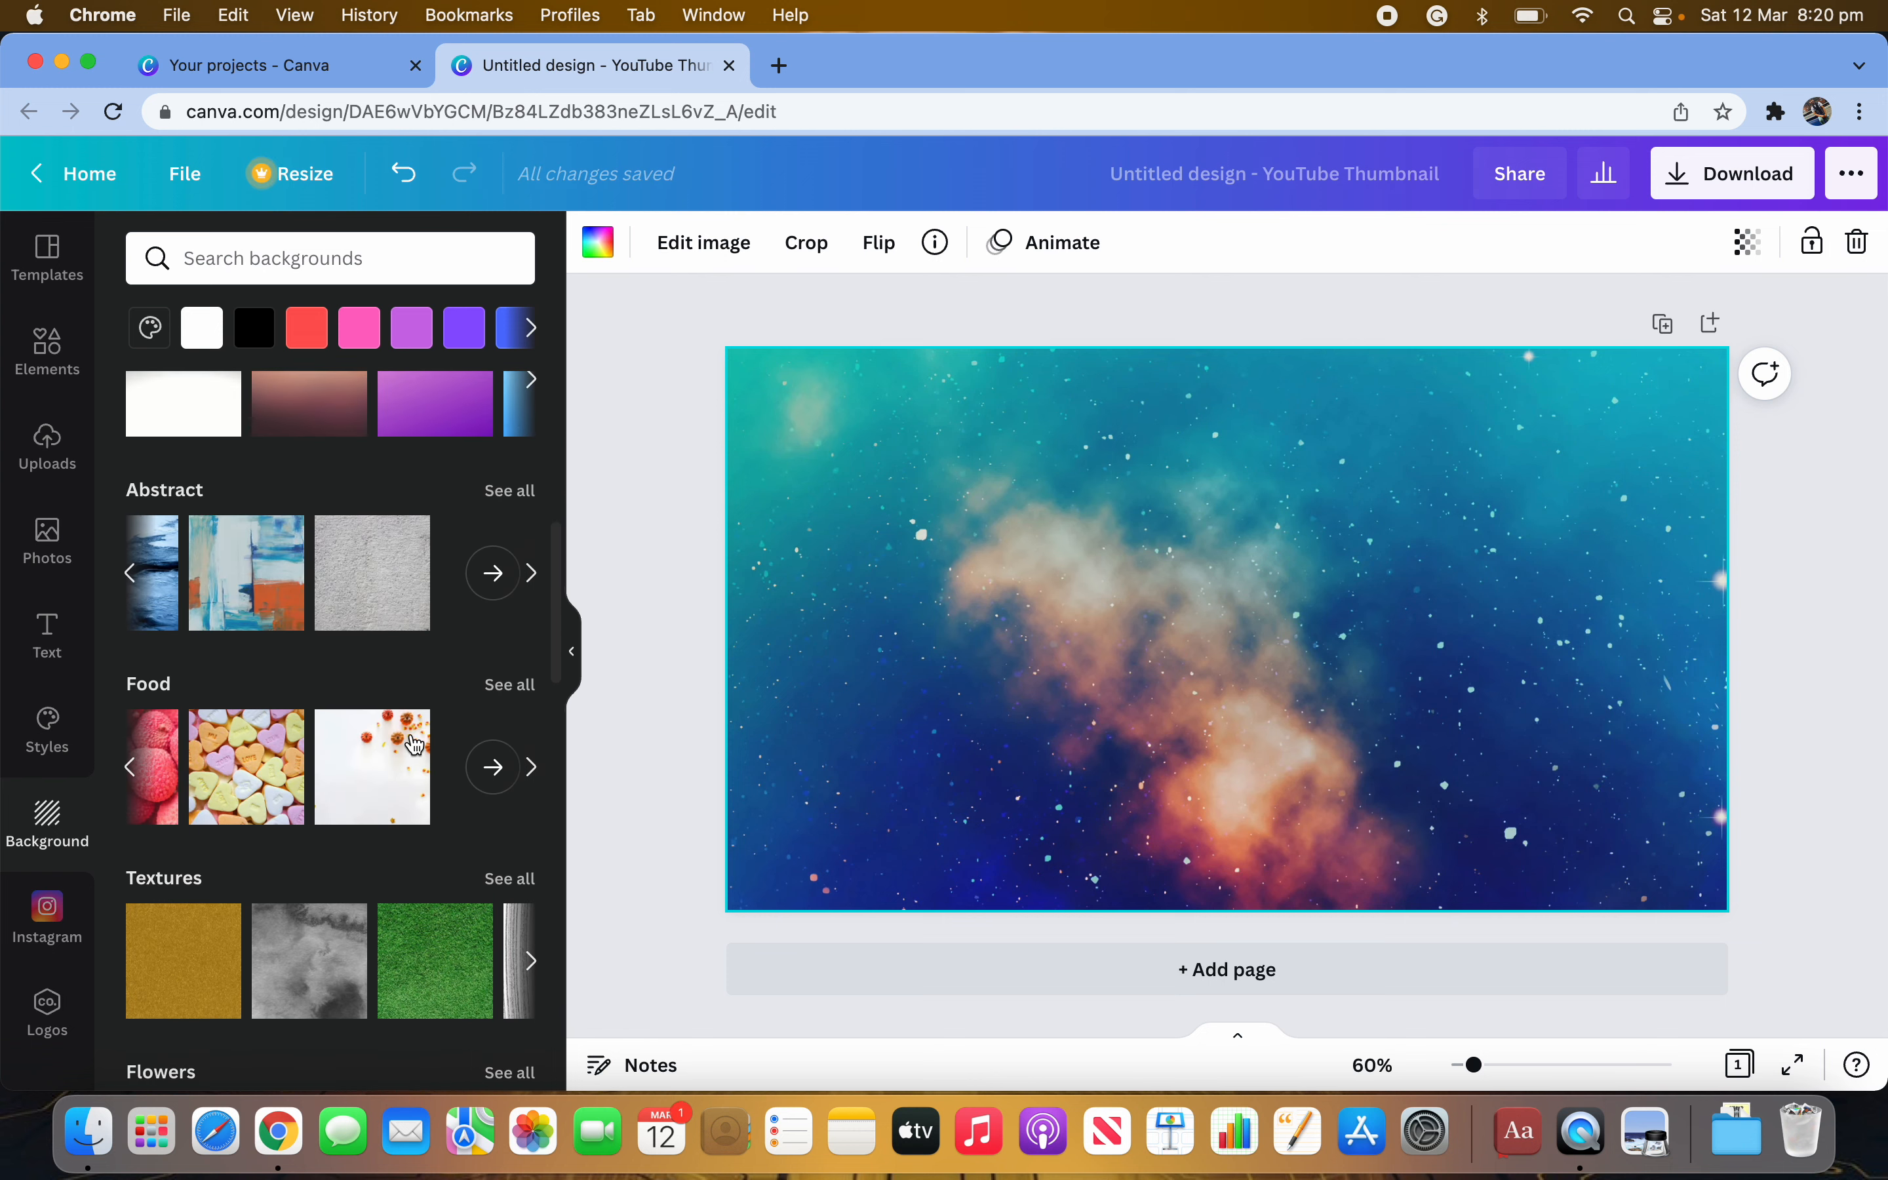
{"action": "scroll", "coordinate": [414, 745], "scroll_direction": "up", "scroll_amount": 8}
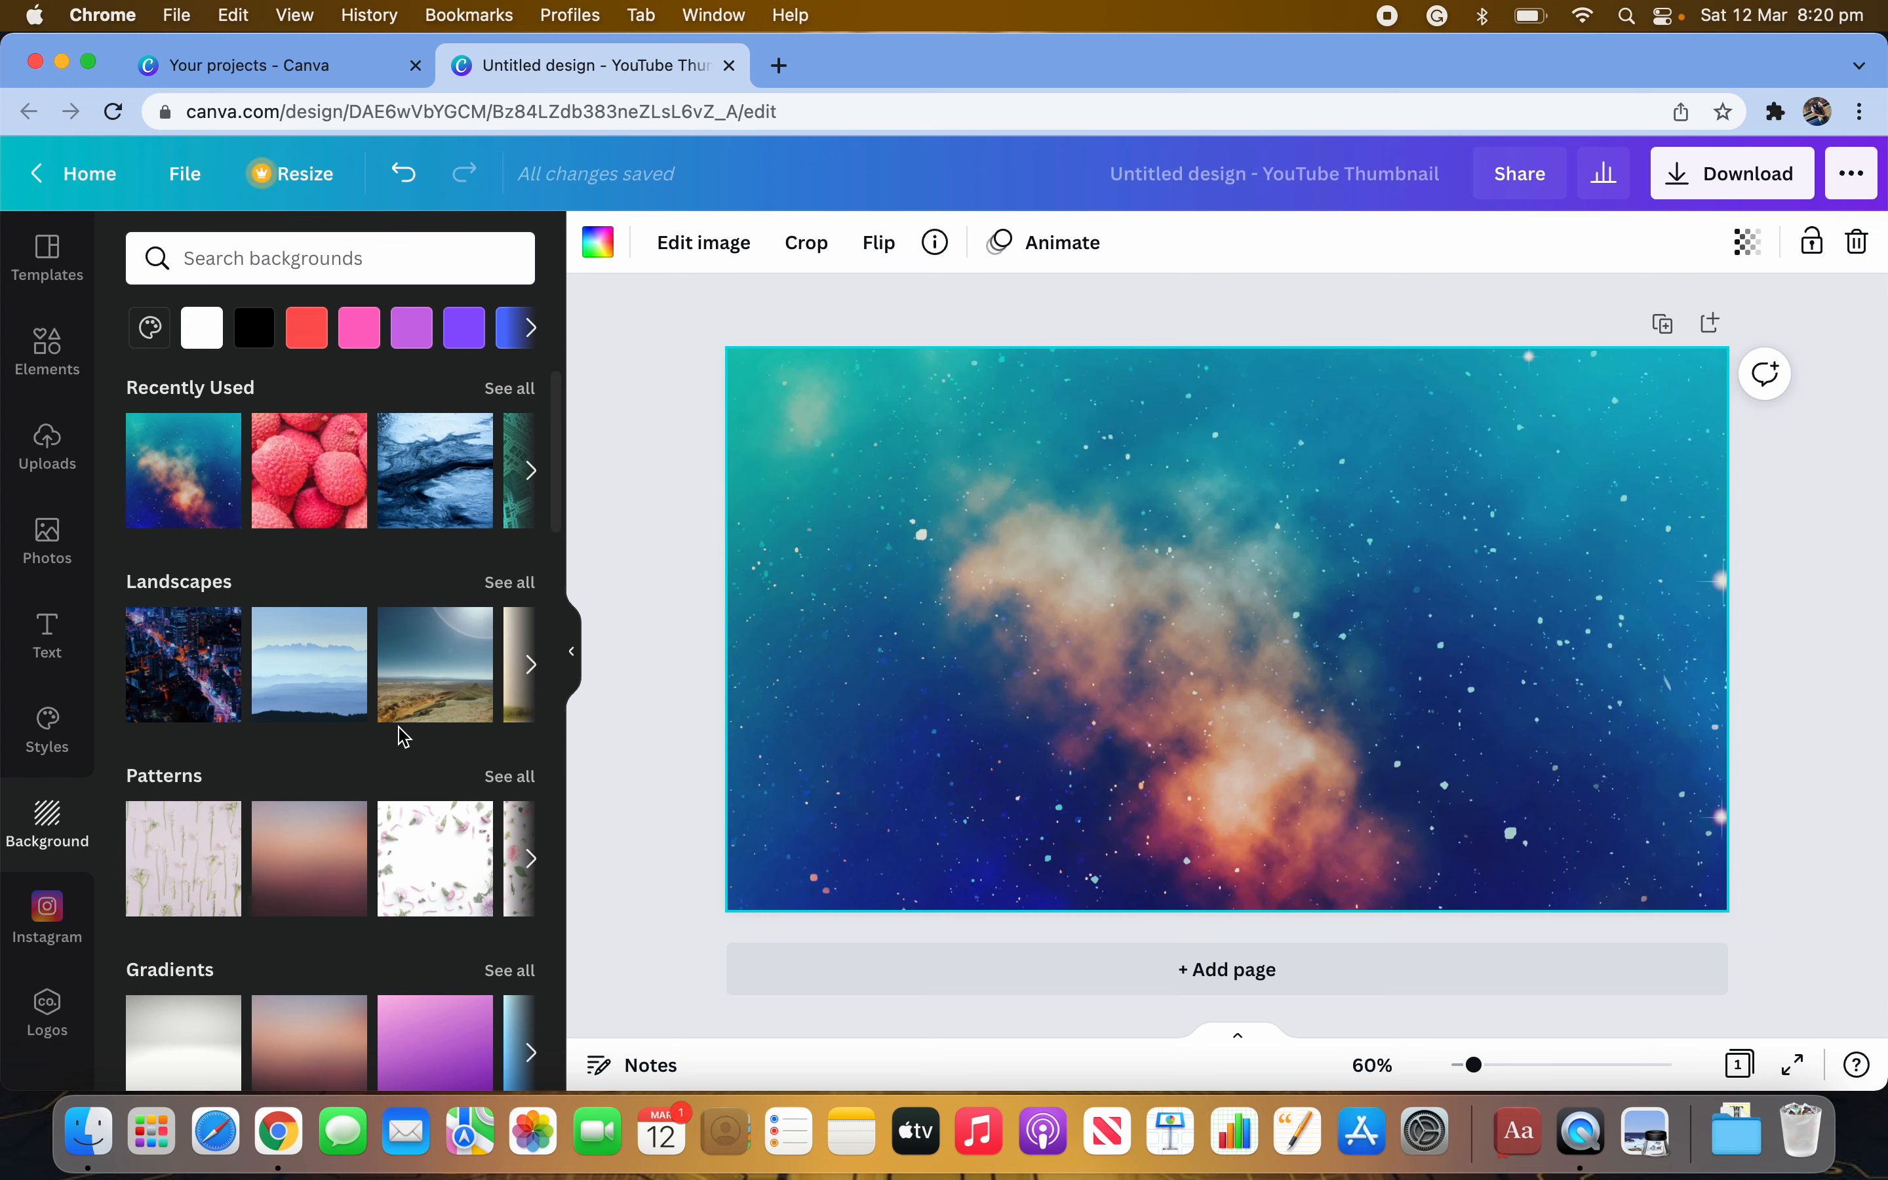
{"action": "scroll", "coordinate": [413, 859], "scroll_direction": "down", "scroll_amount": 5}
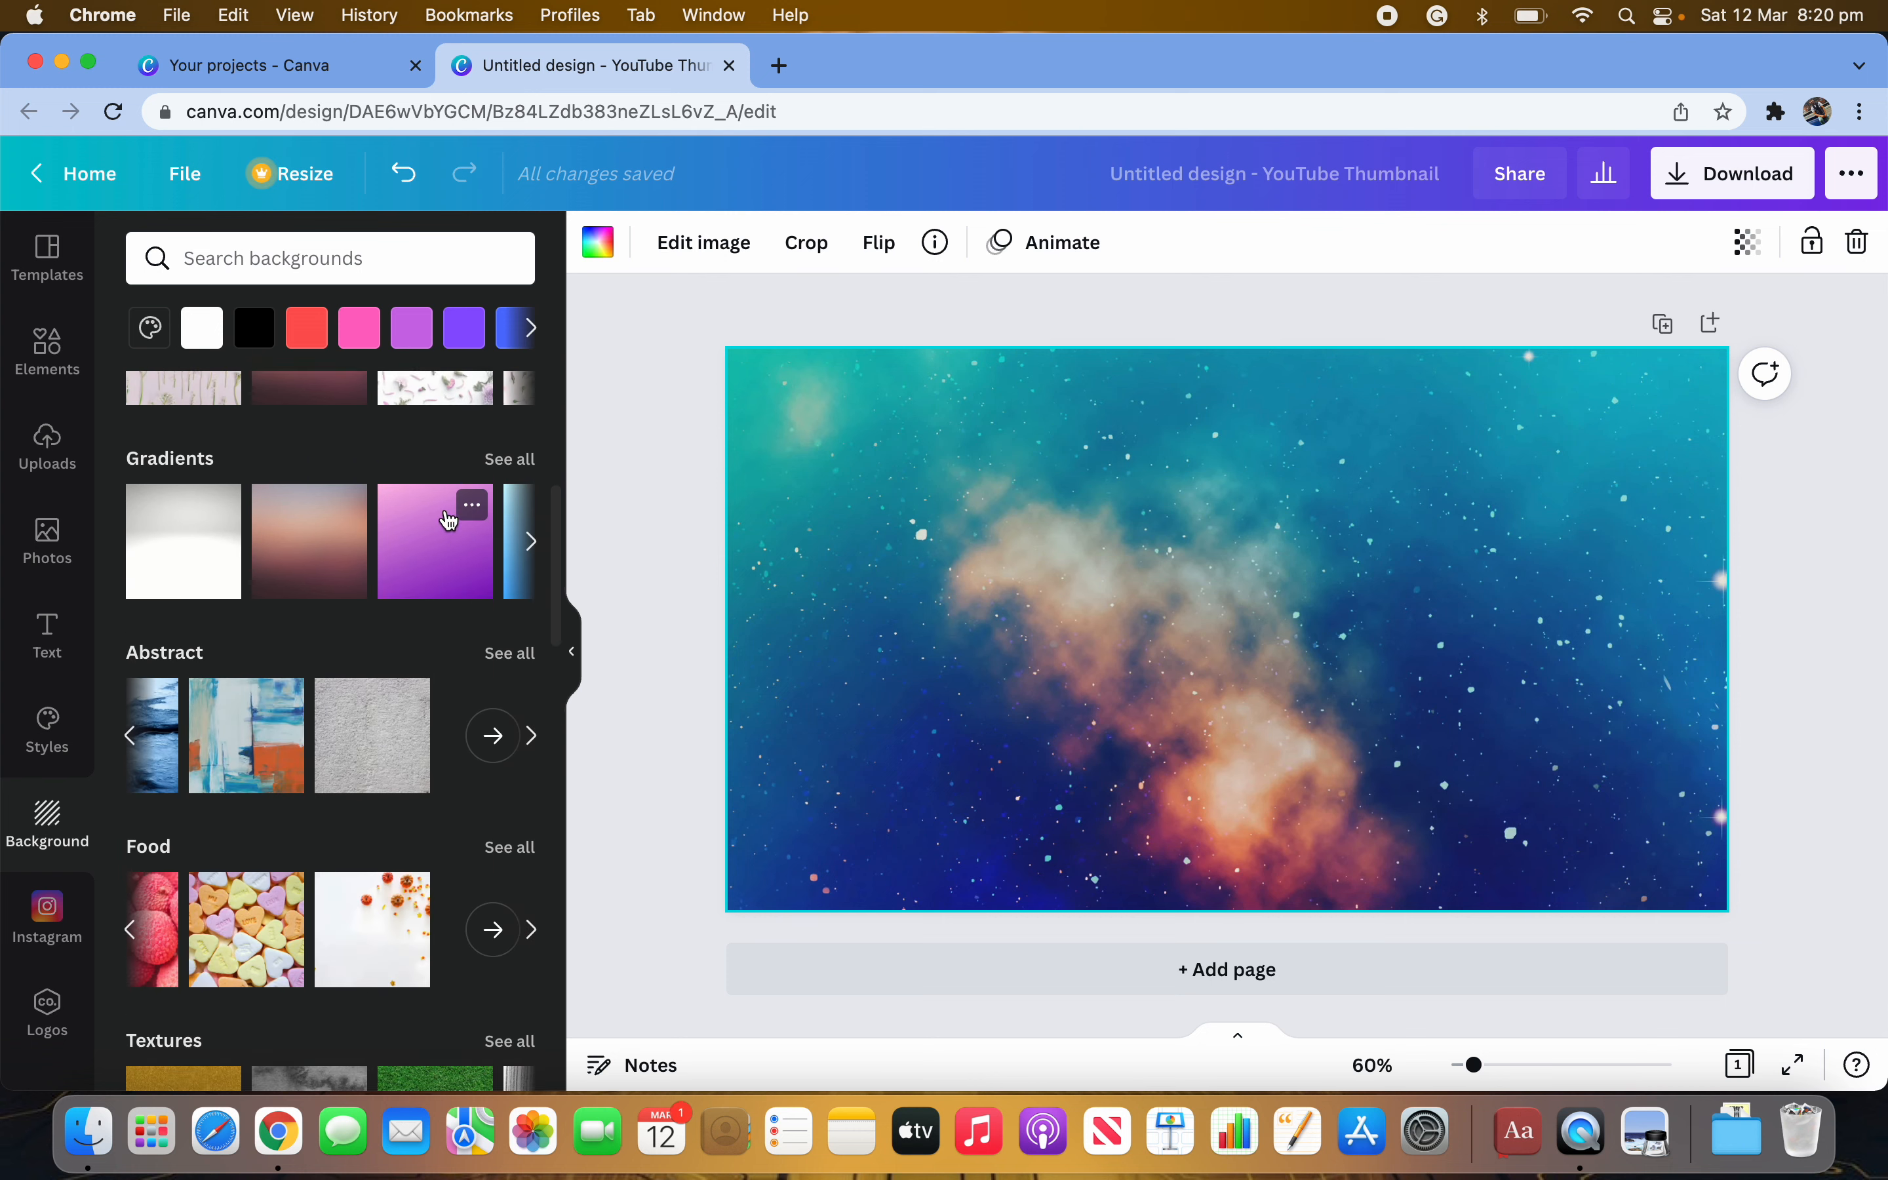
{"action": "scroll", "coordinate": [451, 521], "scroll_direction": "up", "scroll_amount": 5}
Open a new browser tab, try to load beacons.io and return to the start page.
{"action": "left_click", "coordinate": [780, 67]}
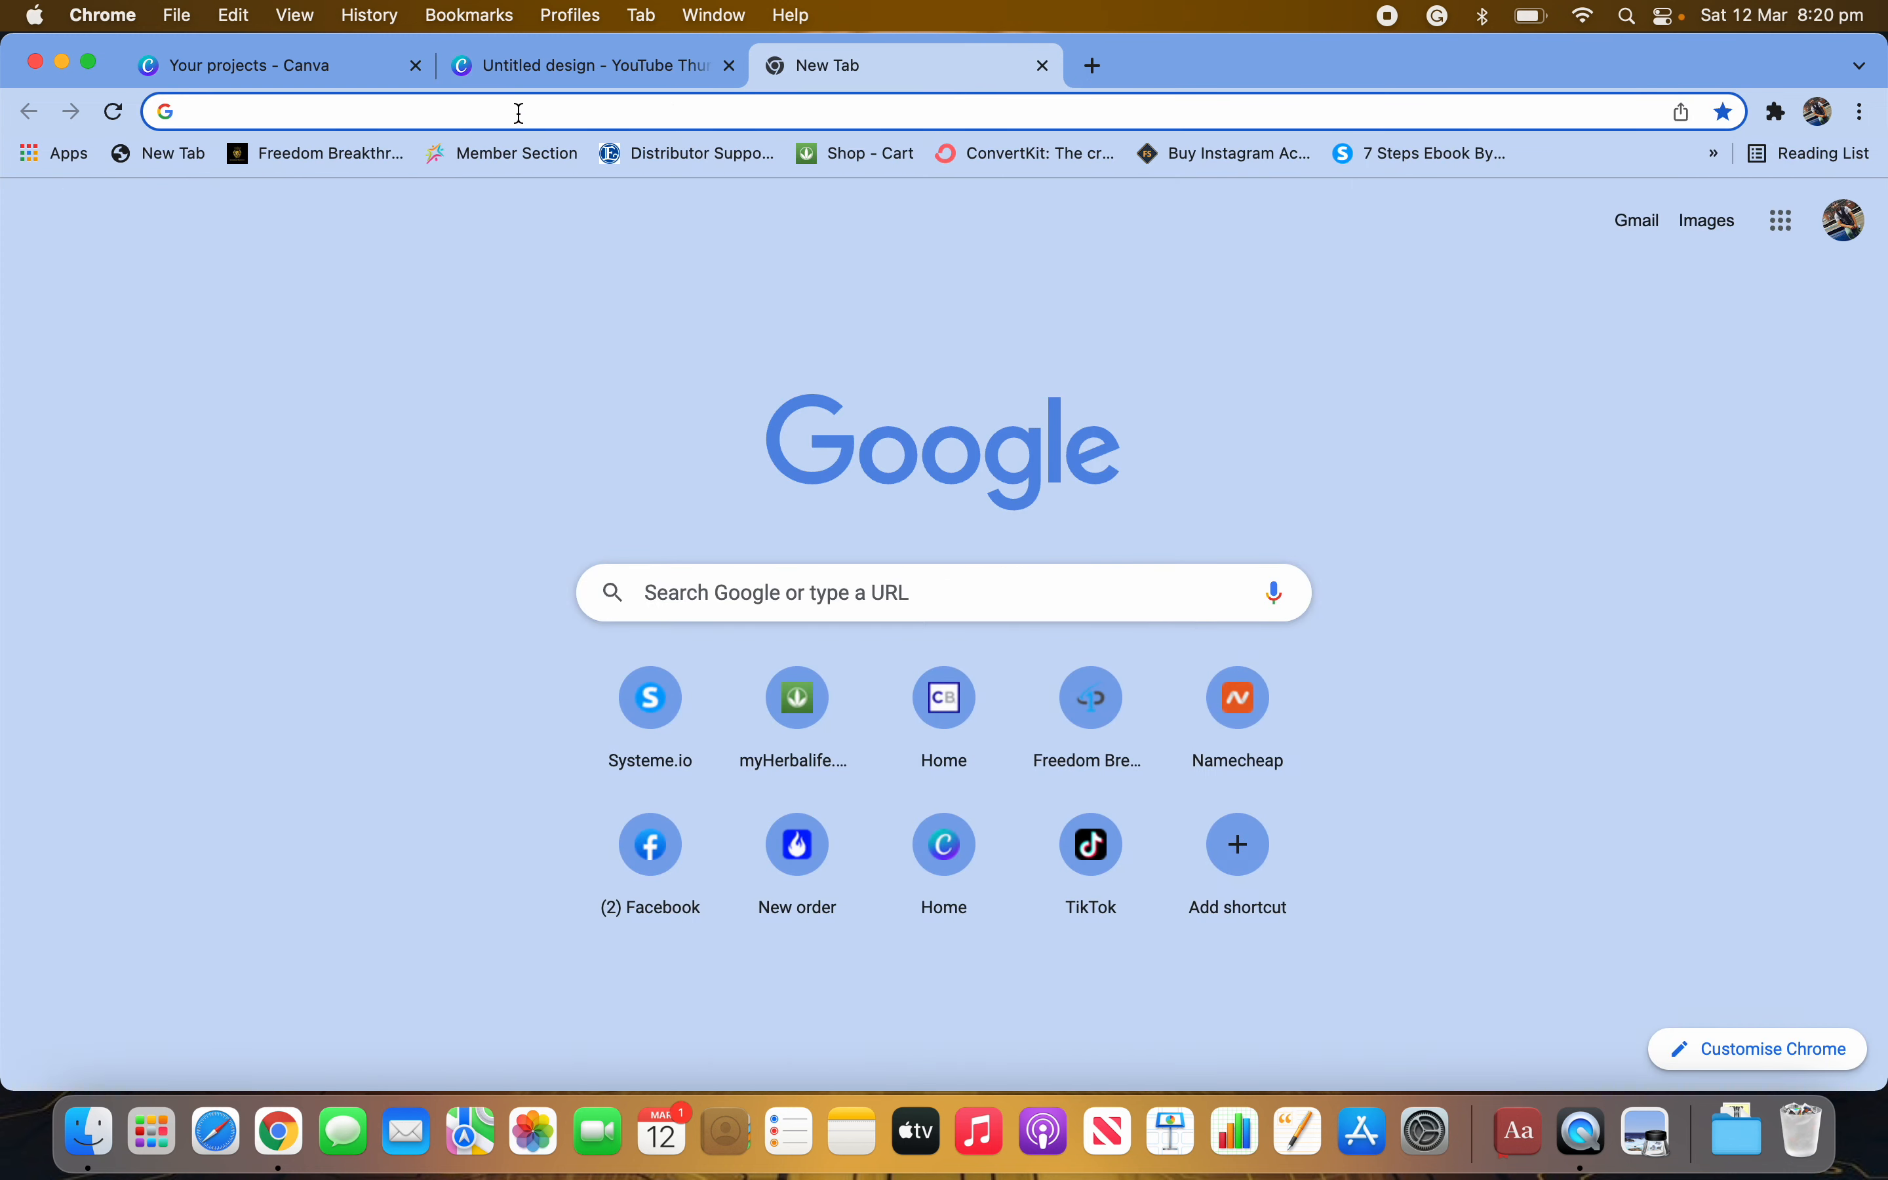
{"action": "type", "text": "be"}
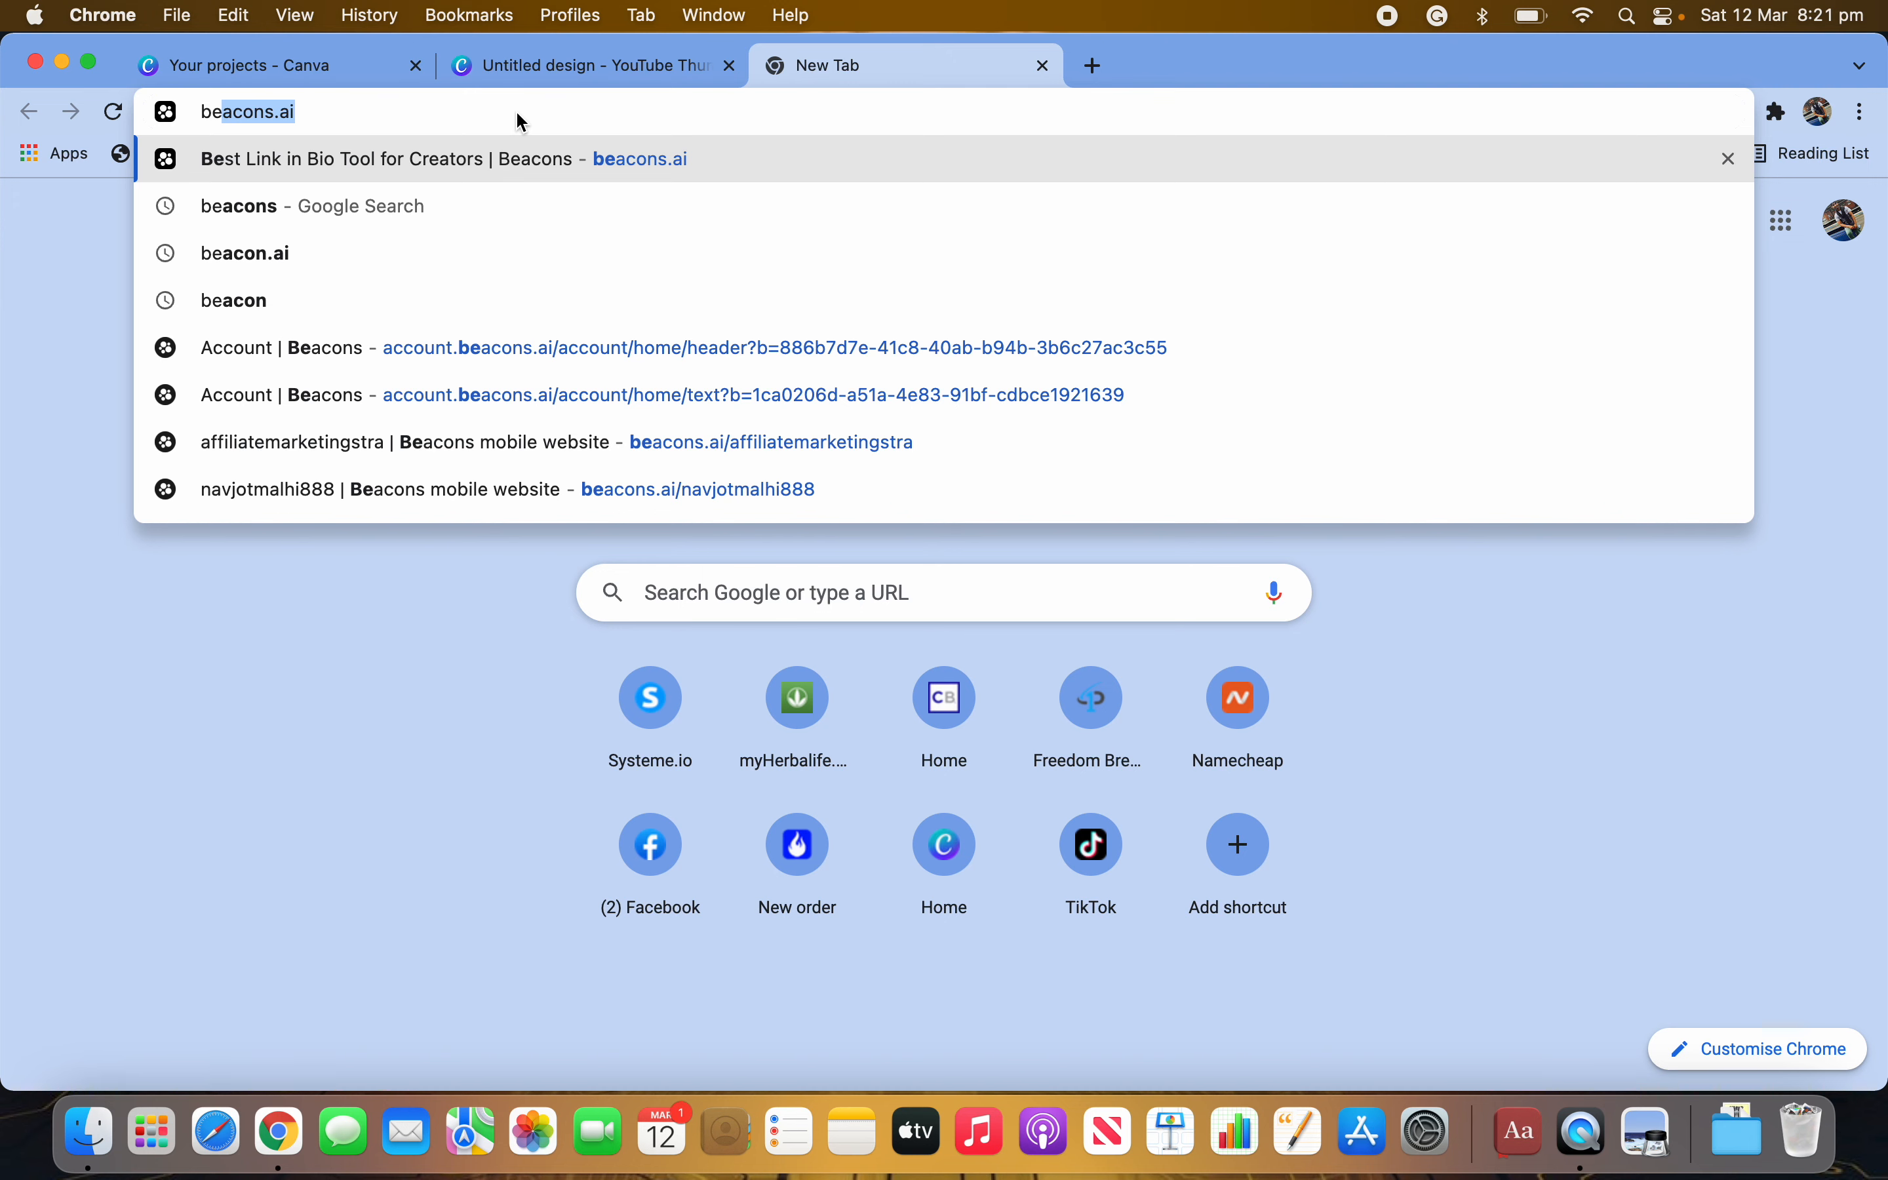
{"action": "left_click", "coordinate": [731, 617]}
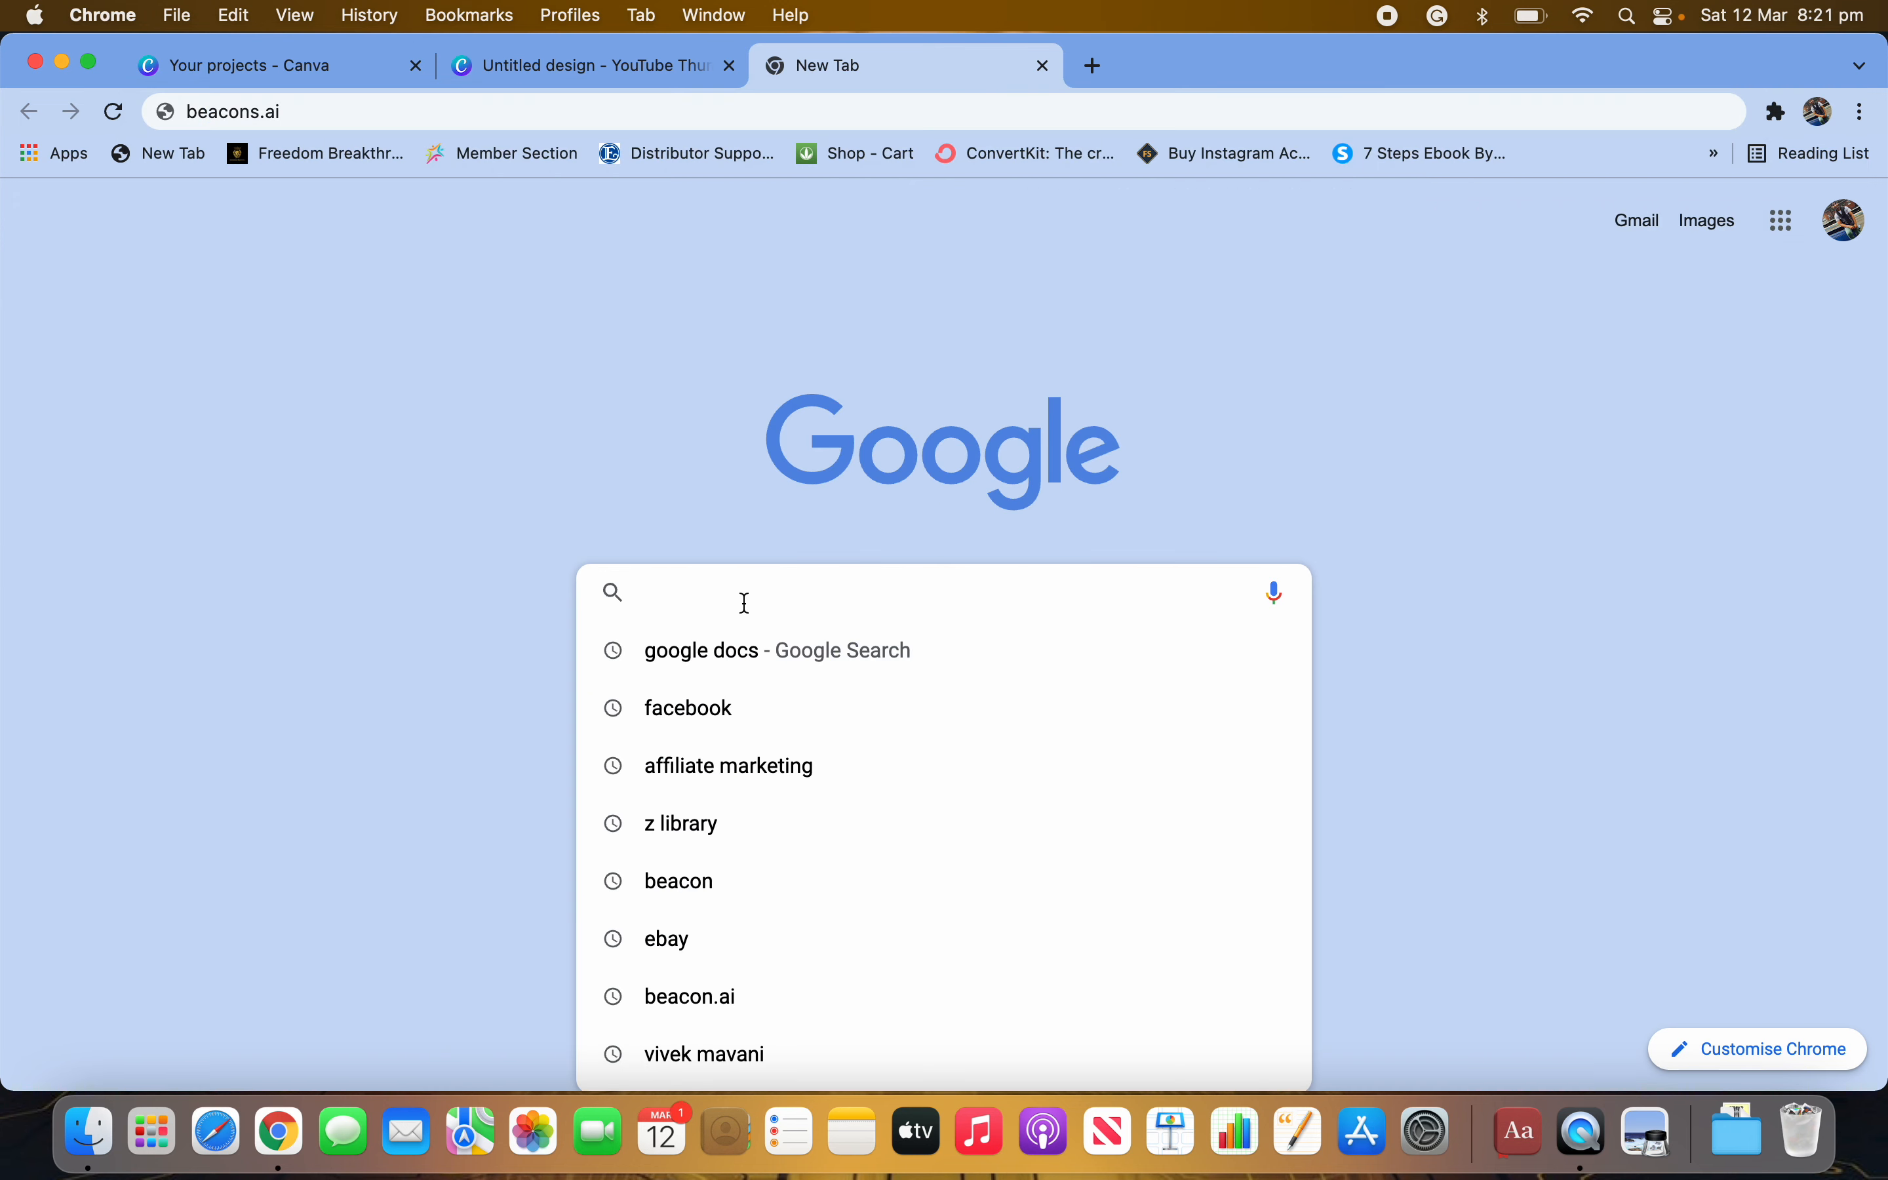
{"action": "type", "text": "beacons"}
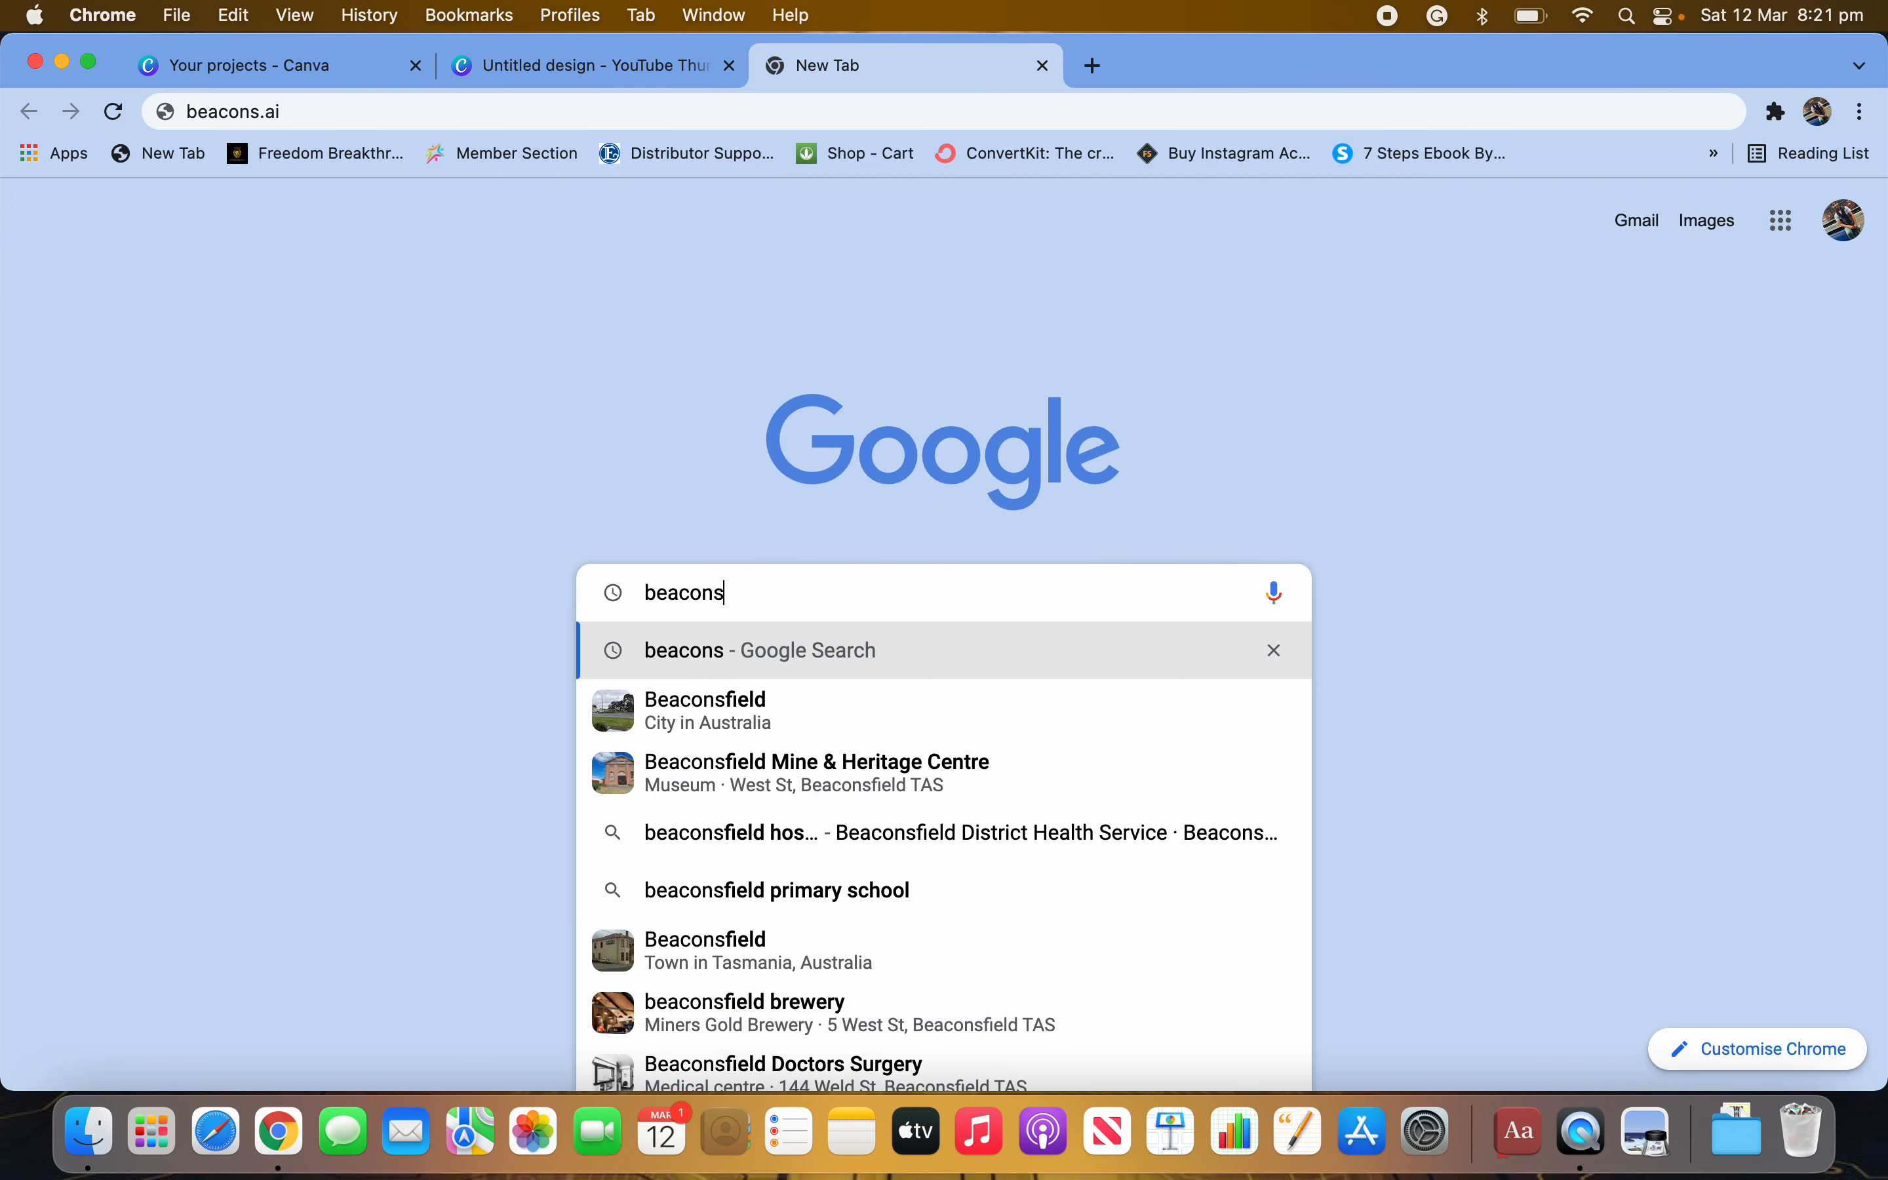
{"action": "type", "text": ".io"}
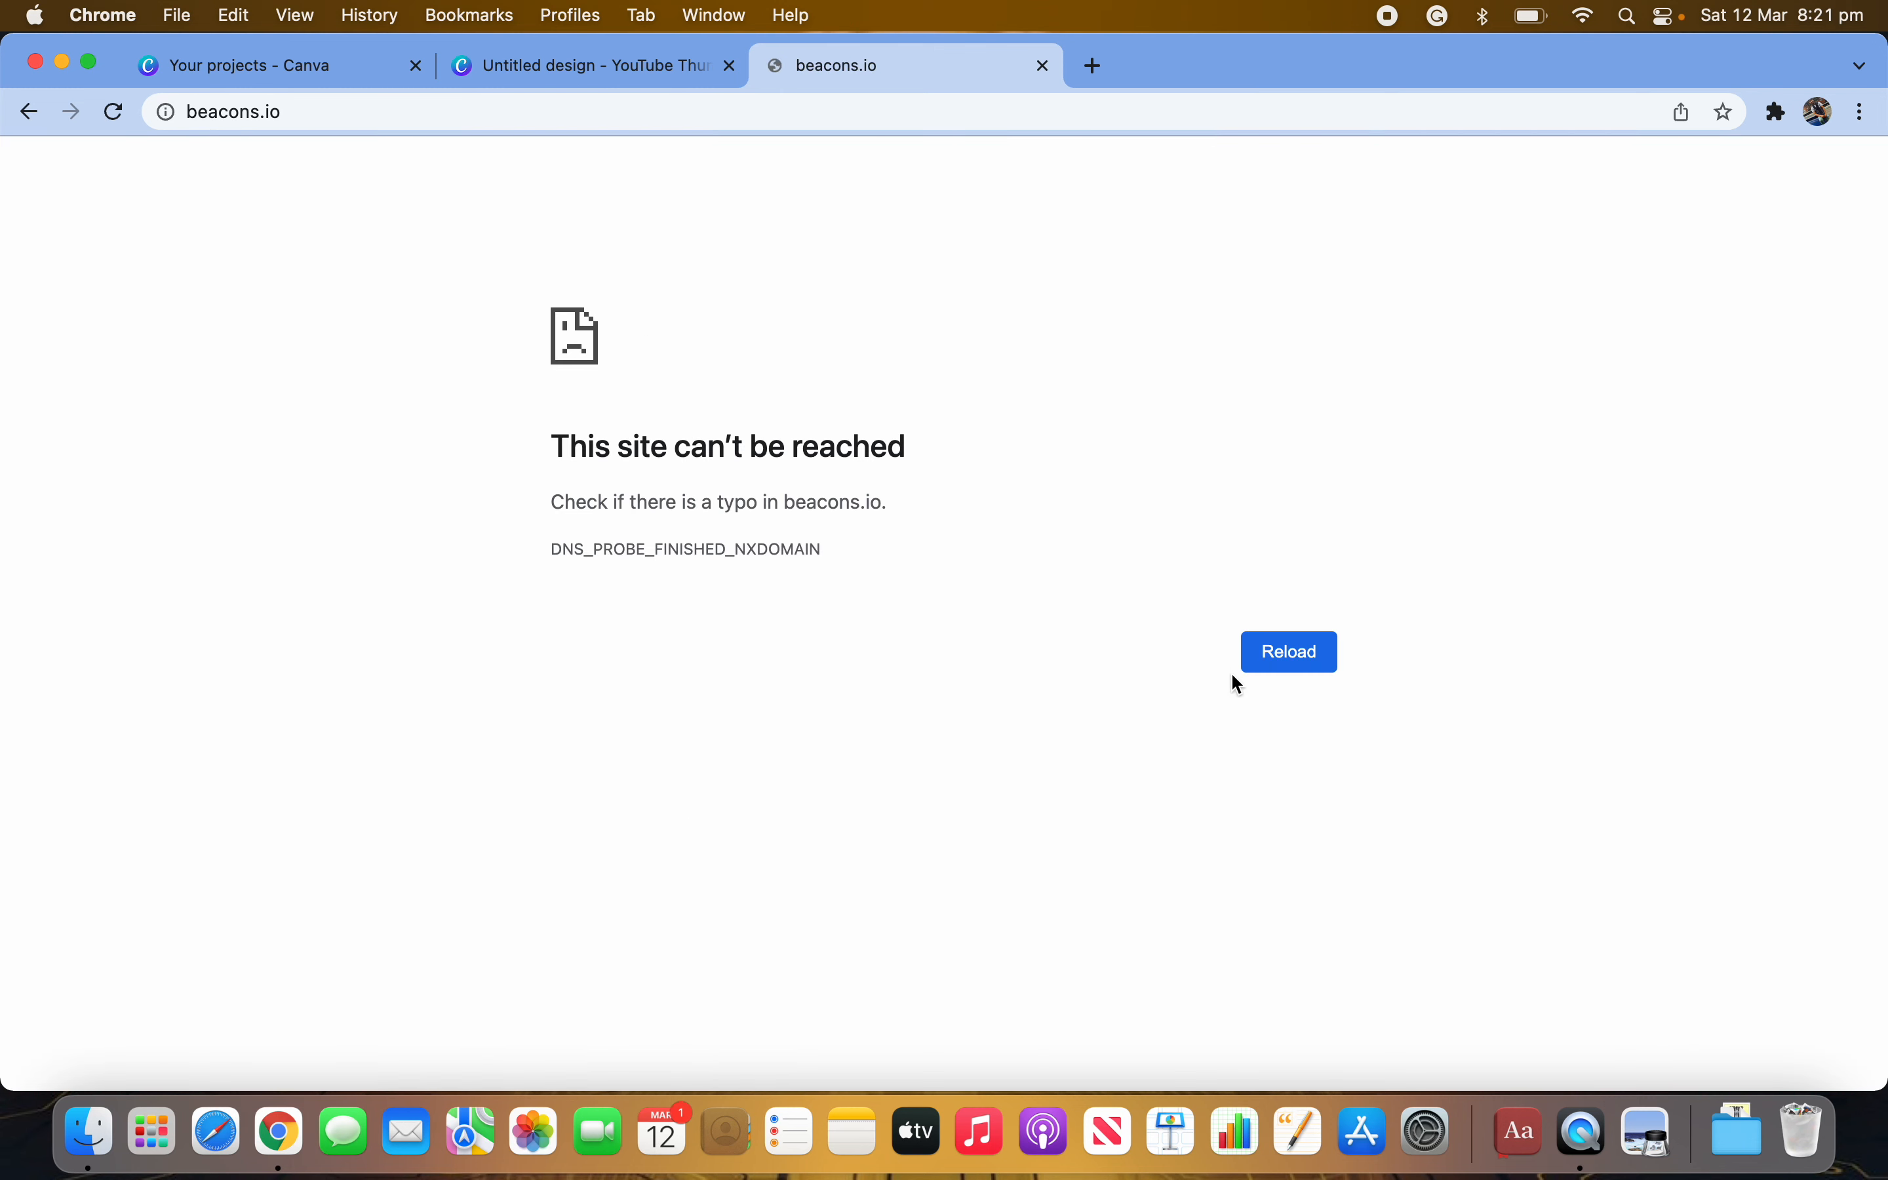
{"action": "left_click", "coordinate": [29, 117]}
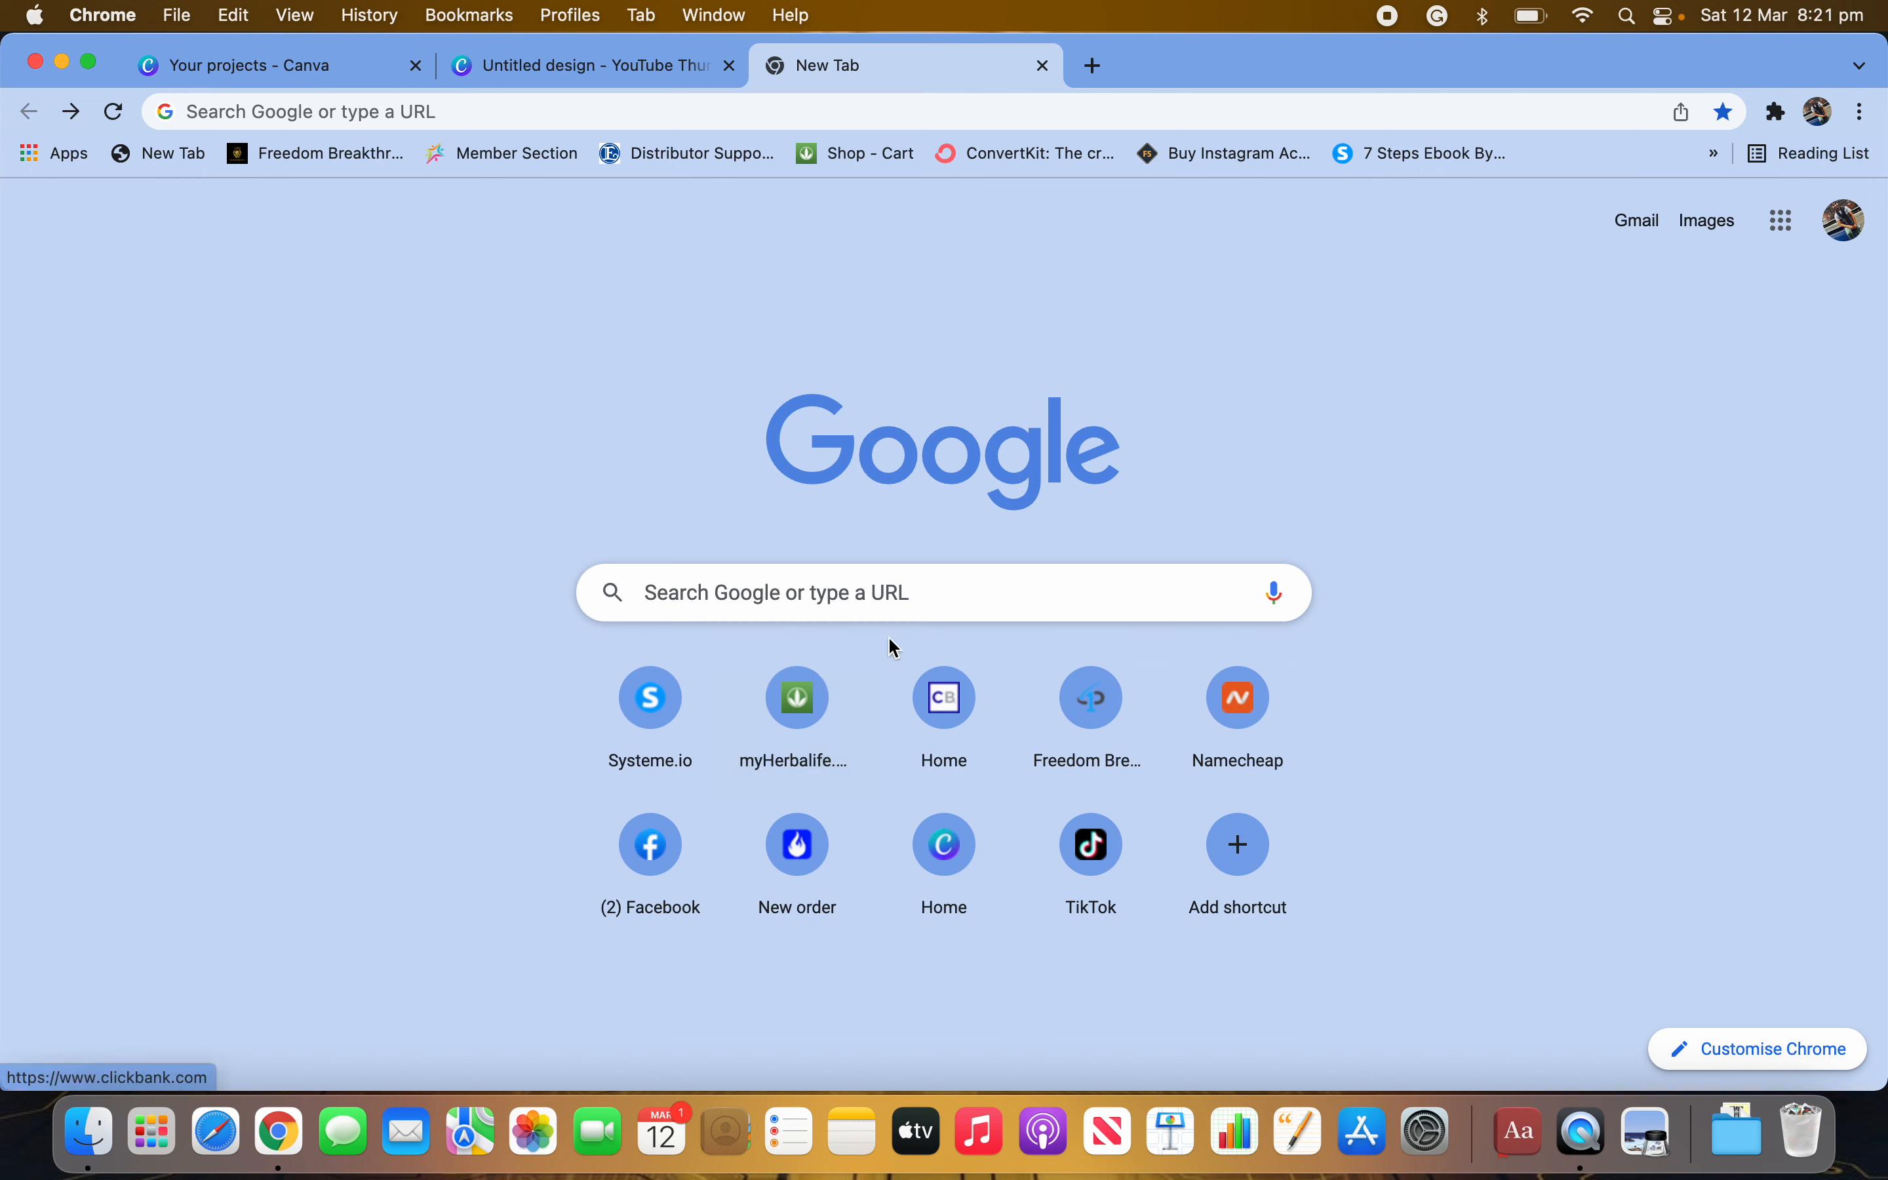
Search Google for "beacons" and browse the image results.
{"action": "left_click", "coordinate": [899, 607]}
{"action": "type", "text": "beacon"}
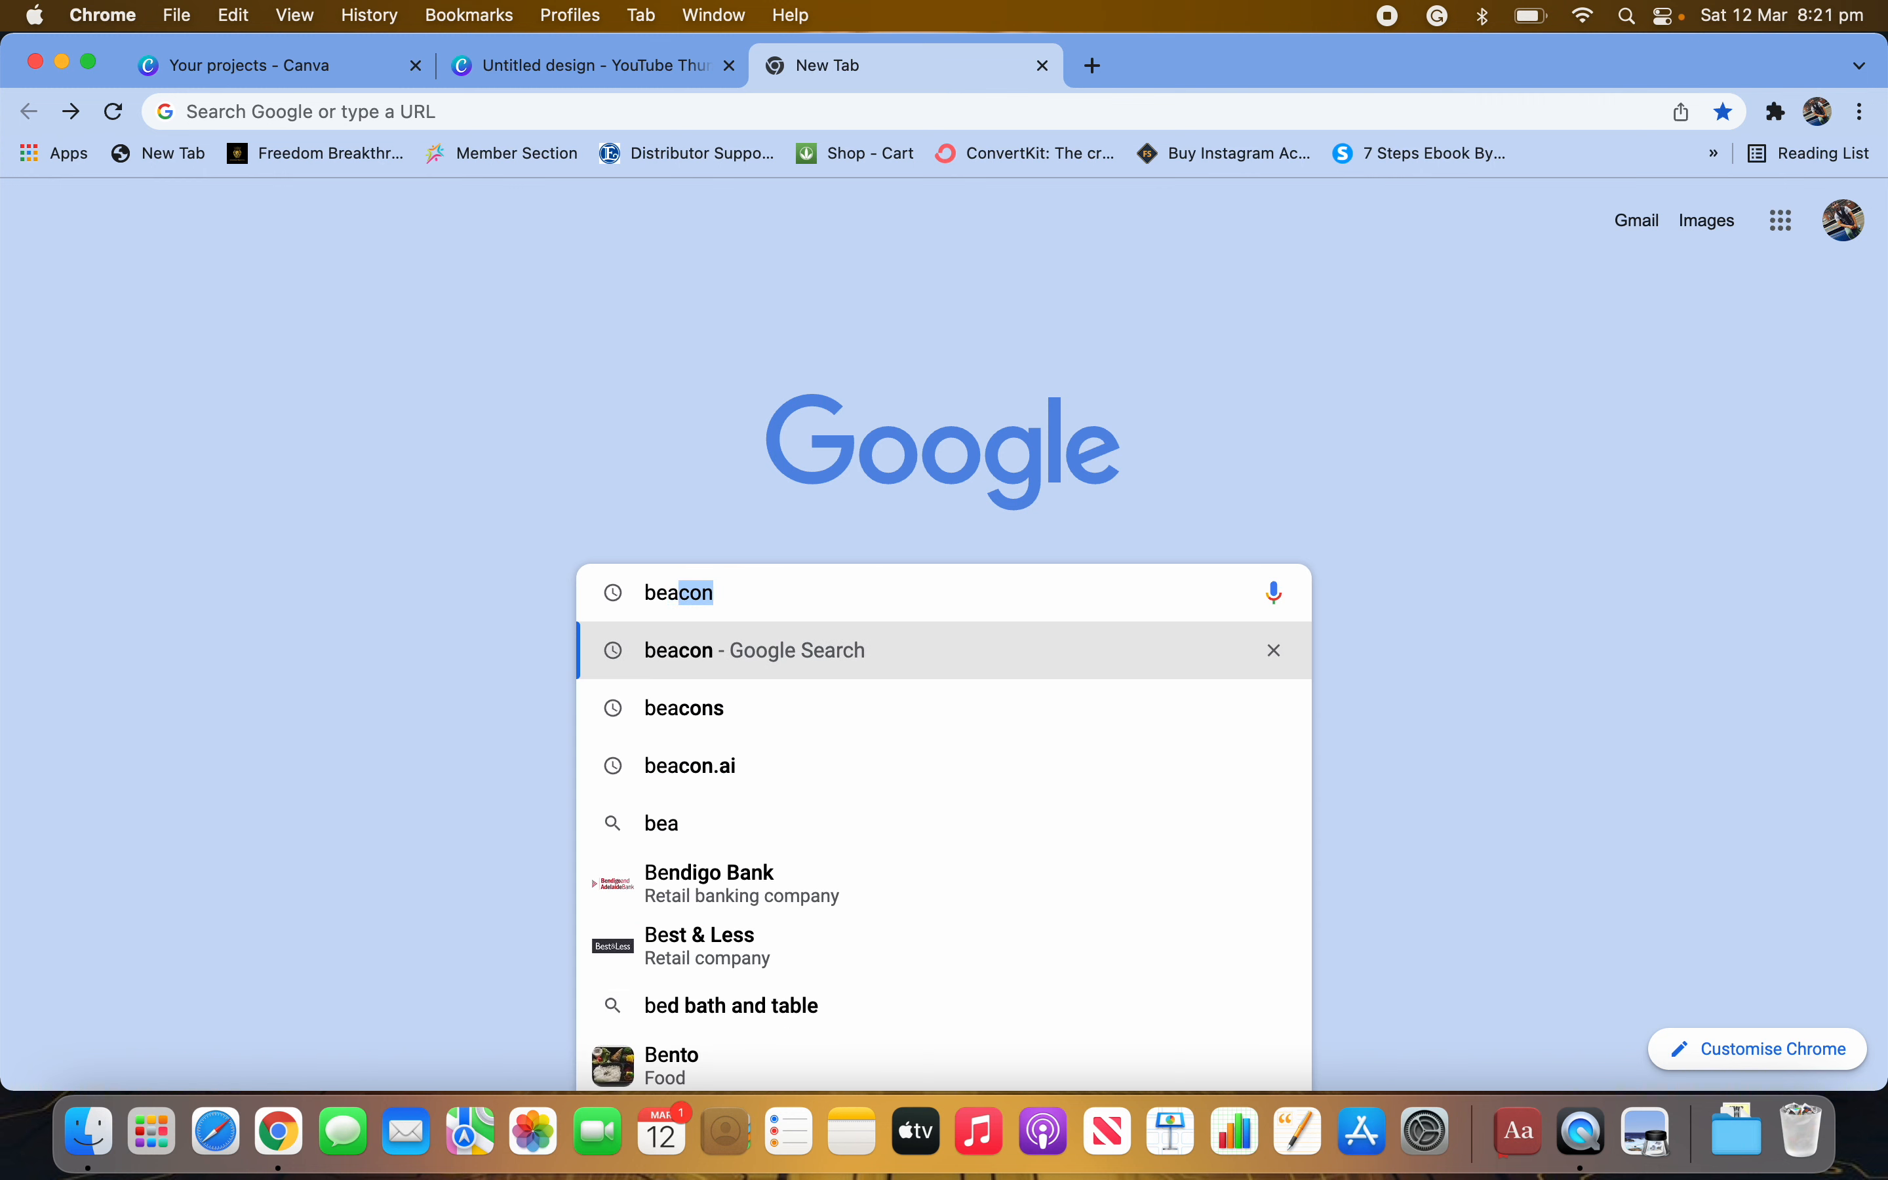
{"action": "type", "text": "s"}
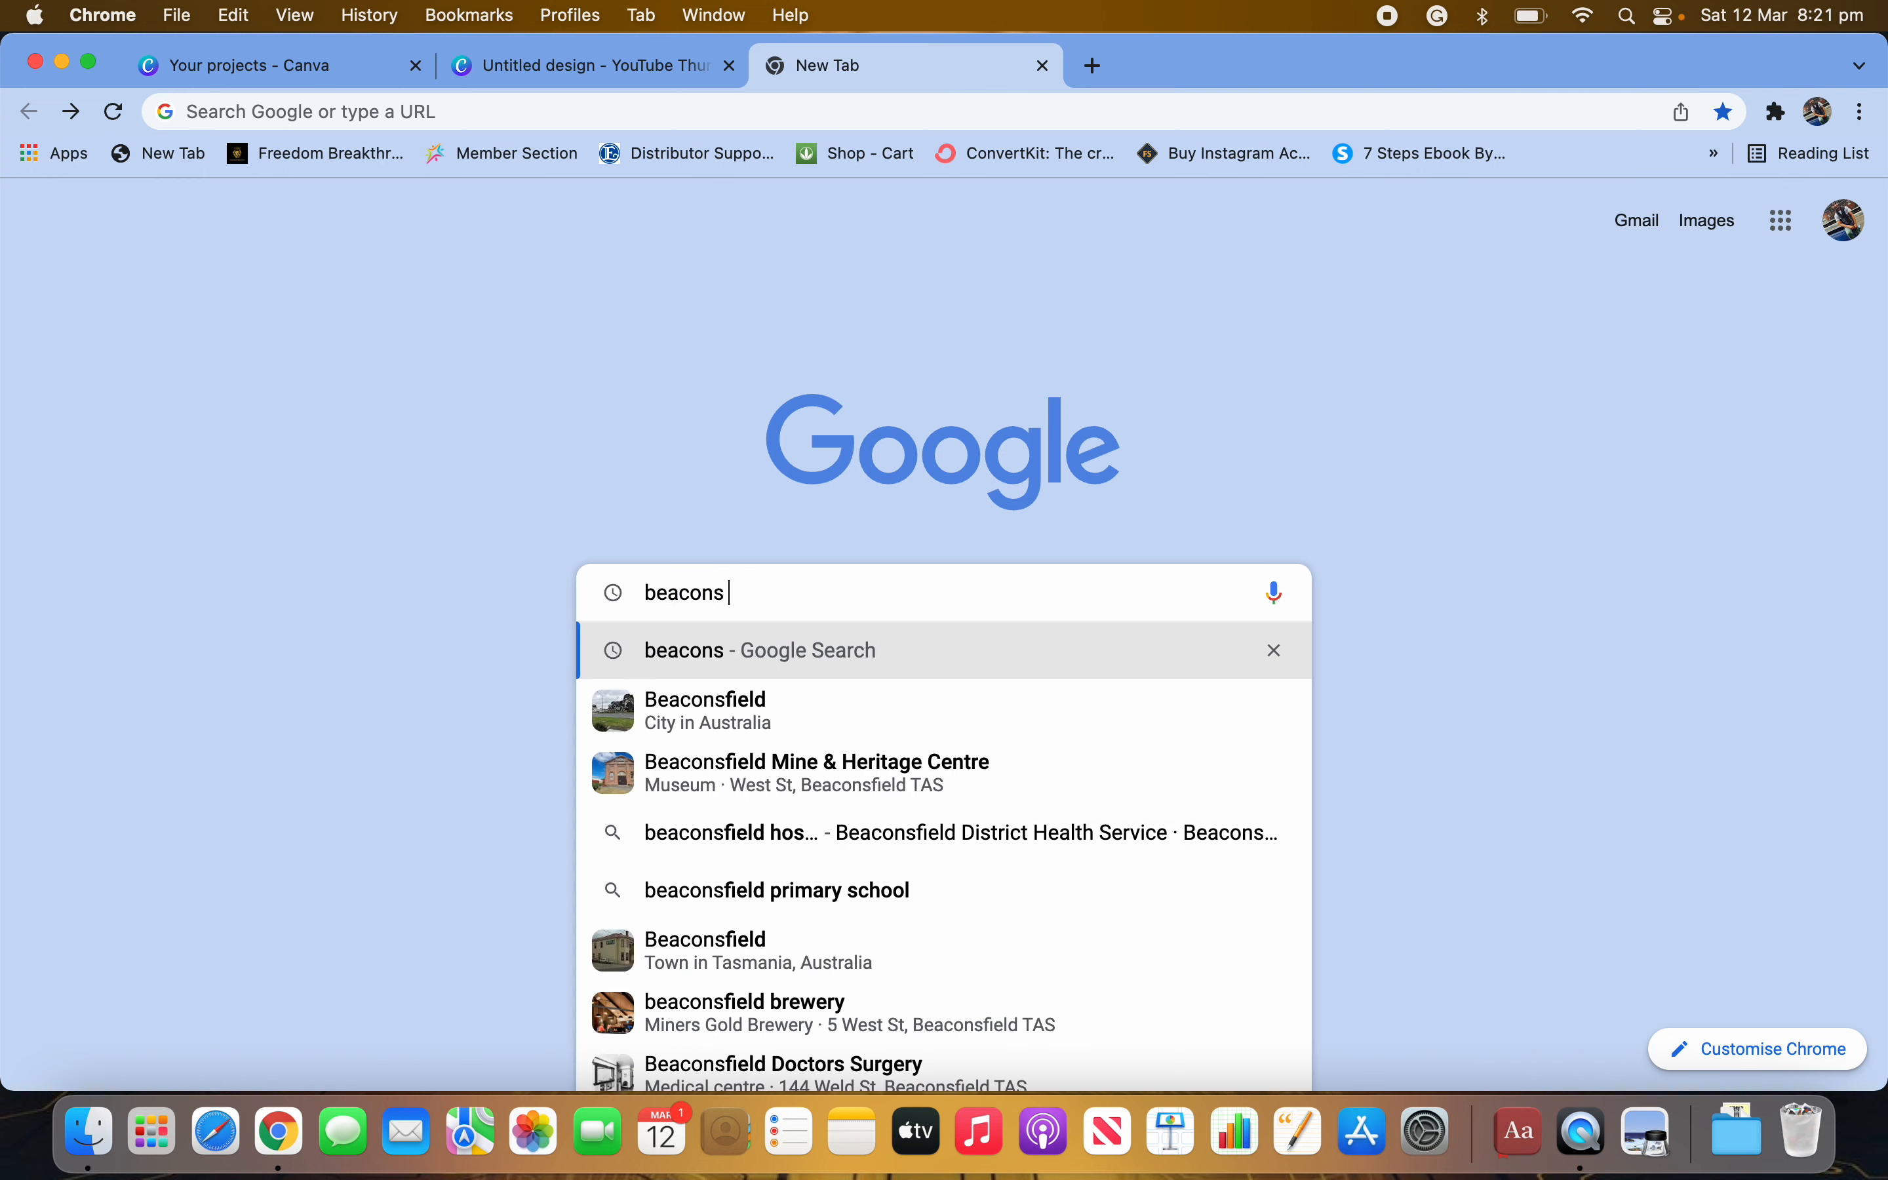
{"action": "key", "text": "Return"}
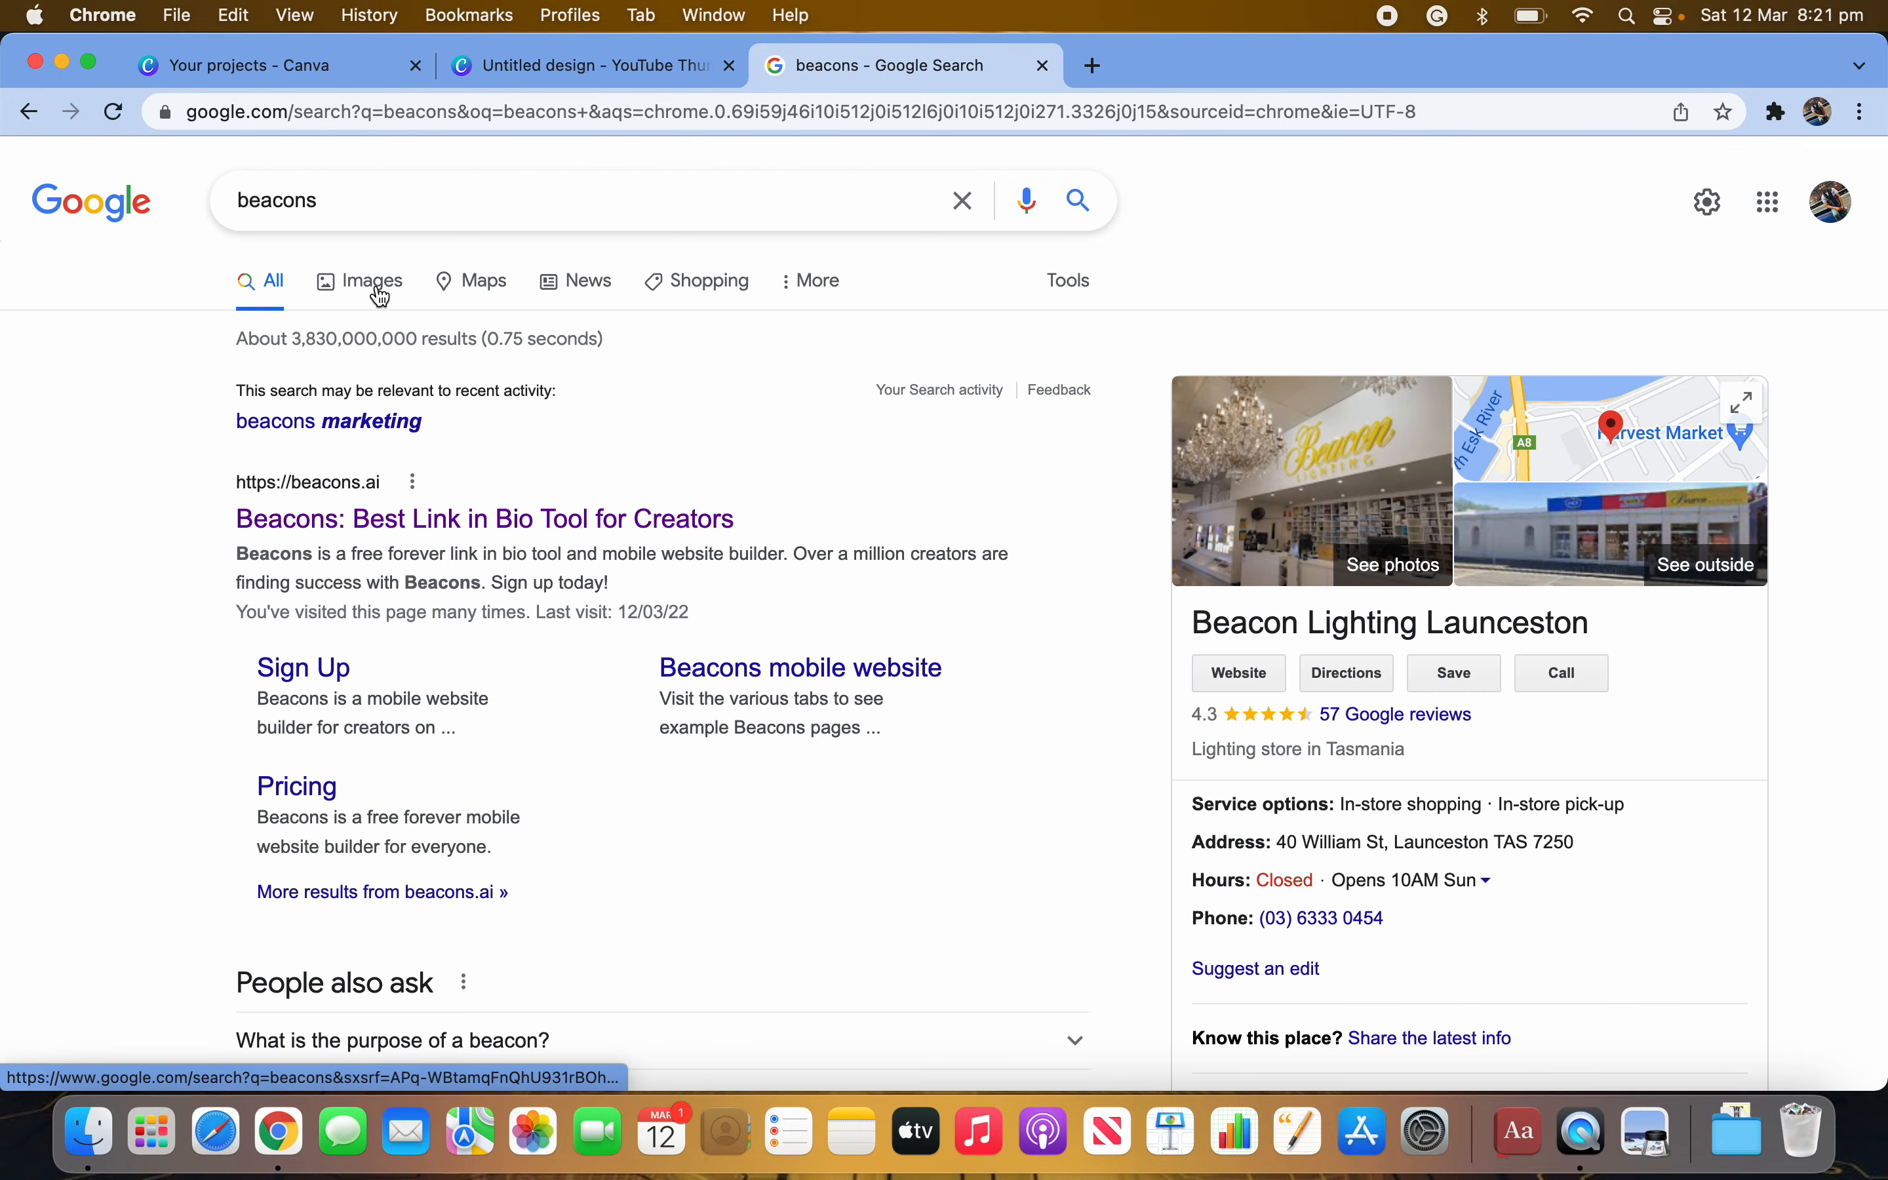
{"action": "left_click", "coordinate": [411, 300]}
{"action": "scroll", "coordinate": [899, 827], "scroll_direction": "down", "scroll_amount": 3}
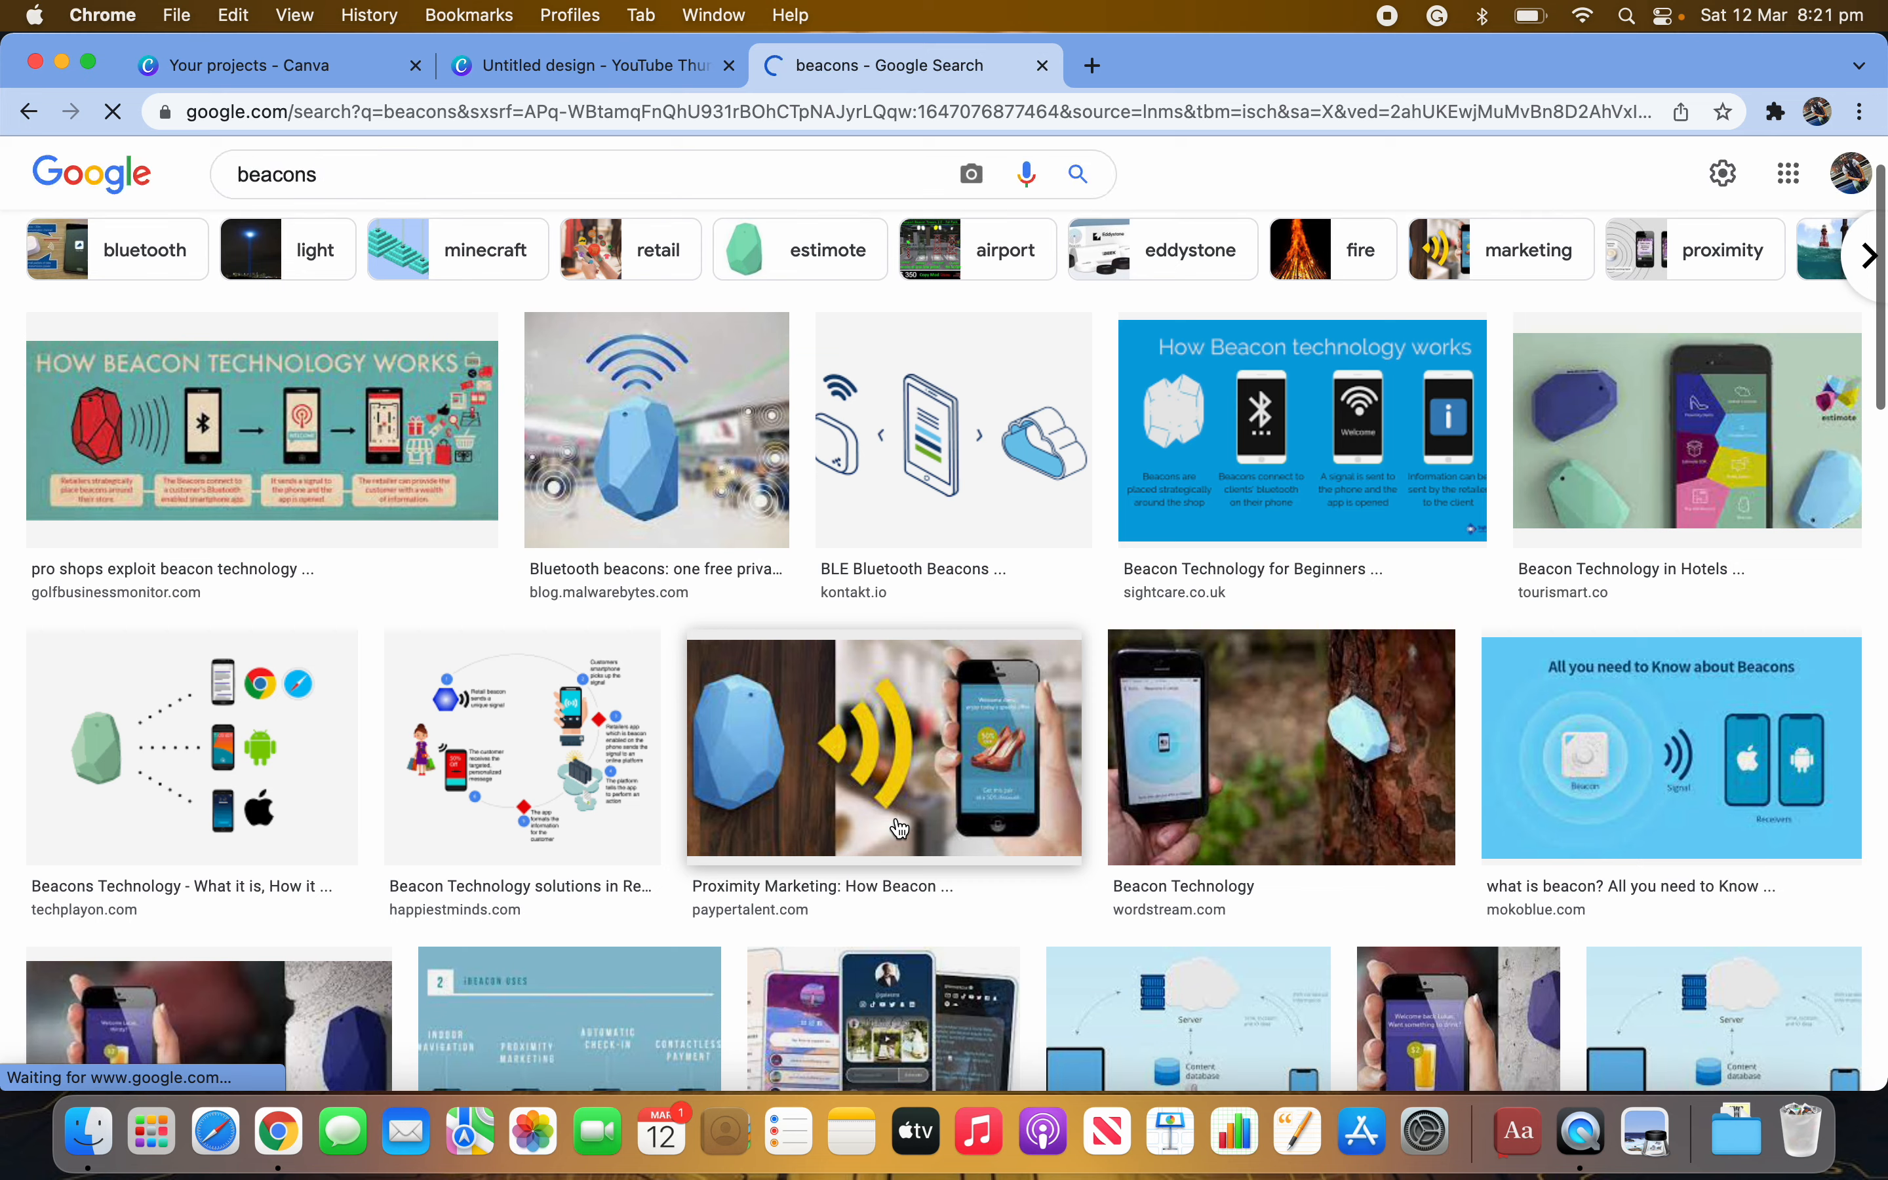
{"action": "scroll", "coordinate": [909, 1012], "scroll_direction": "down", "scroll_amount": 4}
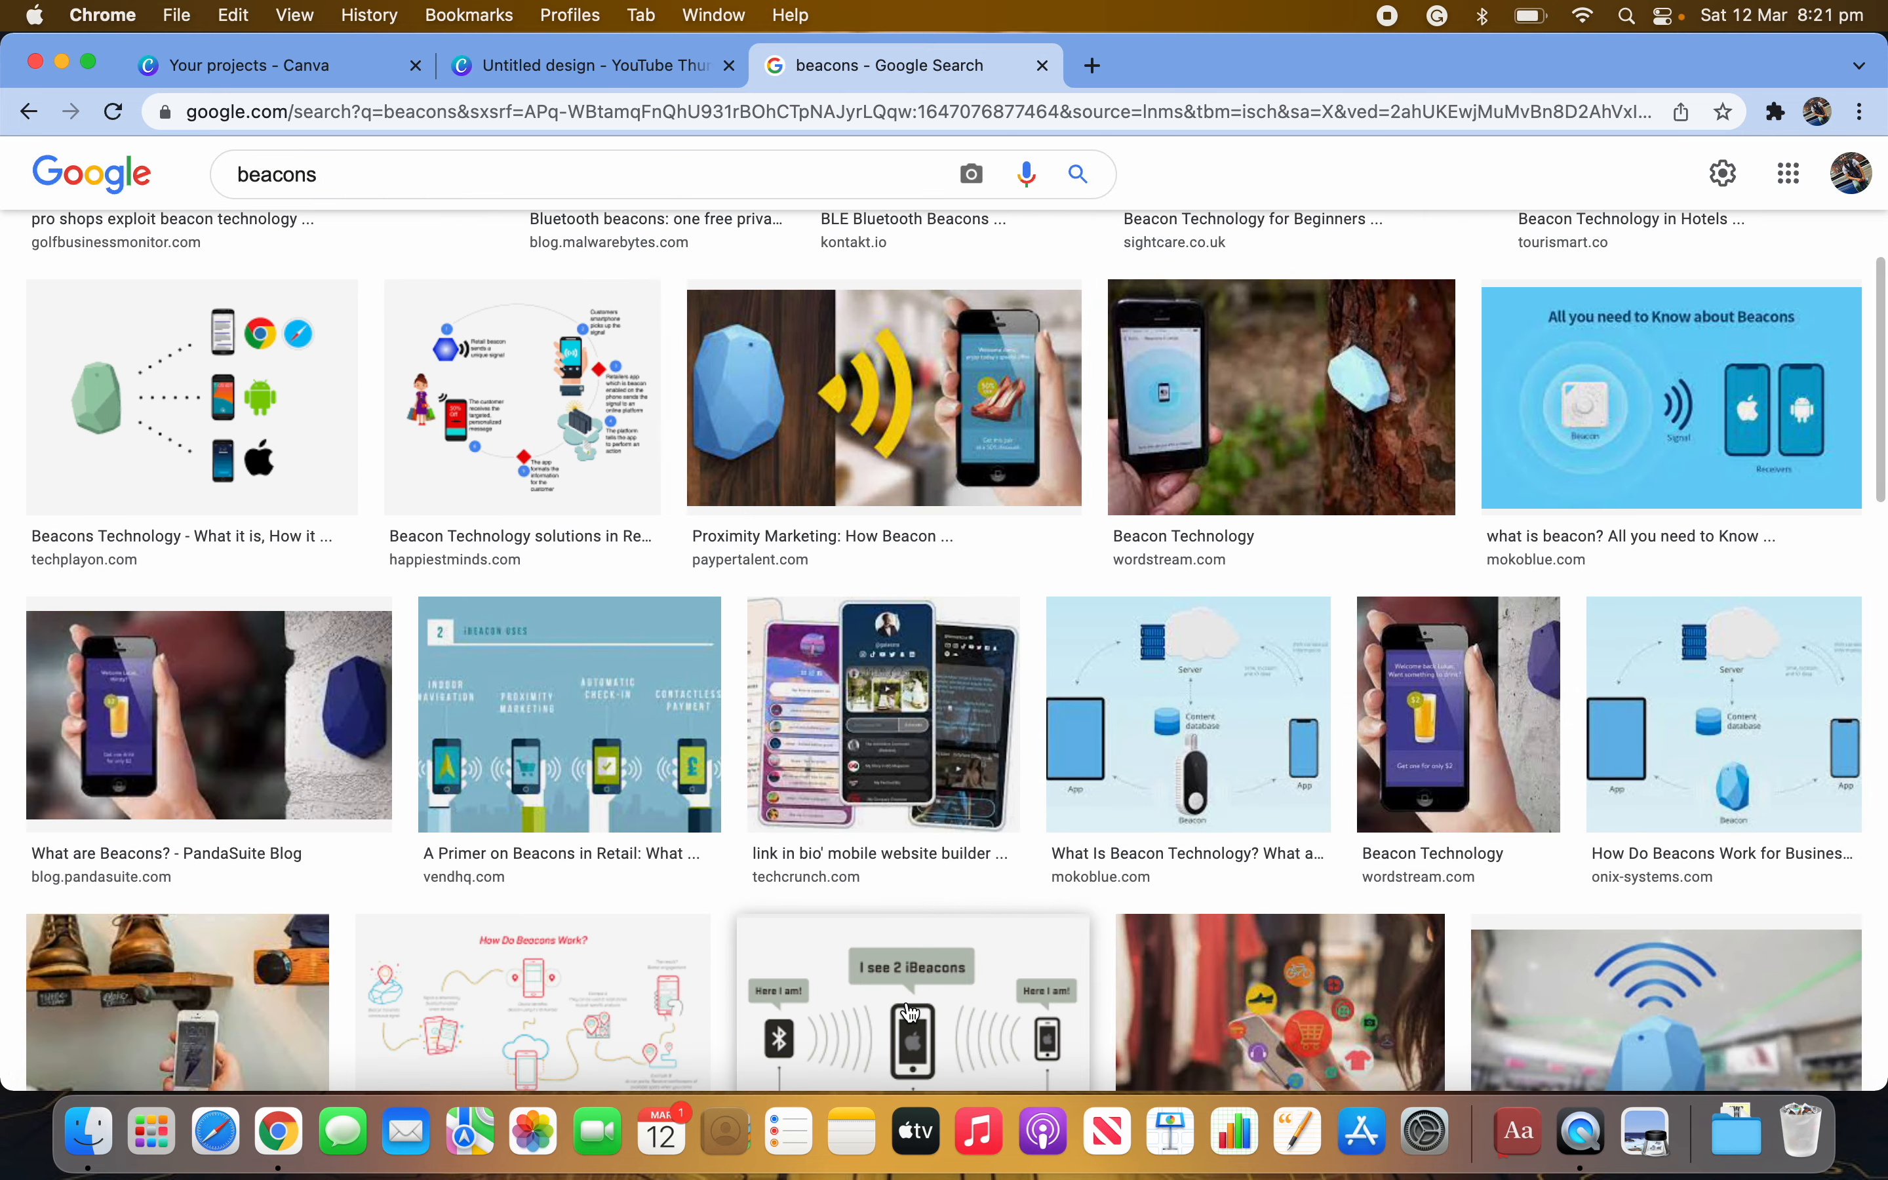
Refine the image search to "beacons.ai logo" and look through the results for a suitable logo.
{"action": "scroll", "coordinate": [911, 1012], "scroll_direction": "up", "scroll_amount": 7}
{"action": "left_click", "coordinate": [359, 196]}
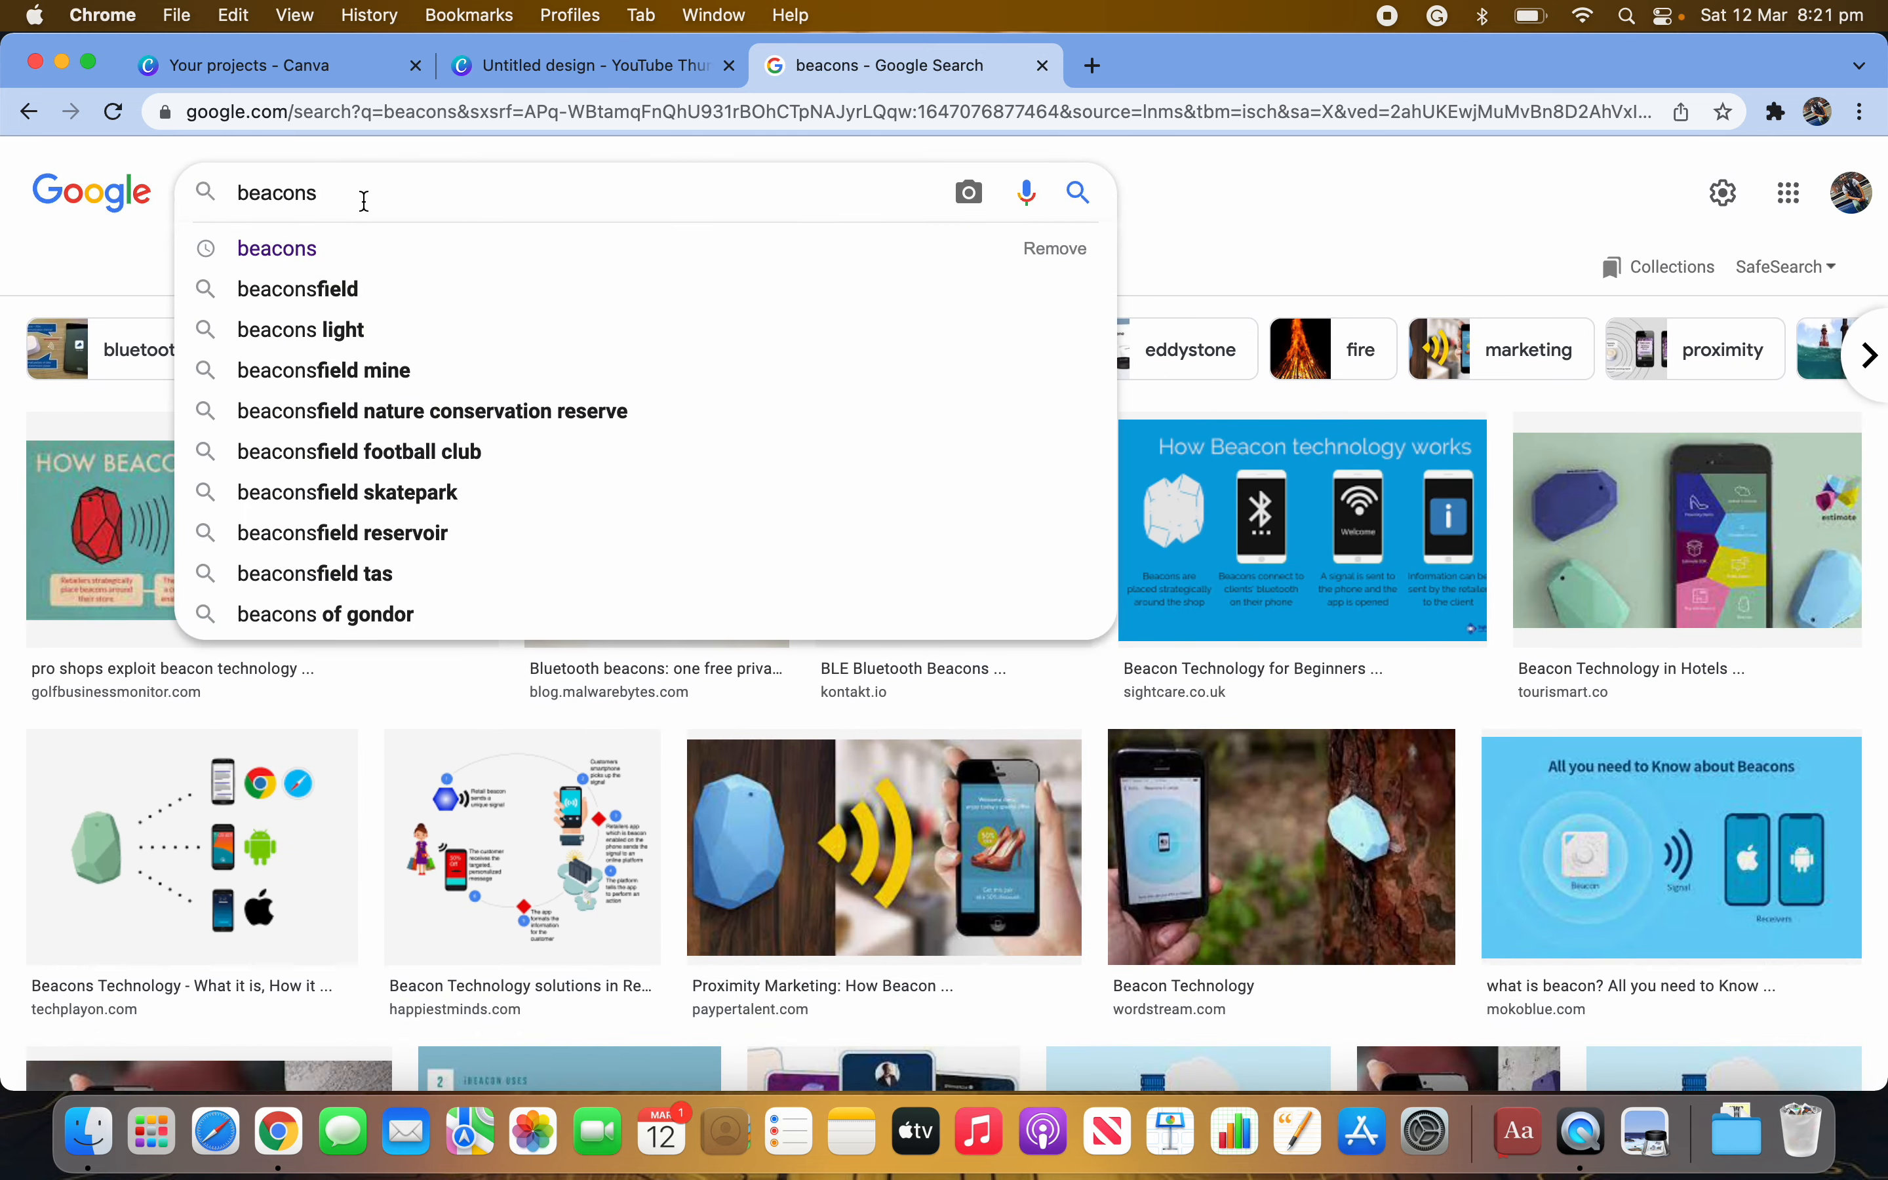
{"action": "type", "text": ".ai"}
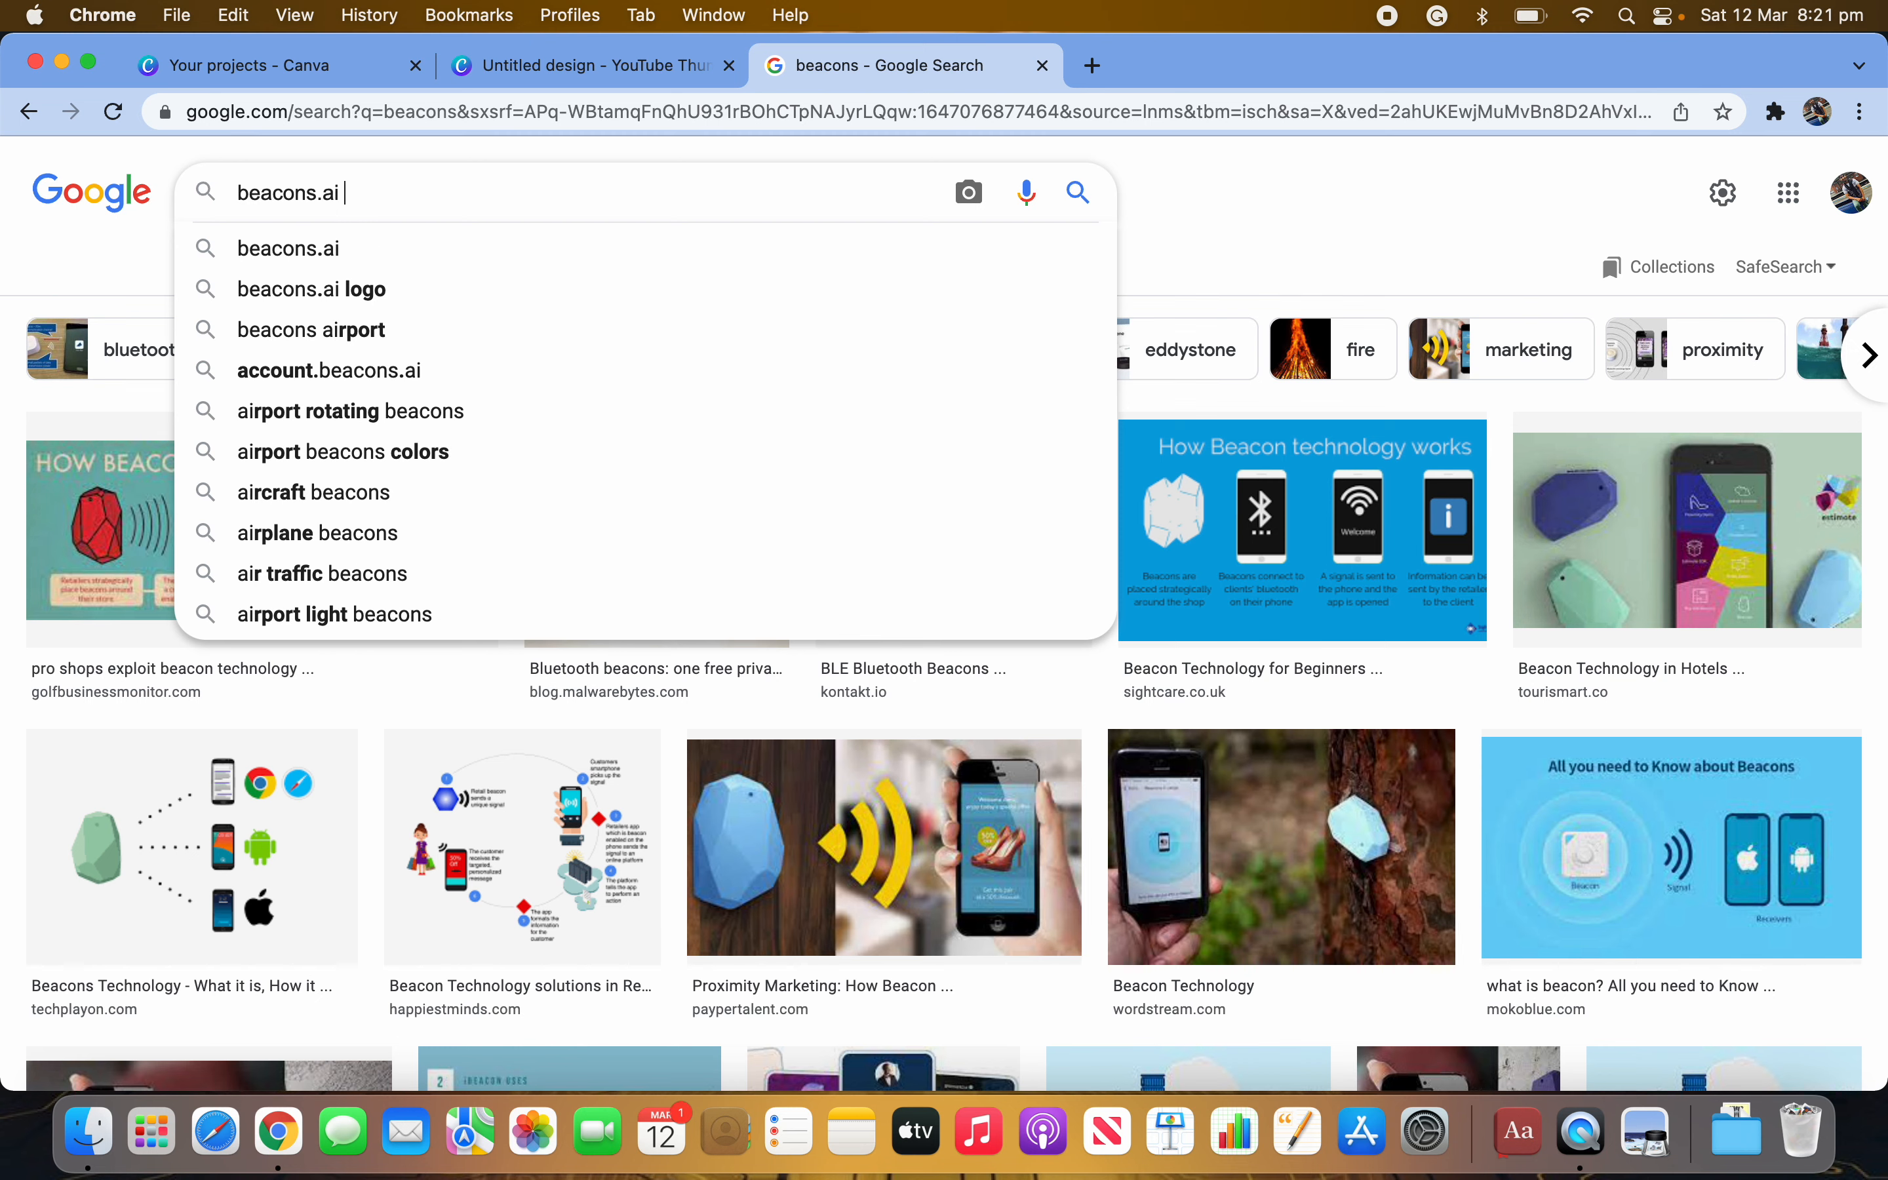
{"action": "left_click", "coordinate": [362, 250]}
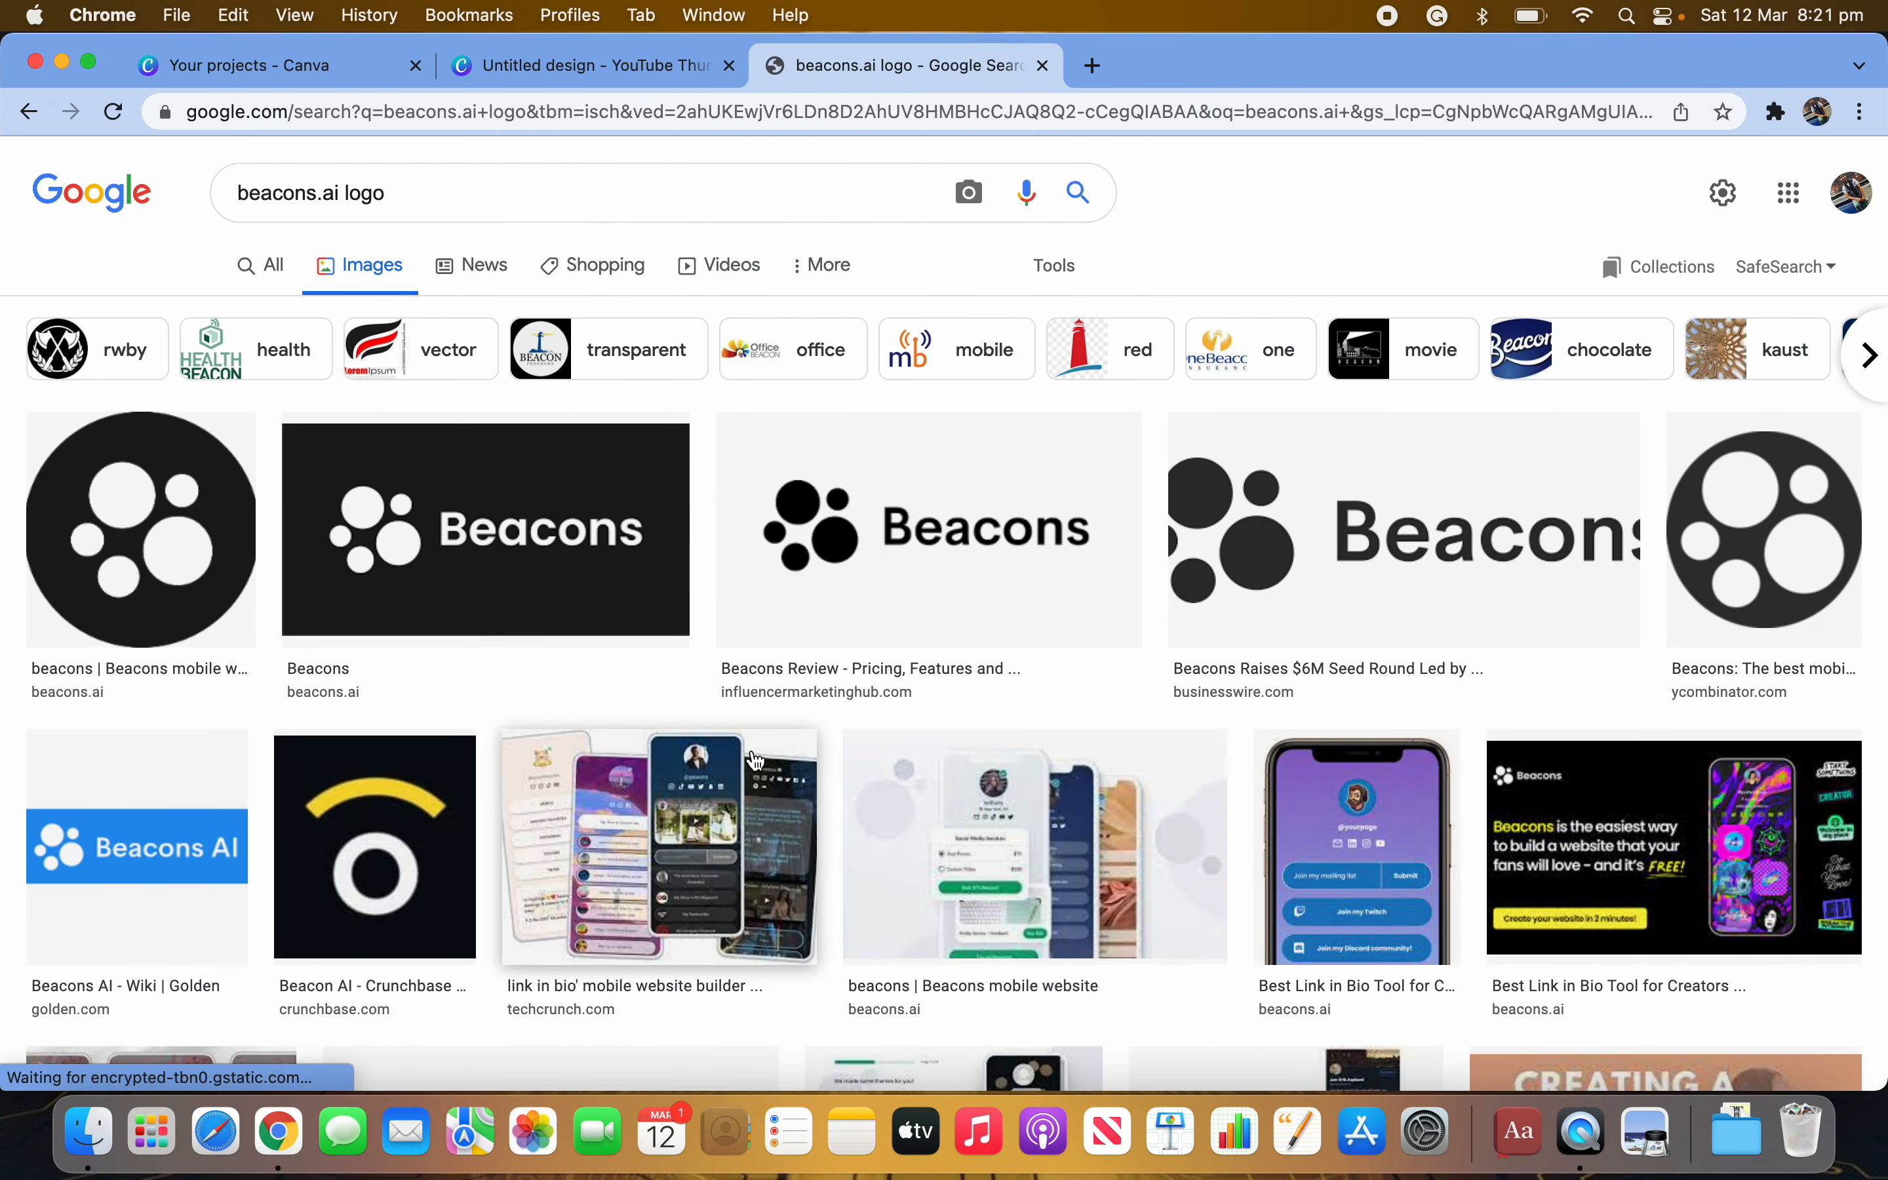
{"action": "scroll", "coordinate": [755, 761], "scroll_direction": "down", "scroll_amount": 6}
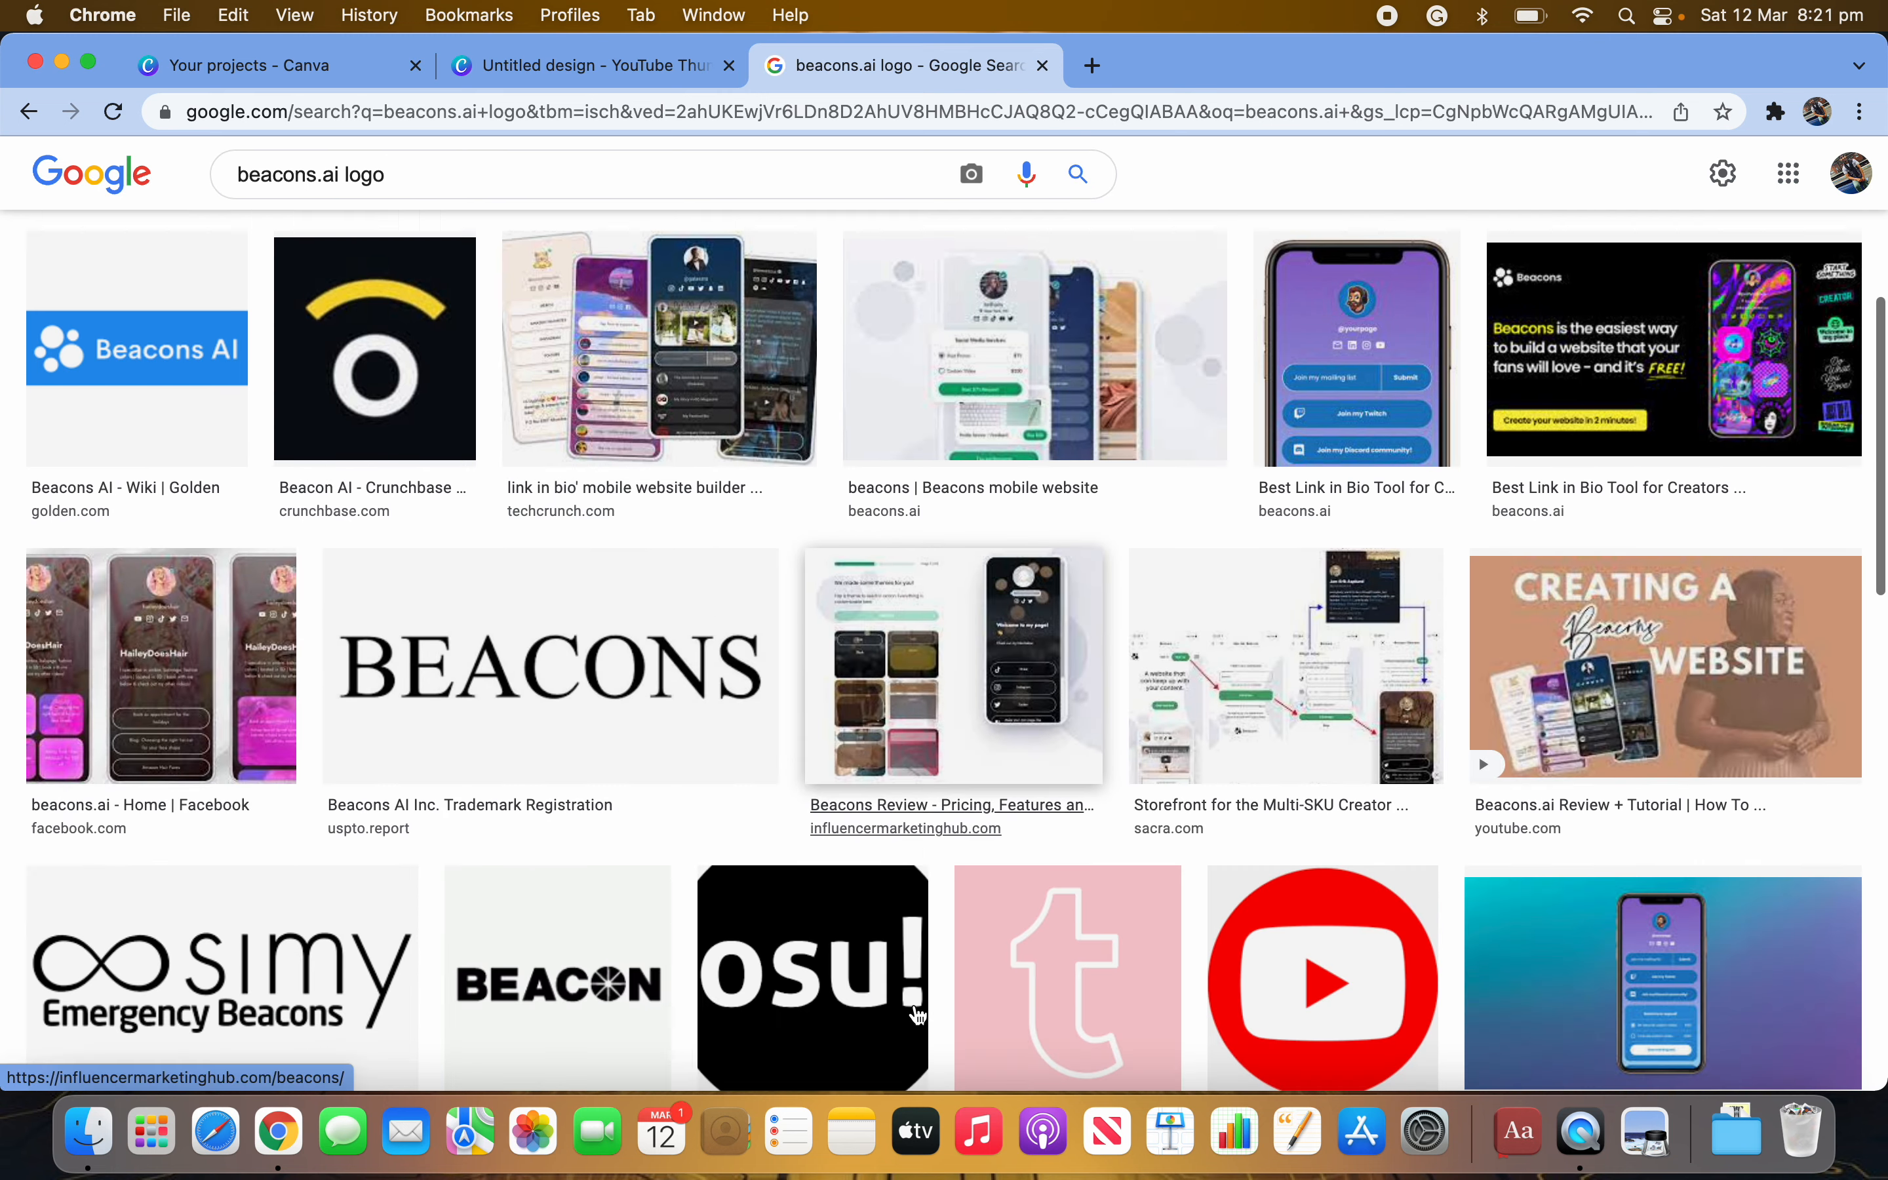
{"action": "scroll", "coordinate": [918, 1015], "scroll_direction": "down", "scroll_amount": 8}
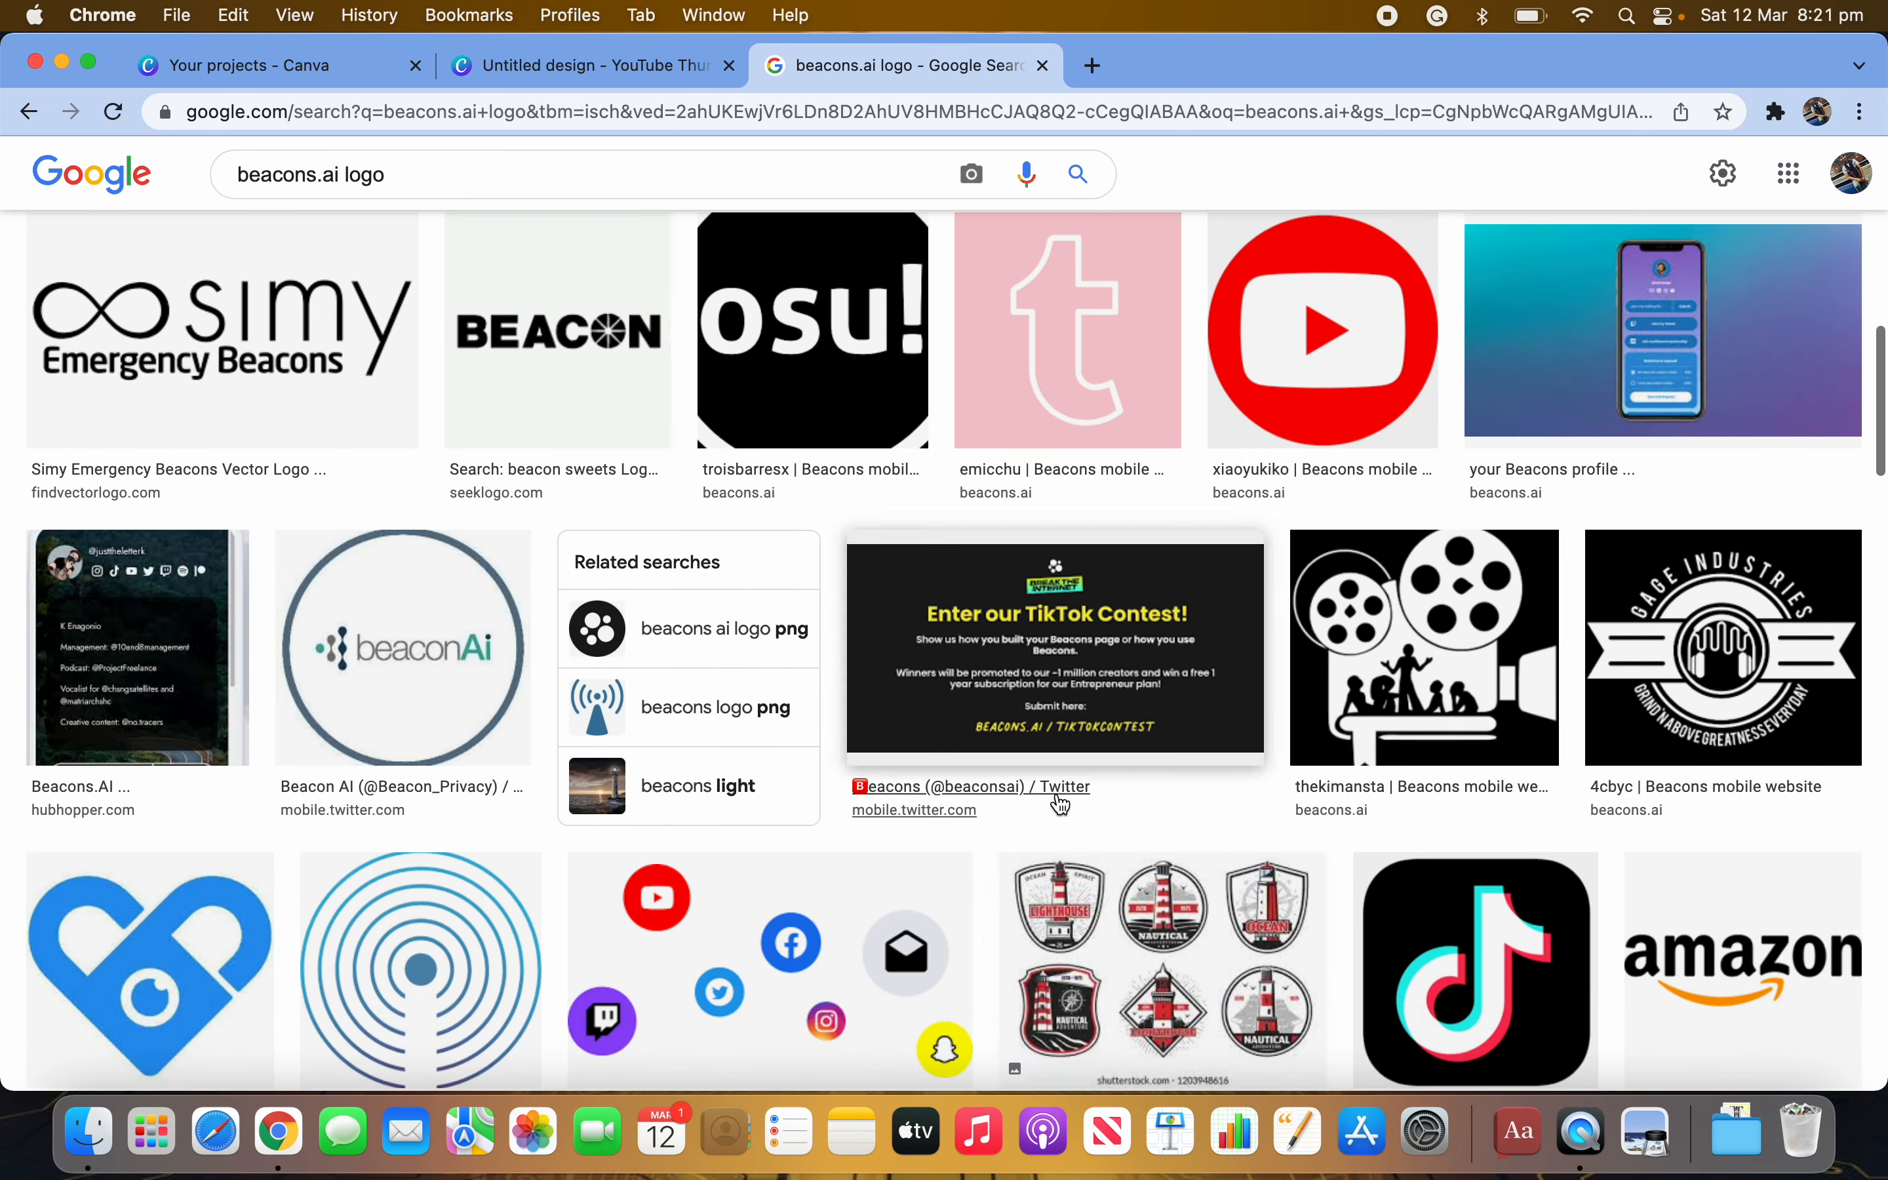
{"action": "scroll", "coordinate": [1061, 804], "scroll_direction": "down", "scroll_amount": 7}
{"action": "scroll", "coordinate": [1101, 683], "scroll_direction": "up", "scroll_amount": 20}
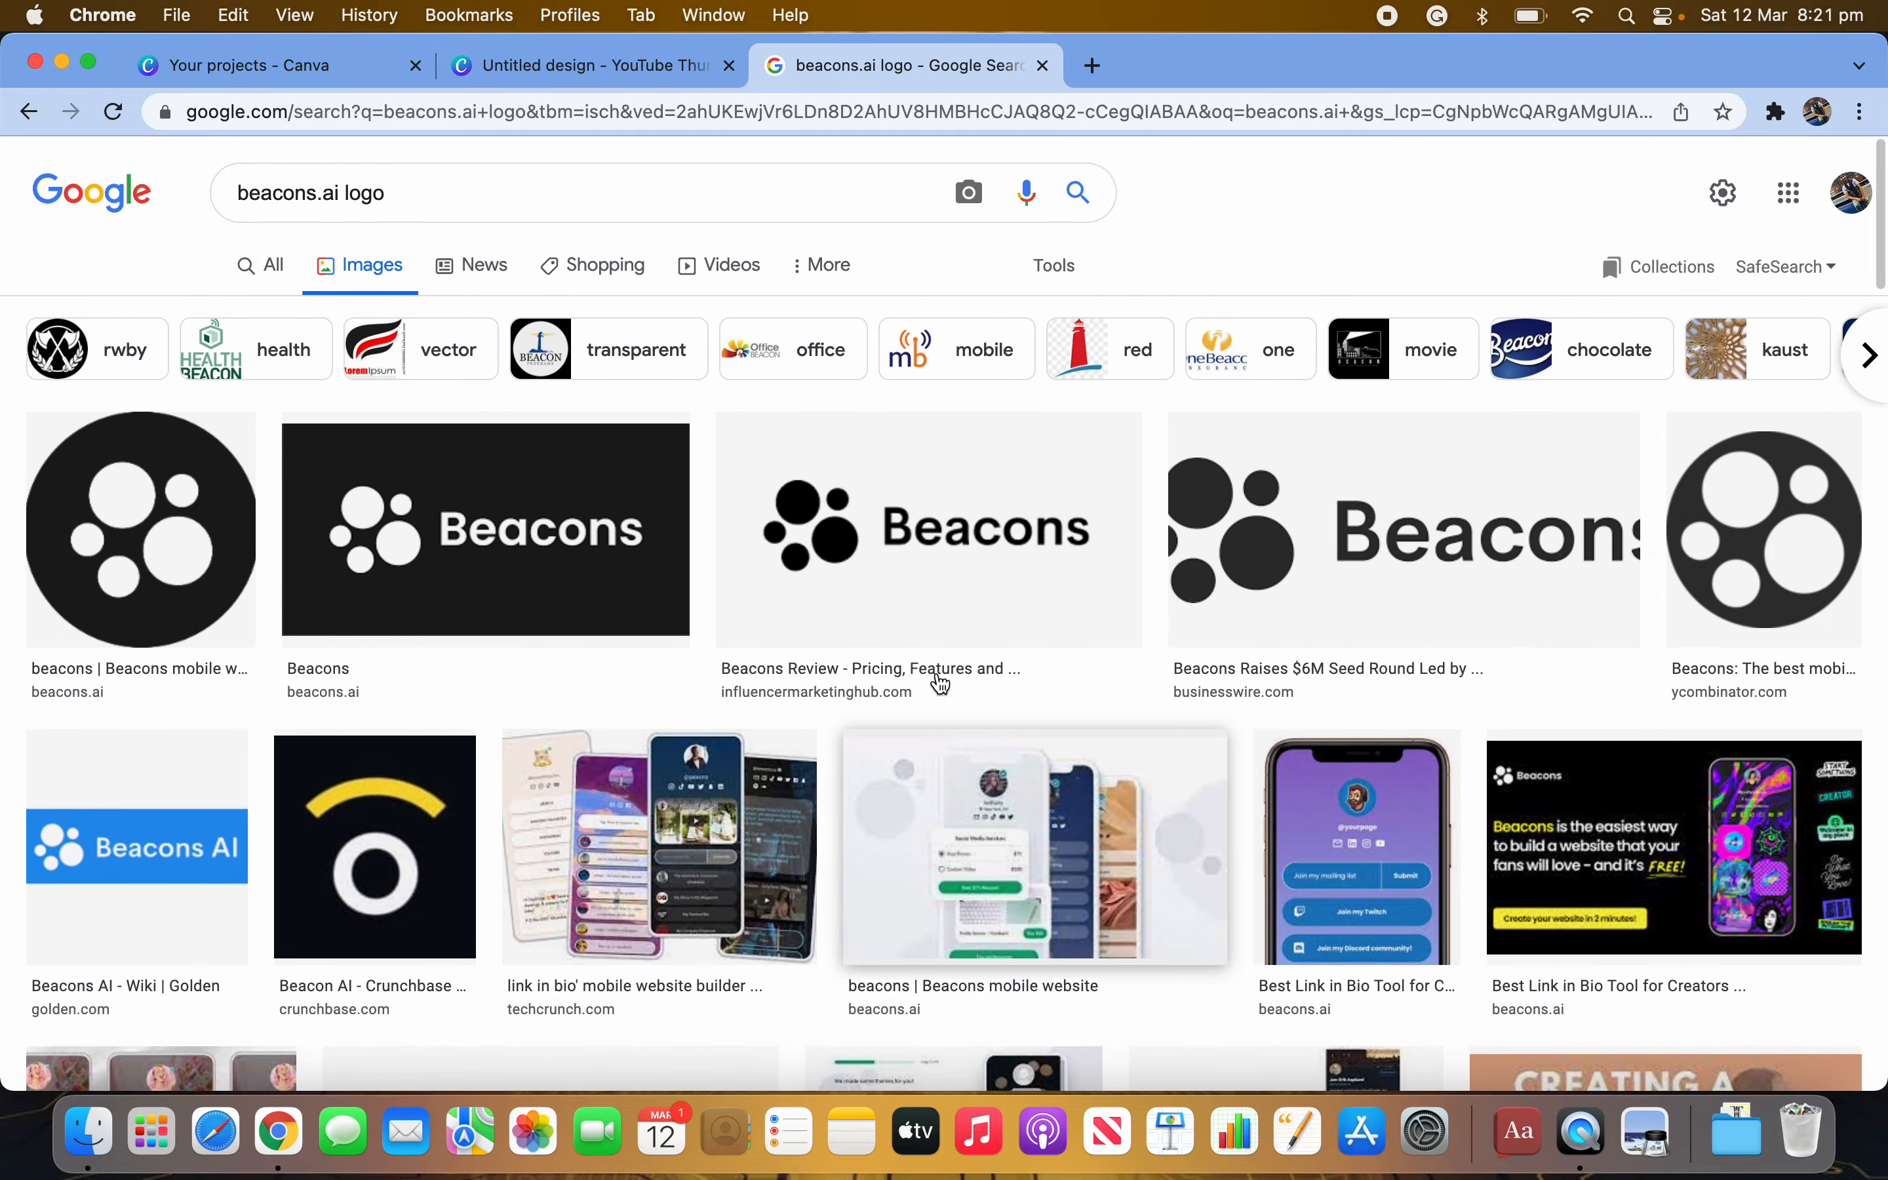
Save the black-on-white Beacons logo from the Influencer Marketing Hub result to the Desktop and close the search tab.
{"action": "left_click", "coordinate": [943, 545]}
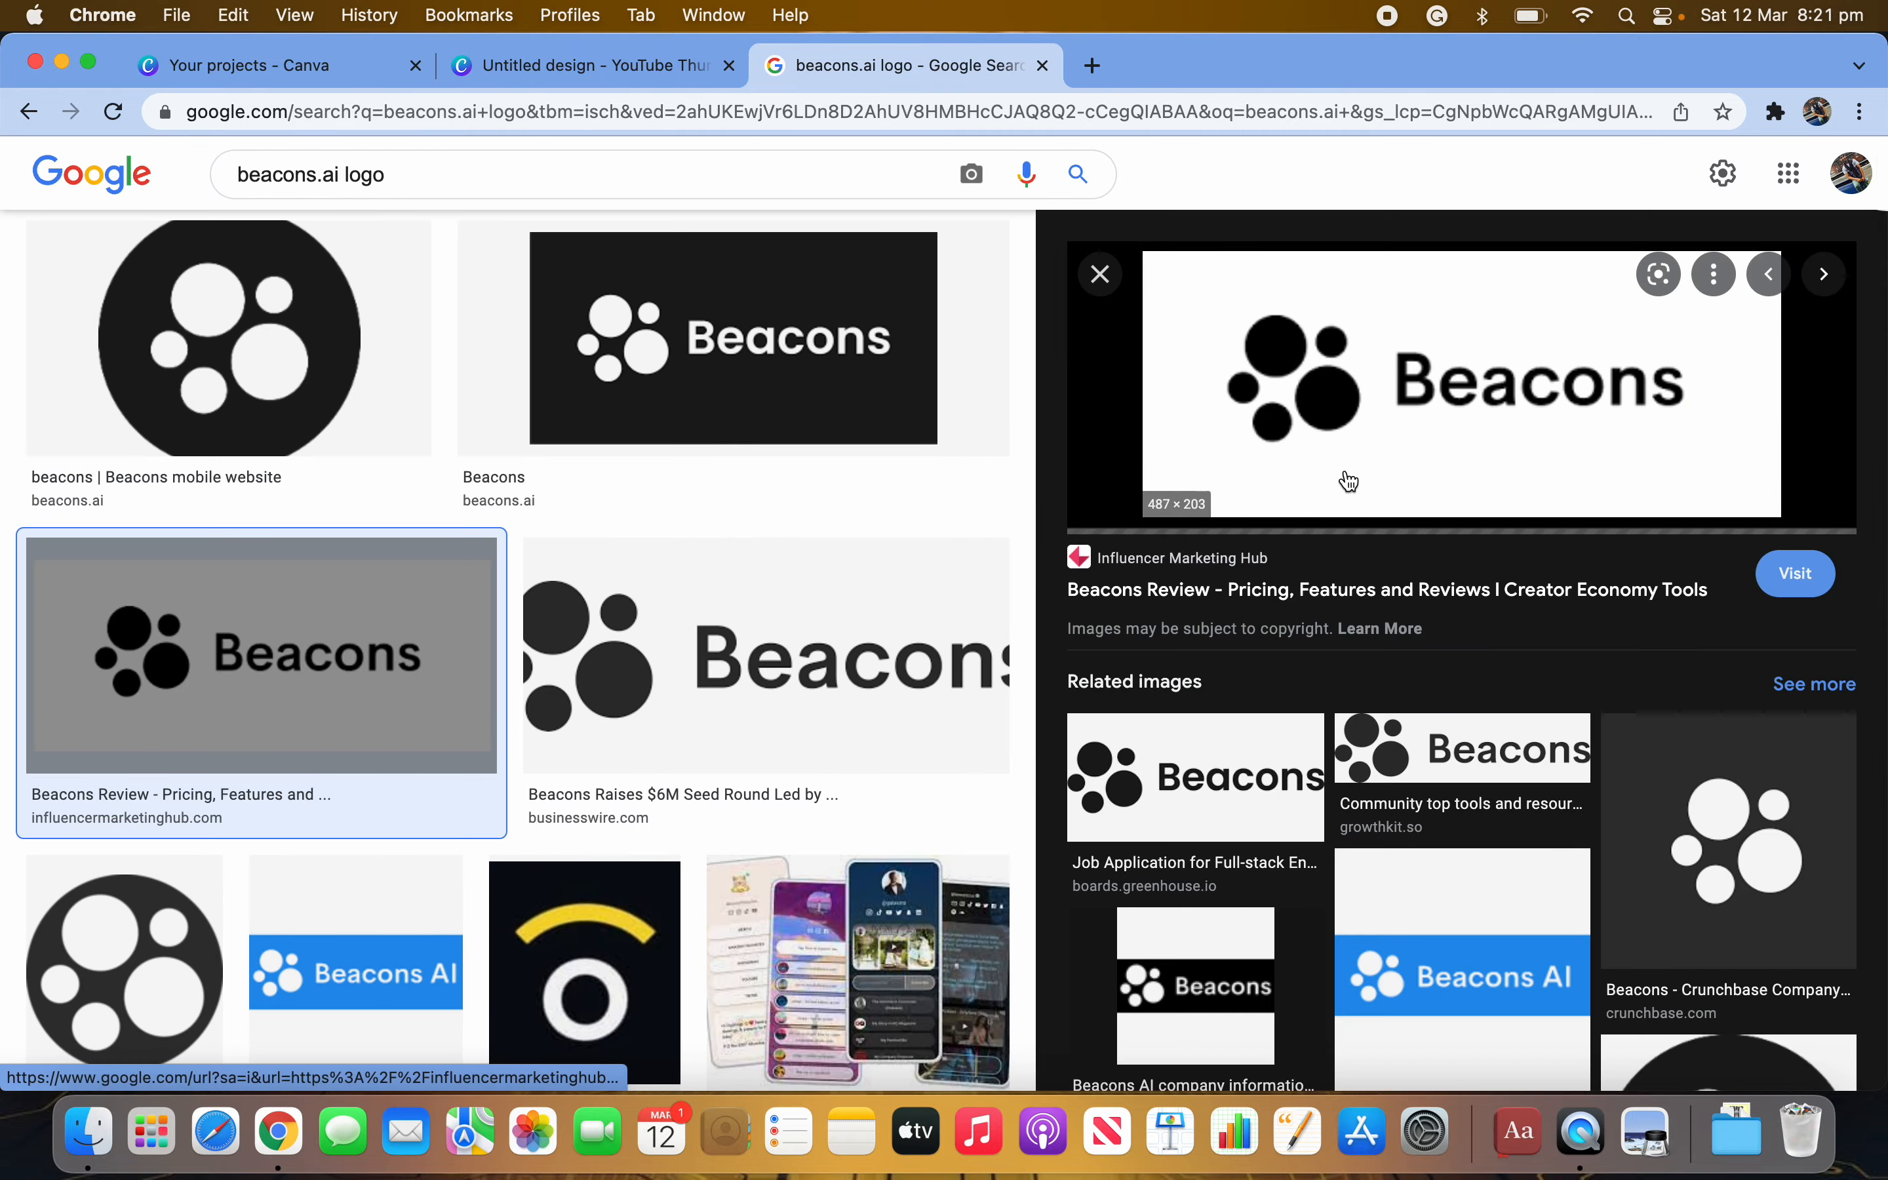
{"action": "right_click", "coordinate": [1326, 402]}
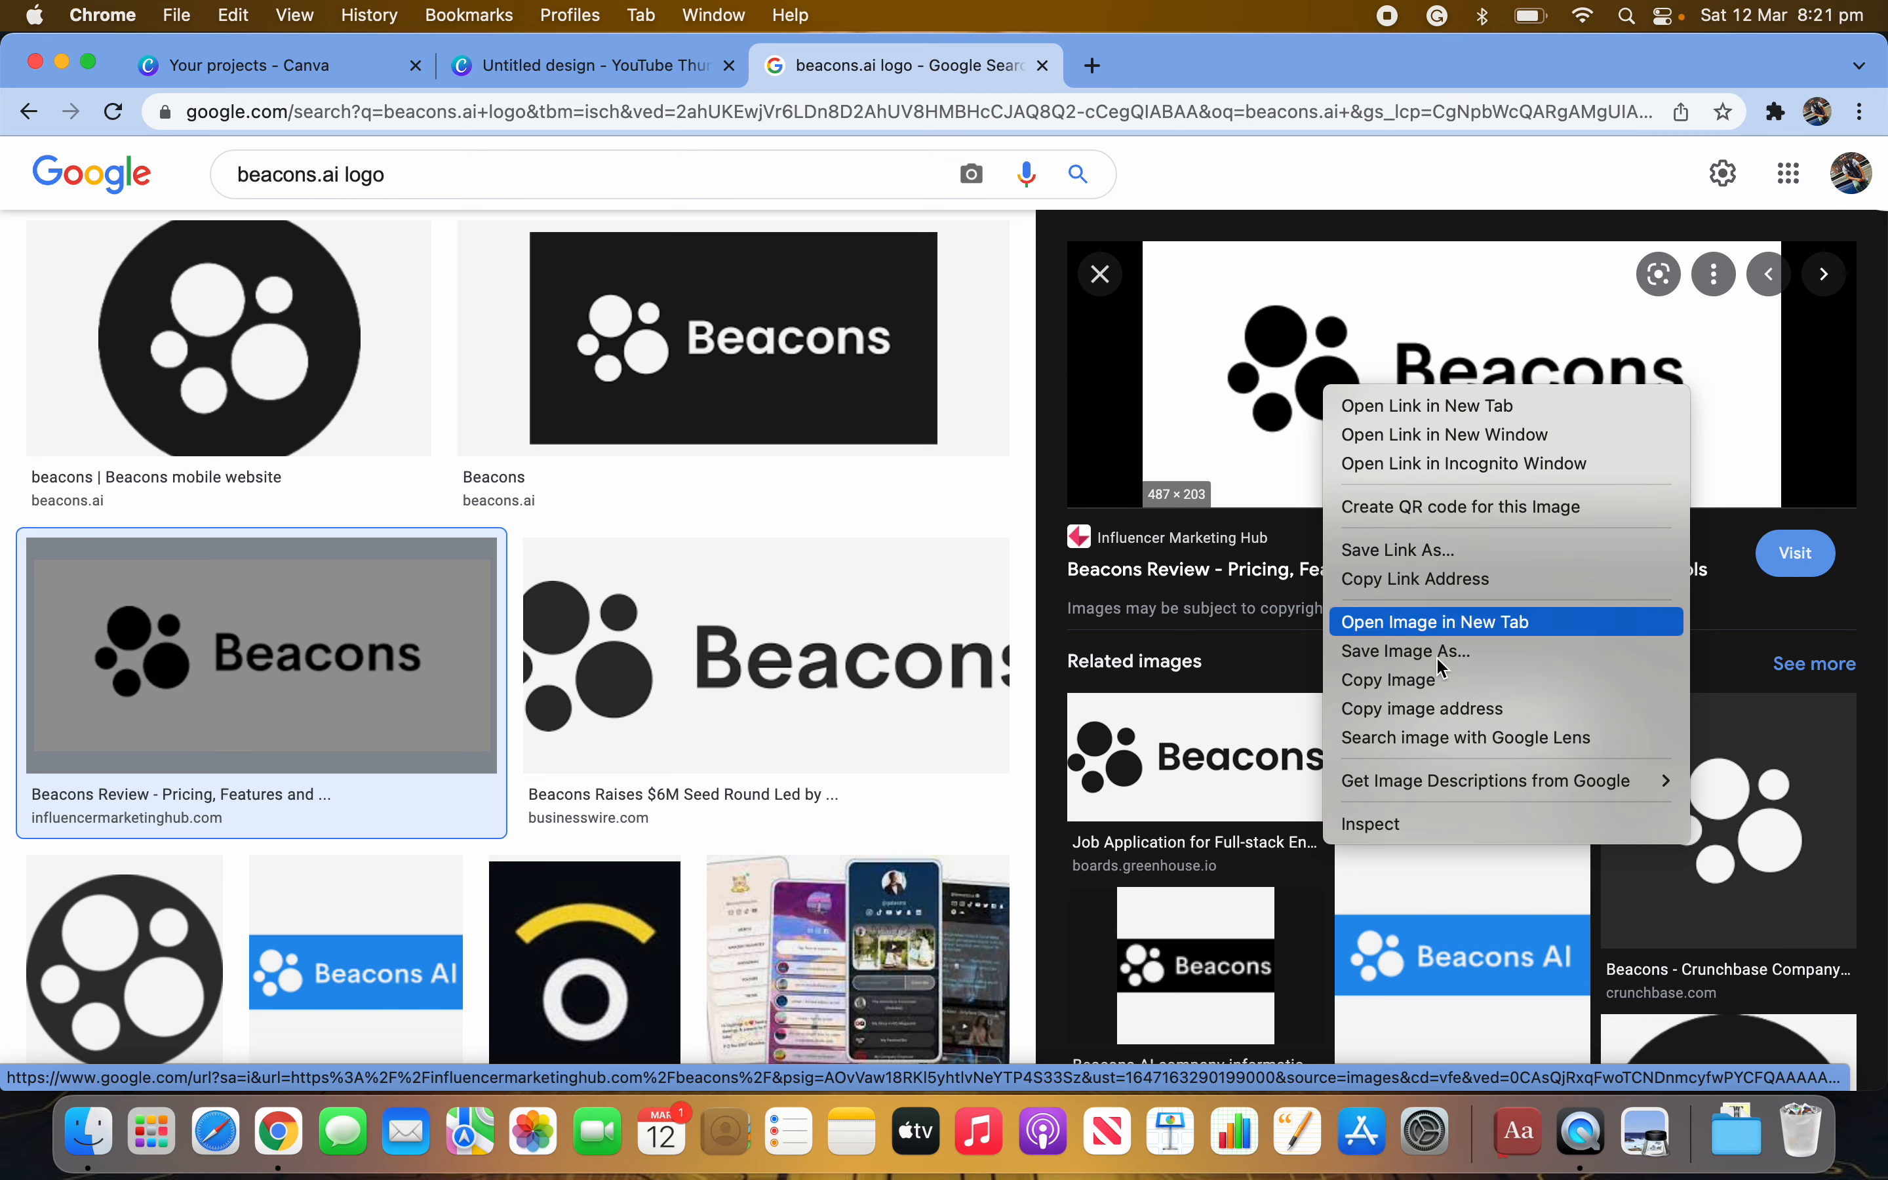
{"action": "left_click", "coordinate": [1473, 664]}
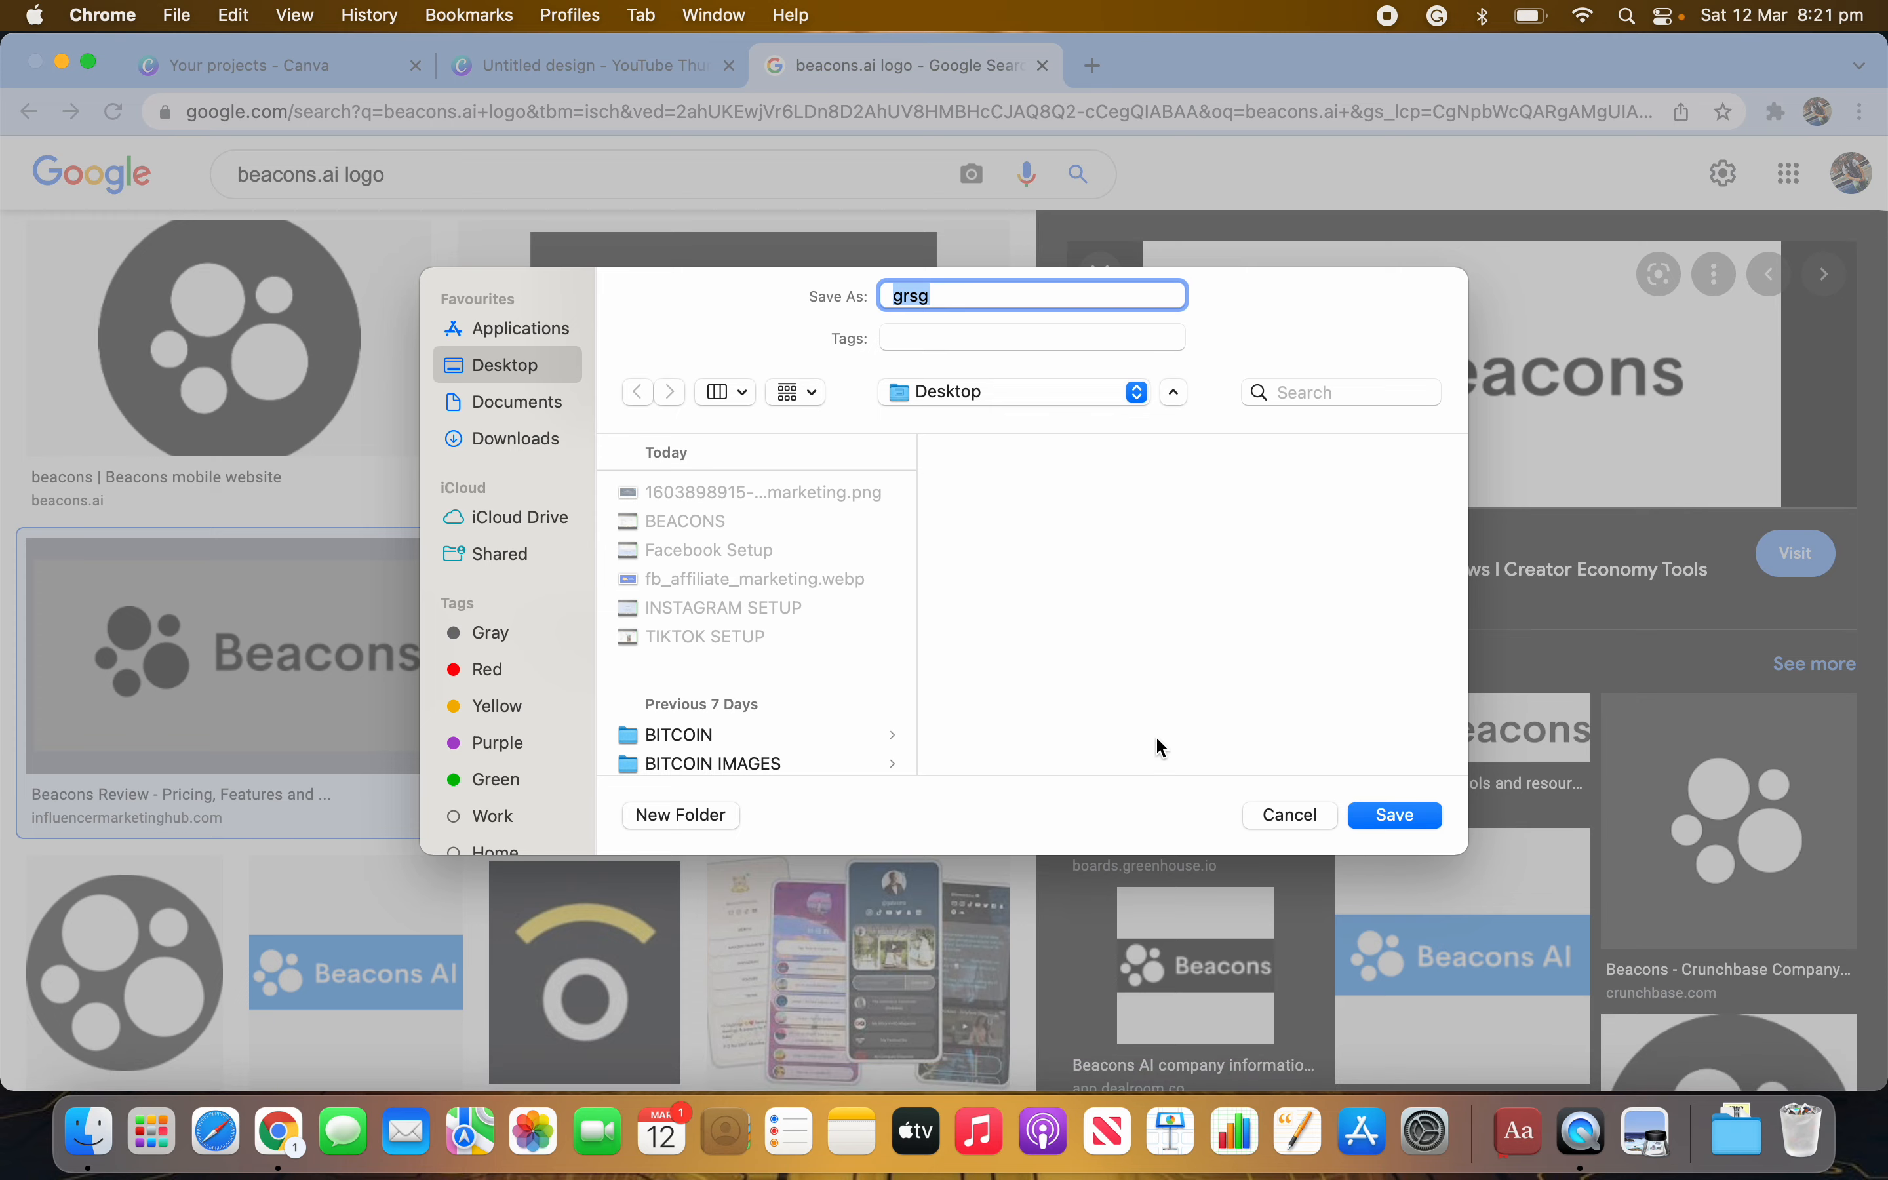
{"action": "left_click", "coordinate": [1397, 817]}
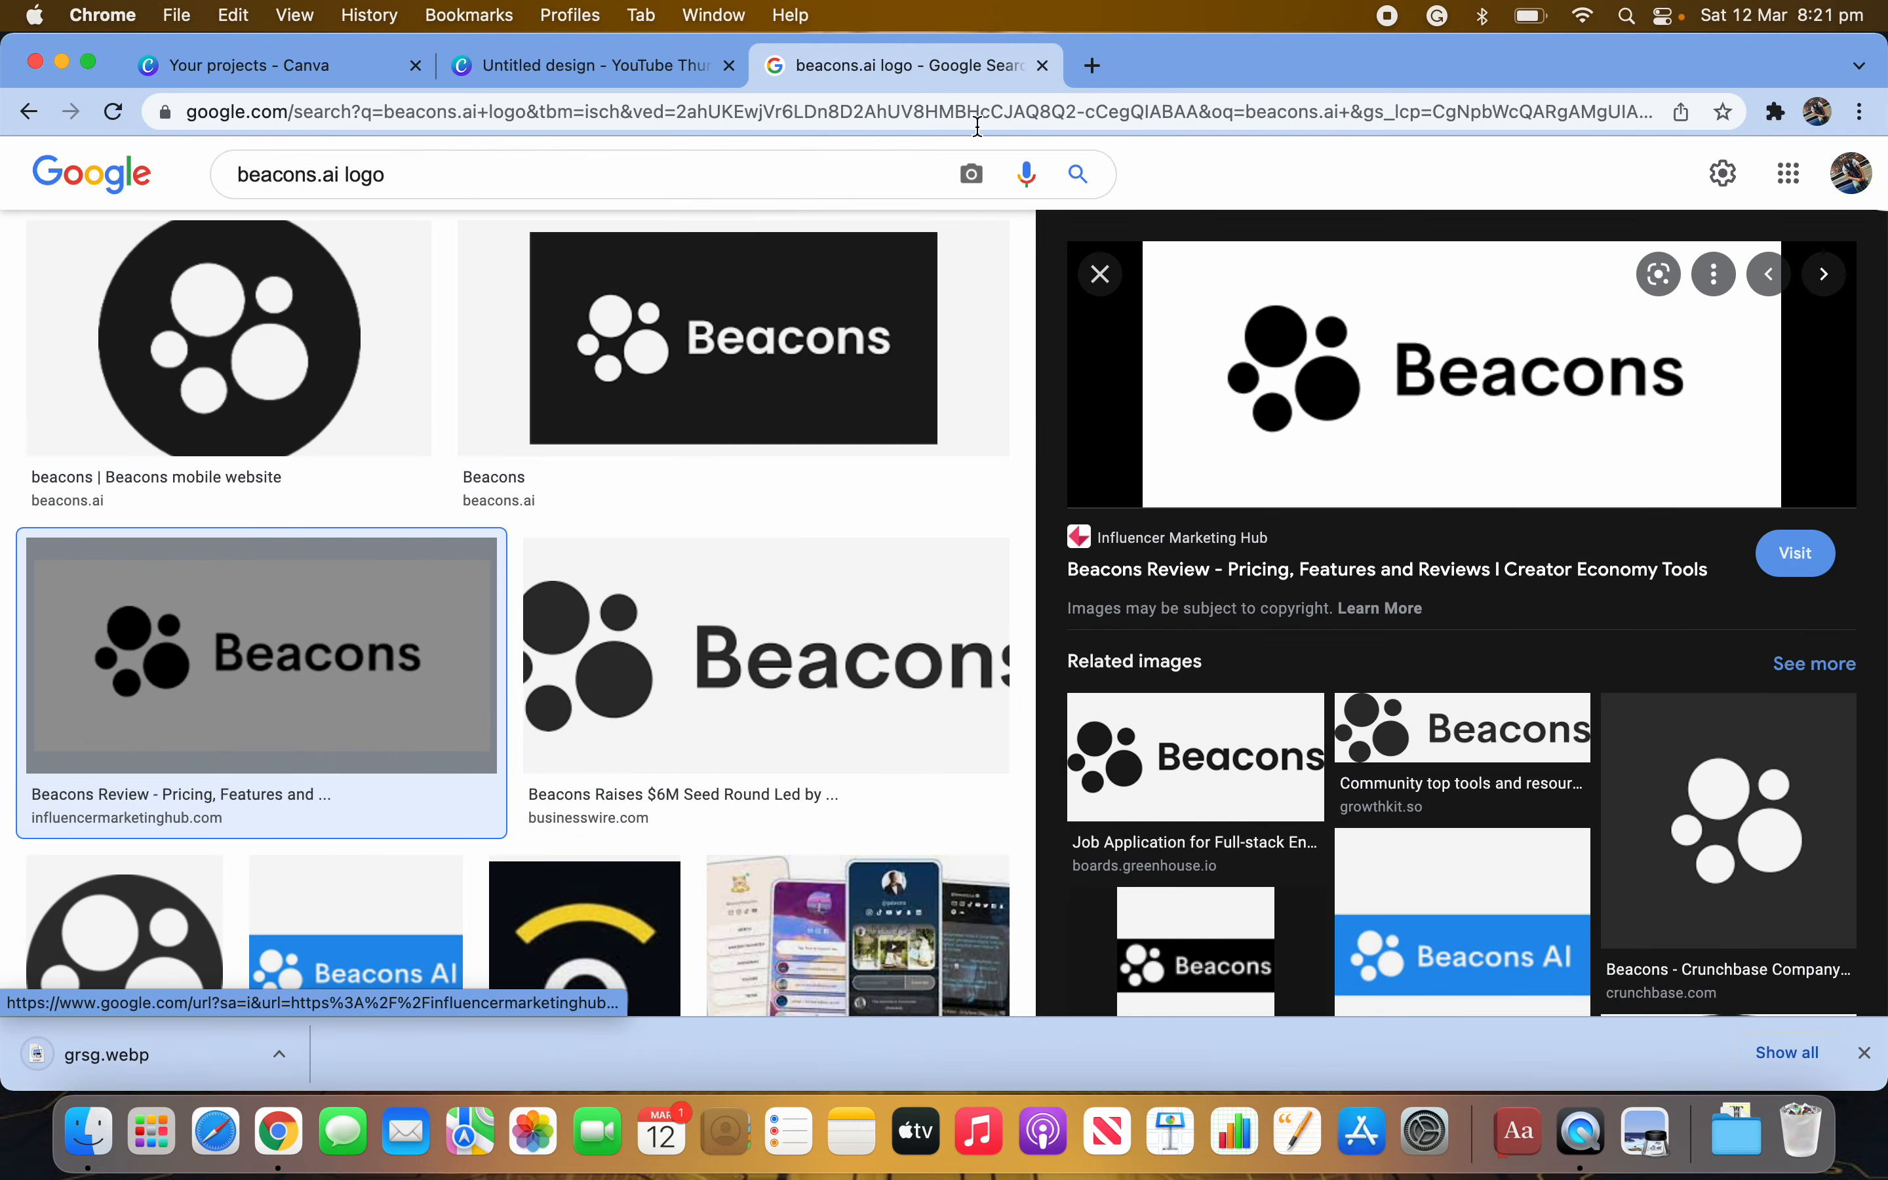
{"action": "left_click", "coordinate": [1045, 66]}
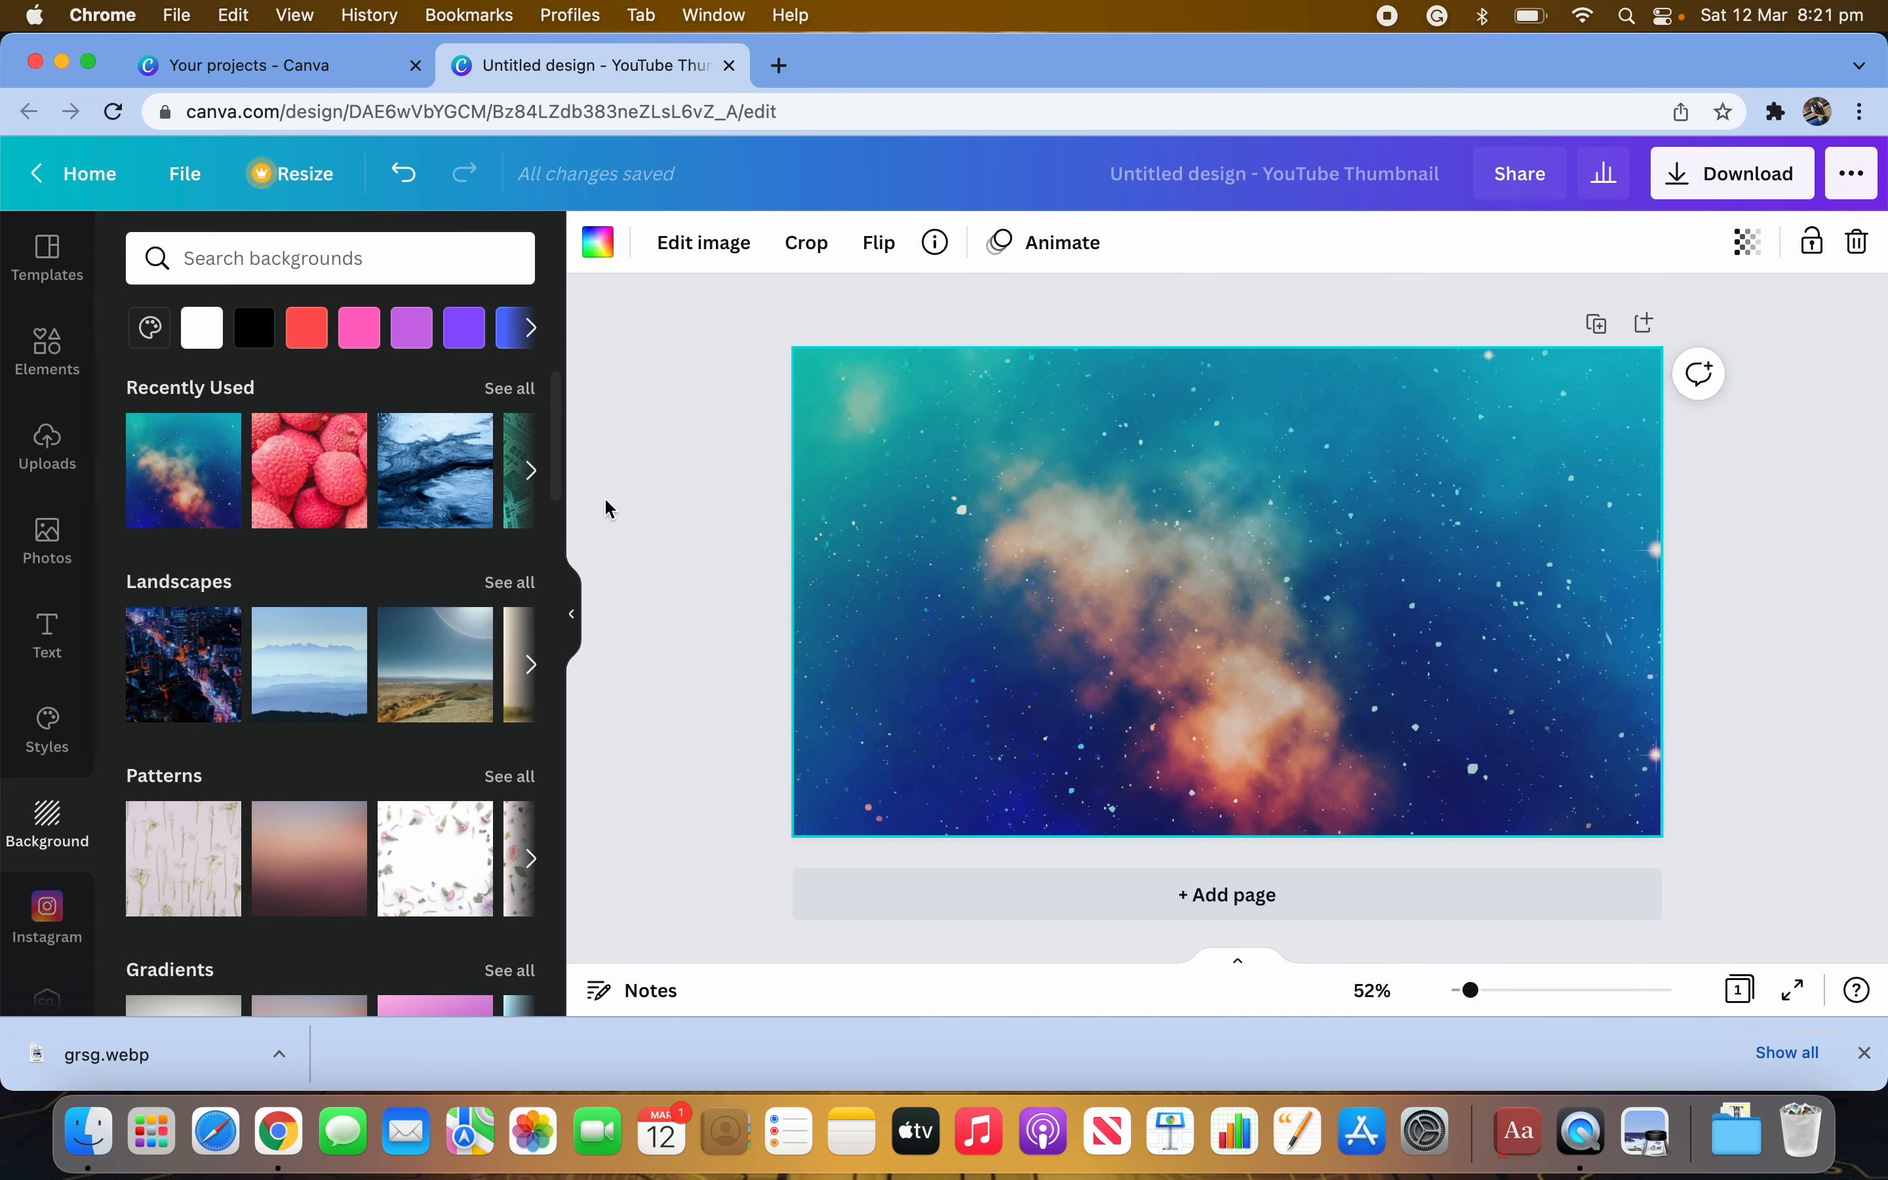
{"action": "scroll", "coordinate": [365, 897], "scroll_direction": "down", "scroll_amount": 15}
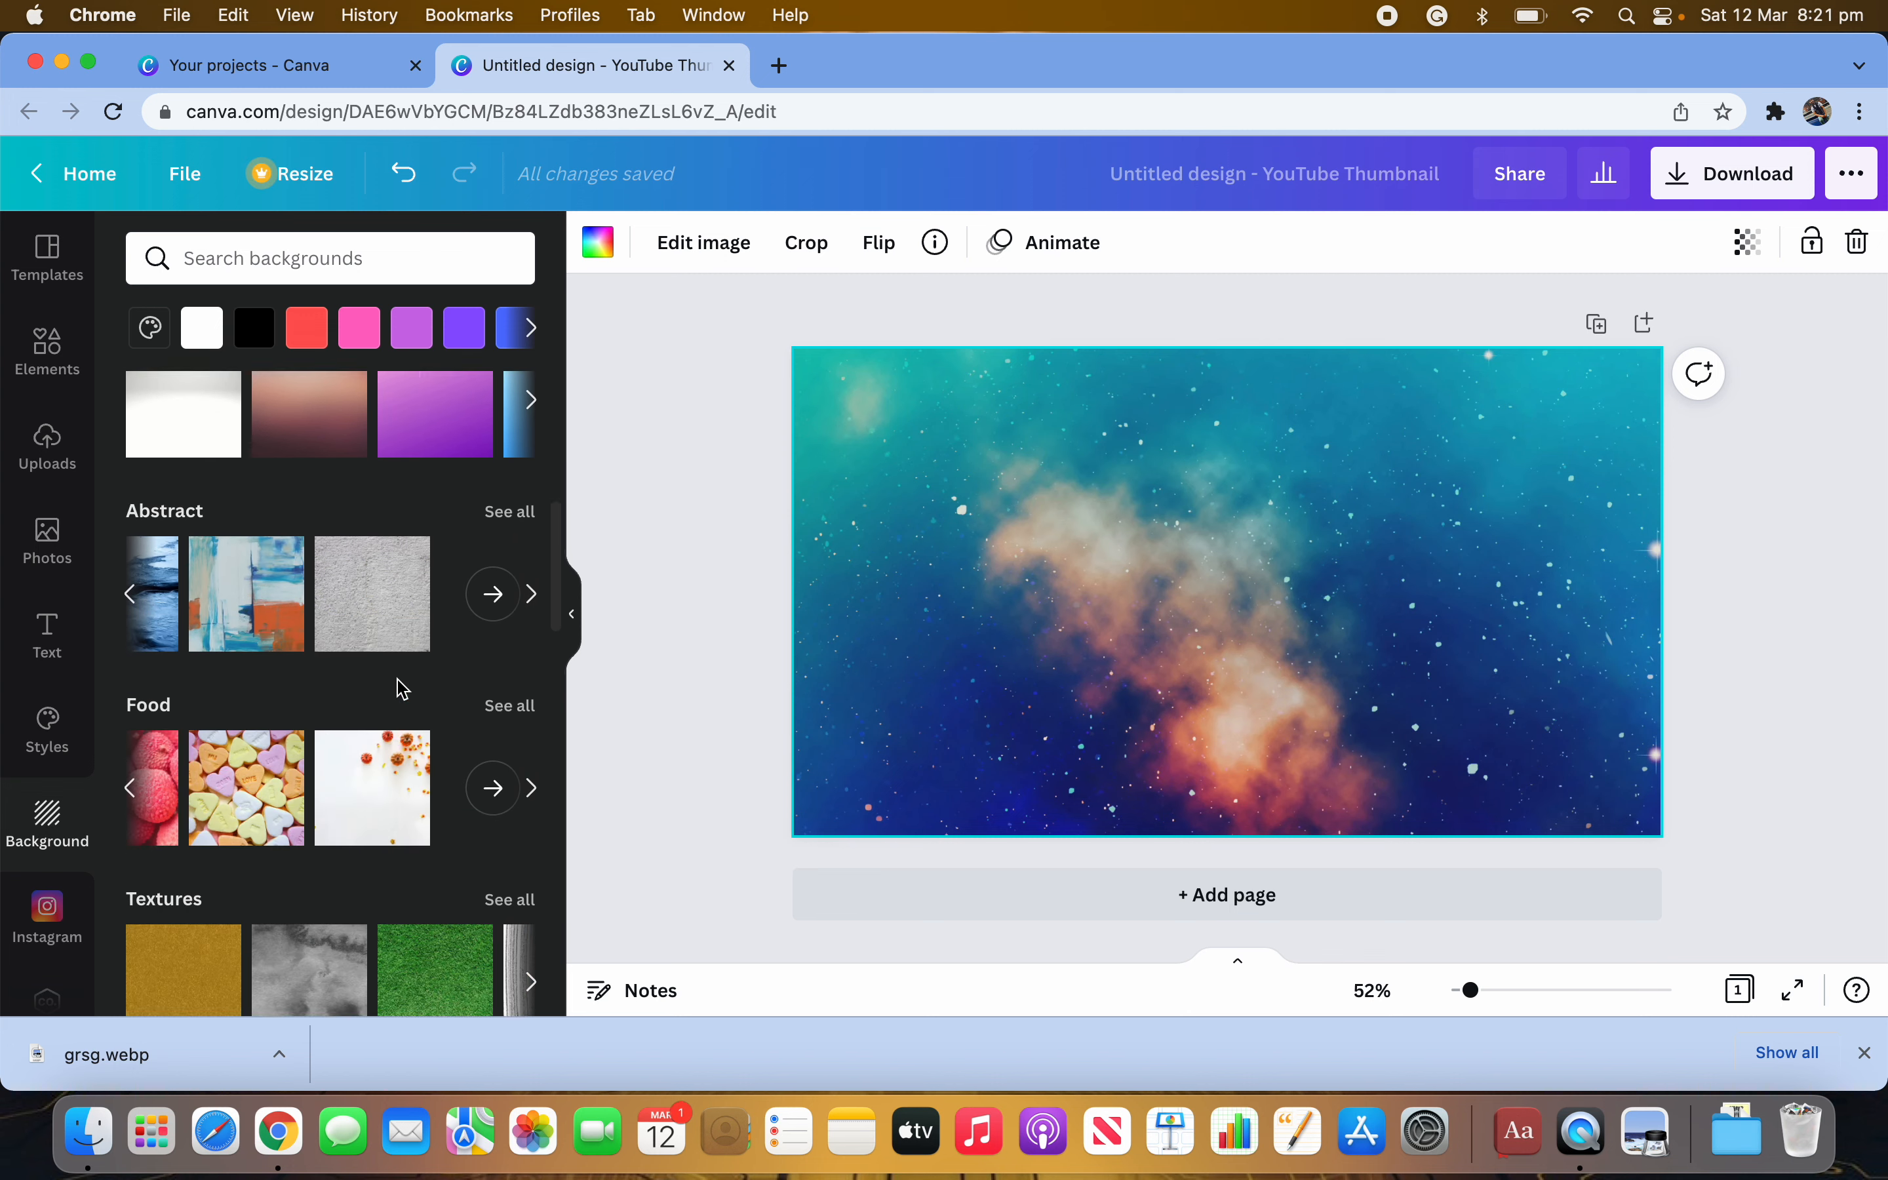
{"action": "scroll", "coordinate": [401, 691], "scroll_direction": "down", "scroll_amount": 7}
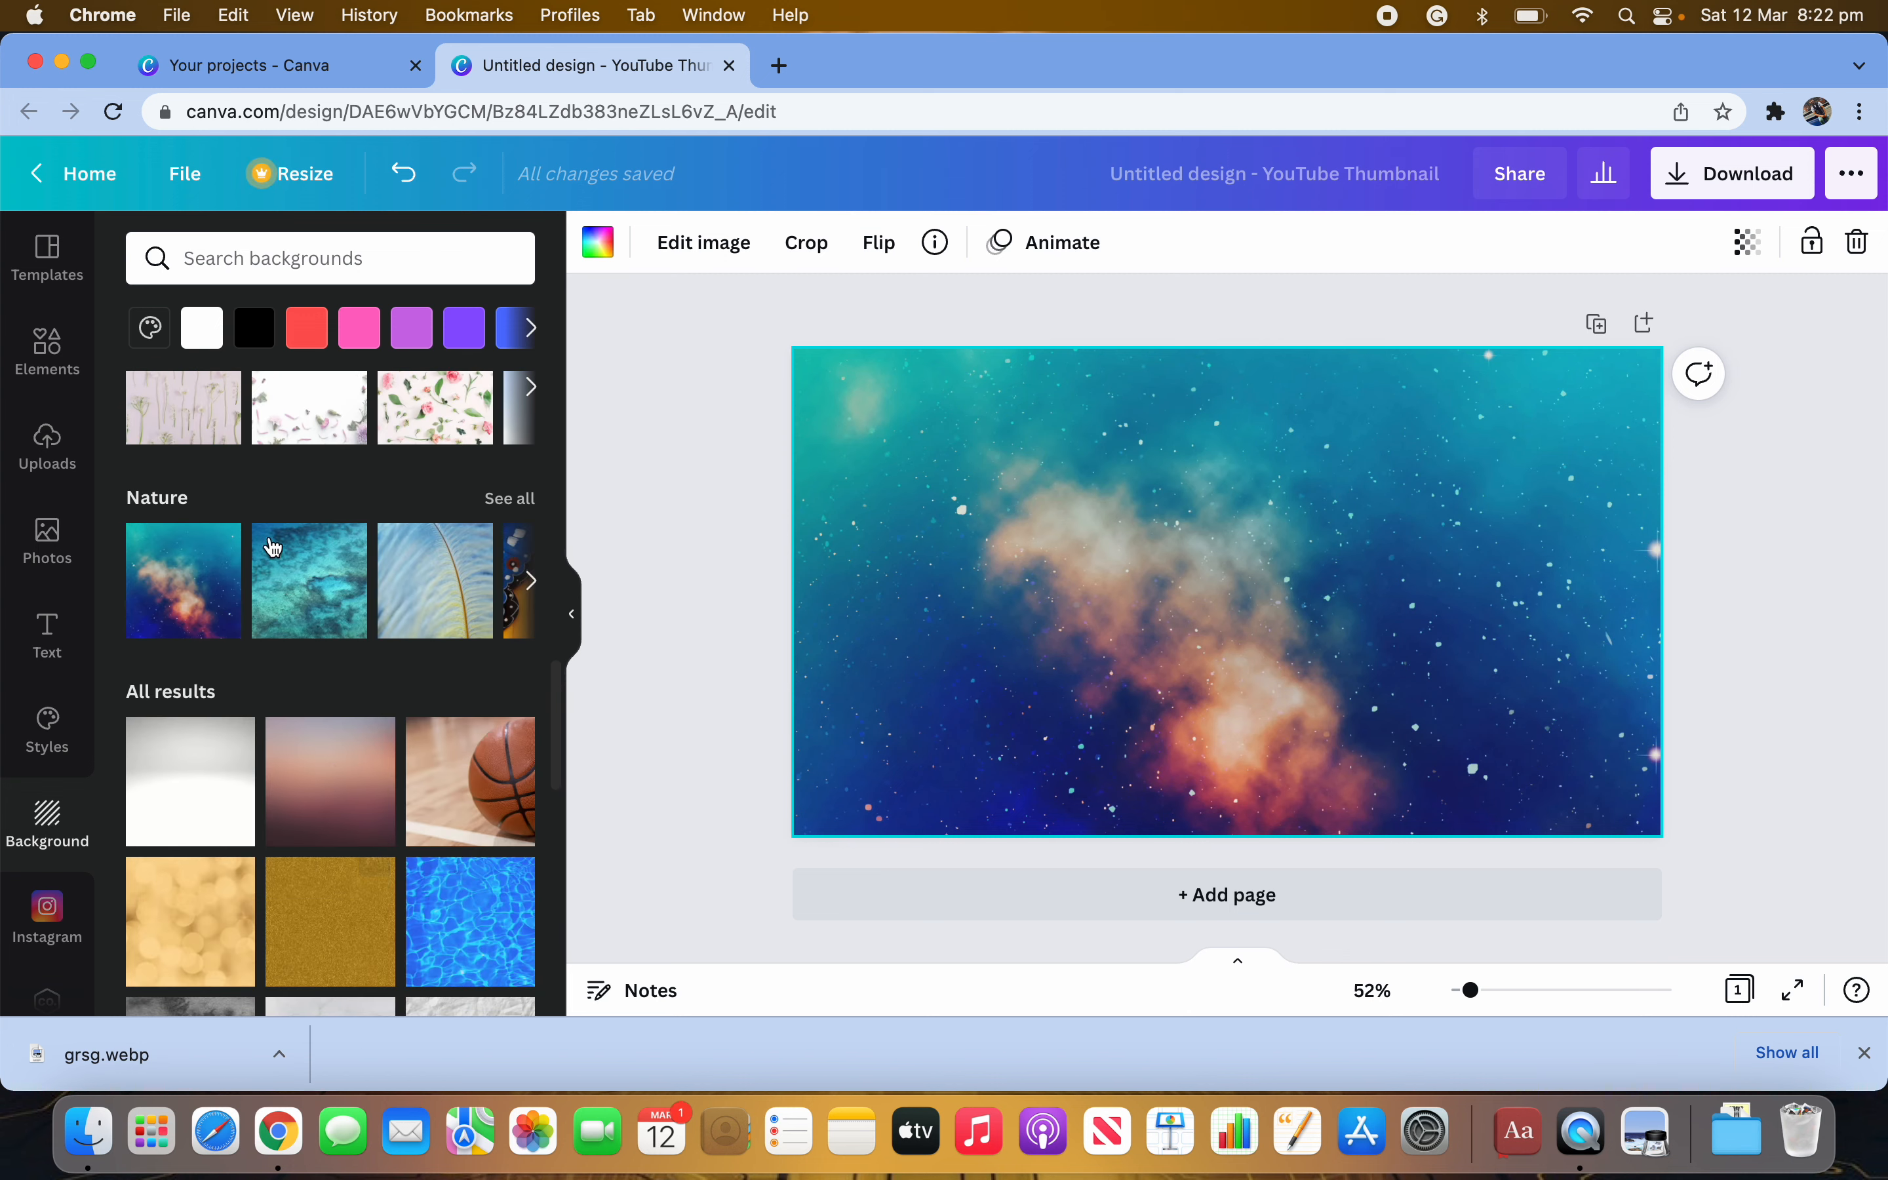
{"action": "left_click", "coordinate": [45, 360]}
{"action": "left_click", "coordinate": [47, 447]}
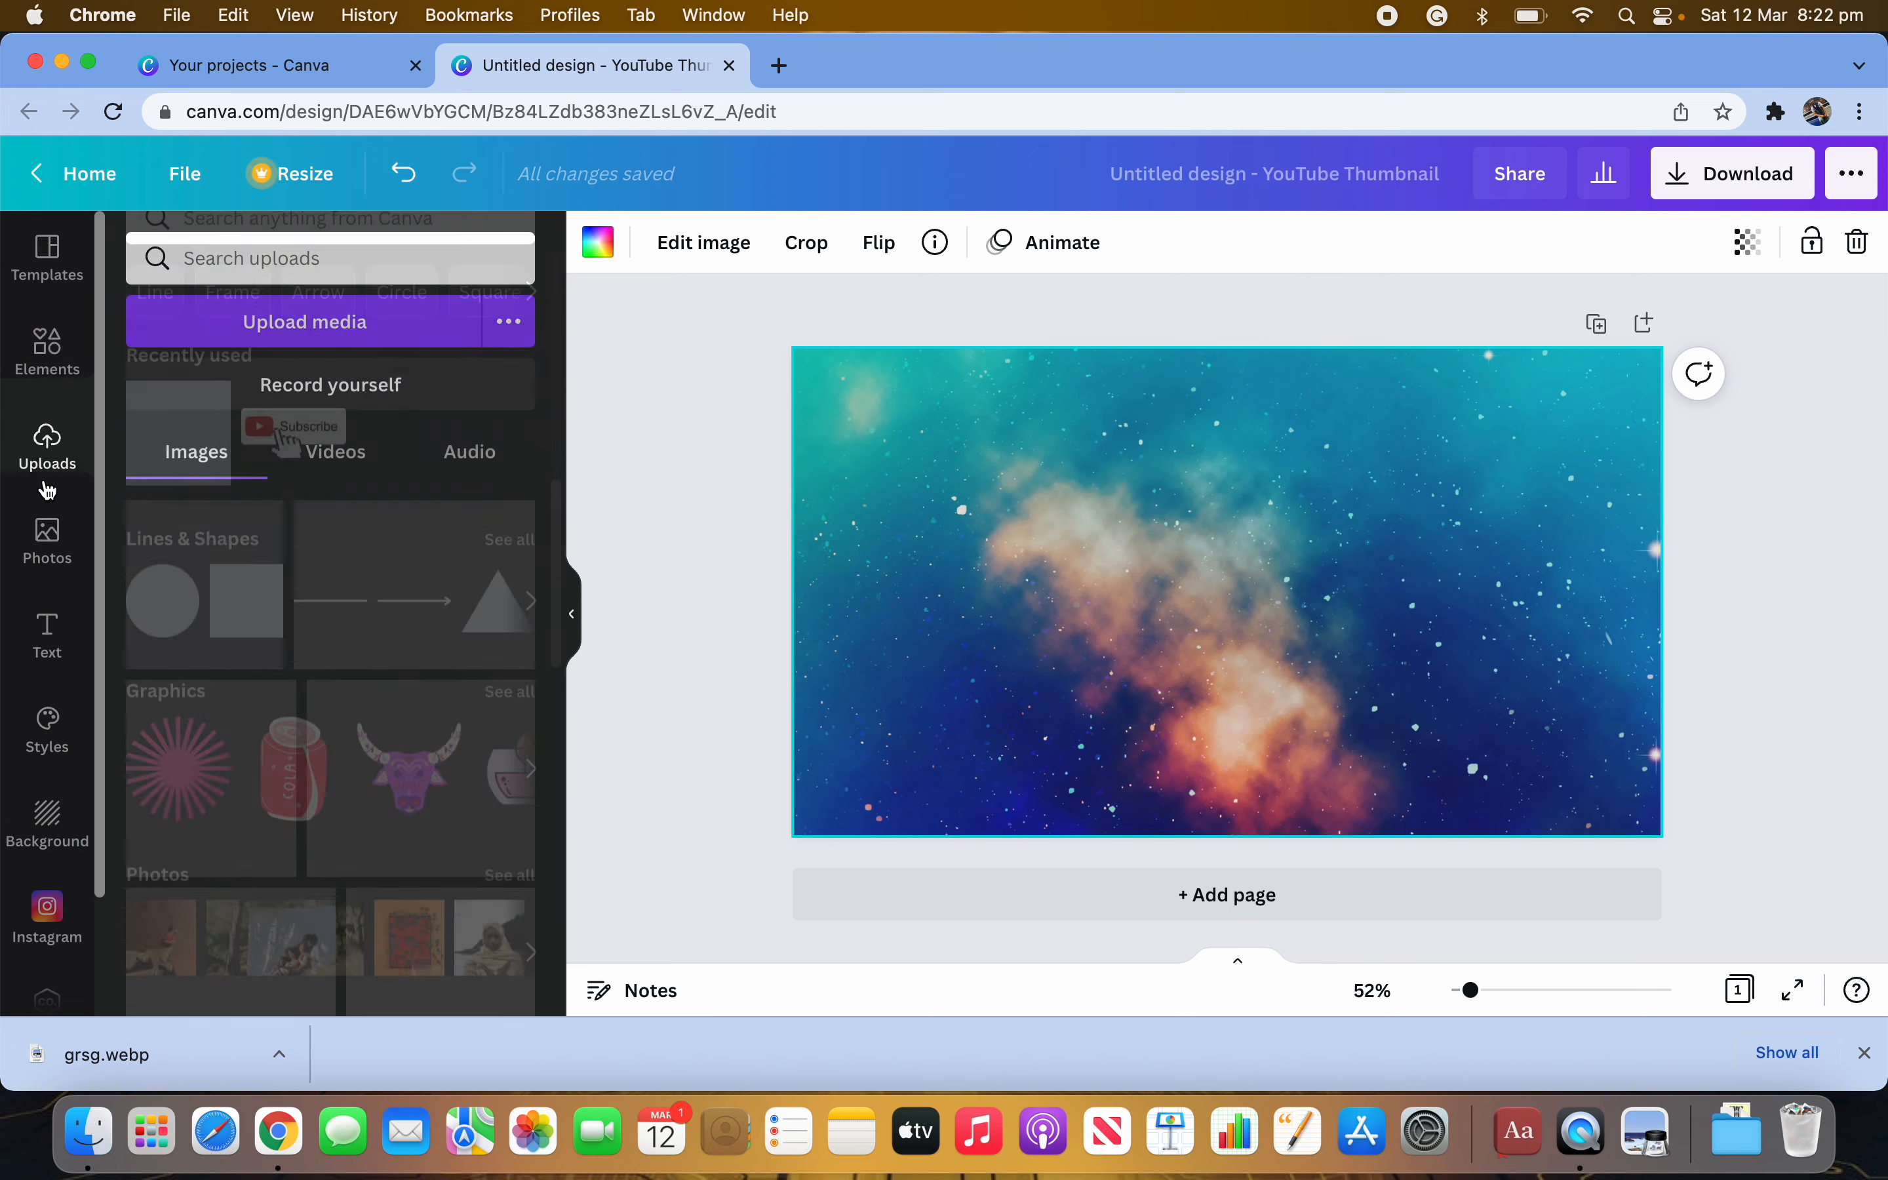
{"action": "left_click", "coordinate": [49, 636]}
{"action": "left_click", "coordinate": [49, 726]}
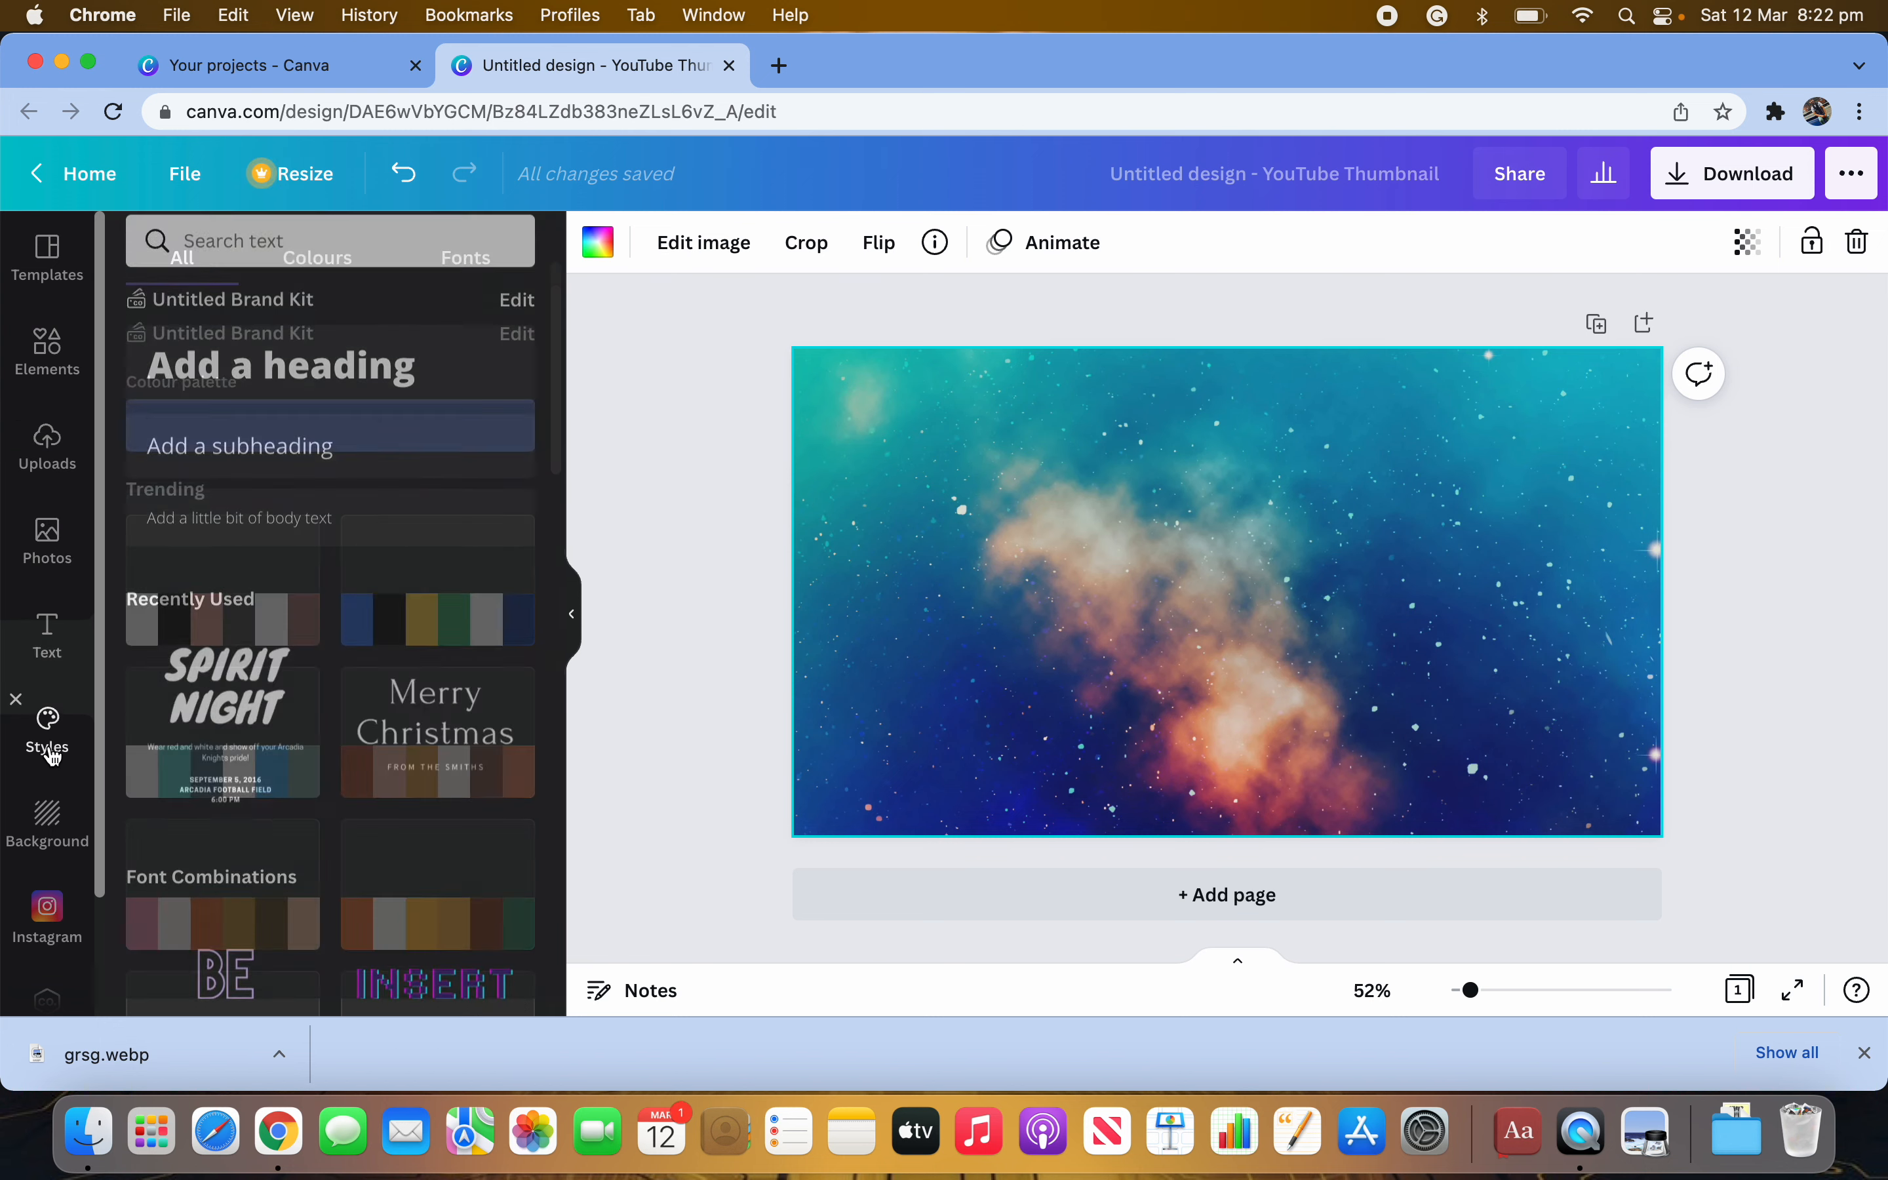
Replace the page background with the rippling blue pool water image from all background results.
{"action": "left_click", "coordinate": [47, 819]}
{"action": "scroll", "coordinate": [320, 897], "scroll_direction": "down", "scroll_amount": 2}
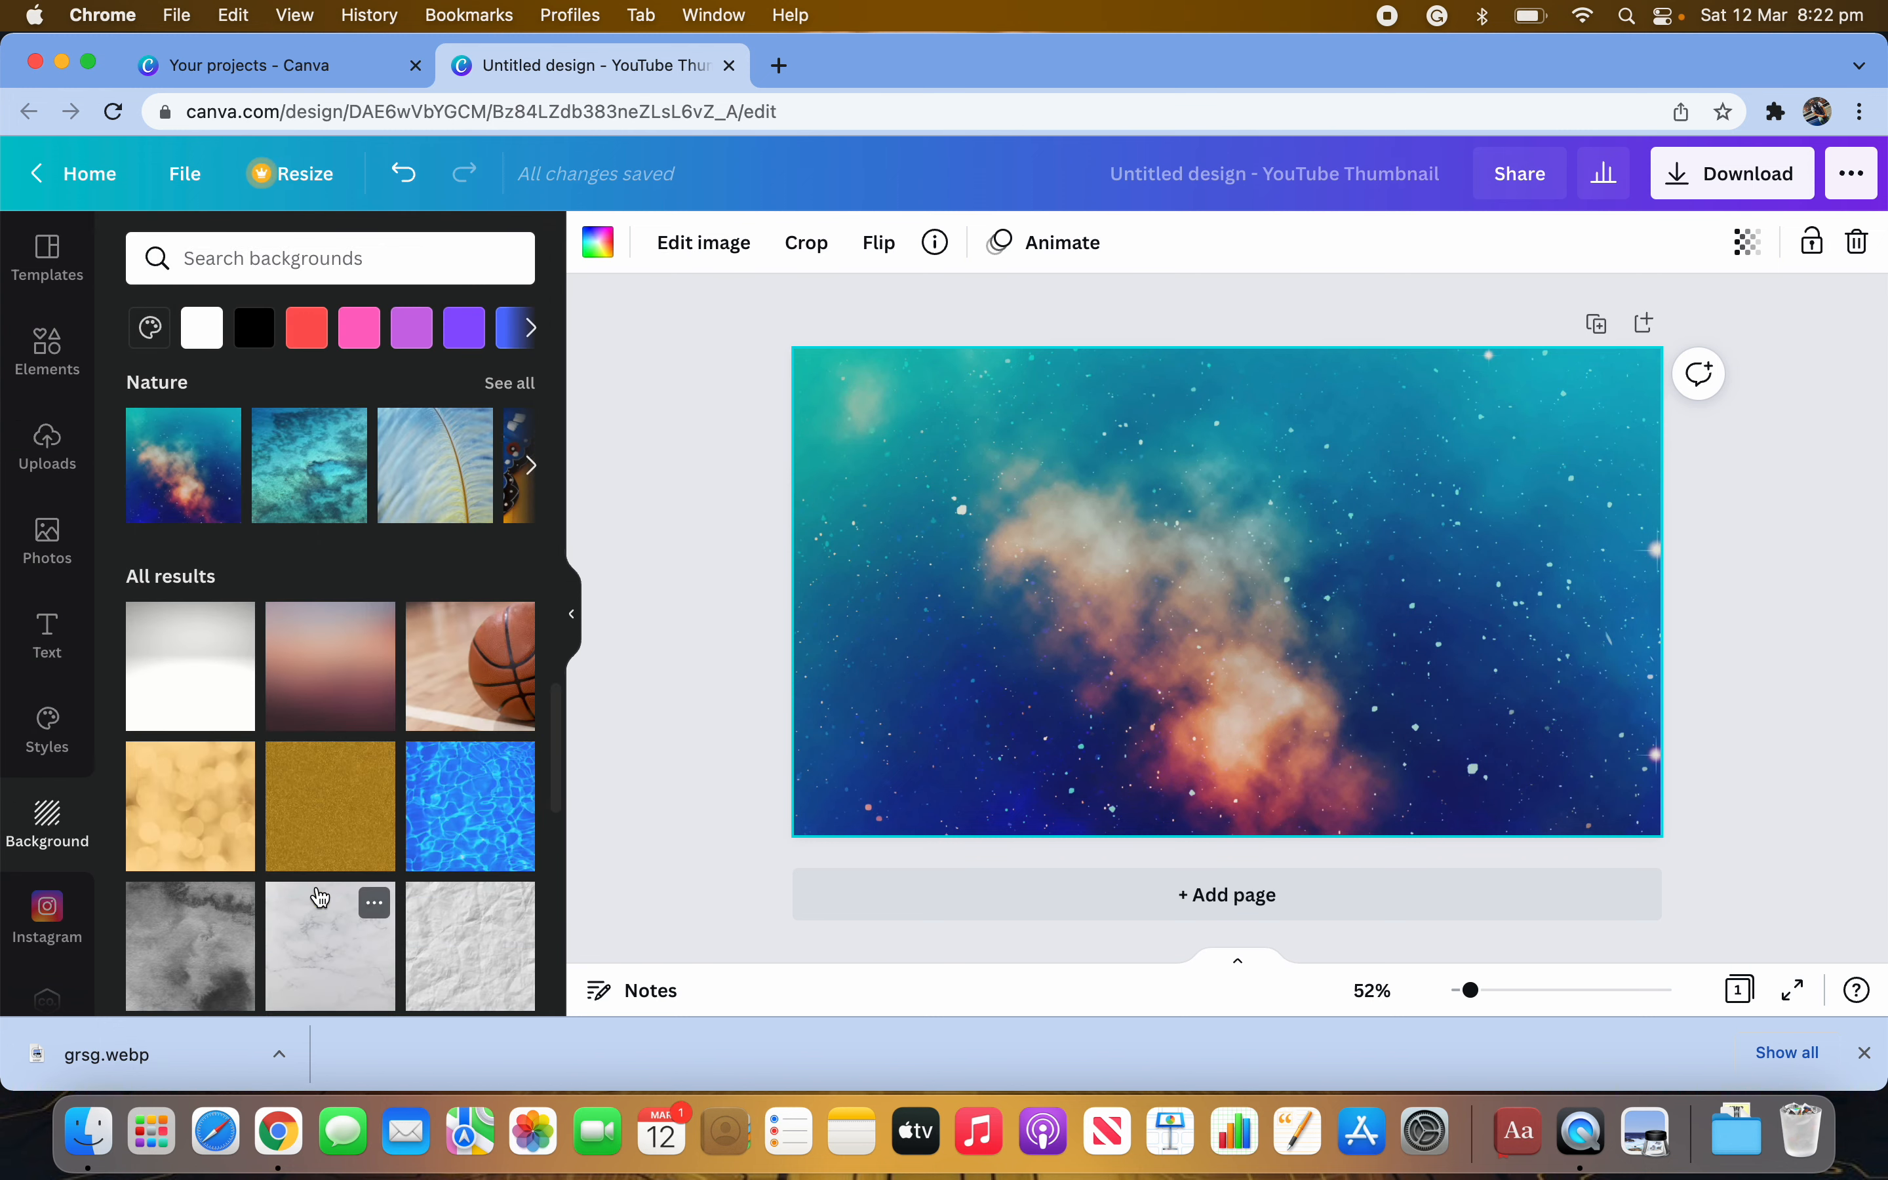
{"action": "scroll", "coordinate": [320, 898], "scroll_direction": "down", "scroll_amount": 1}
{"action": "left_click", "coordinate": [442, 747]}
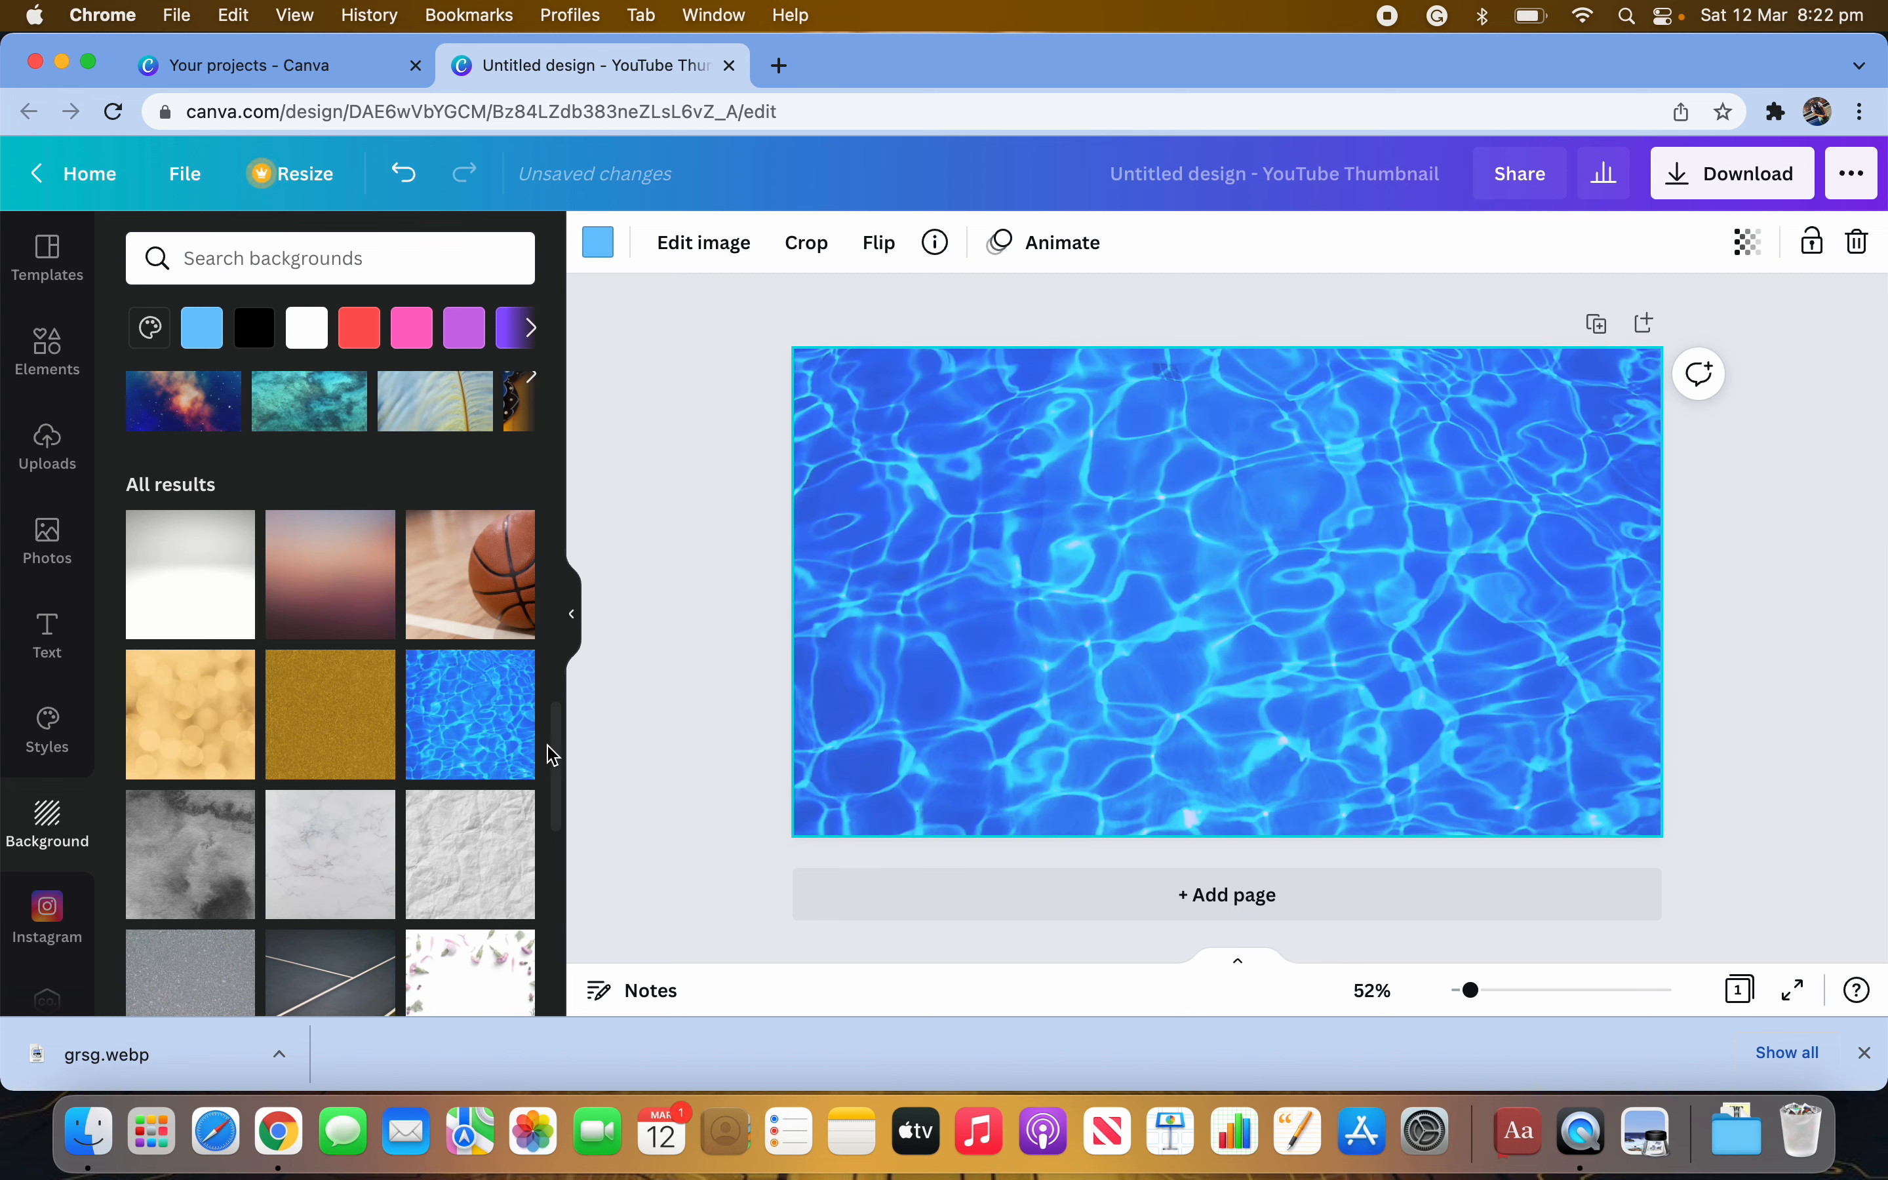
Upload grsg.webp from the Desktop and add the uploaded Beacons logo to the page.
{"action": "left_click", "coordinate": [43, 451]}
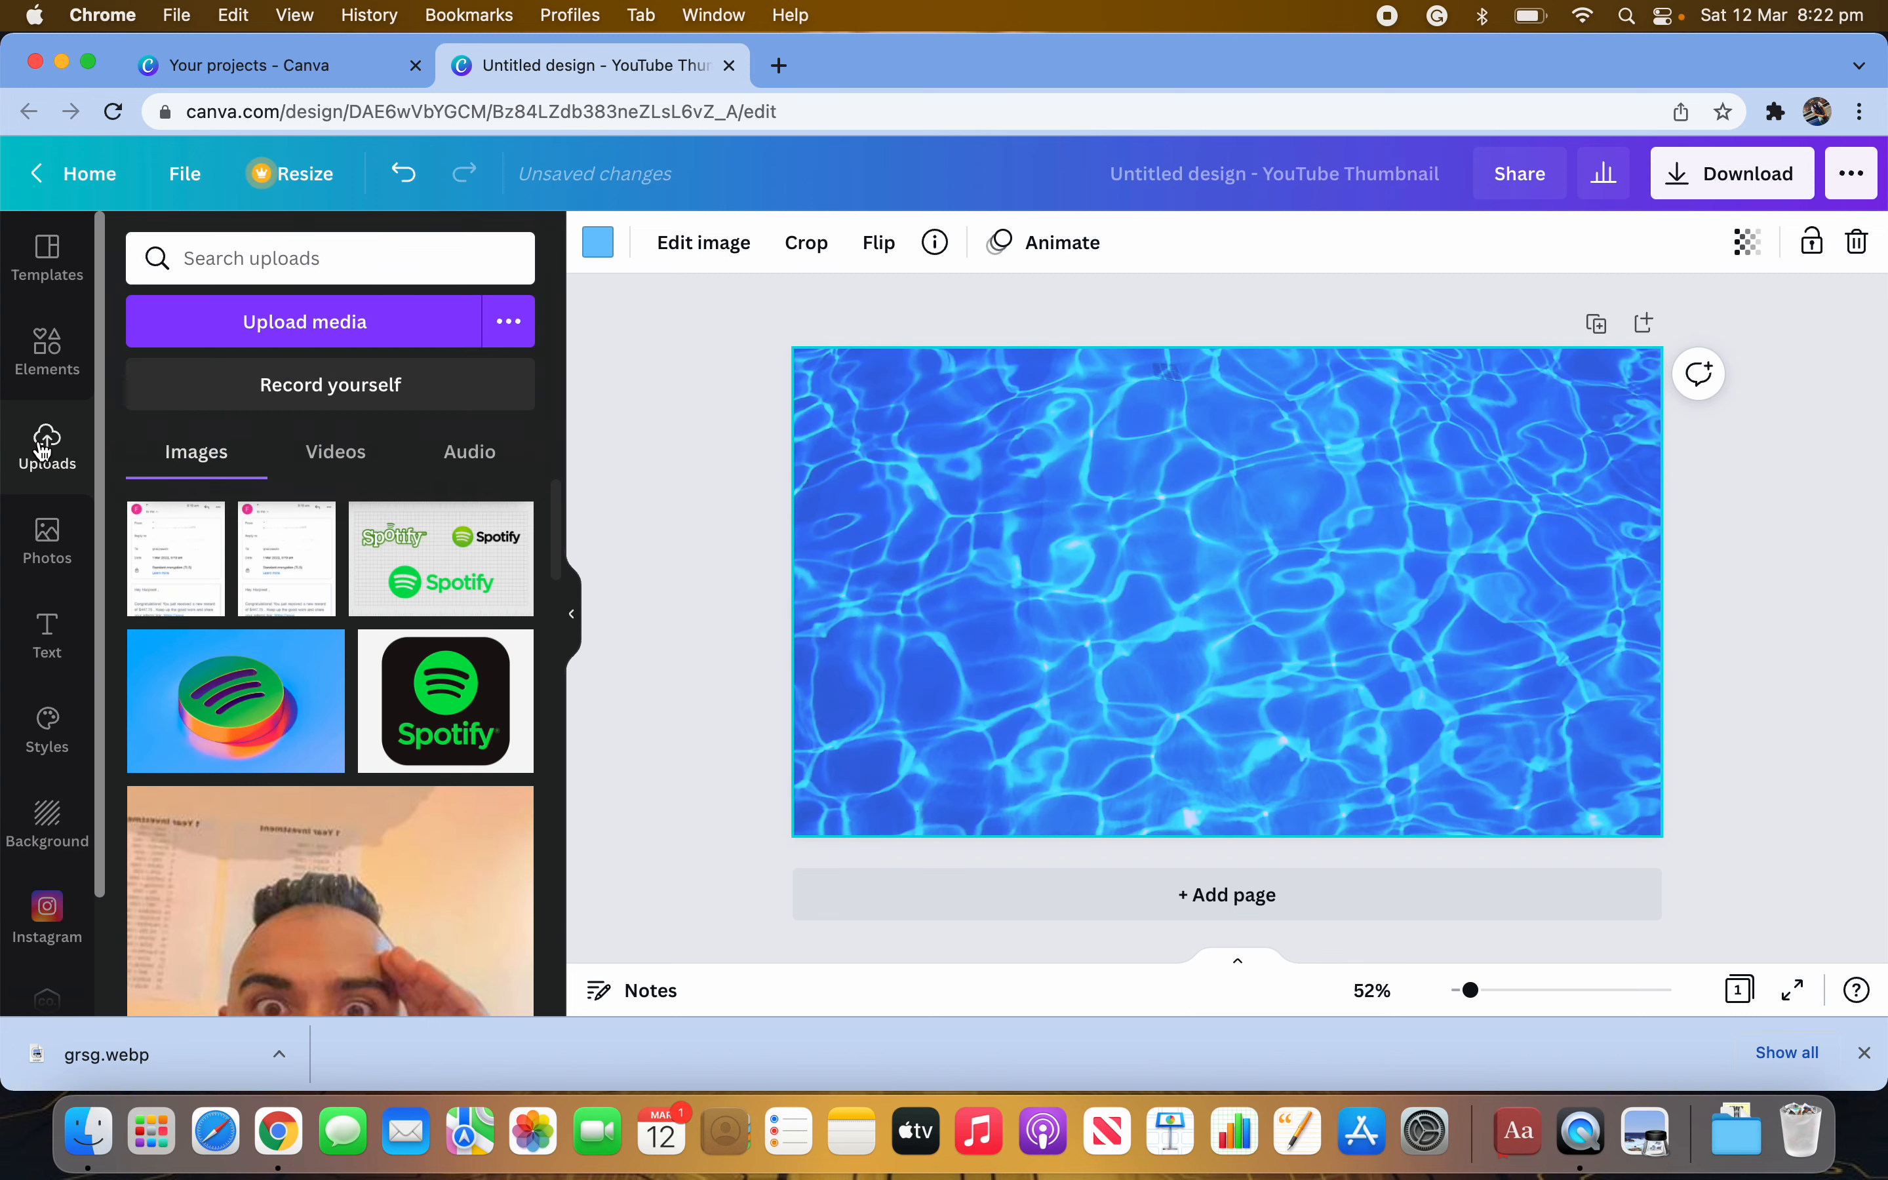
{"action": "left_click", "coordinate": [334, 331]}
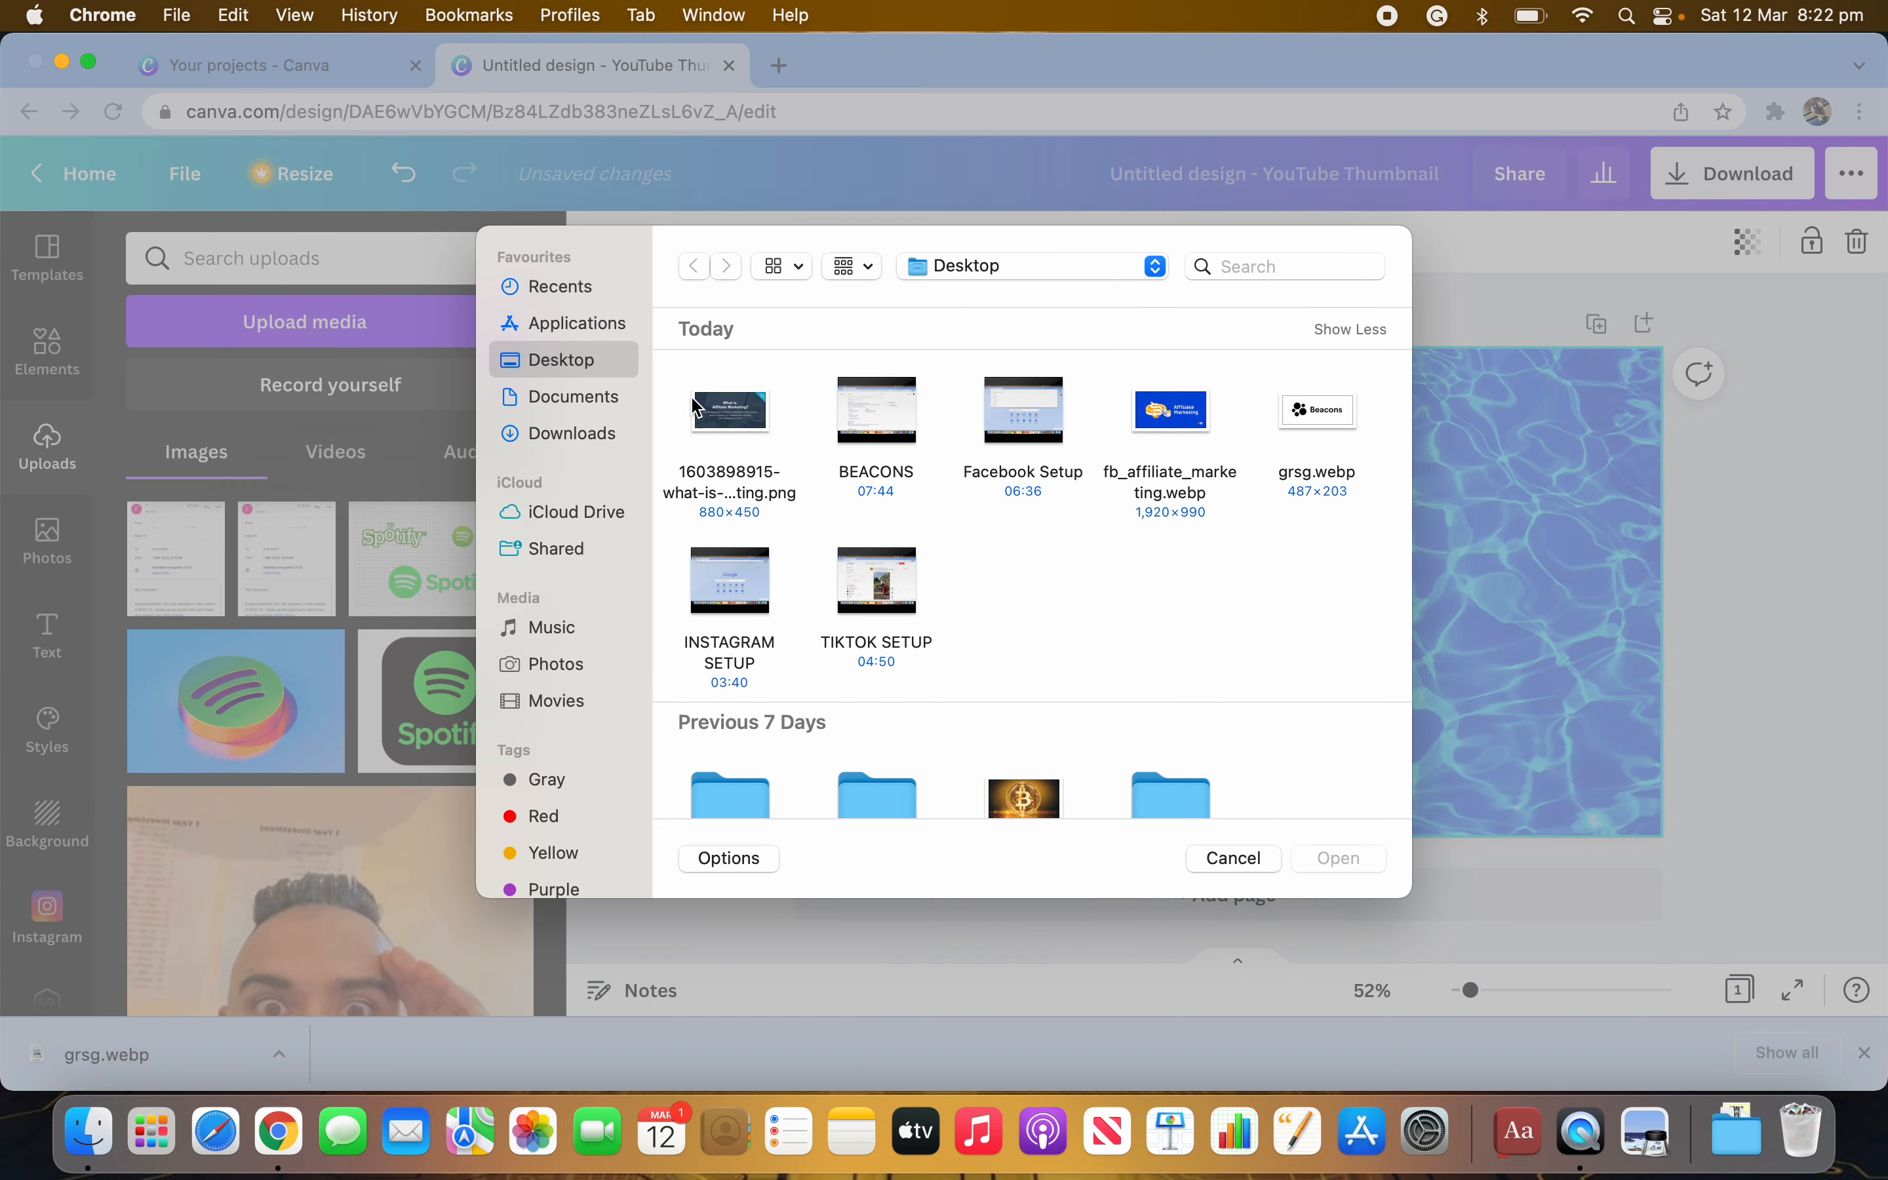
{"action": "scroll", "coordinate": [845, 636], "scroll_direction": "down", "scroll_amount": 2}
{"action": "scroll", "coordinate": [892, 684], "scroll_direction": "up", "scroll_amount": 2}
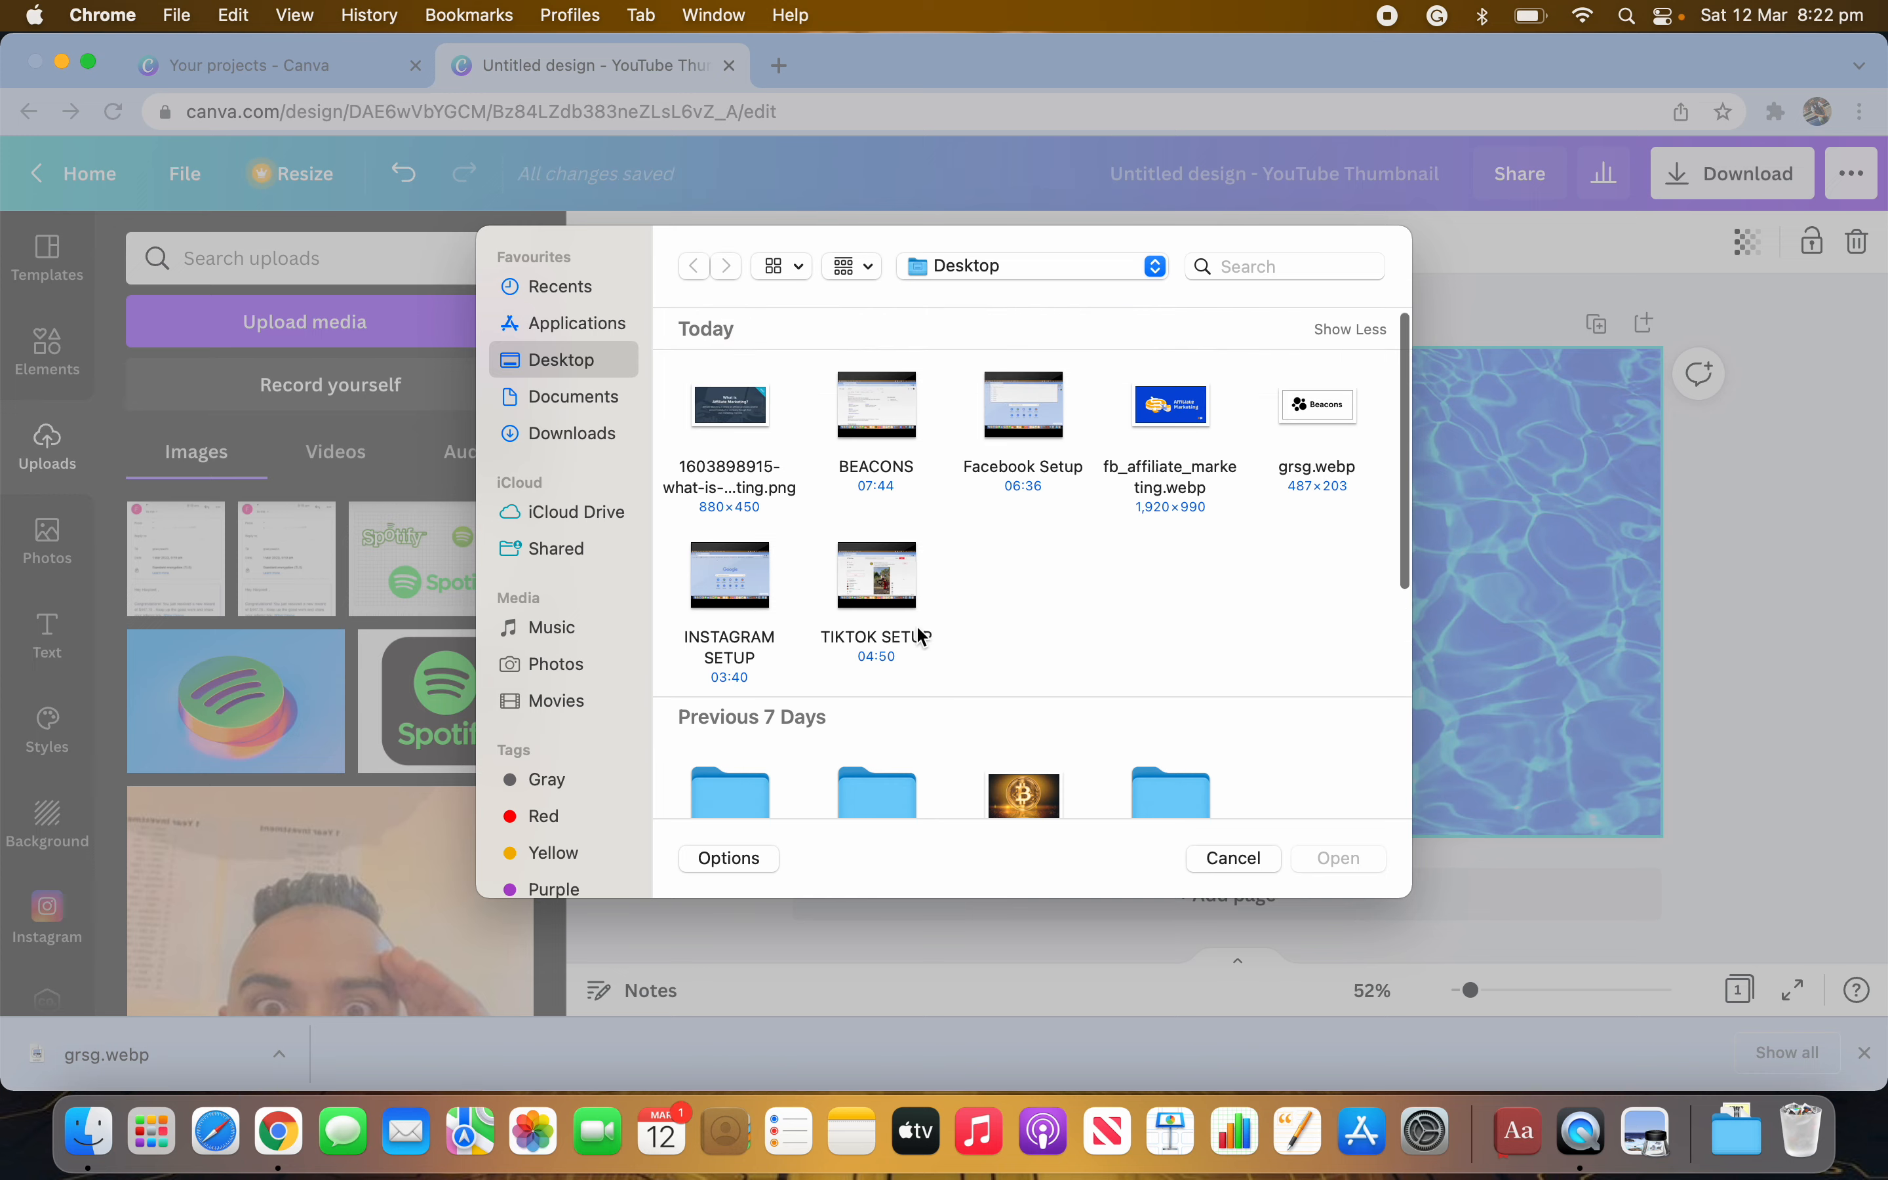
{"action": "left_click", "coordinate": [1329, 422]}
{"action": "left_click", "coordinate": [1341, 857]}
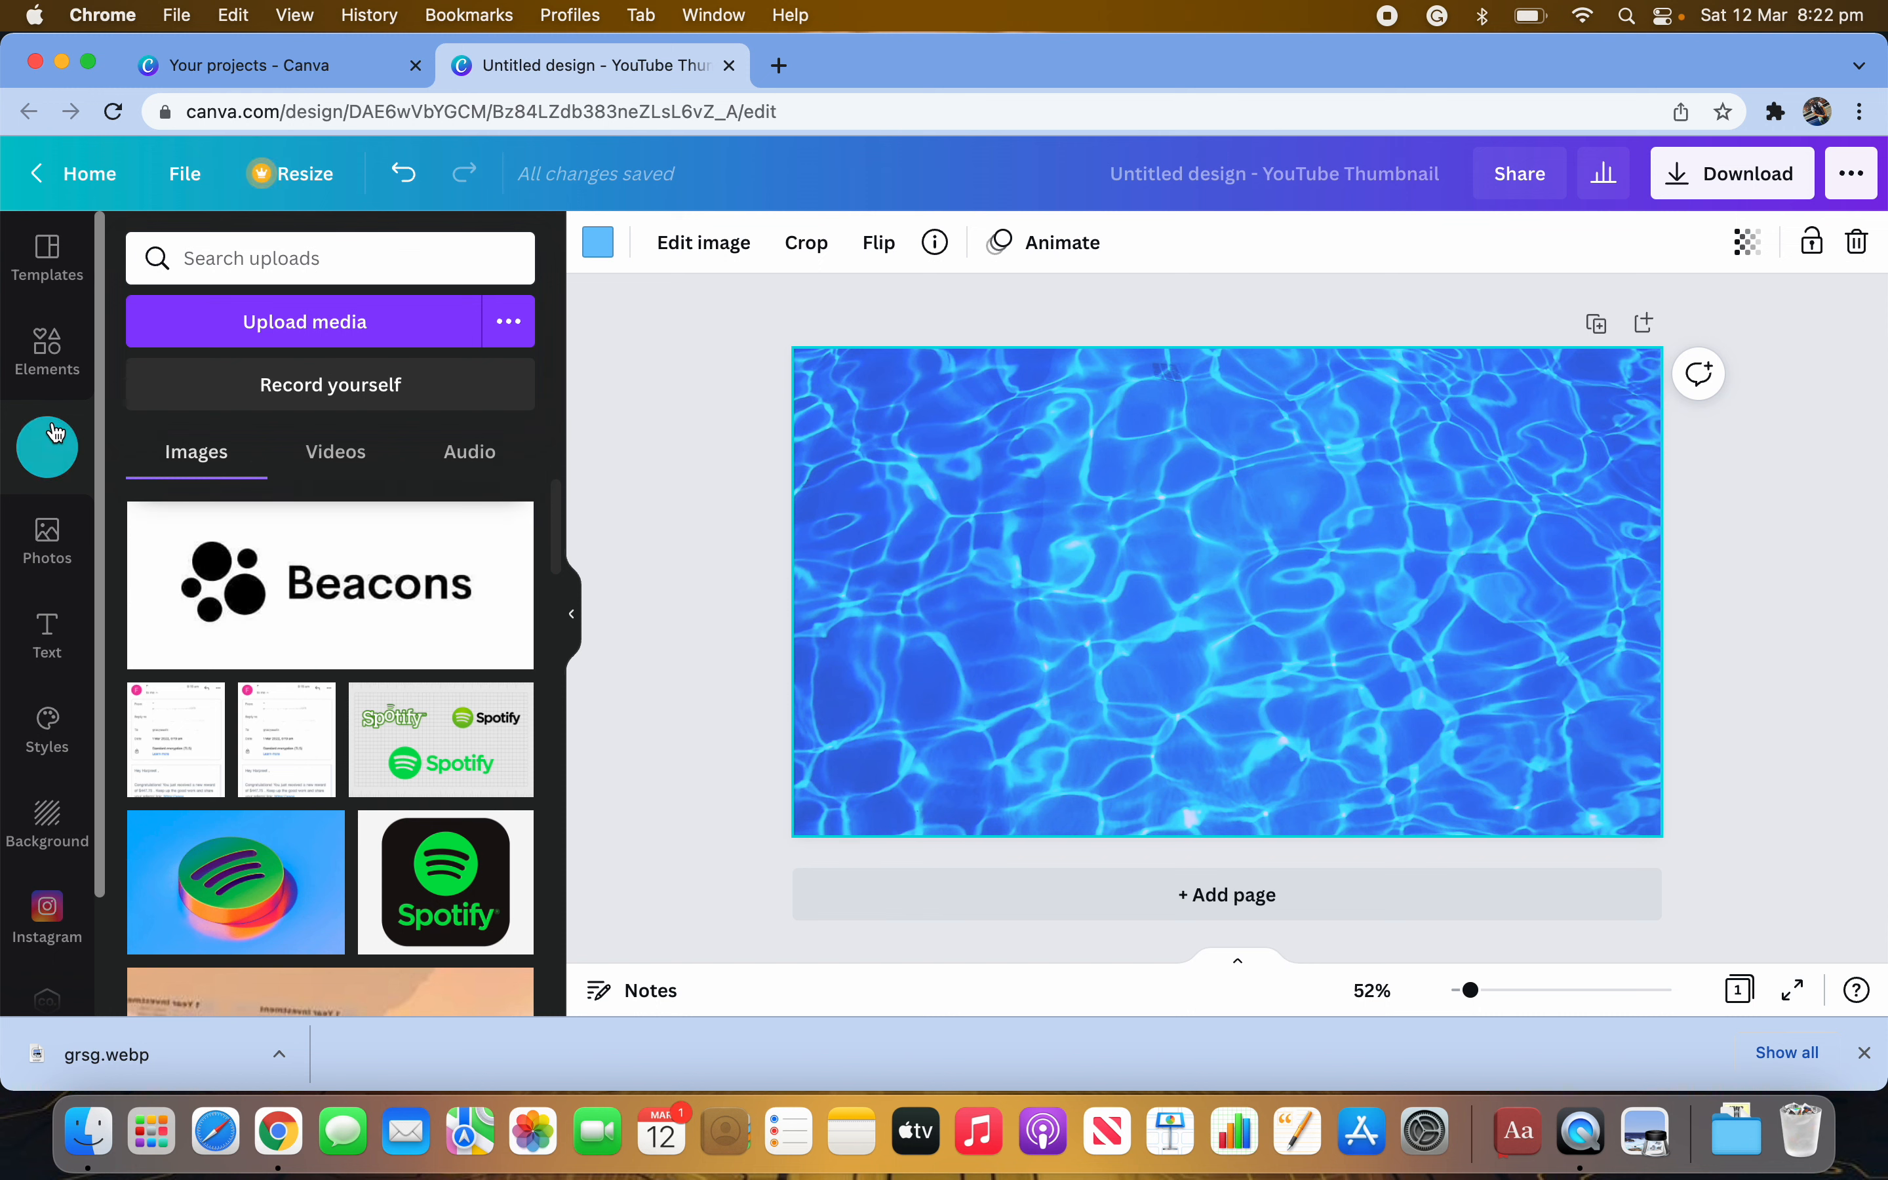
{"action": "left_click", "coordinate": [328, 586]}
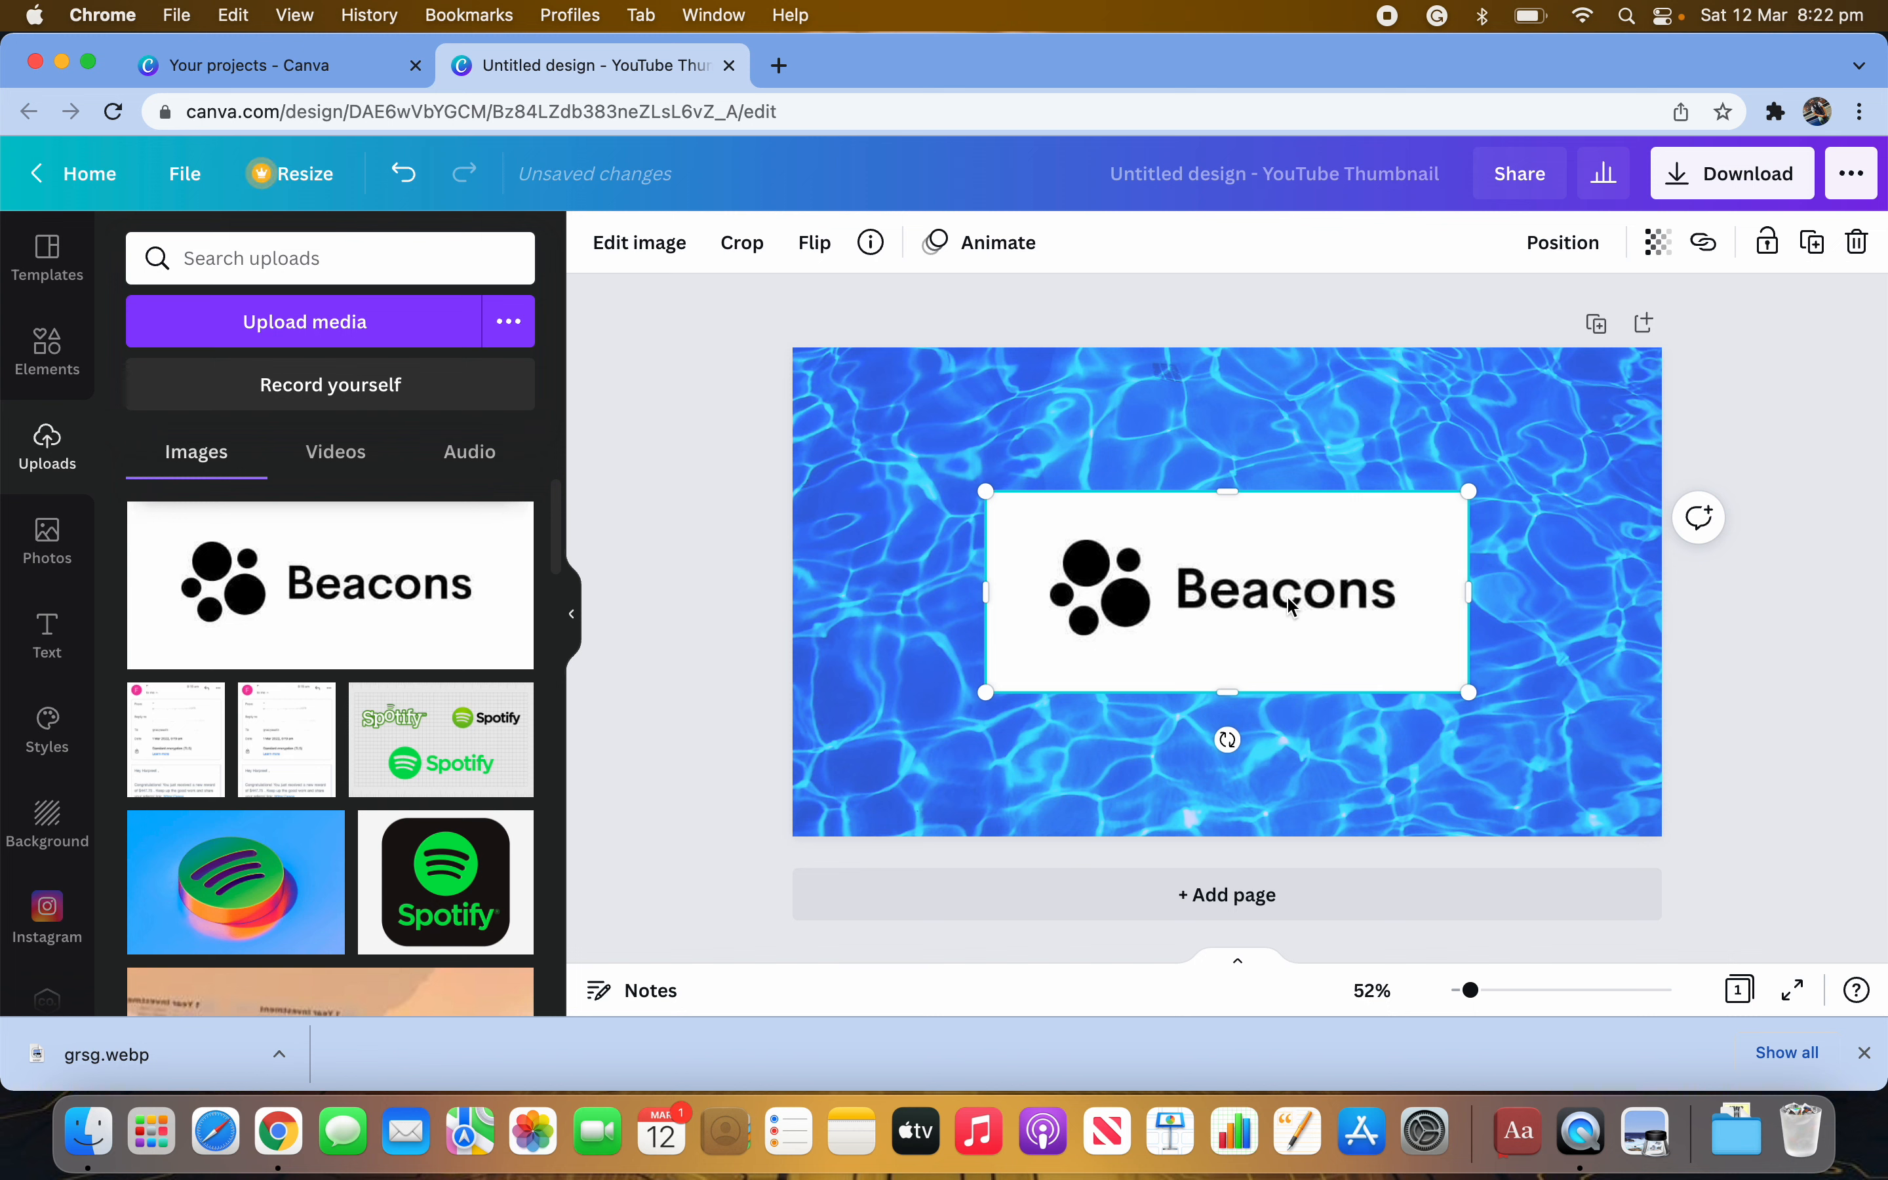
Remove the white background of the Beacons logo with the BG Remover effect.
{"action": "left_click", "coordinate": [630, 250]}
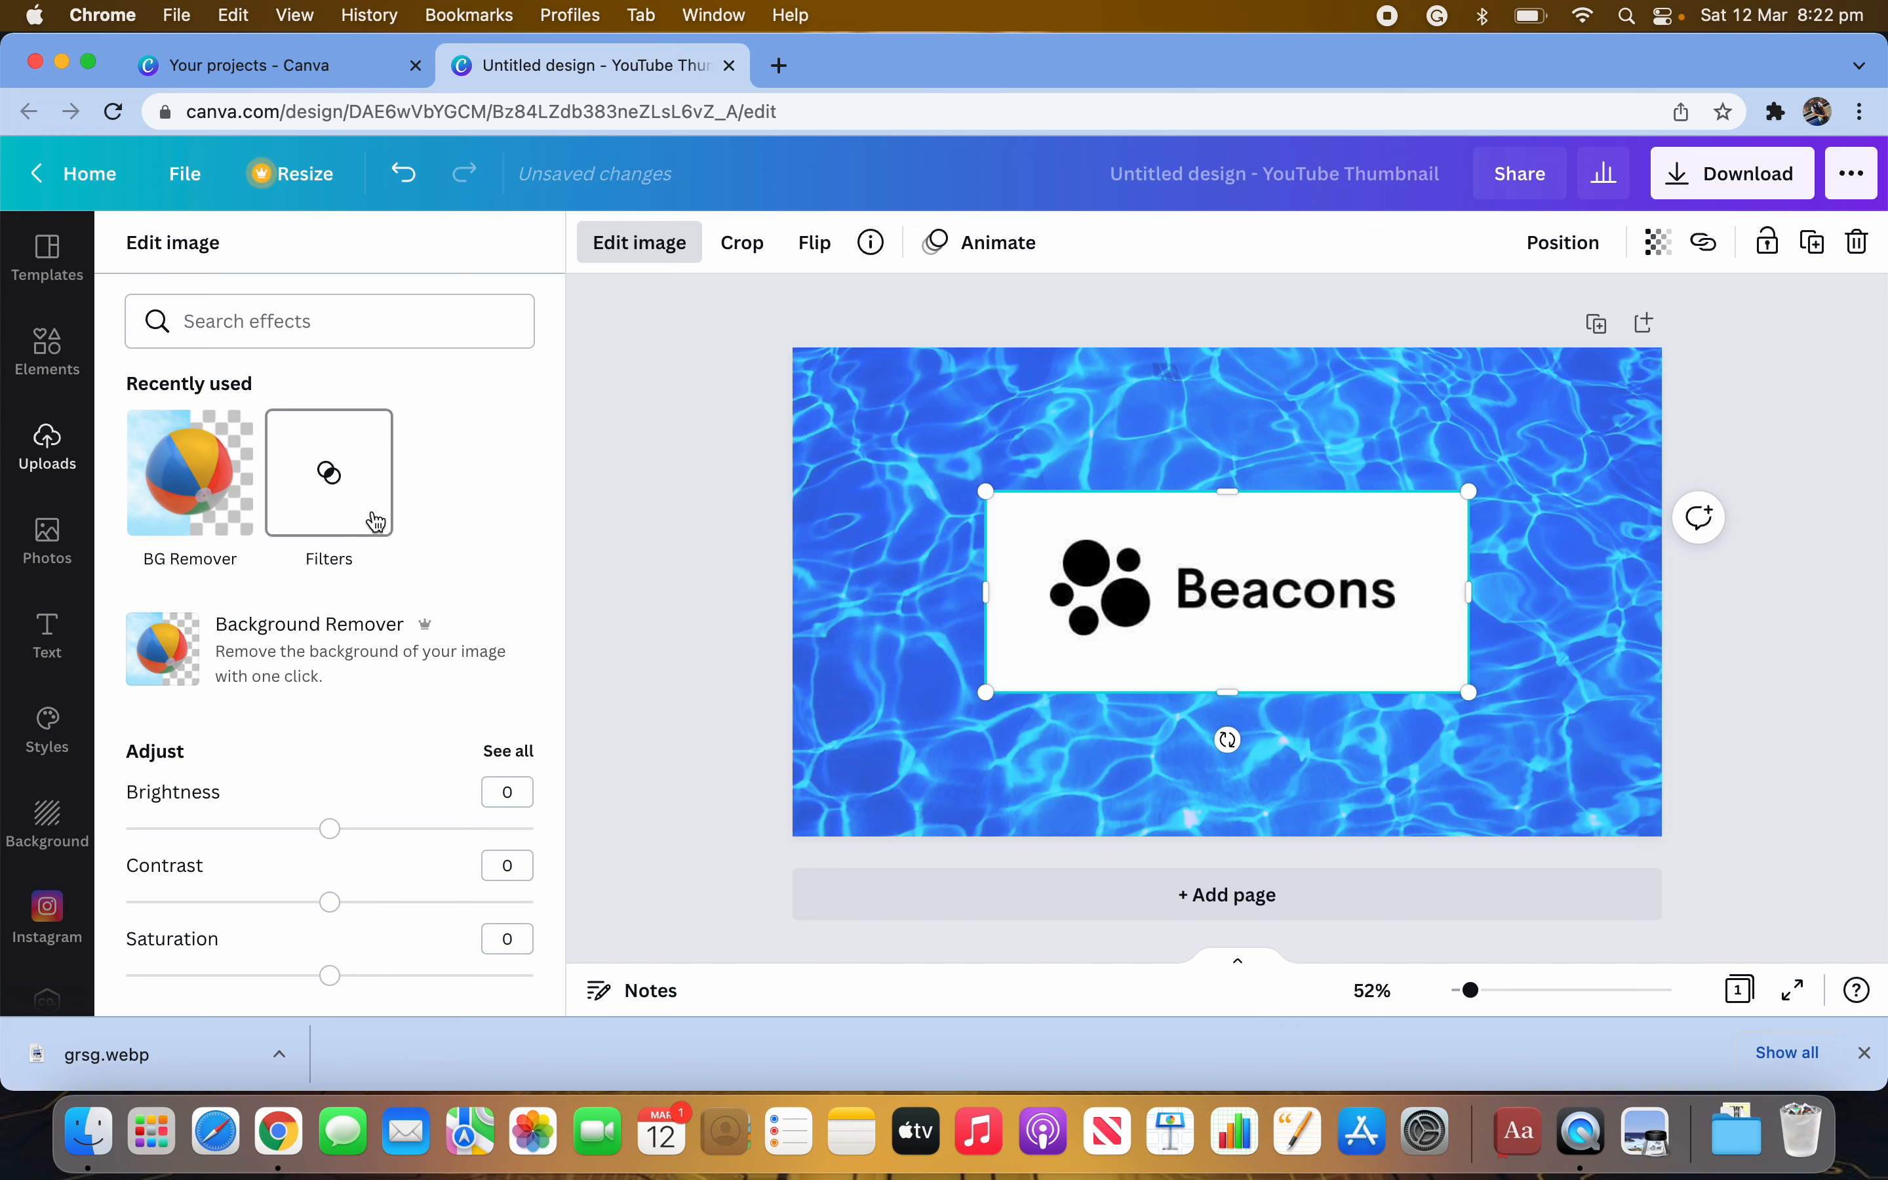
{"action": "scroll", "coordinate": [406, 765], "scroll_direction": "down", "scroll_amount": 5}
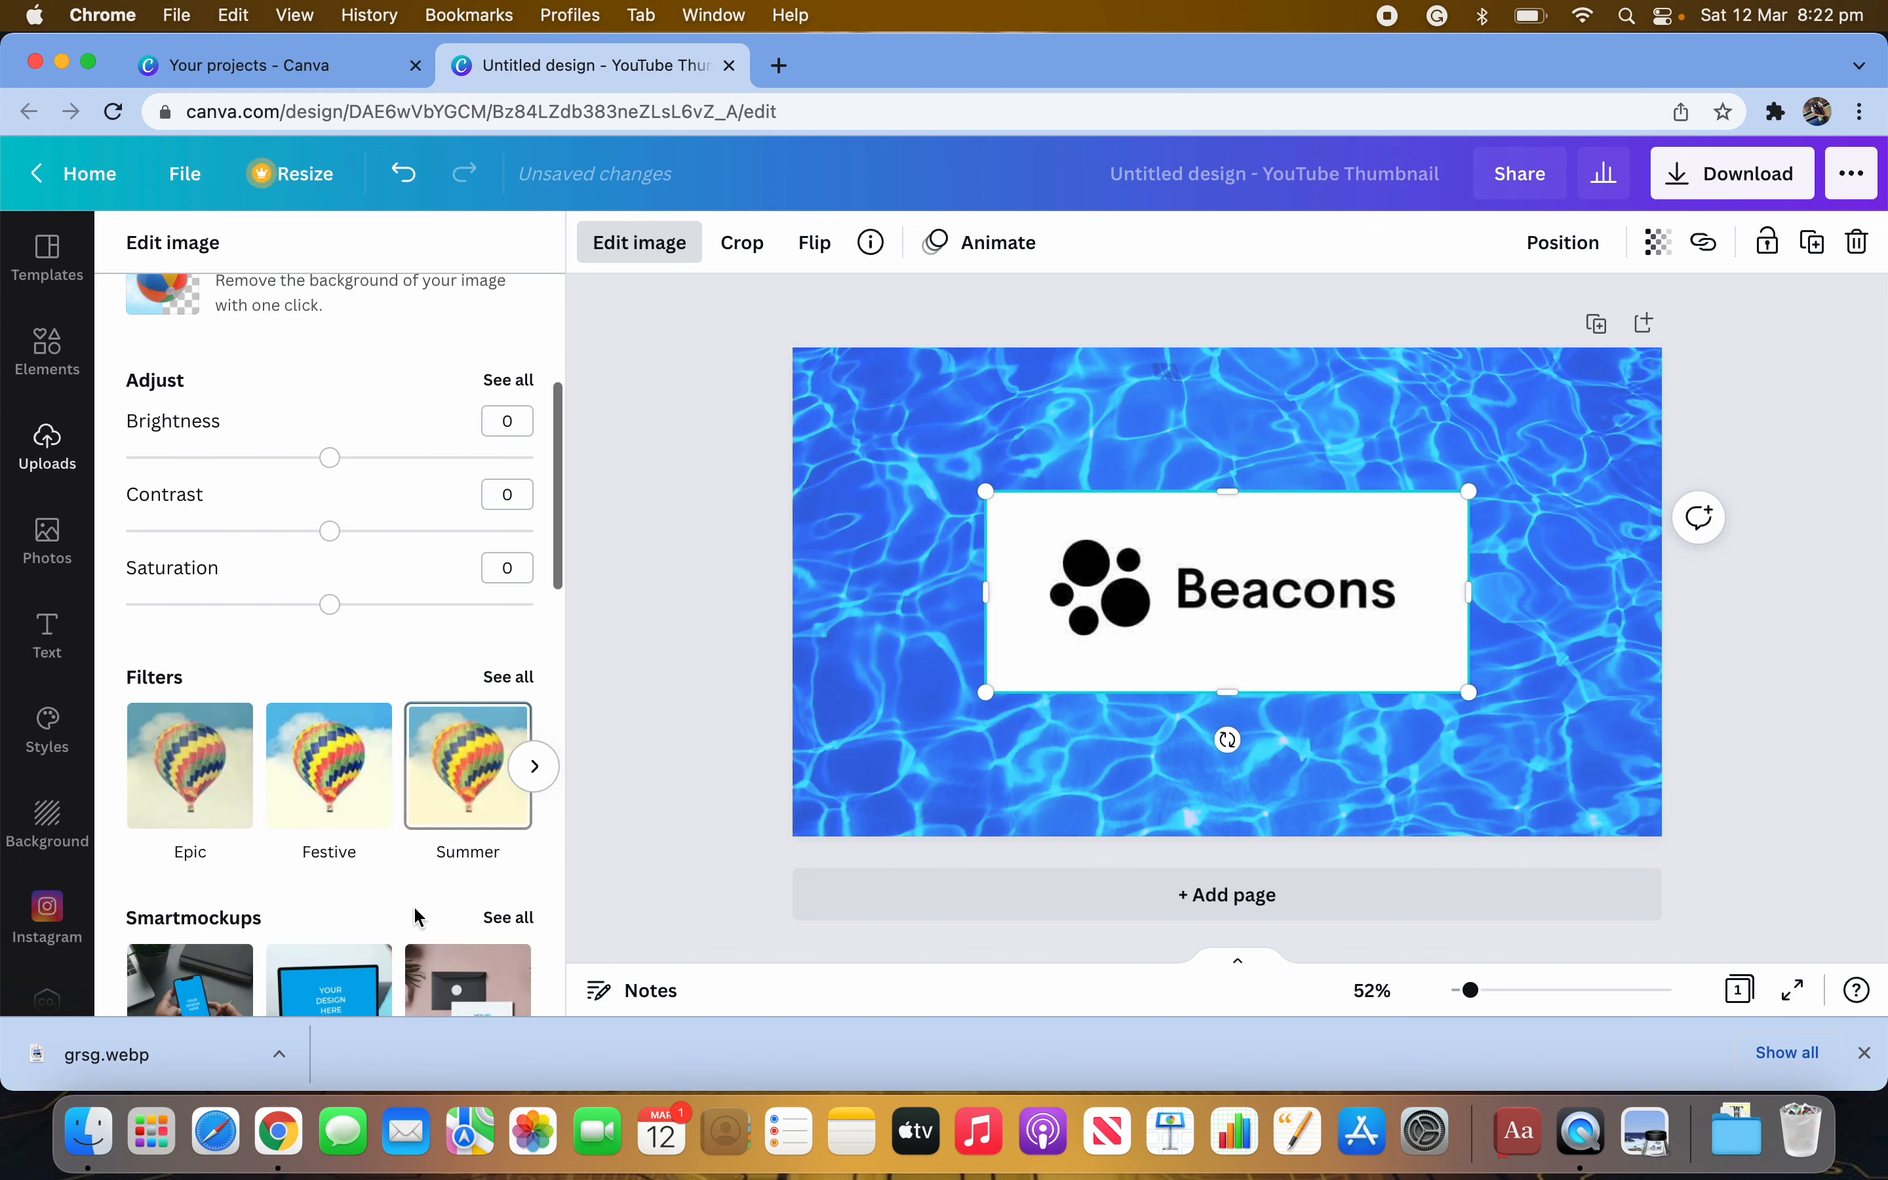
{"action": "scroll", "coordinate": [436, 492], "scroll_direction": "up", "scroll_amount": 5}
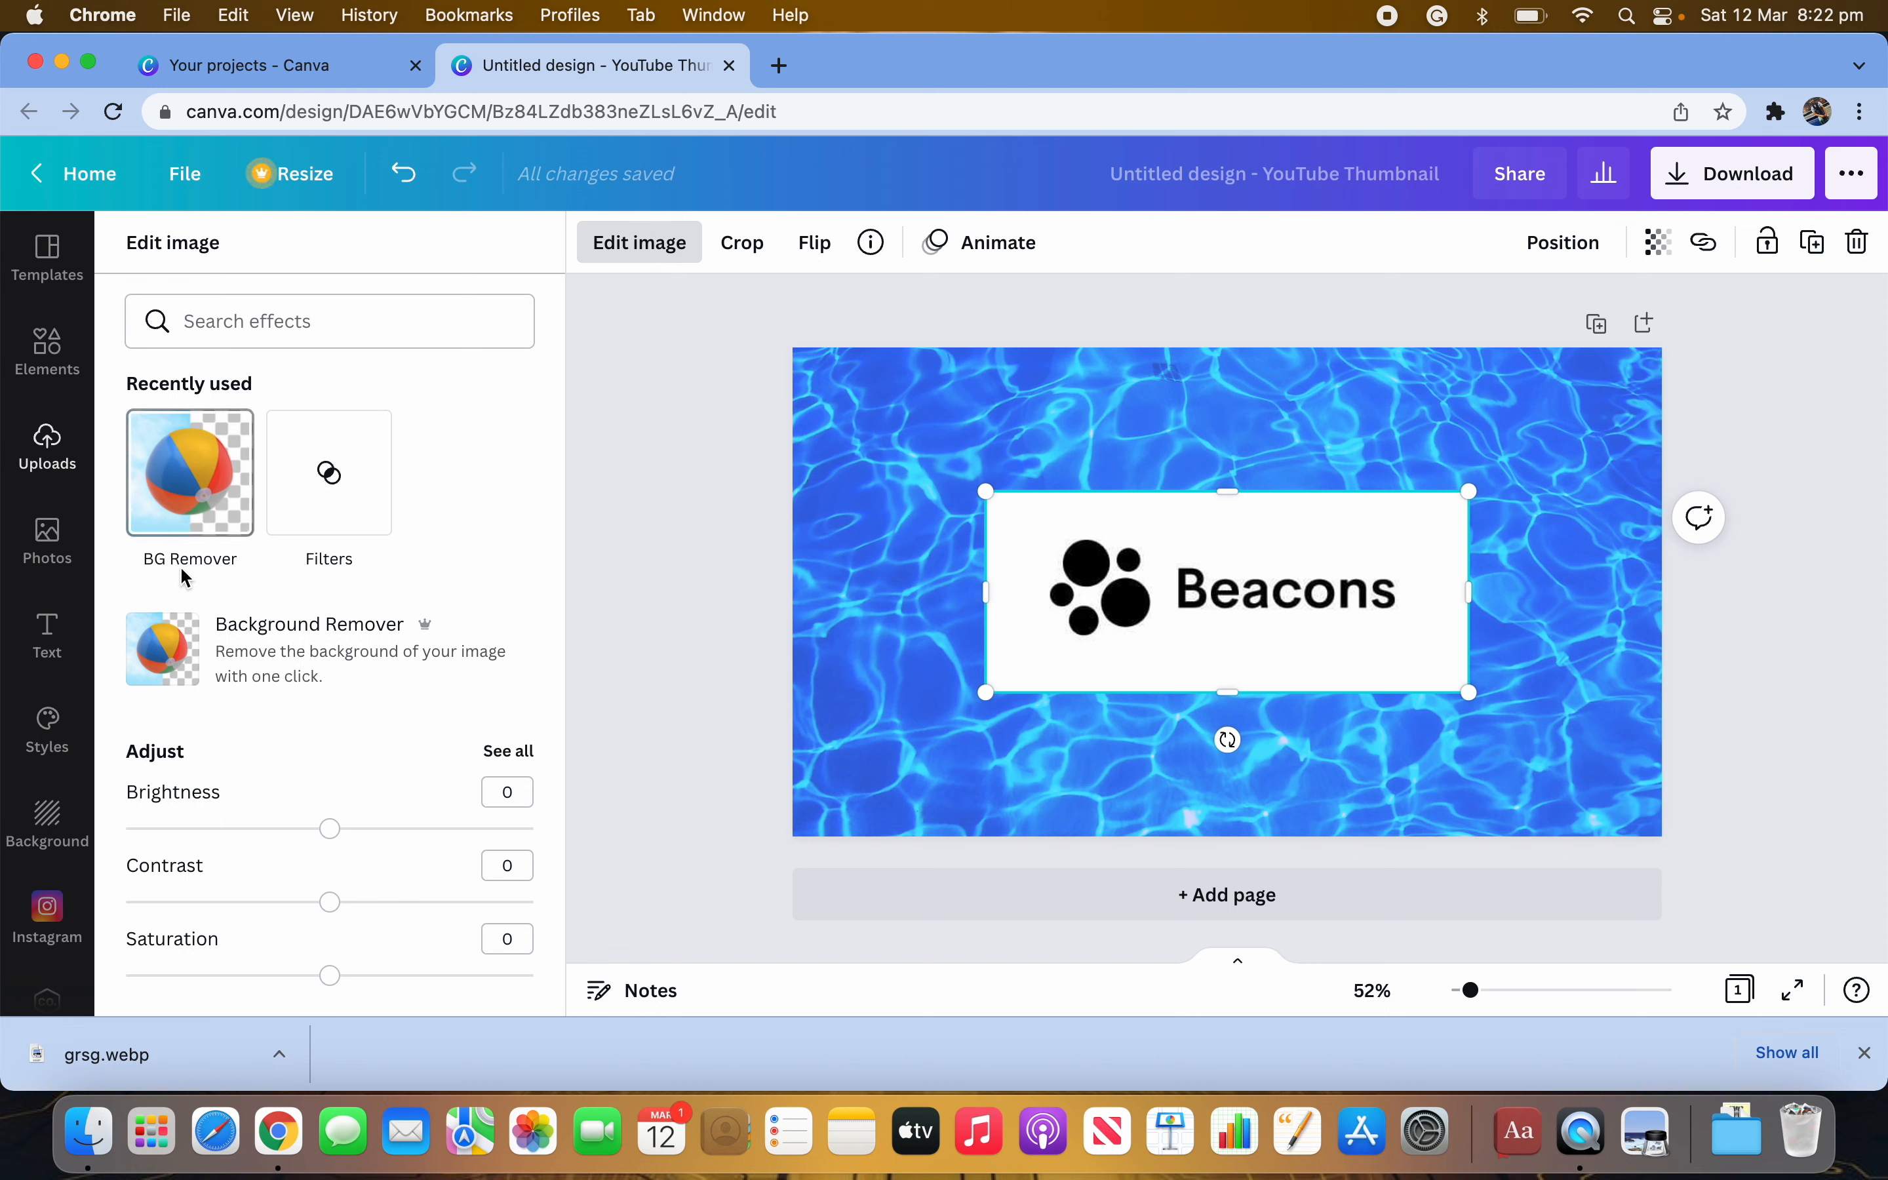
{"action": "left_click", "coordinate": [202, 487]}
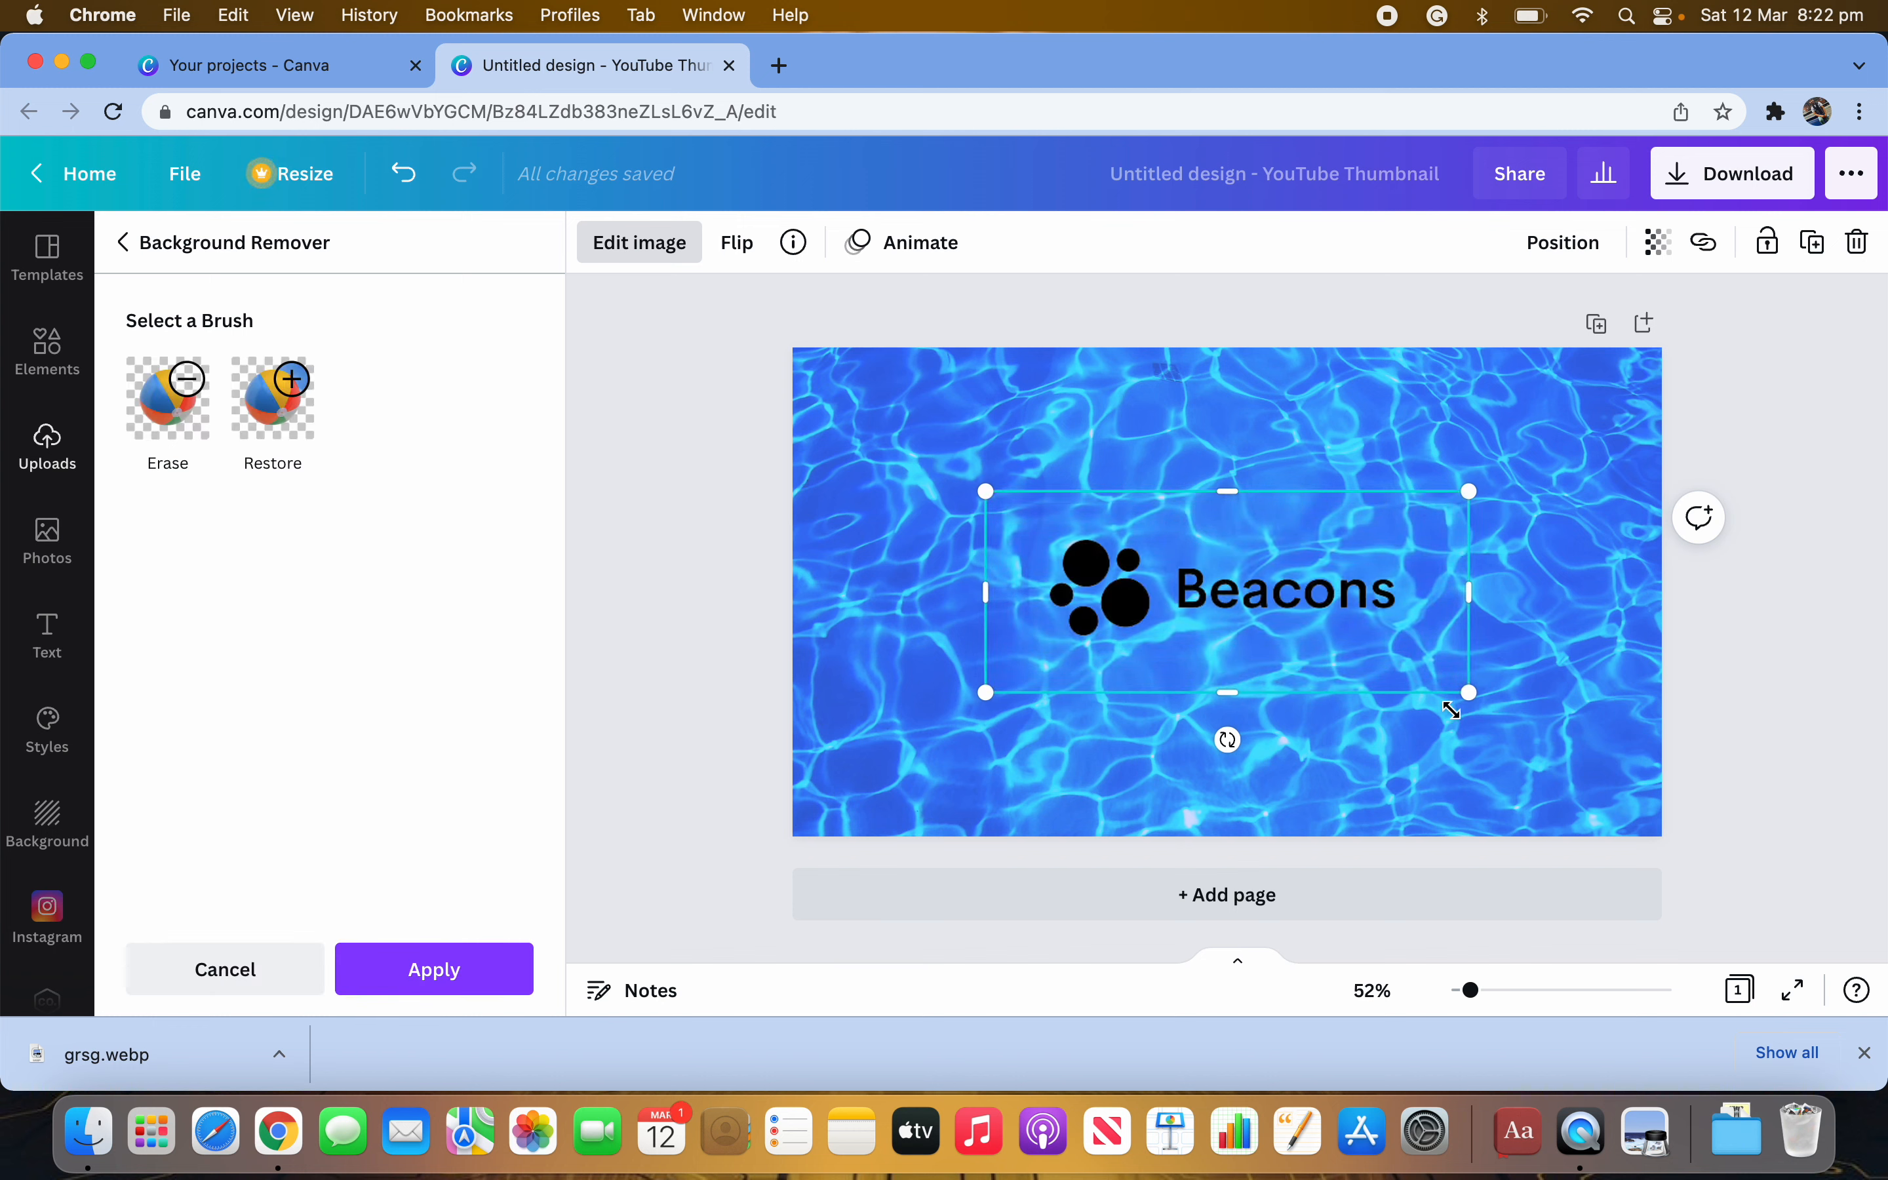
Enlarge the Beacons logo to nearly the full page width, centre it horizontally and leave the image editing.
{"action": "left_click_drag", "start_coordinate": [1465, 693], "coordinate": [1530, 813]}
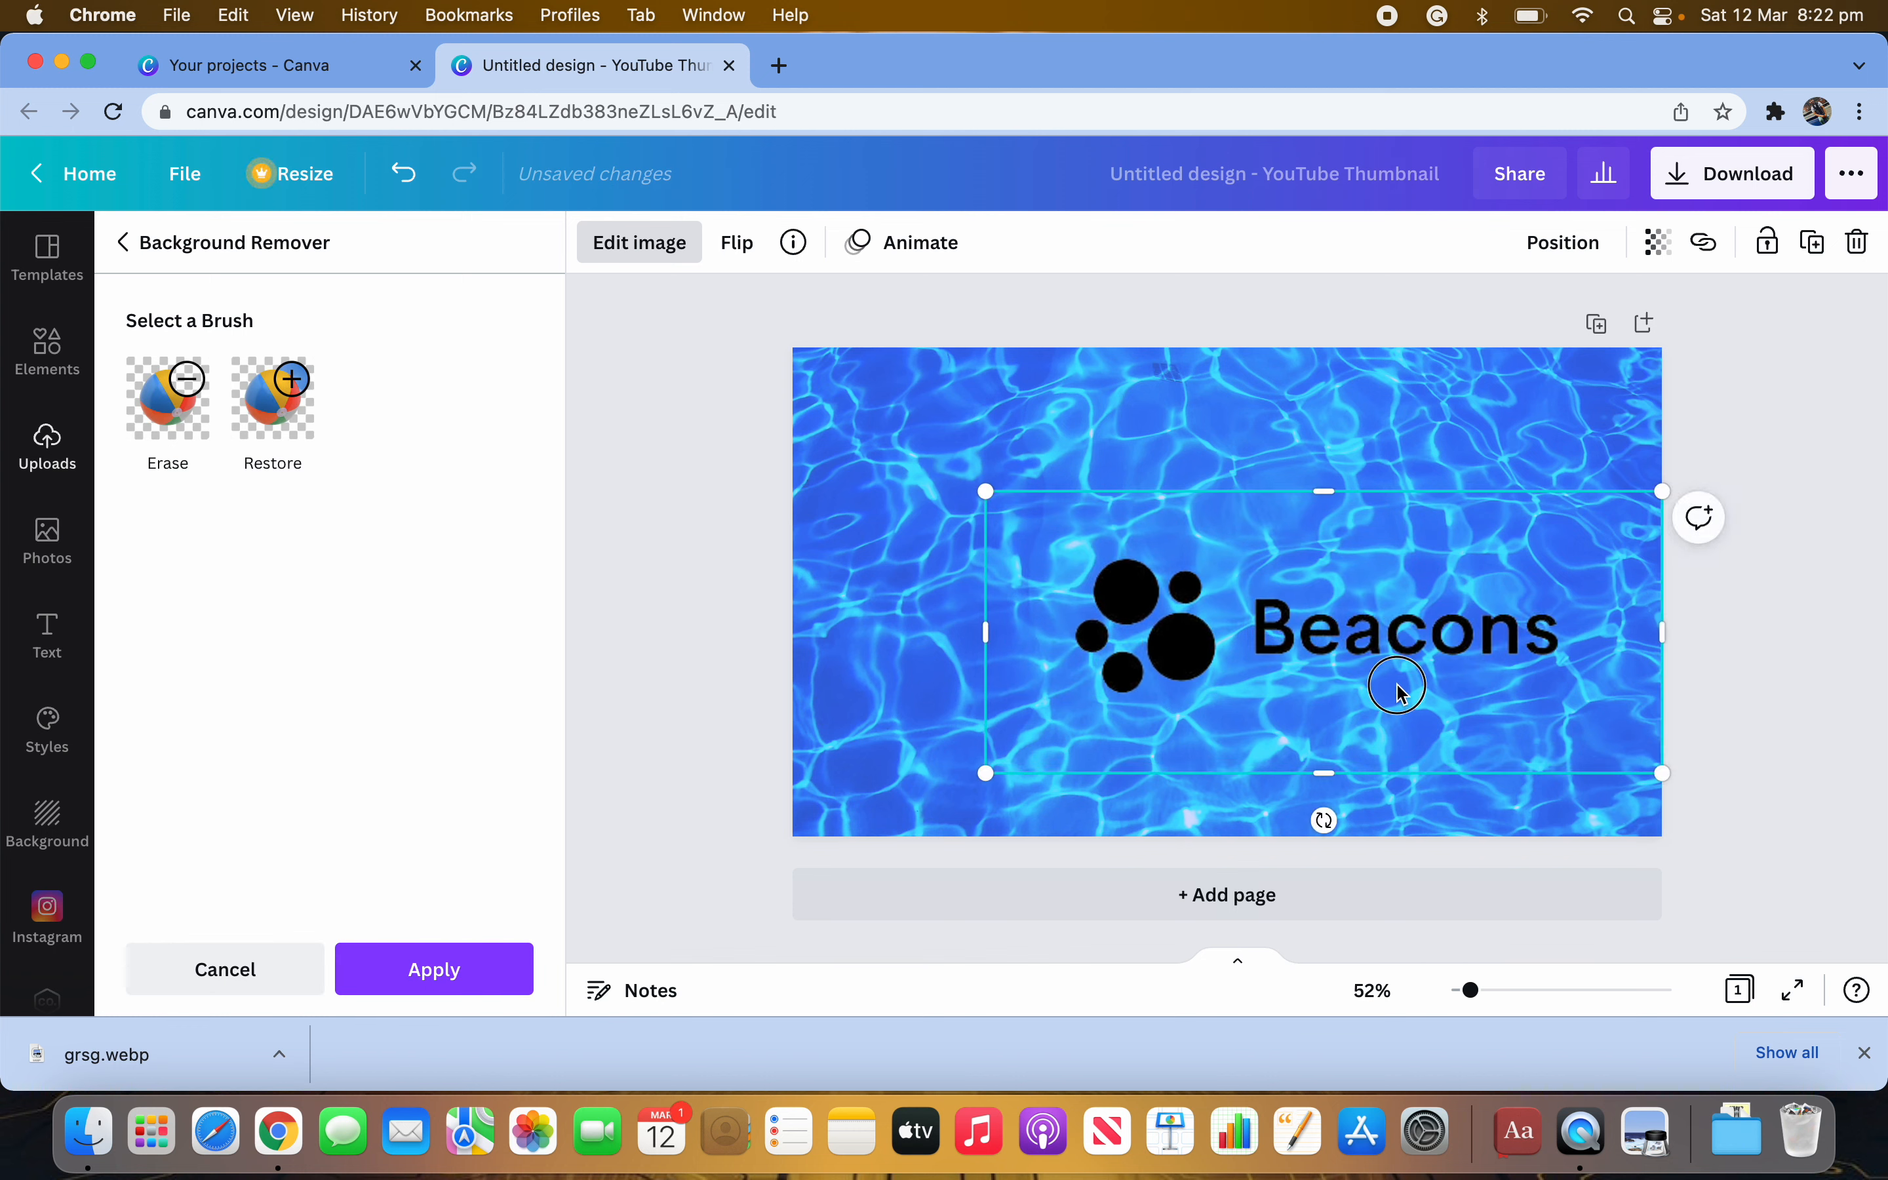
{"action": "left_click_drag", "start_coordinate": [1390, 683], "coordinate": [1281, 646]}
{"action": "left_click_drag", "start_coordinate": [866, 734], "coordinate": [689, 804]}
{"action": "key", "text": "Escape"}
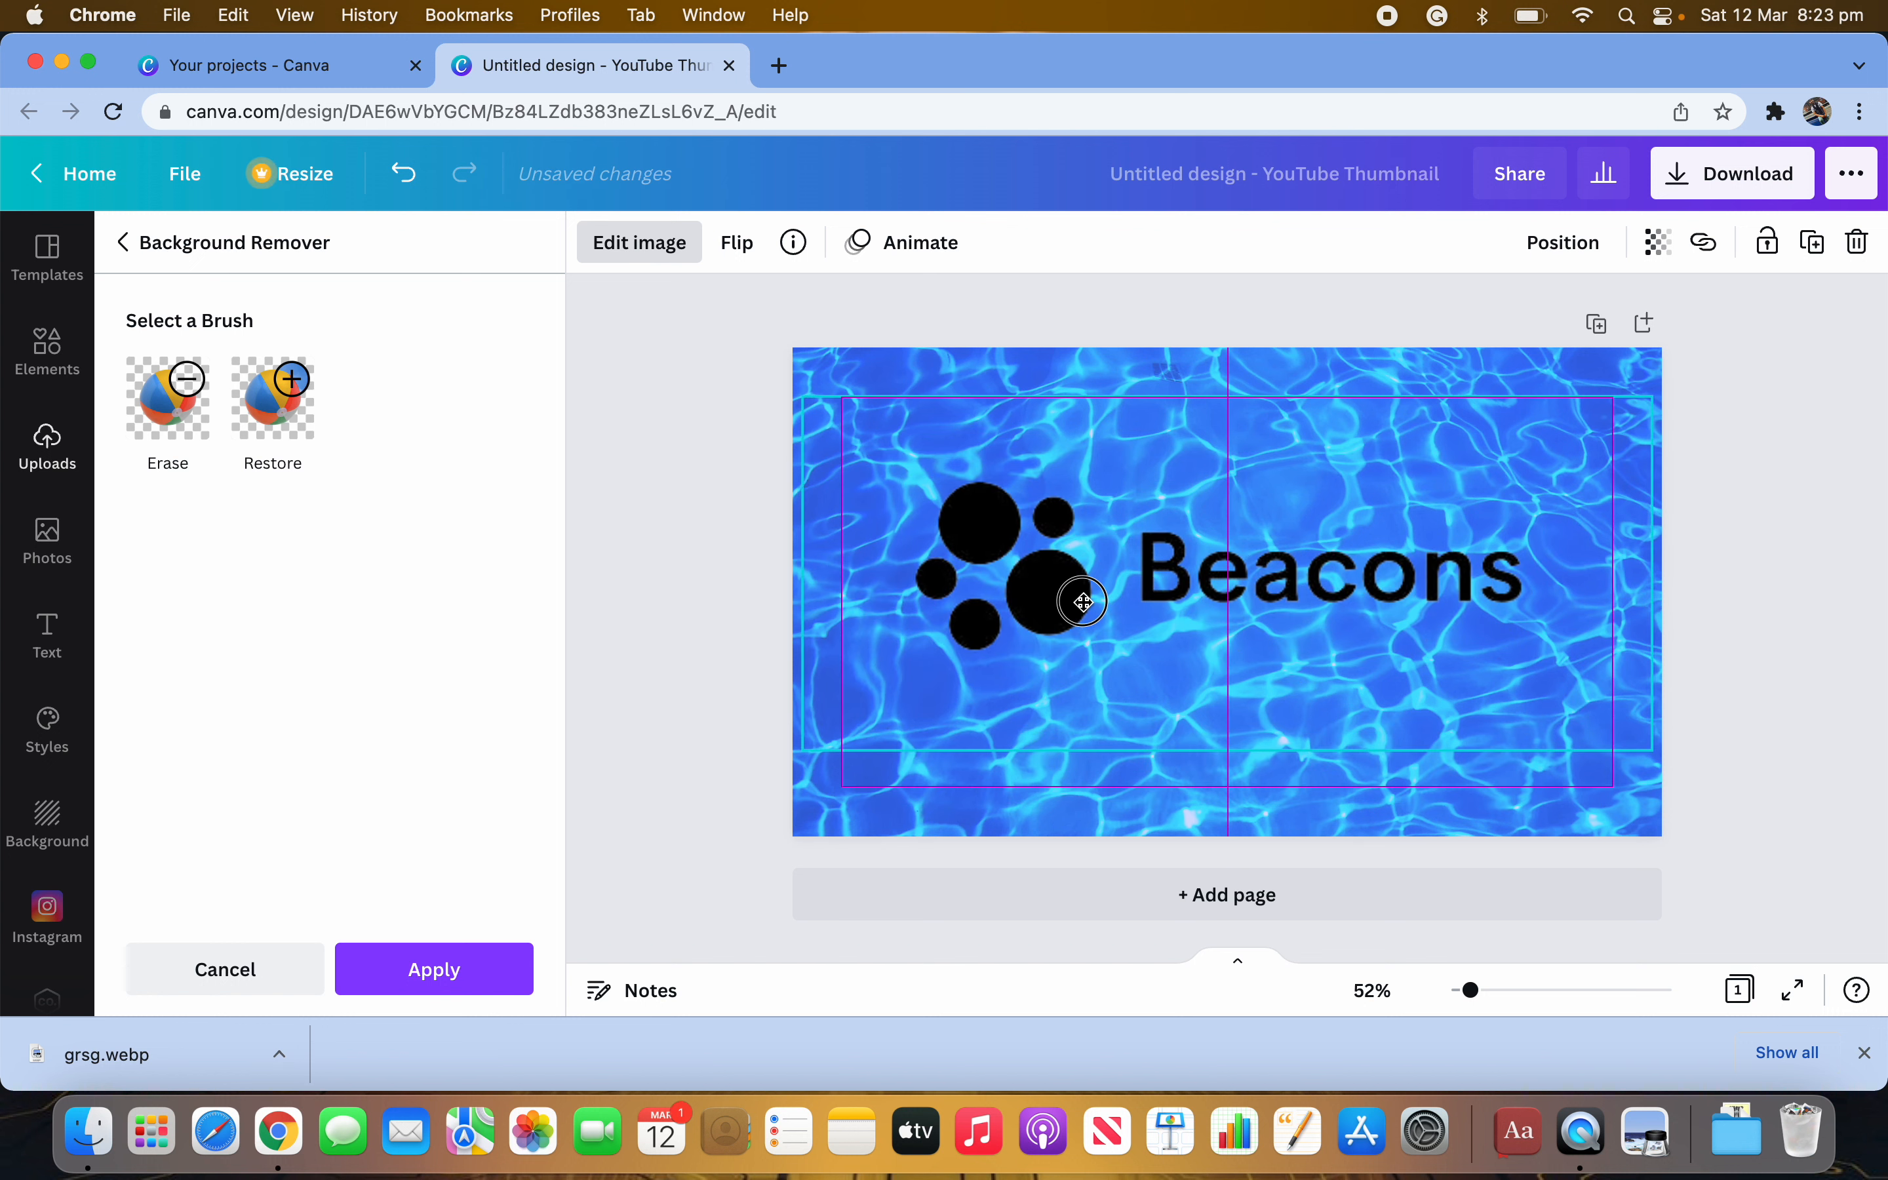
{"action": "left_click", "coordinate": [648, 605]}
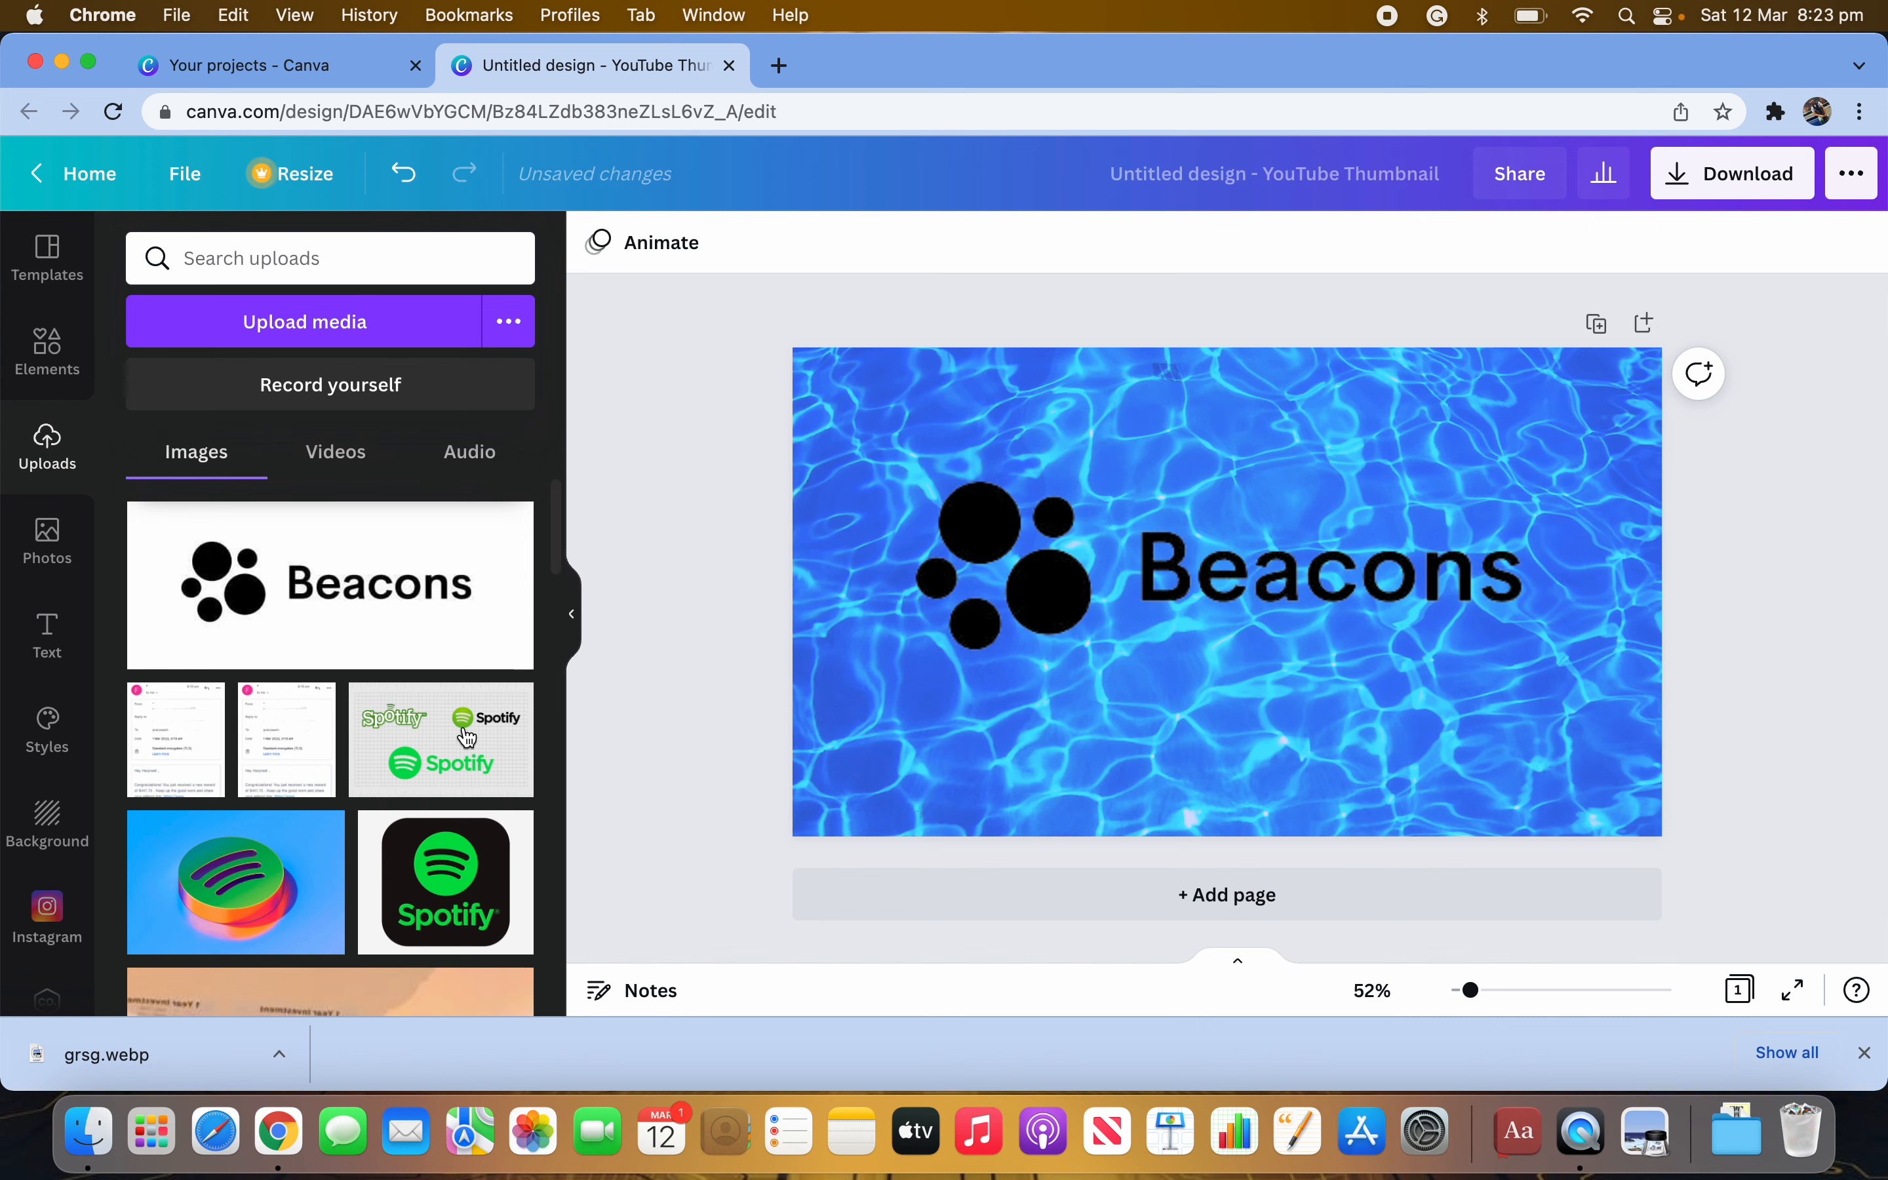
Add the uploaded photo of the surprised man with a raised hand to the page.
{"action": "scroll", "coordinate": [365, 780], "scroll_direction": "down", "scroll_amount": 5}
{"action": "scroll", "coordinate": [366, 780], "scroll_direction": "down", "scroll_amount": 3}
{"action": "left_click", "coordinate": [381, 655]}
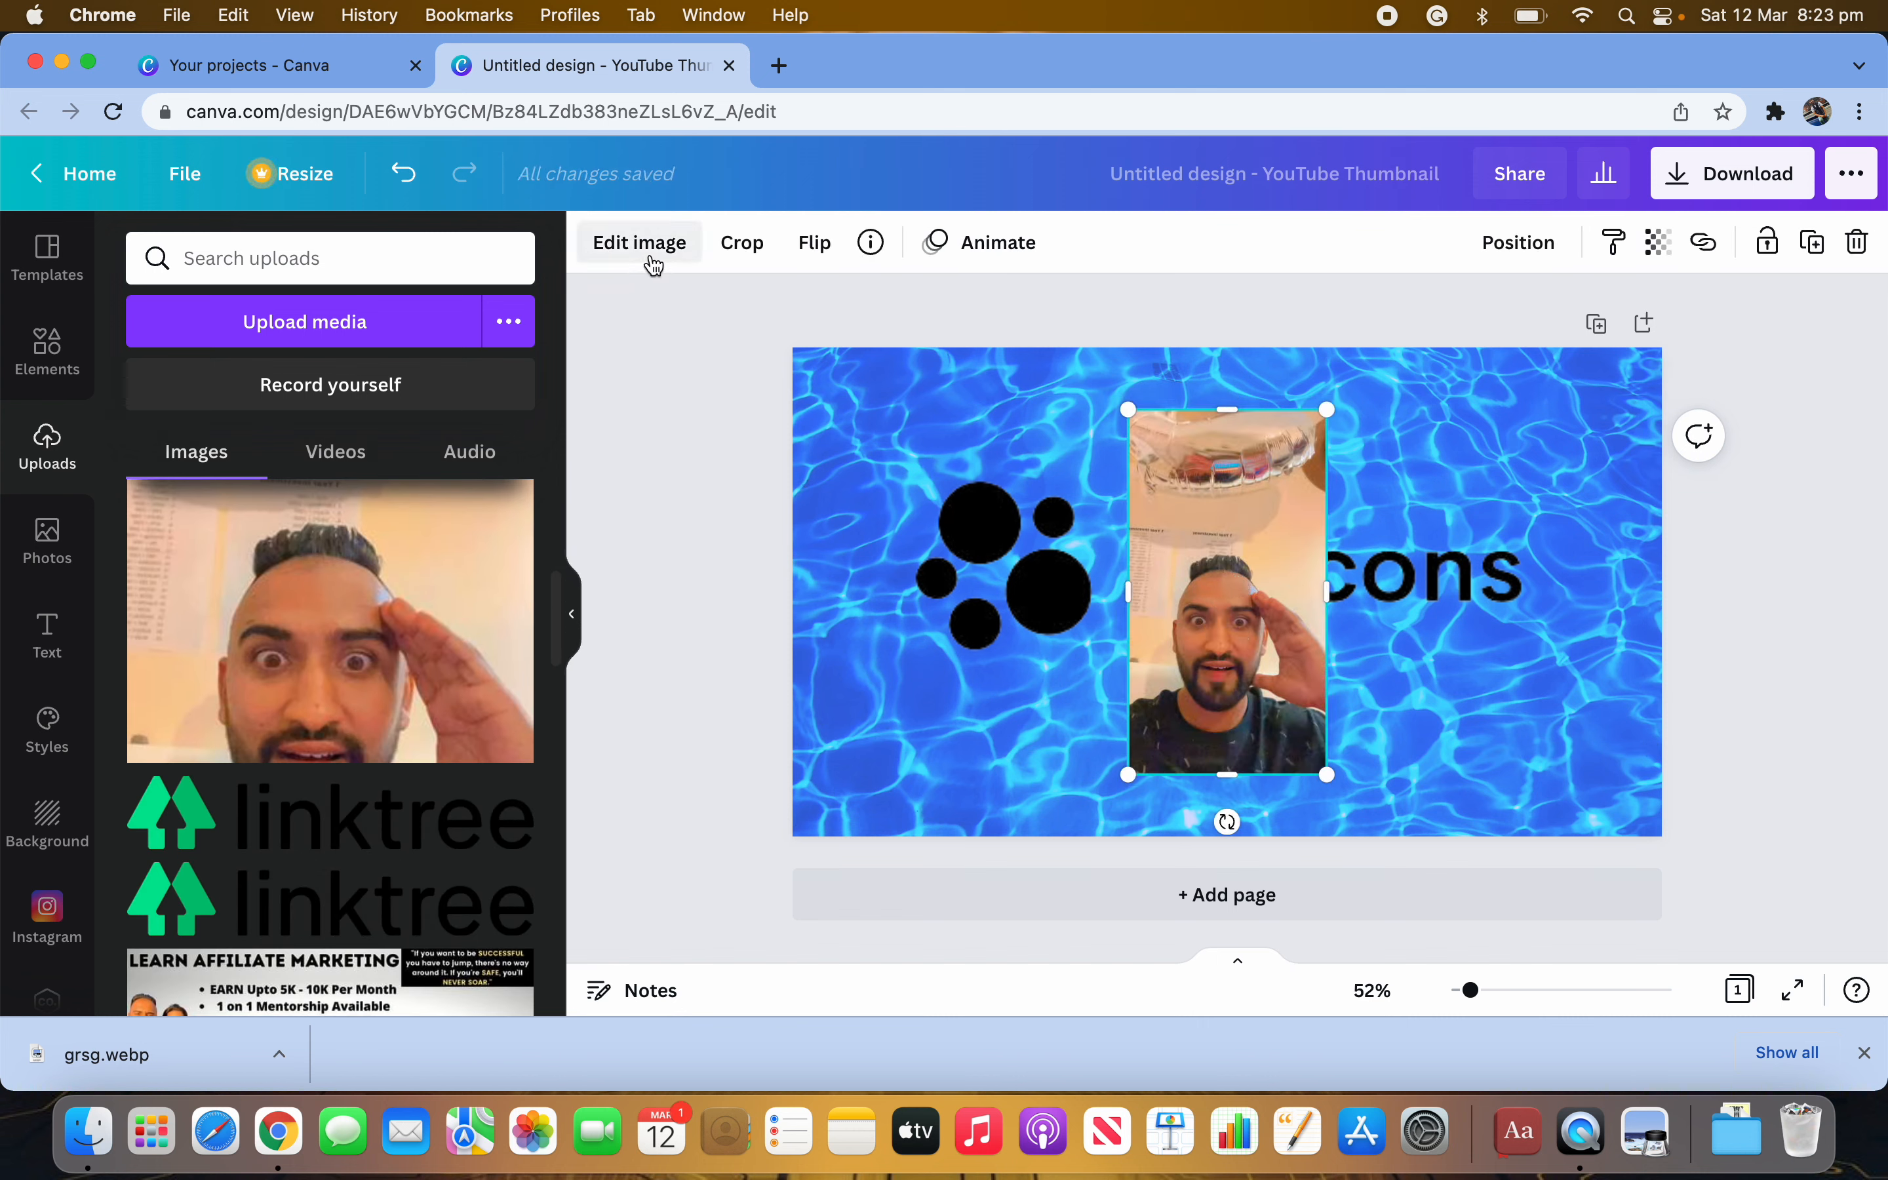
Remove the background of the man's photo with BG Remover and move the Beacons logo up to the page's upper edge.
{"action": "left_click", "coordinate": [641, 246]}
{"action": "left_click", "coordinate": [228, 480]}
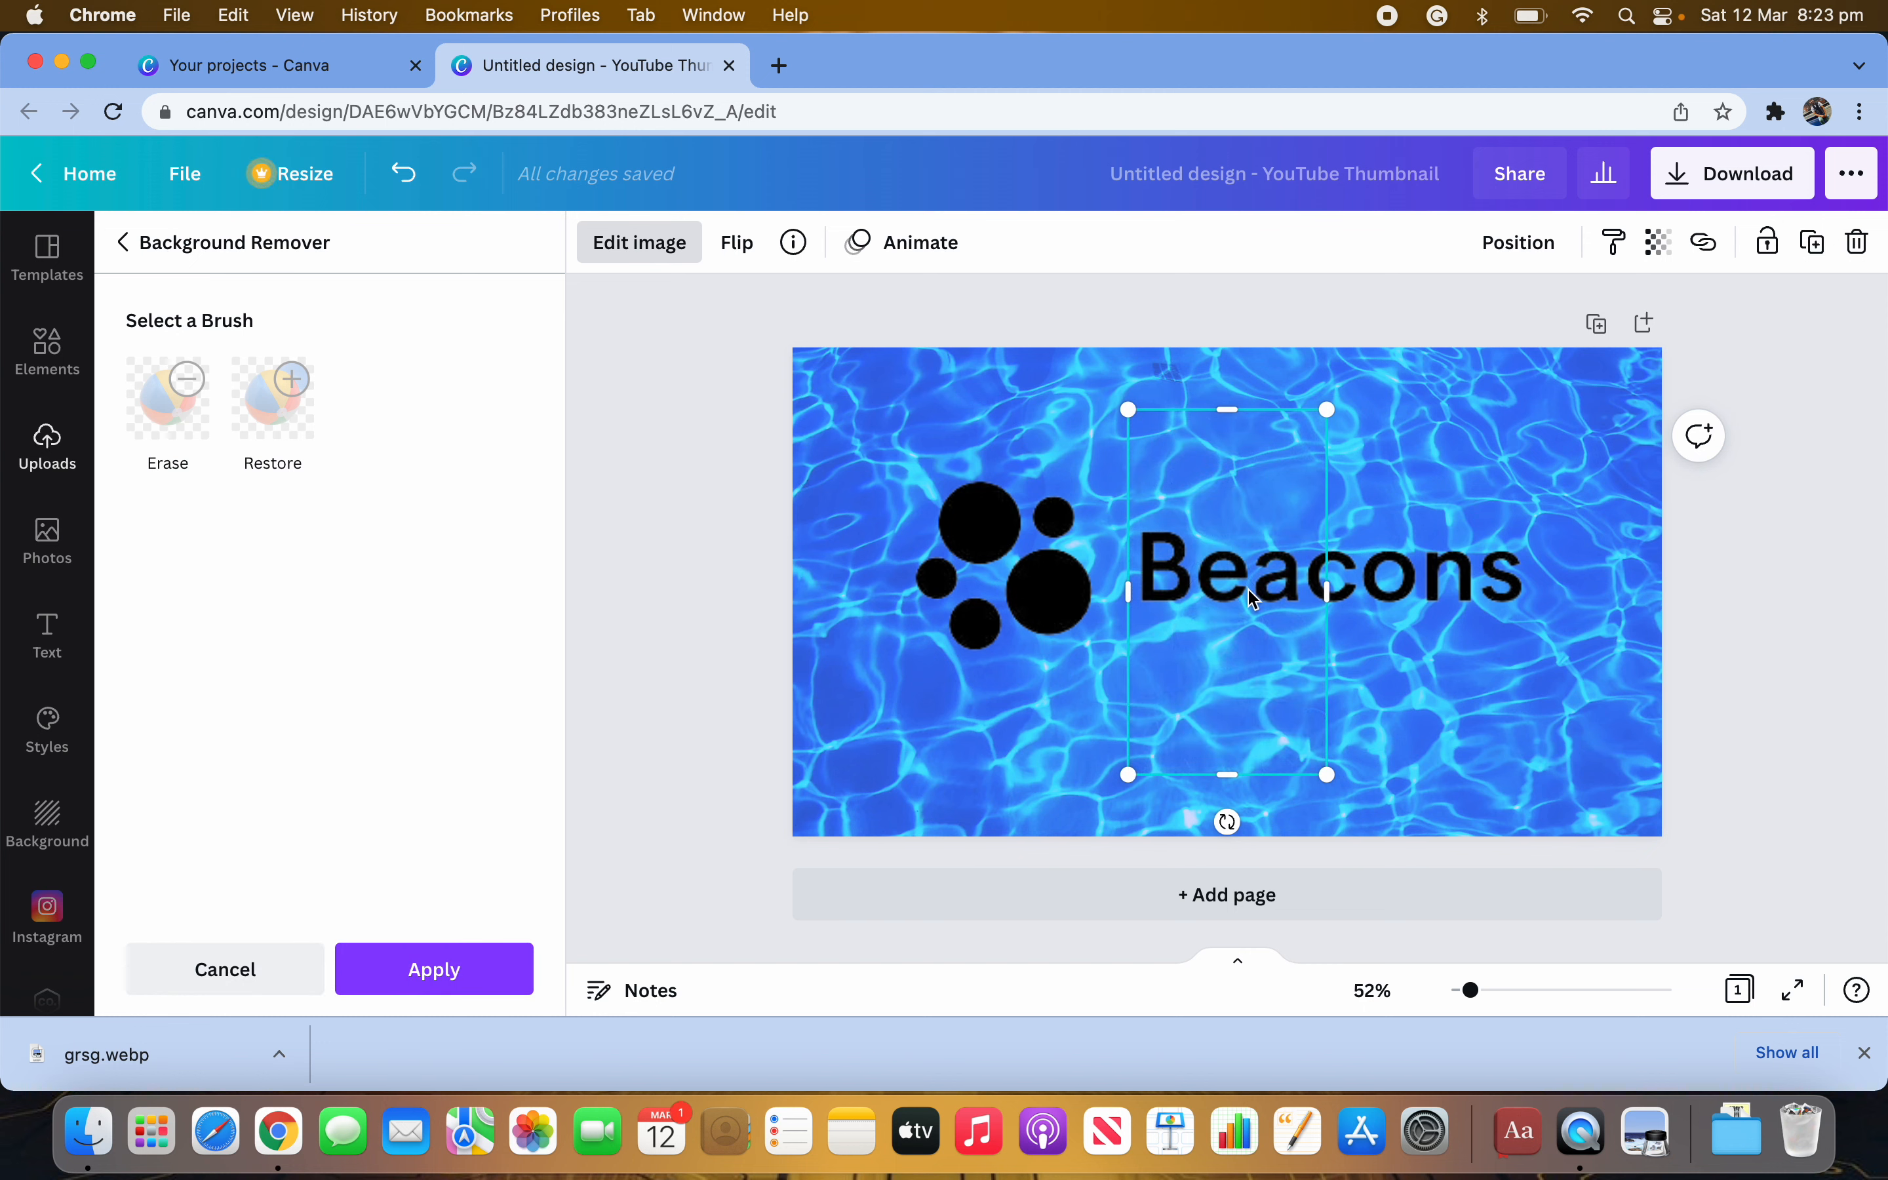
{"action": "left_click_drag", "start_coordinate": [1041, 577], "coordinate": [1036, 443]}
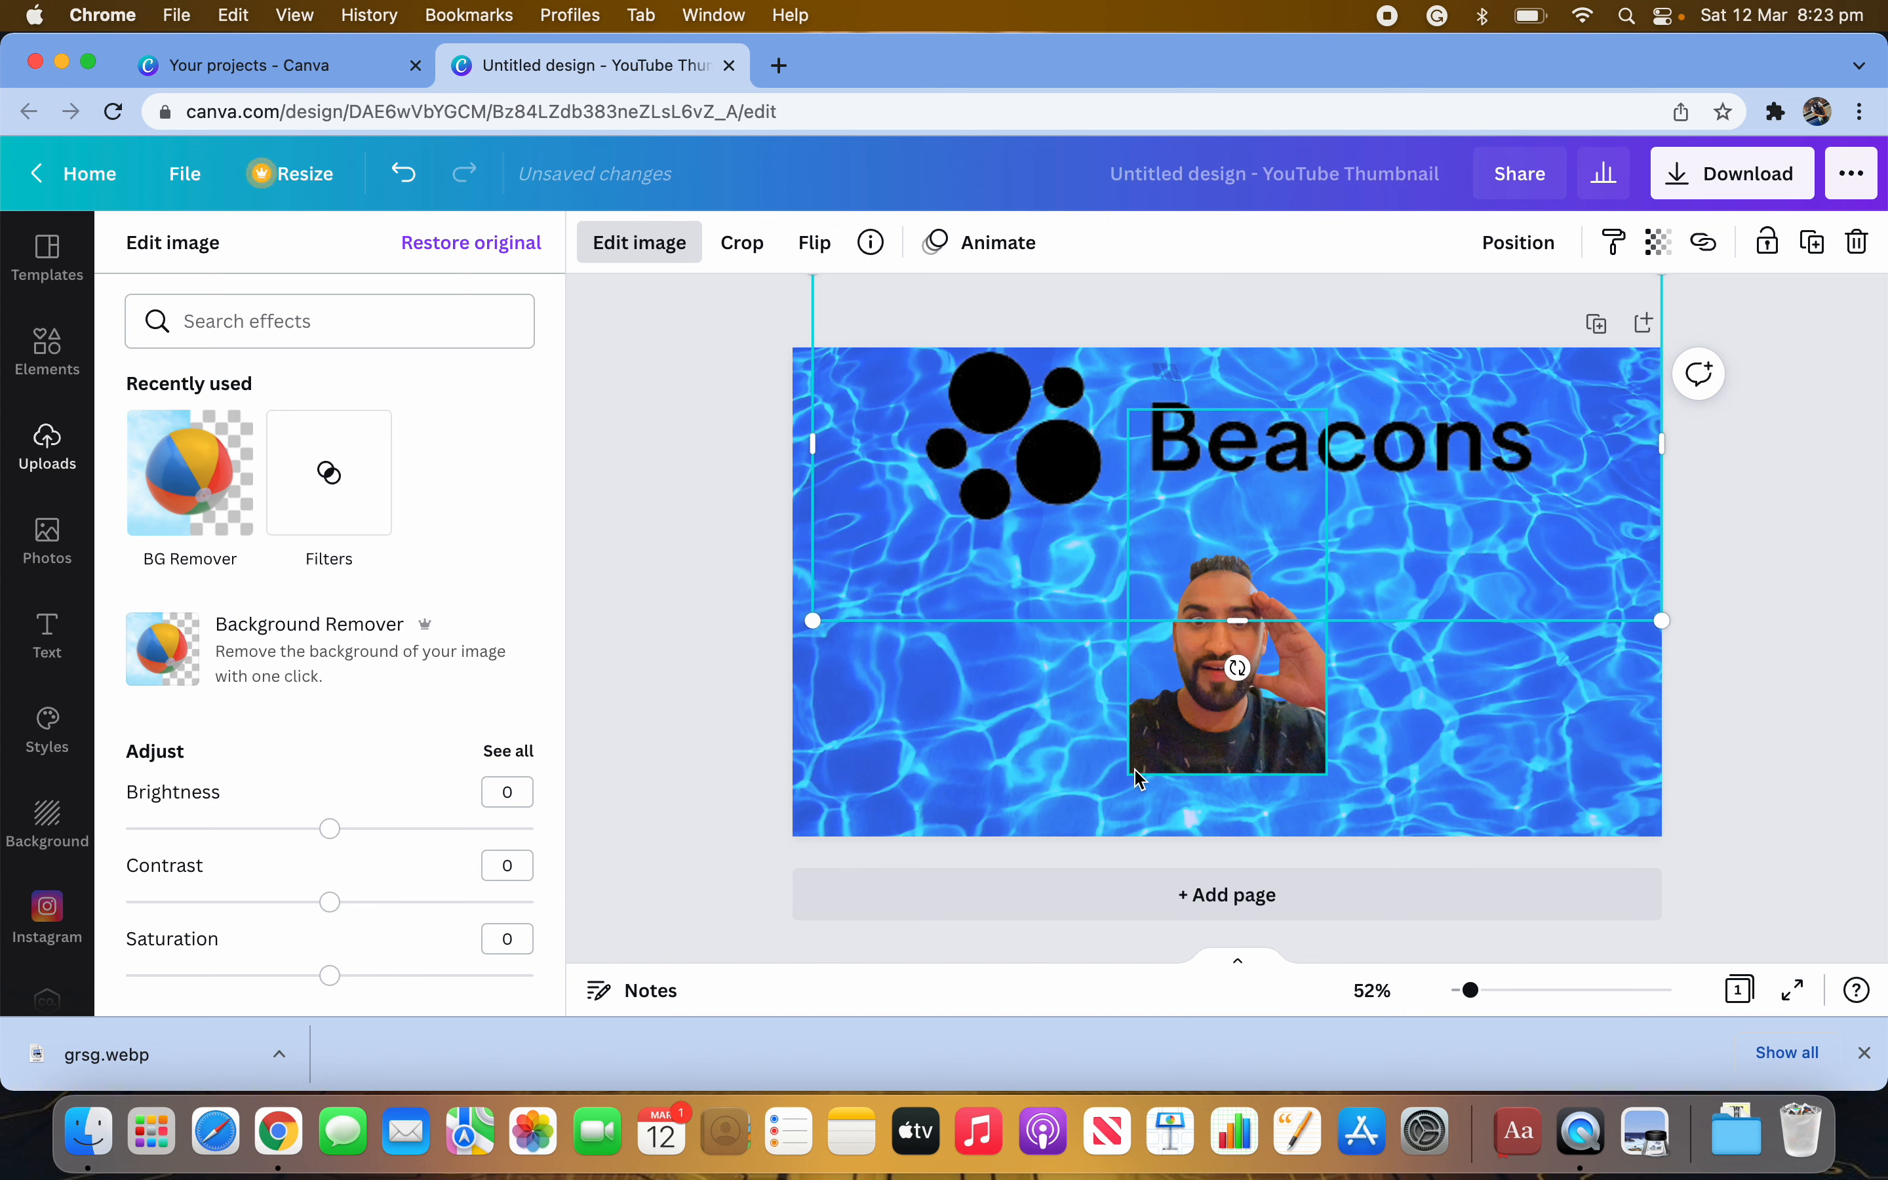
Enlarge the cut-out photo of the man and place it at the bottom centre of the page, below the Beacons logo.
{"action": "left_click", "coordinate": [1170, 747]}
{"action": "left_click_drag", "start_coordinate": [1128, 780], "coordinate": [1050, 843]}
{"action": "left_click_drag", "start_coordinate": [1158, 795], "coordinate": [1235, 665]}
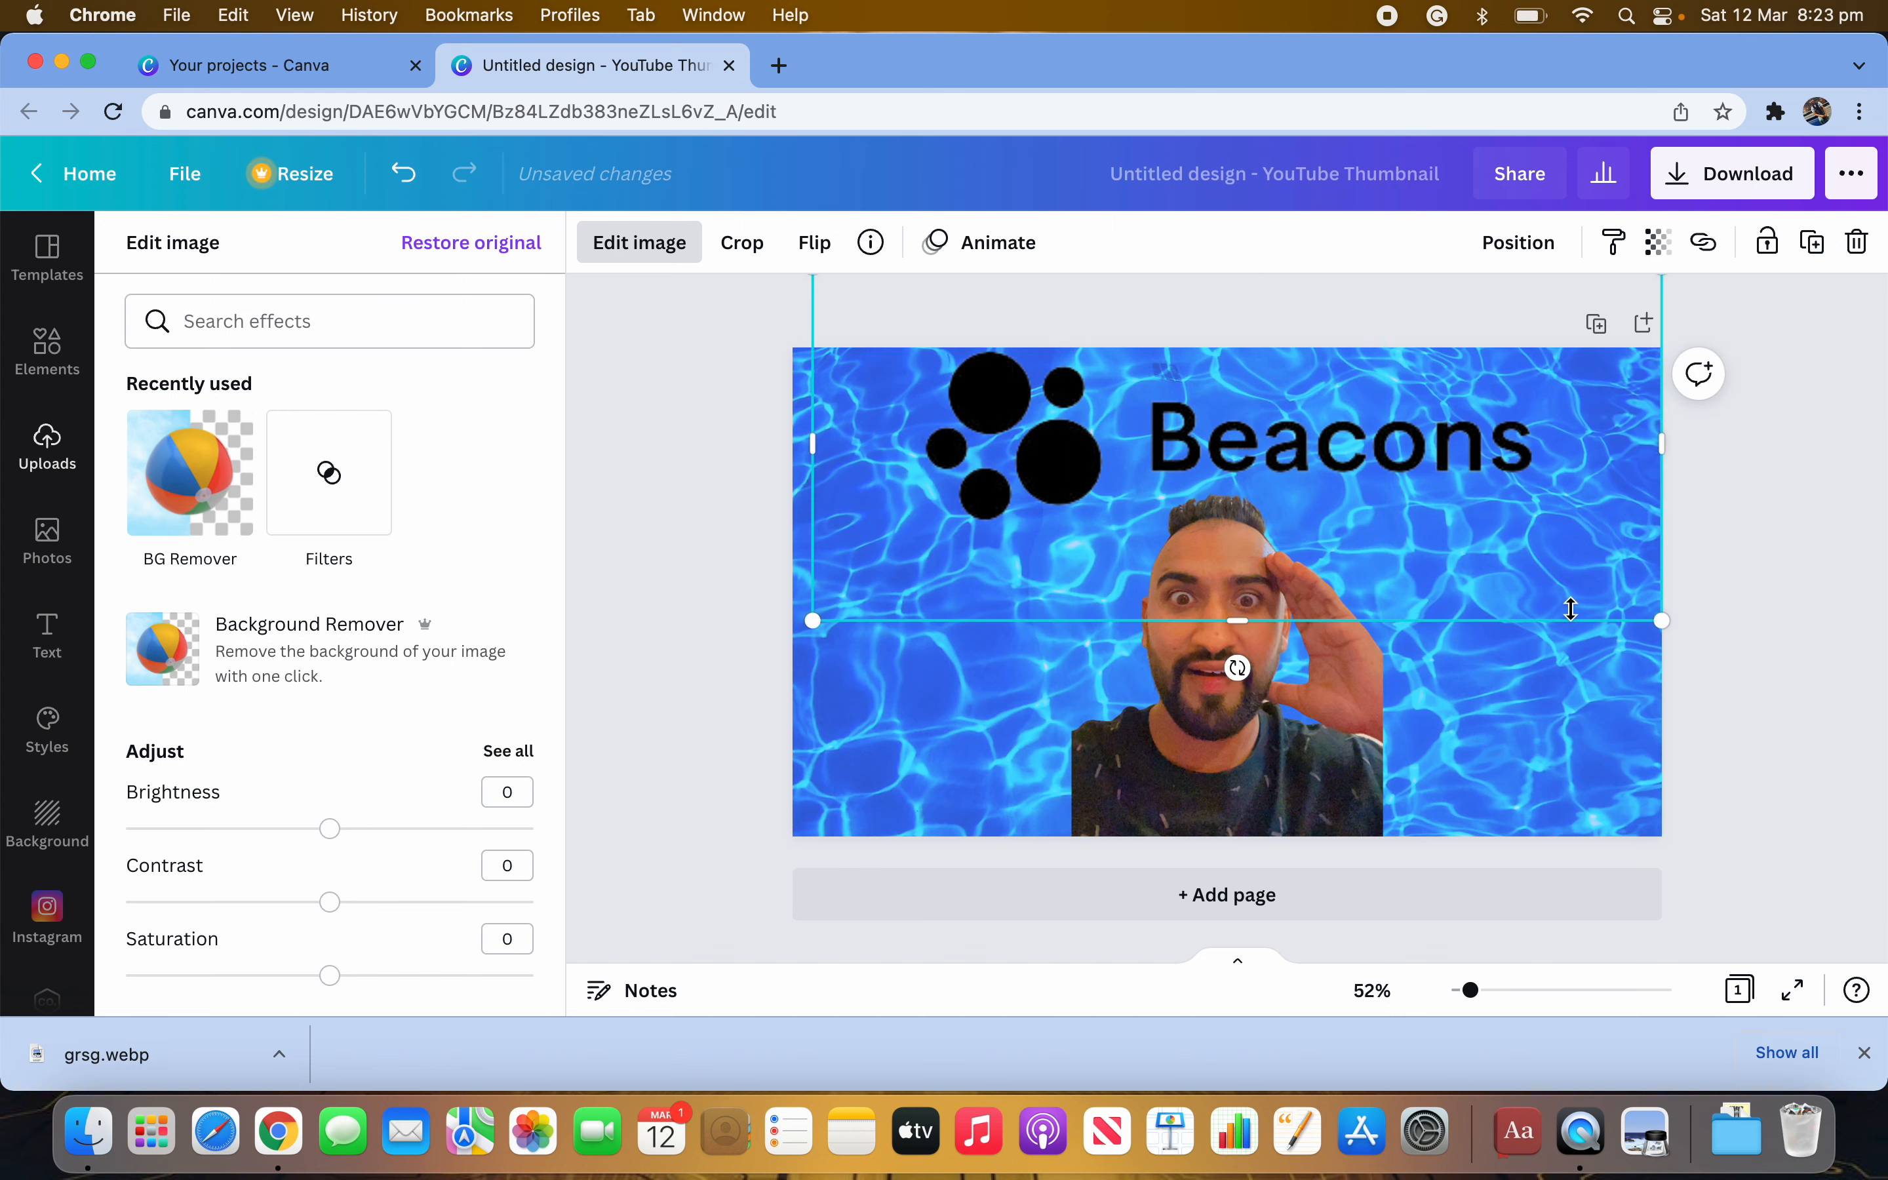
{"action": "left_click", "coordinate": [742, 712]}
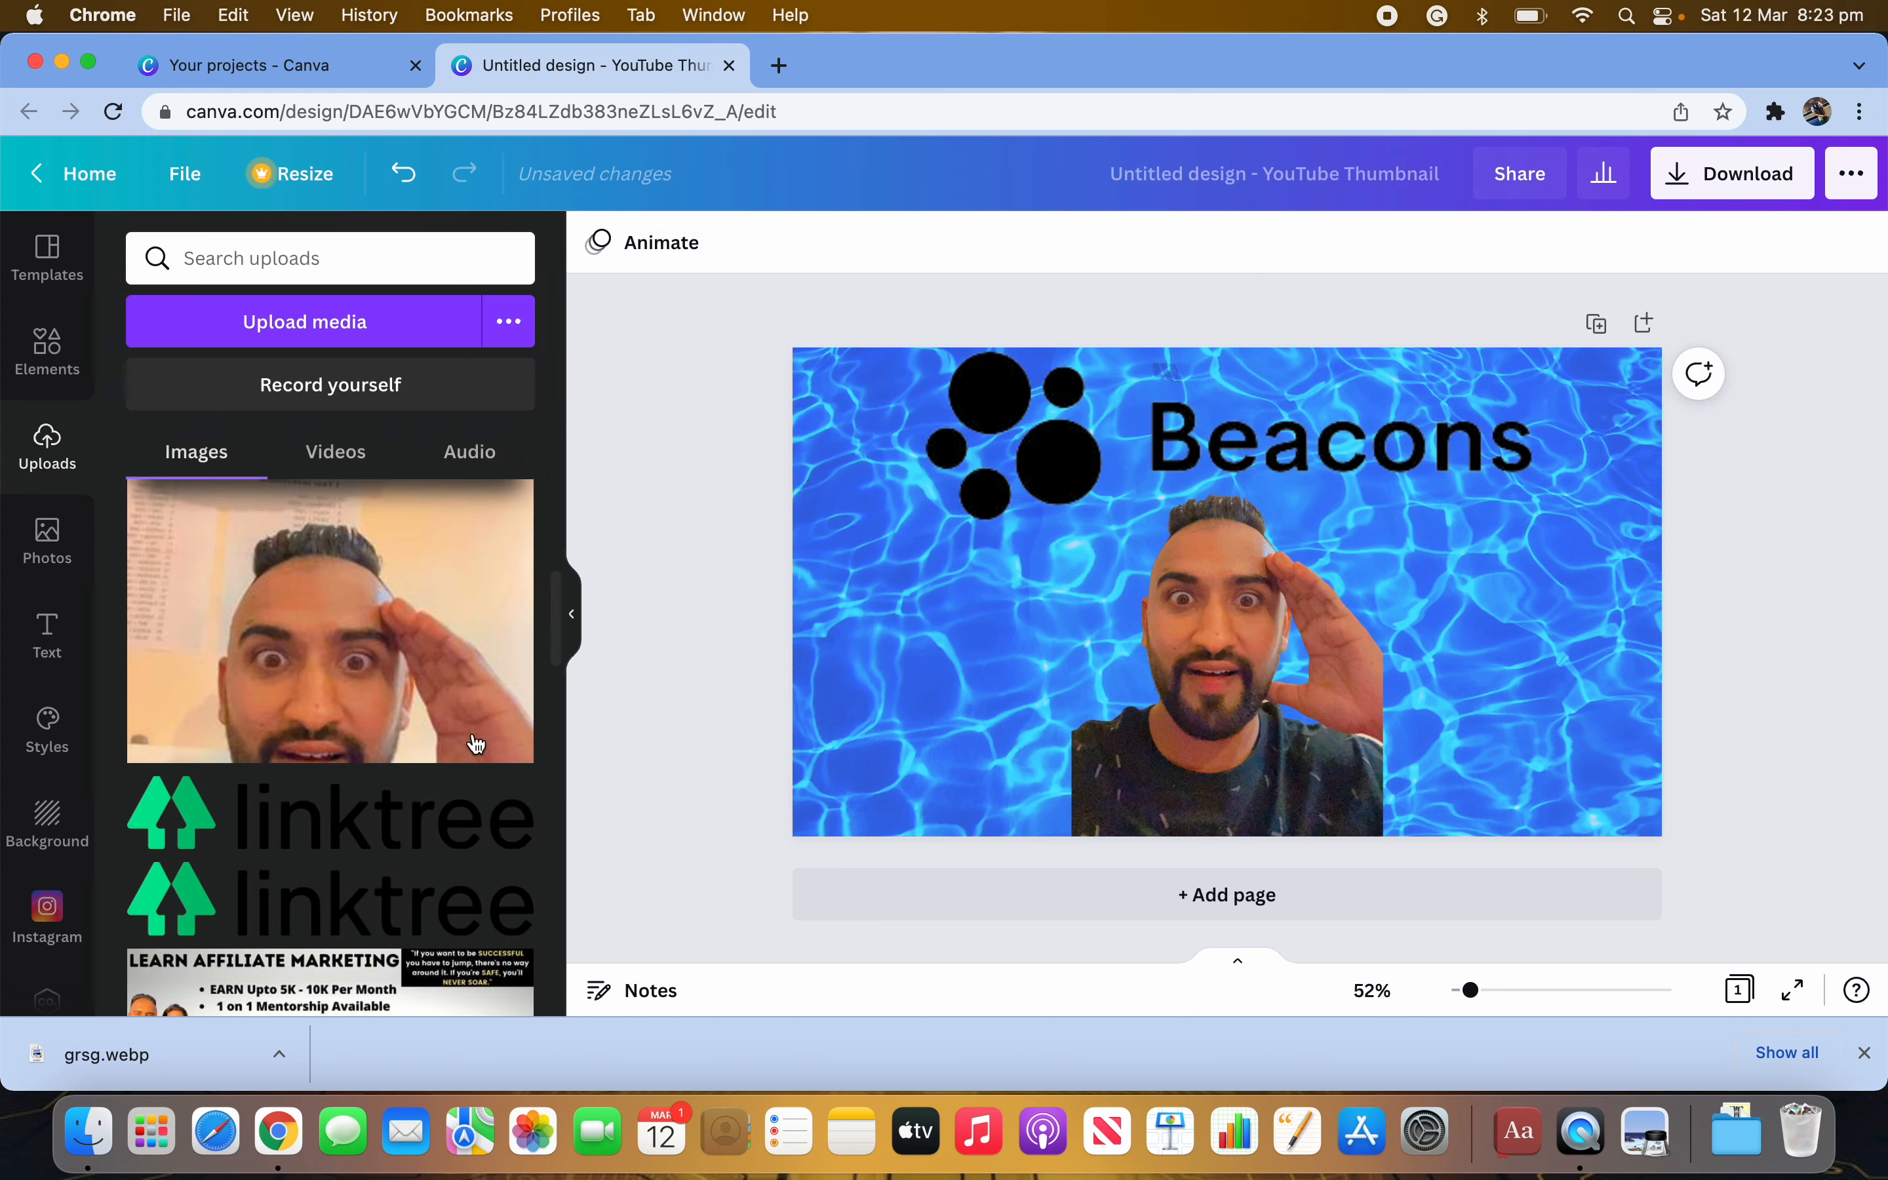
Search the stock photos for "digital marketing" and add the photo of a hand touching social media icons to the page.
{"action": "scroll", "coordinate": [309, 857], "scroll_direction": "down", "scroll_amount": 15}
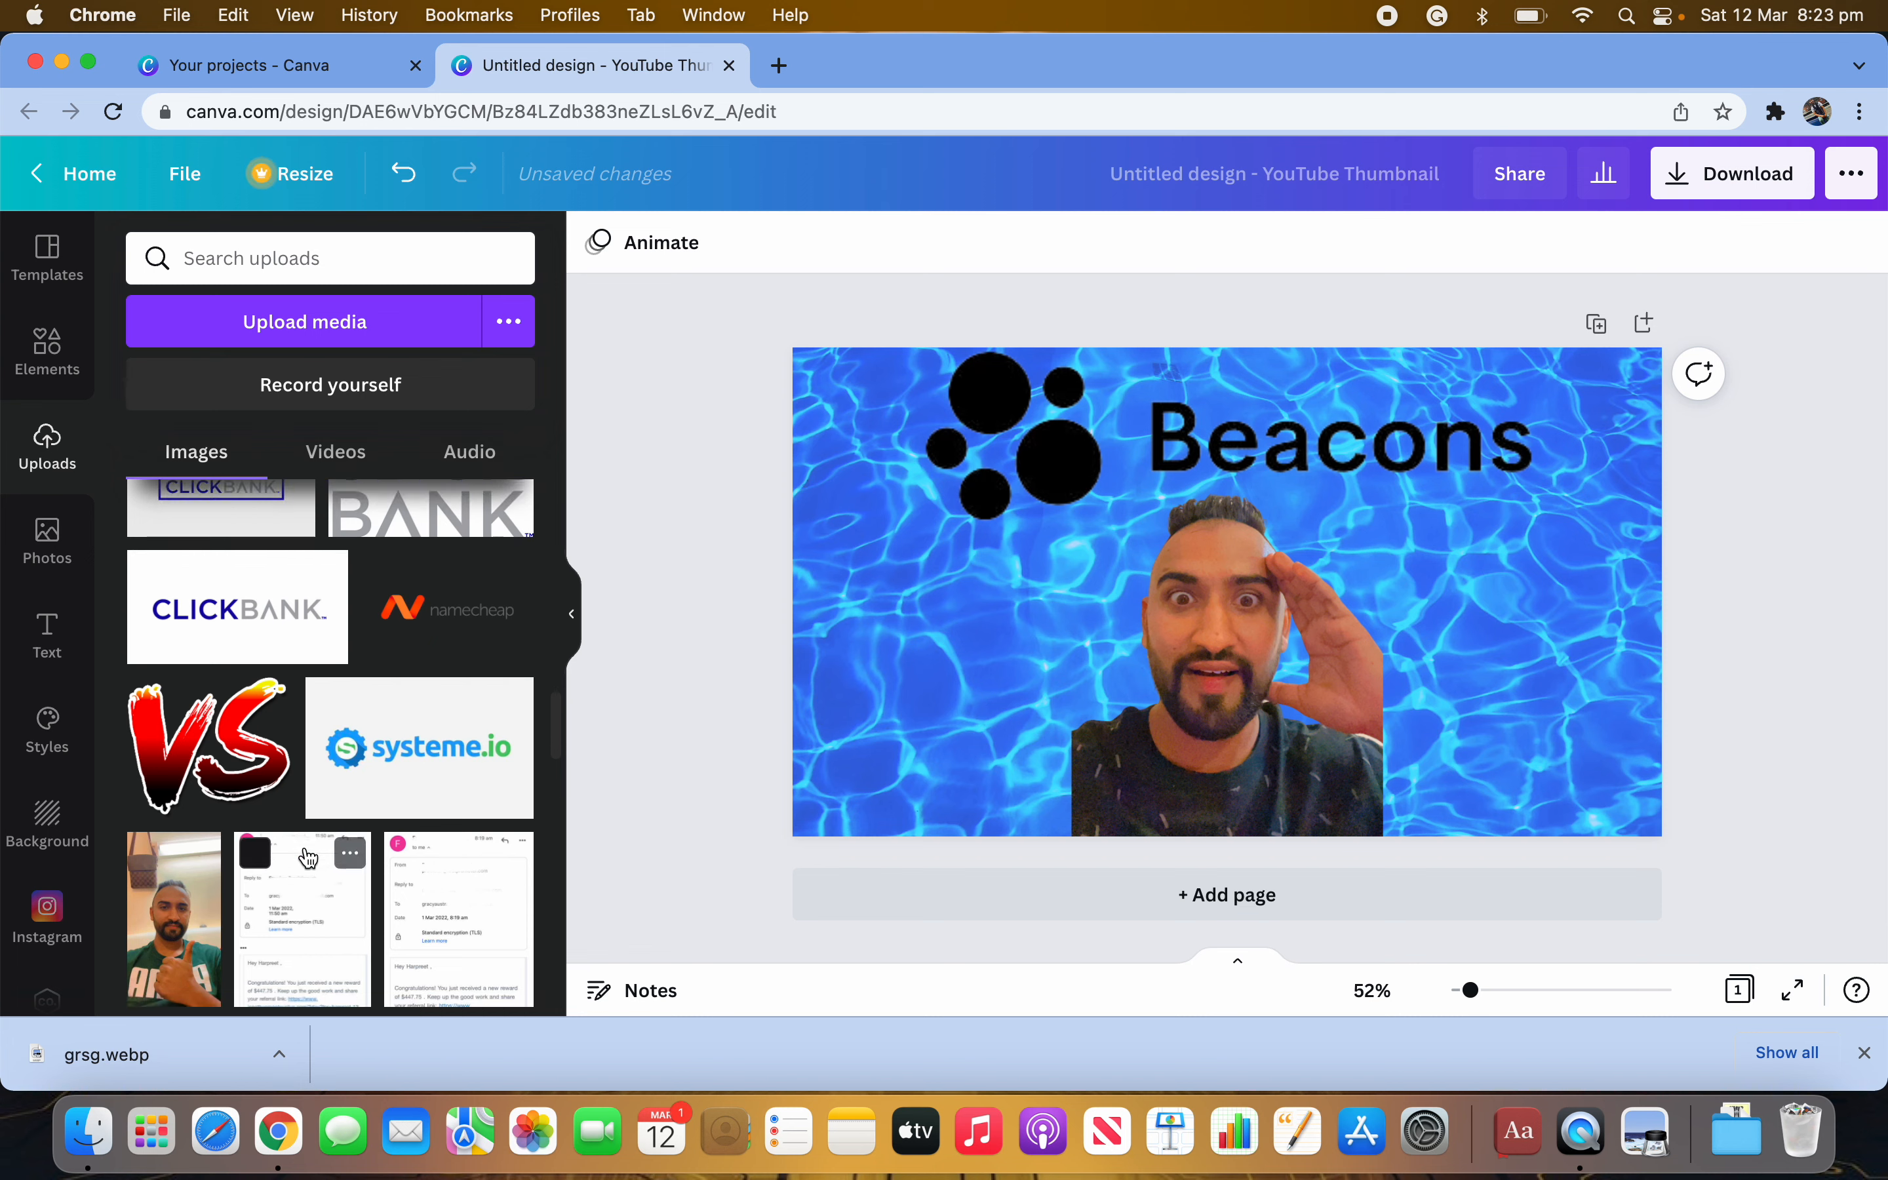
{"action": "scroll", "coordinate": [308, 857], "scroll_direction": "down", "scroll_amount": 15}
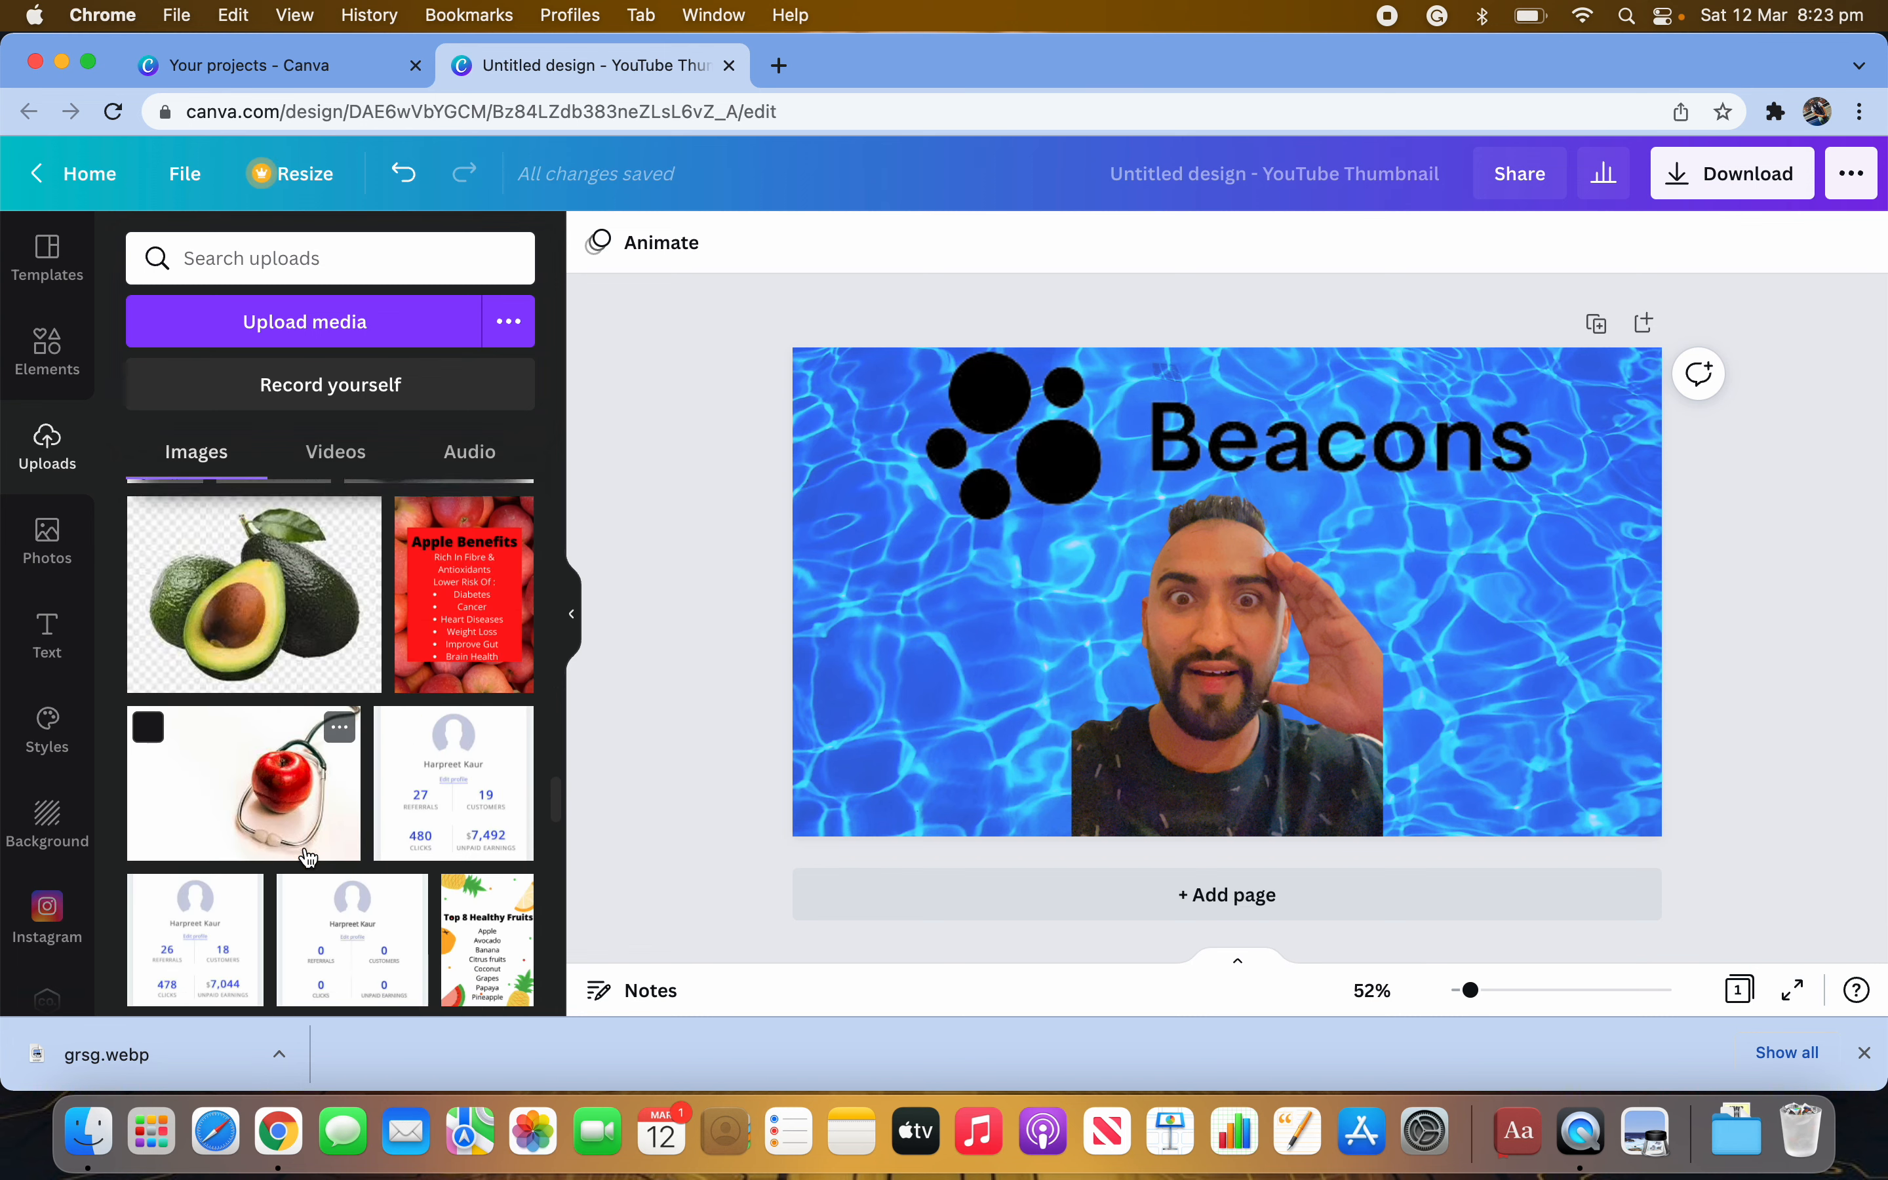
{"action": "scroll", "coordinate": [308, 859], "scroll_direction": "up", "scroll_amount": 15}
{"action": "left_click", "coordinate": [48, 556]}
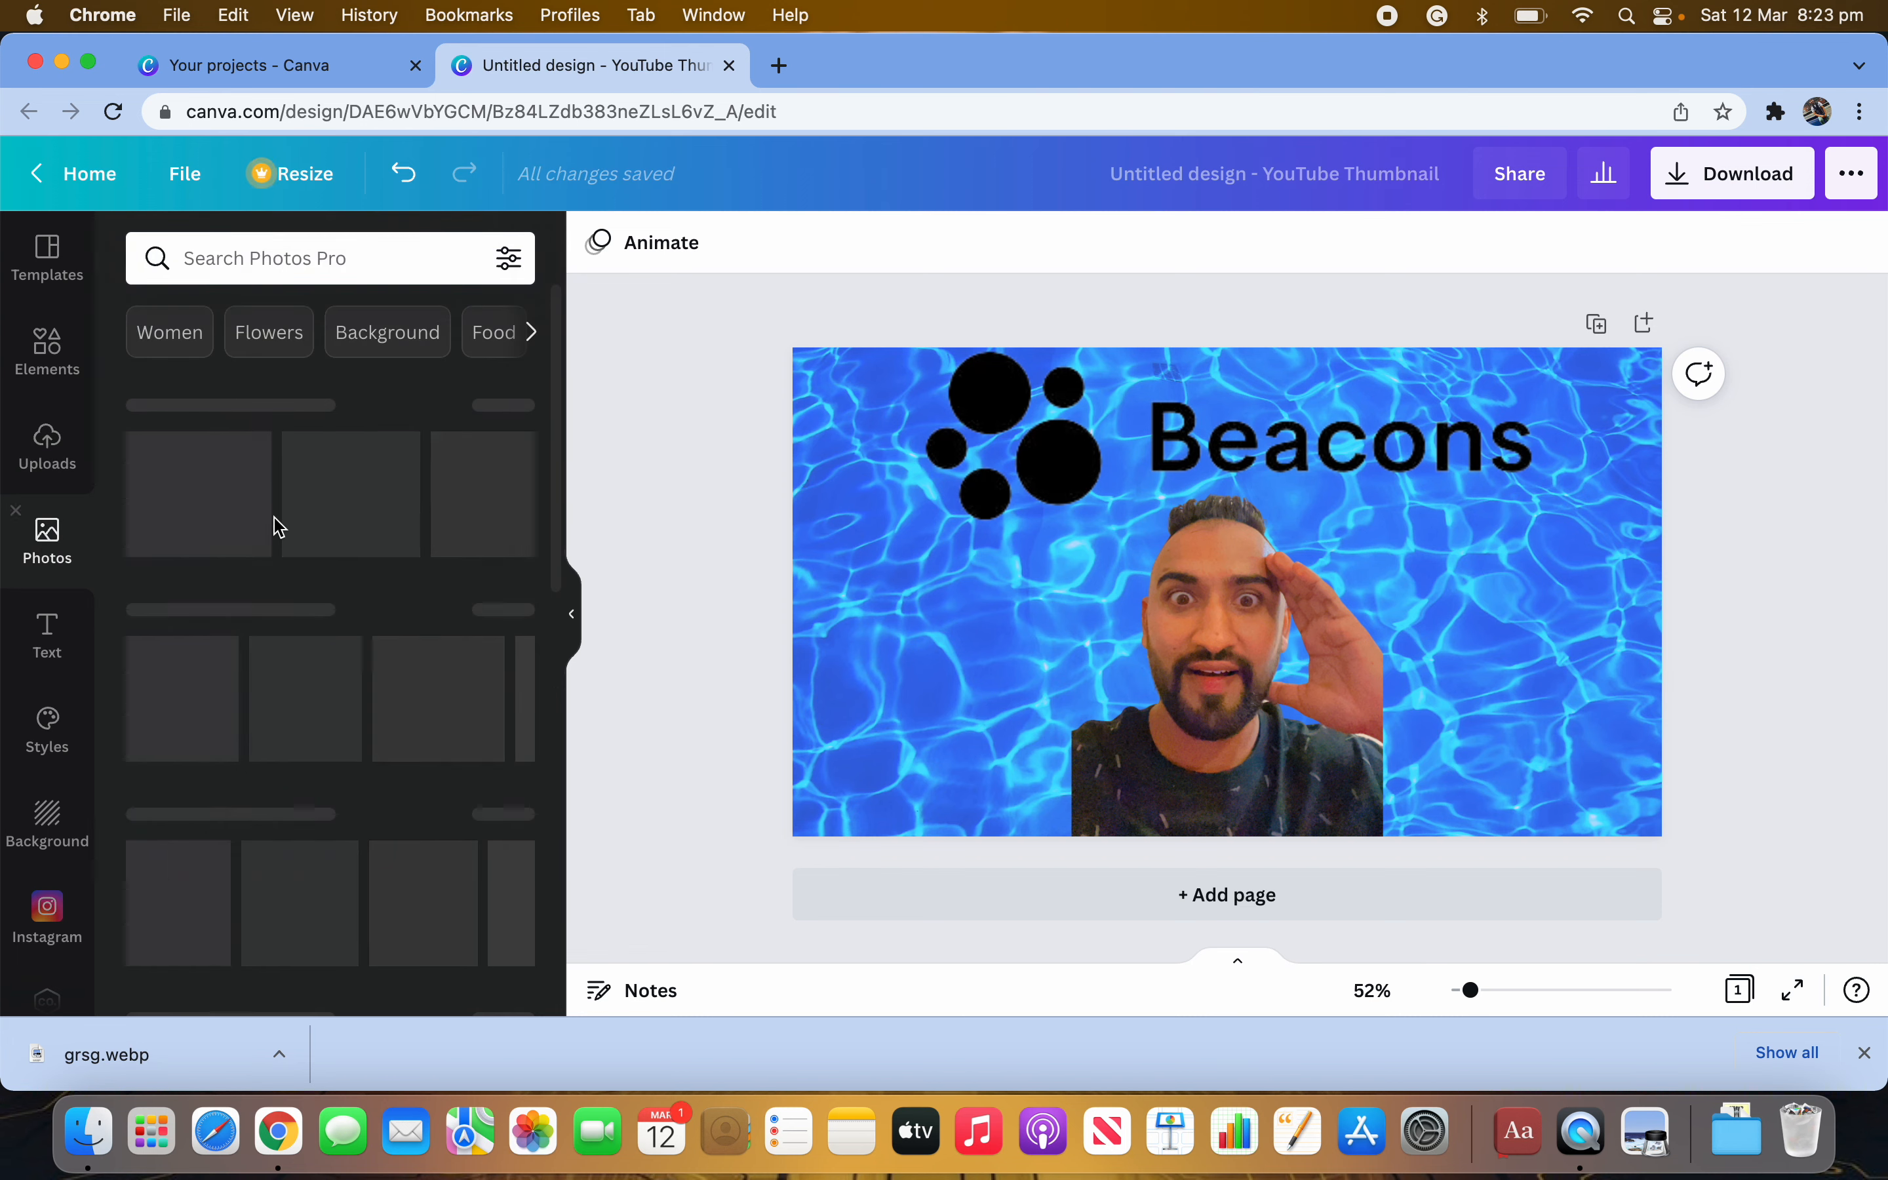
{"action": "scroll", "coordinate": [340, 695], "scroll_direction": "down", "scroll_amount": 6}
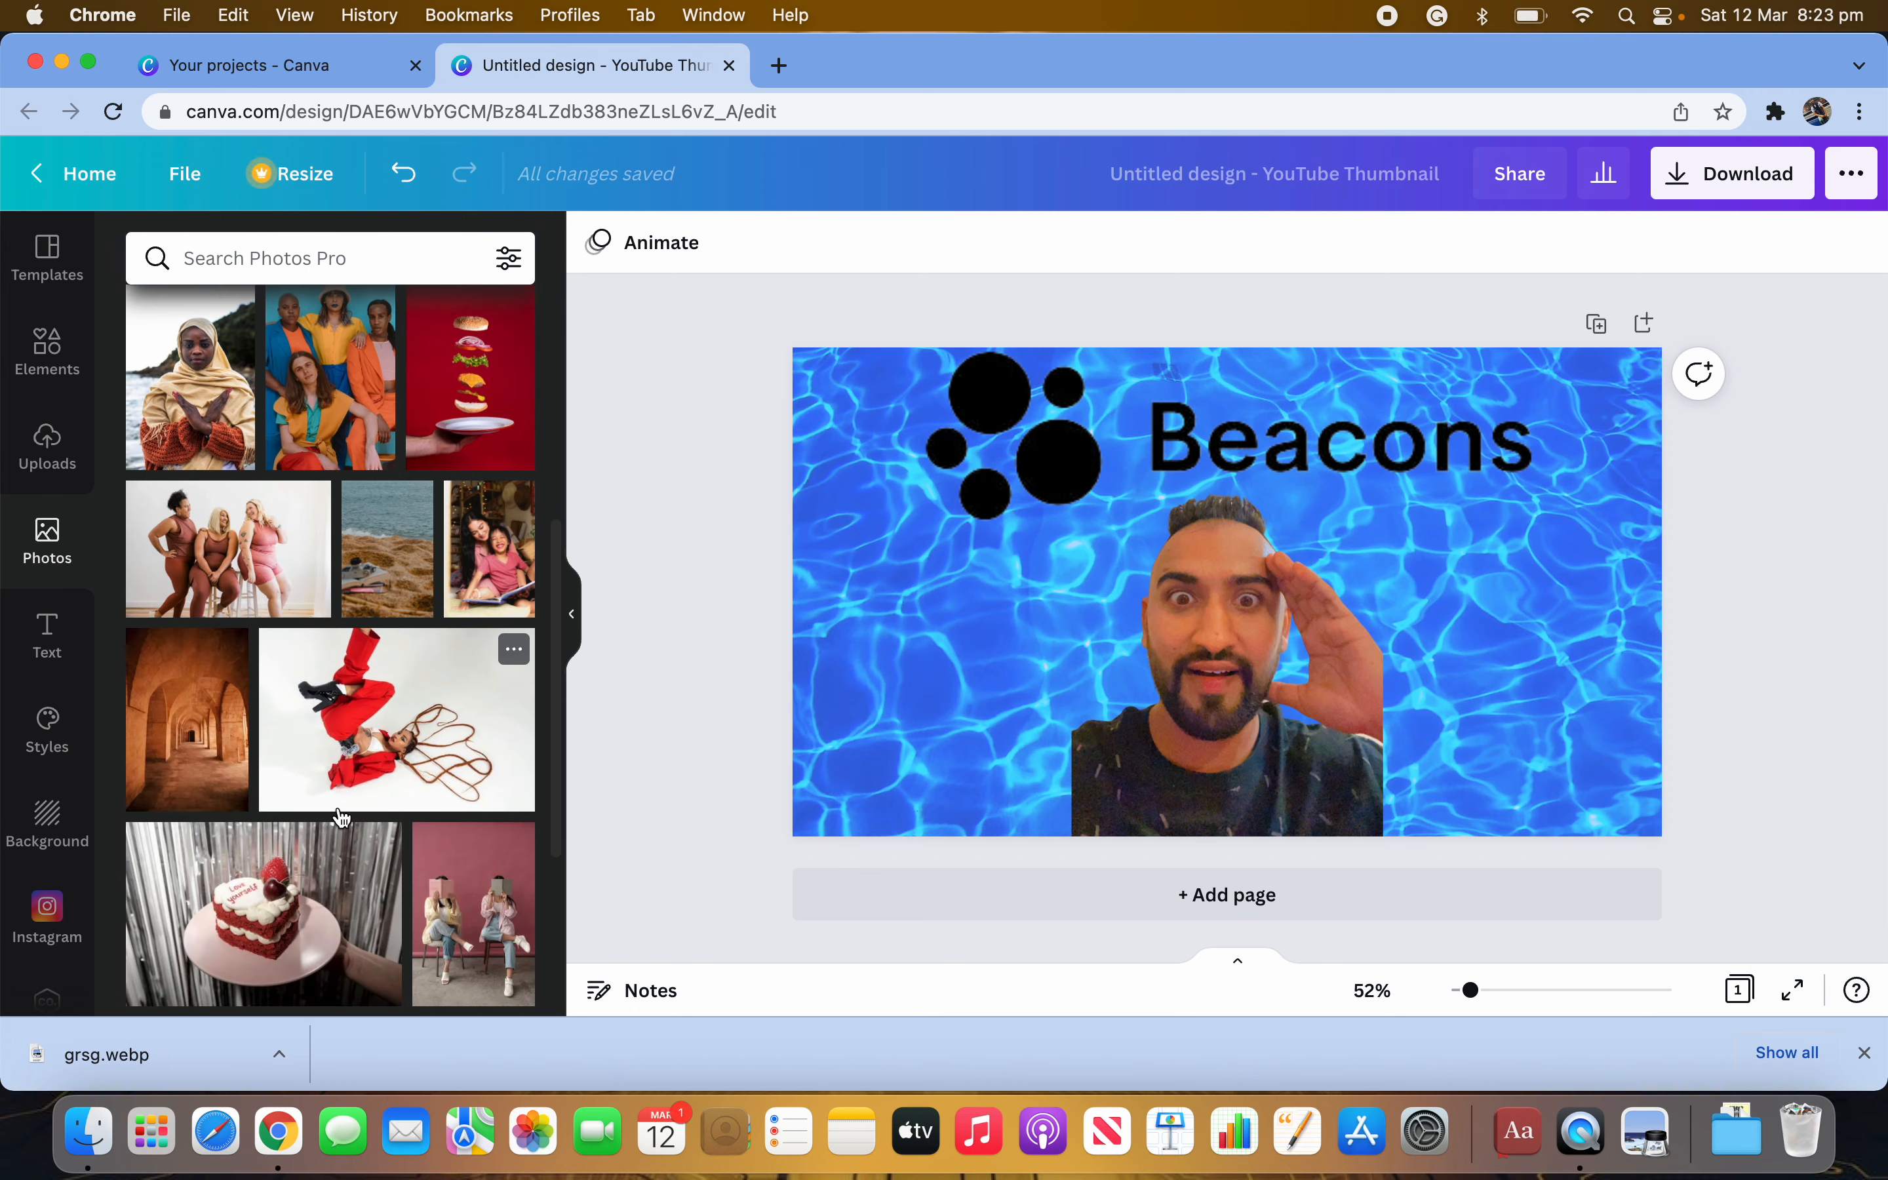
{"action": "scroll", "coordinate": [341, 817], "scroll_direction": "down", "scroll_amount": 10}
{"action": "left_click", "coordinate": [304, 273]}
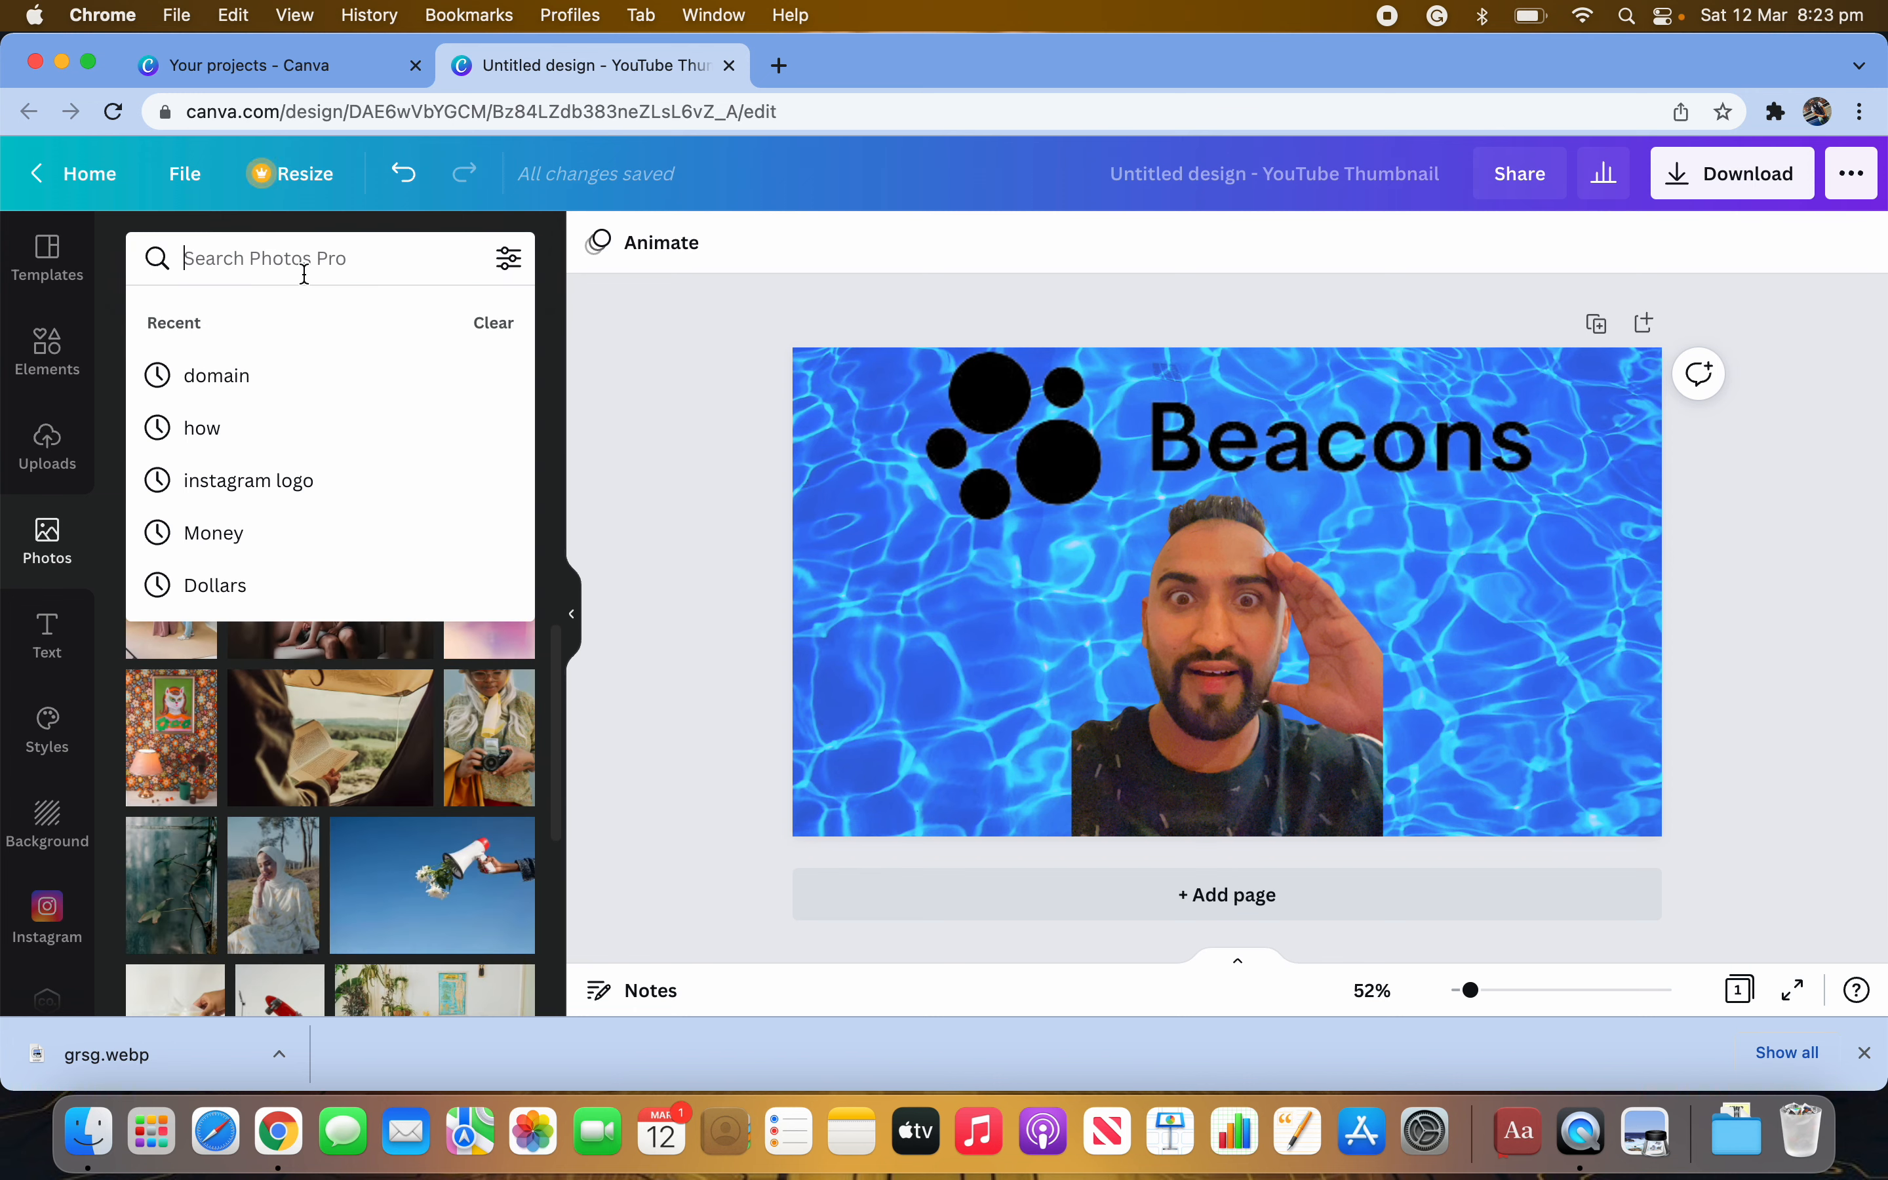
{"action": "type", "text": "digital"}
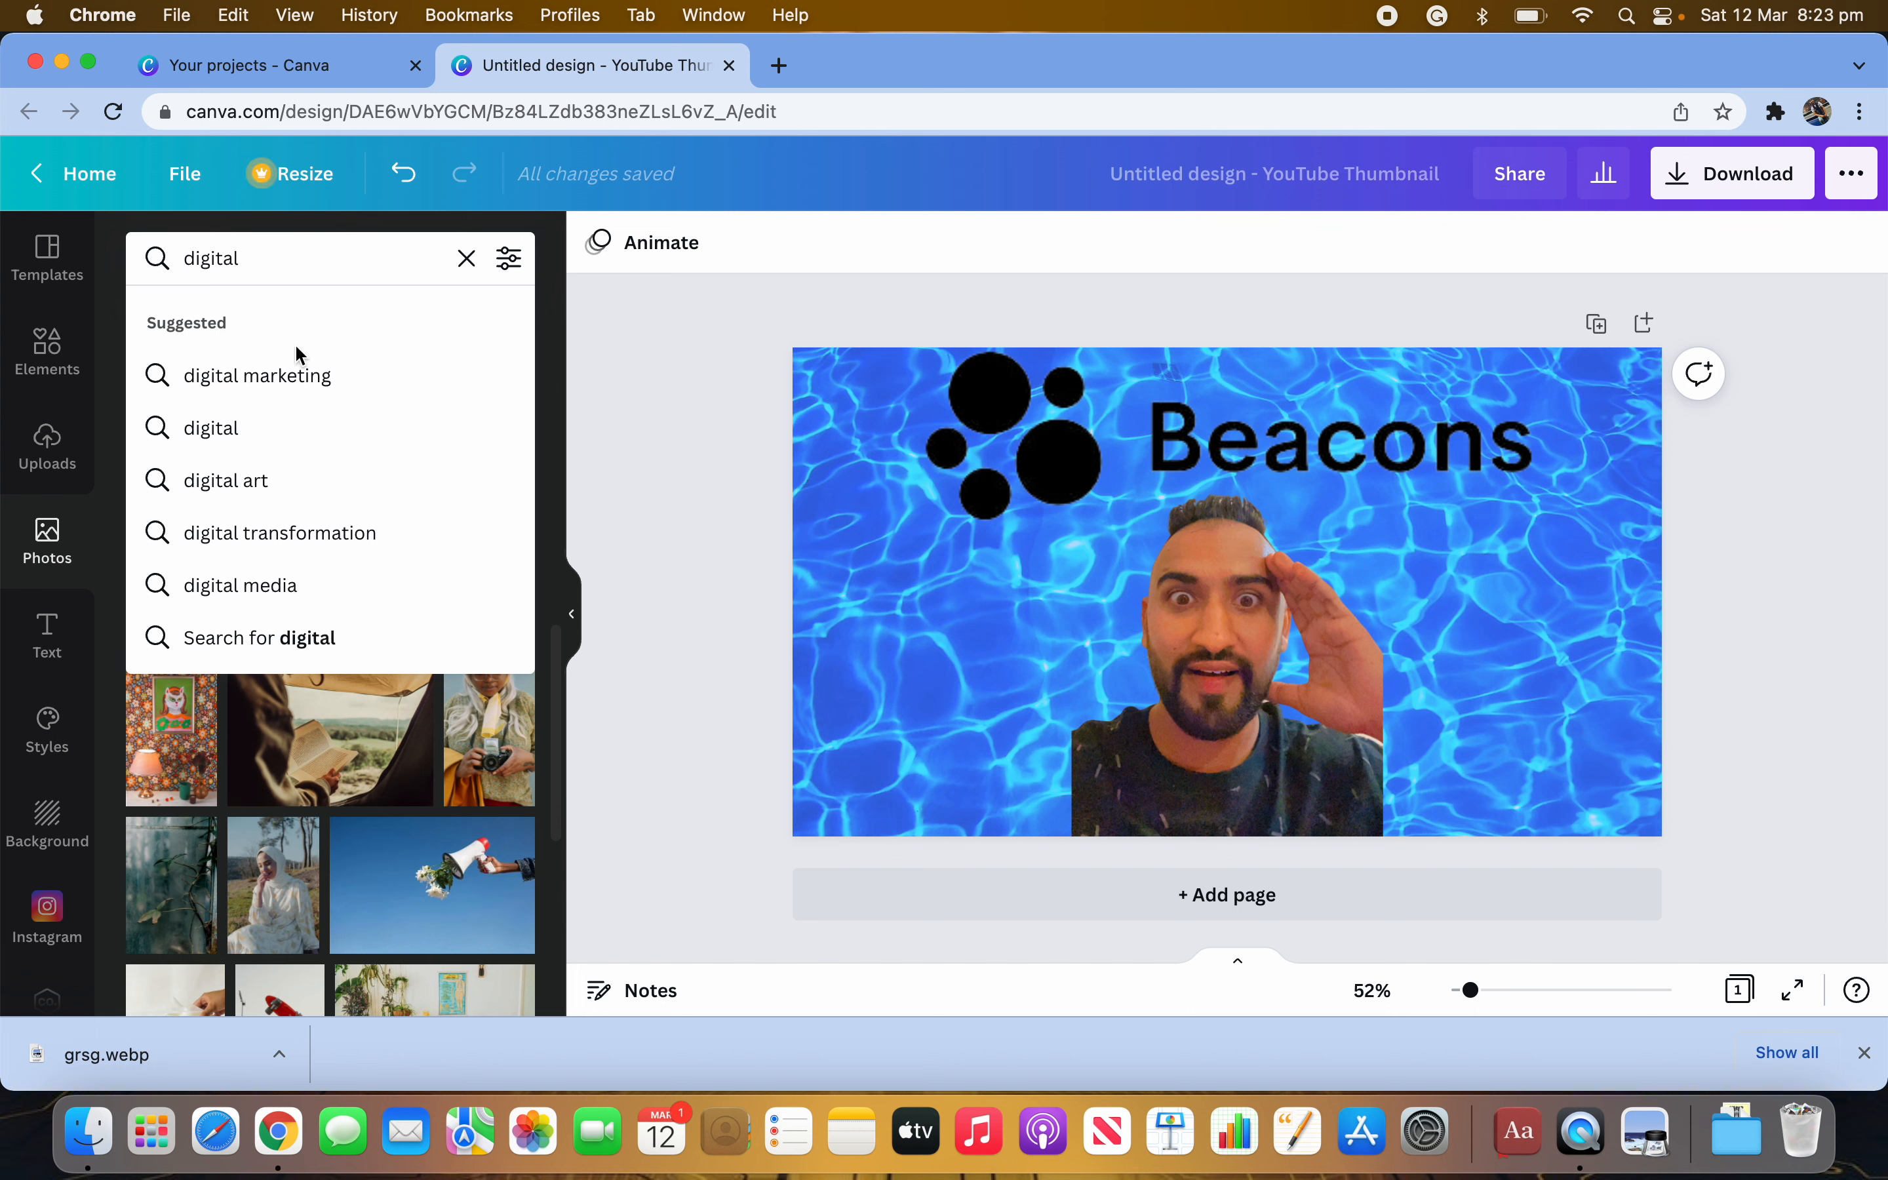
{"action": "left_click", "coordinate": [292, 377]}
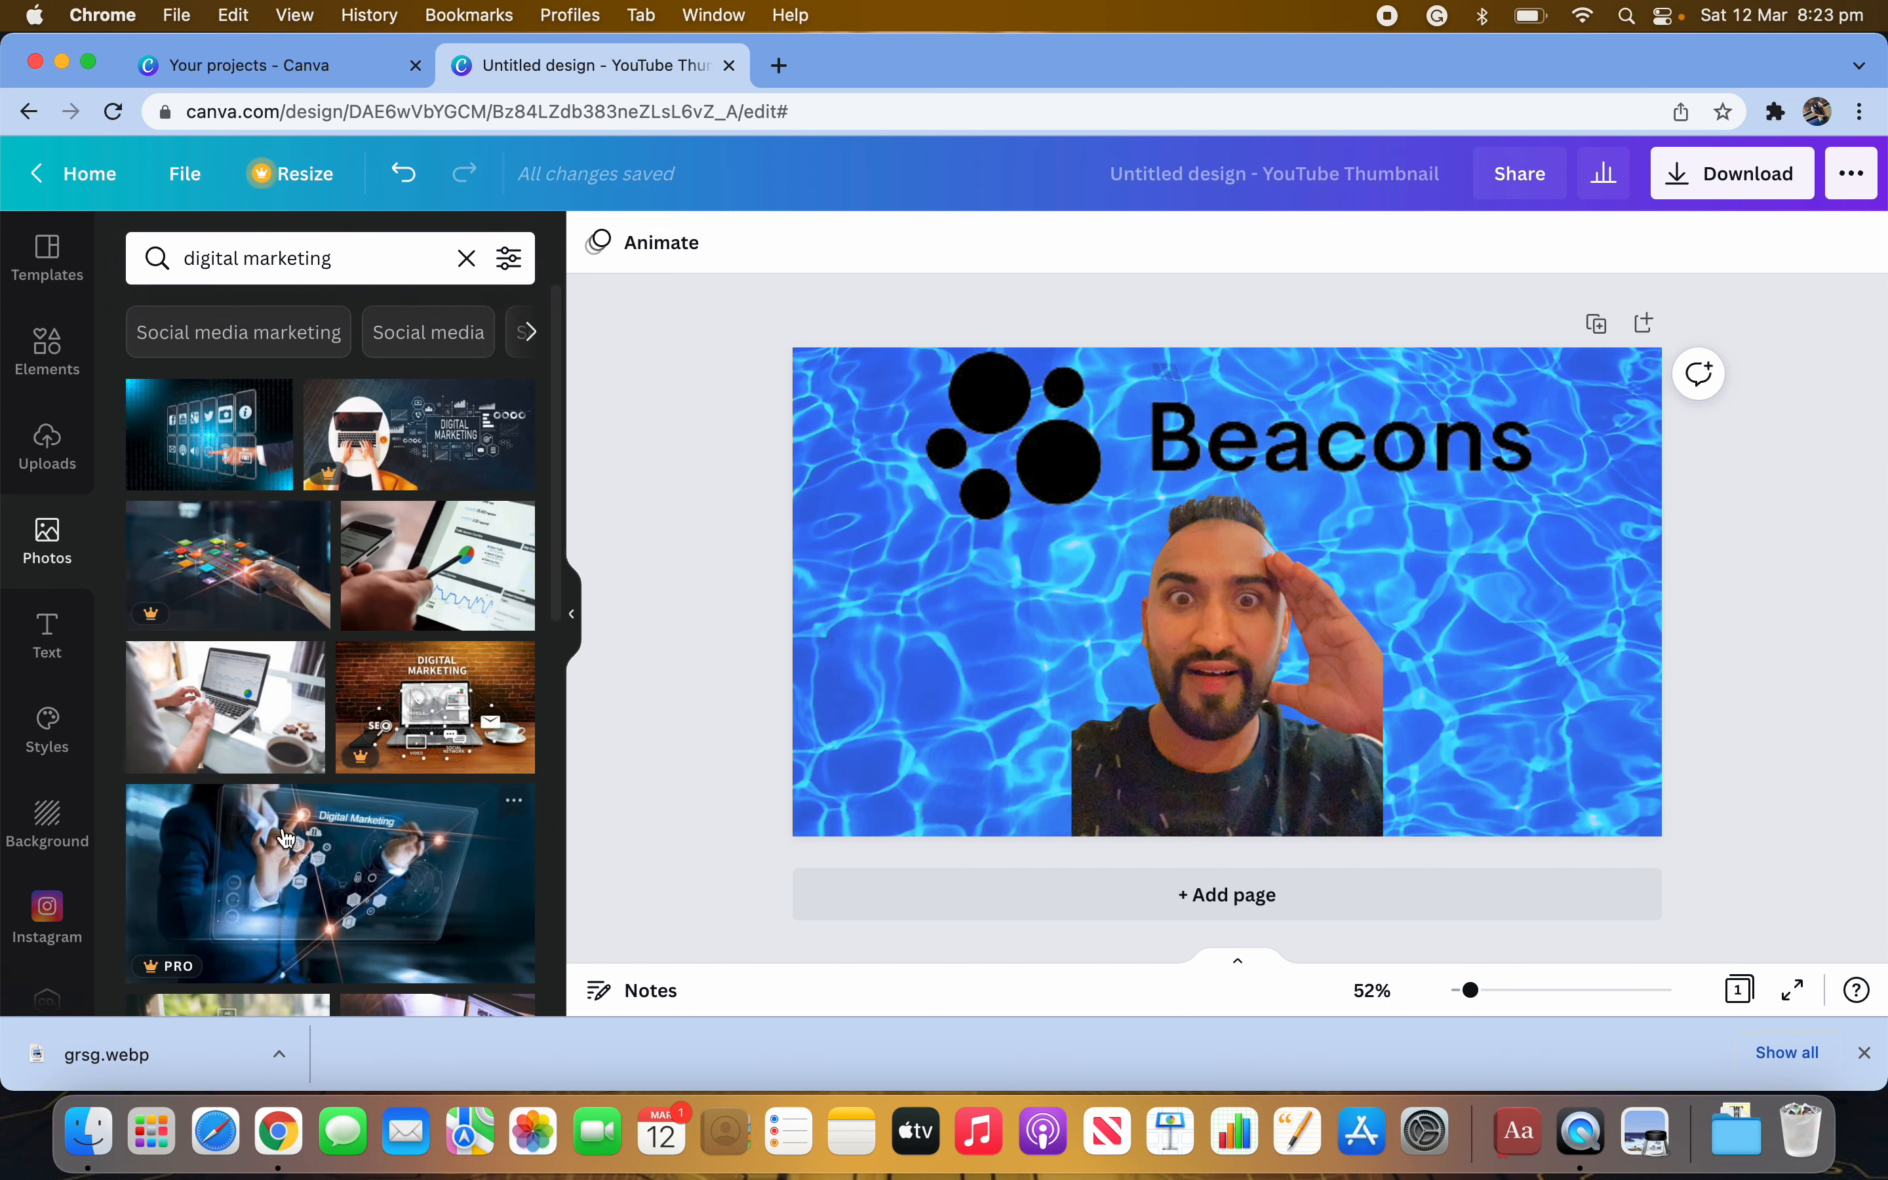
{"action": "left_click", "coordinate": [205, 453]}
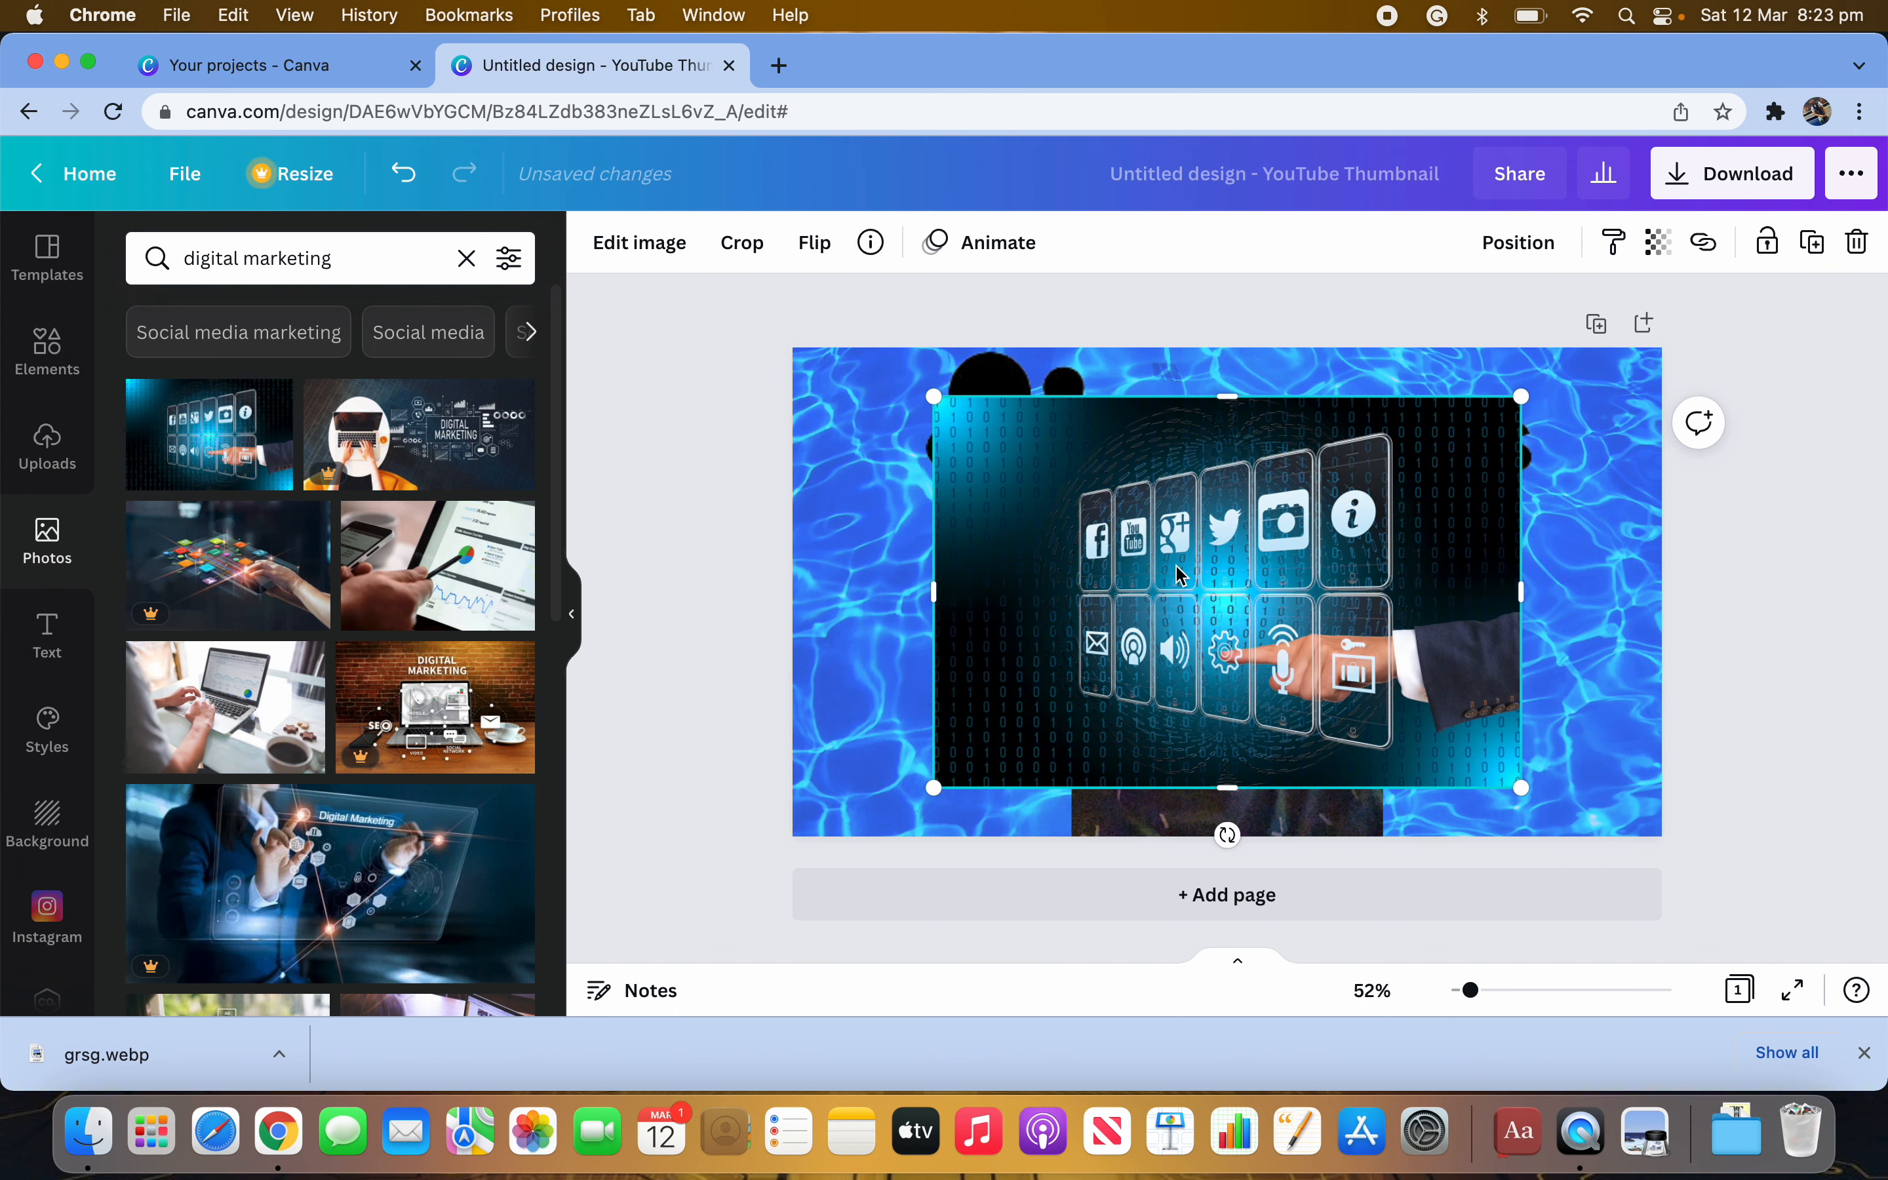
Remove the background of the social media icons photo with BG Remover and move the photo toward the page's lower-left corner.
{"action": "left_click", "coordinate": [640, 243]}
{"action": "left_click", "coordinate": [232, 472]}
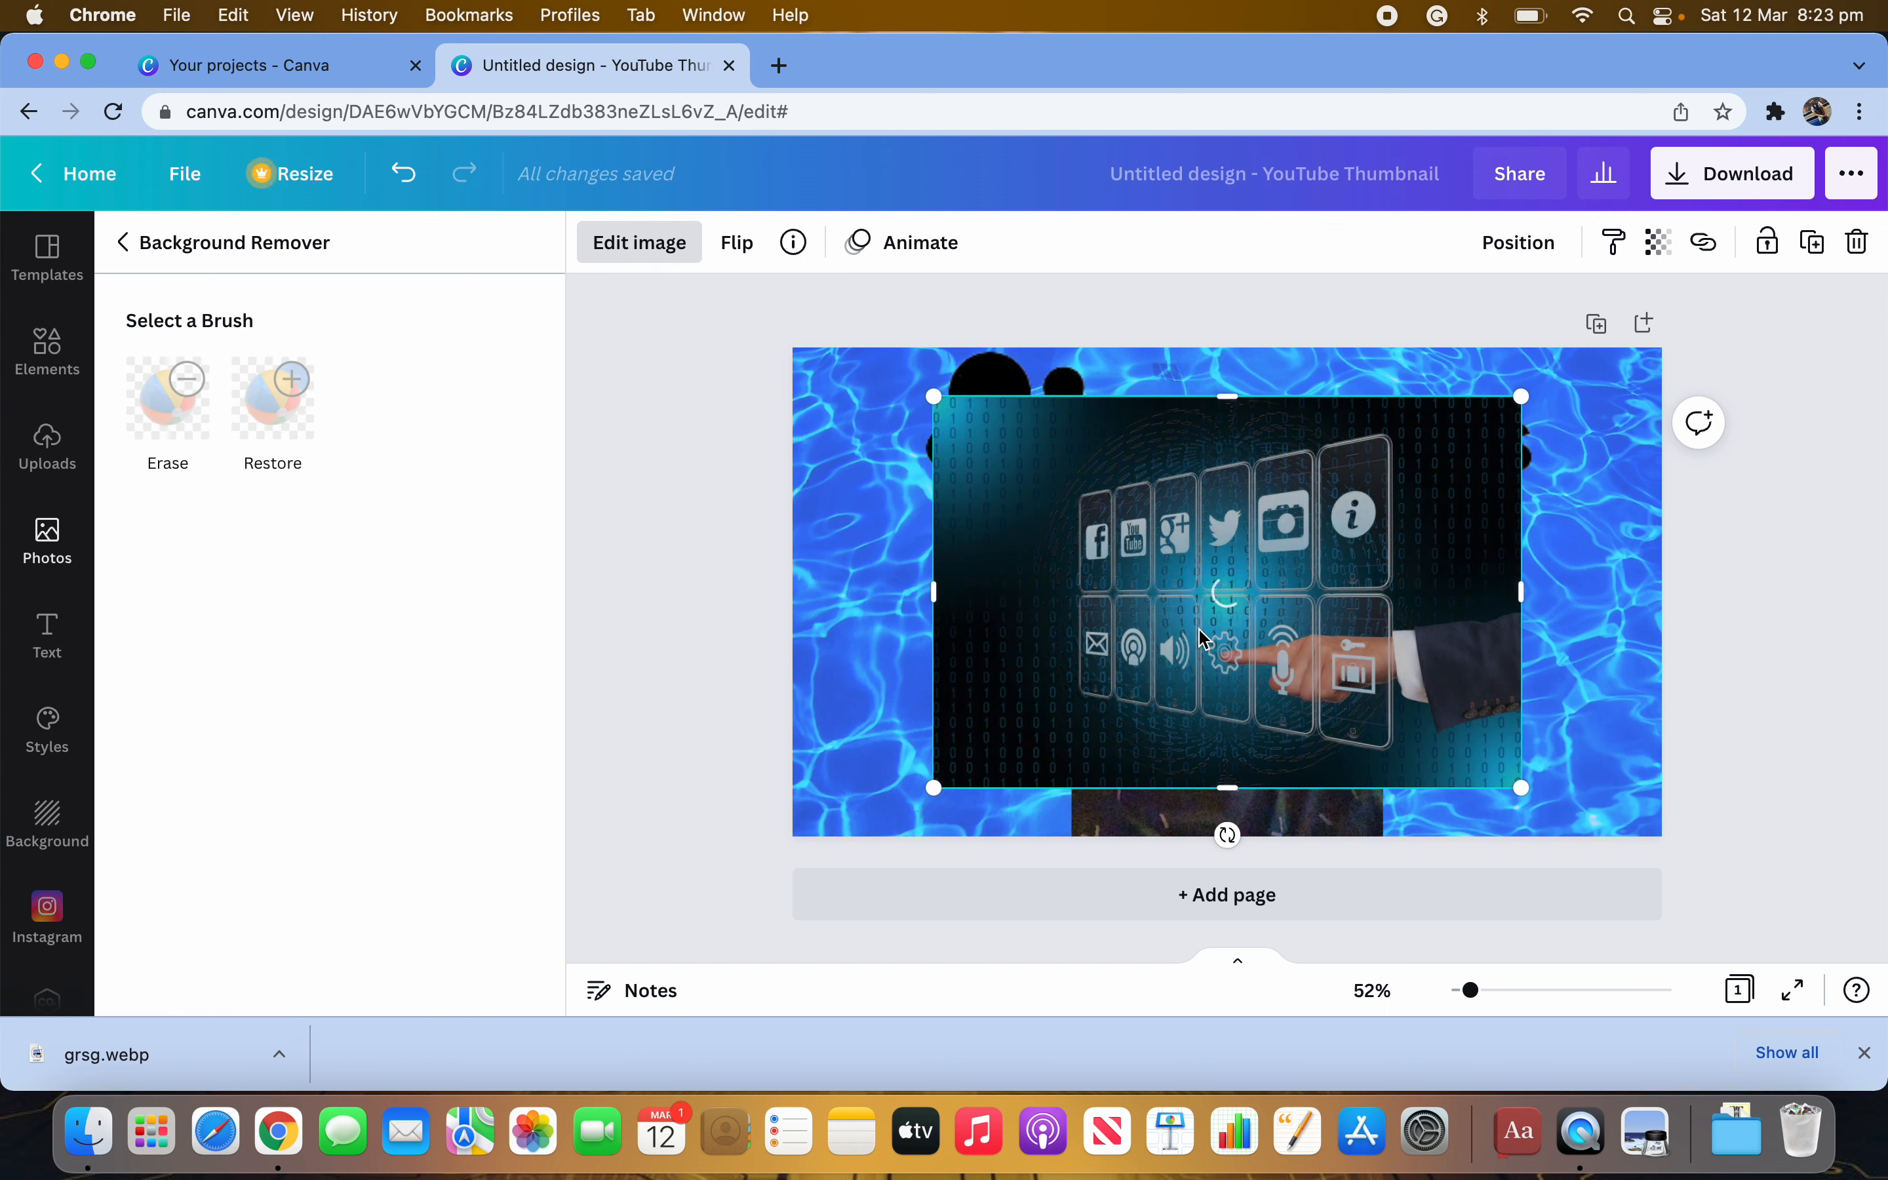
{"action": "left_click_drag", "start_coordinate": [1281, 654], "coordinate": [1016, 749]}
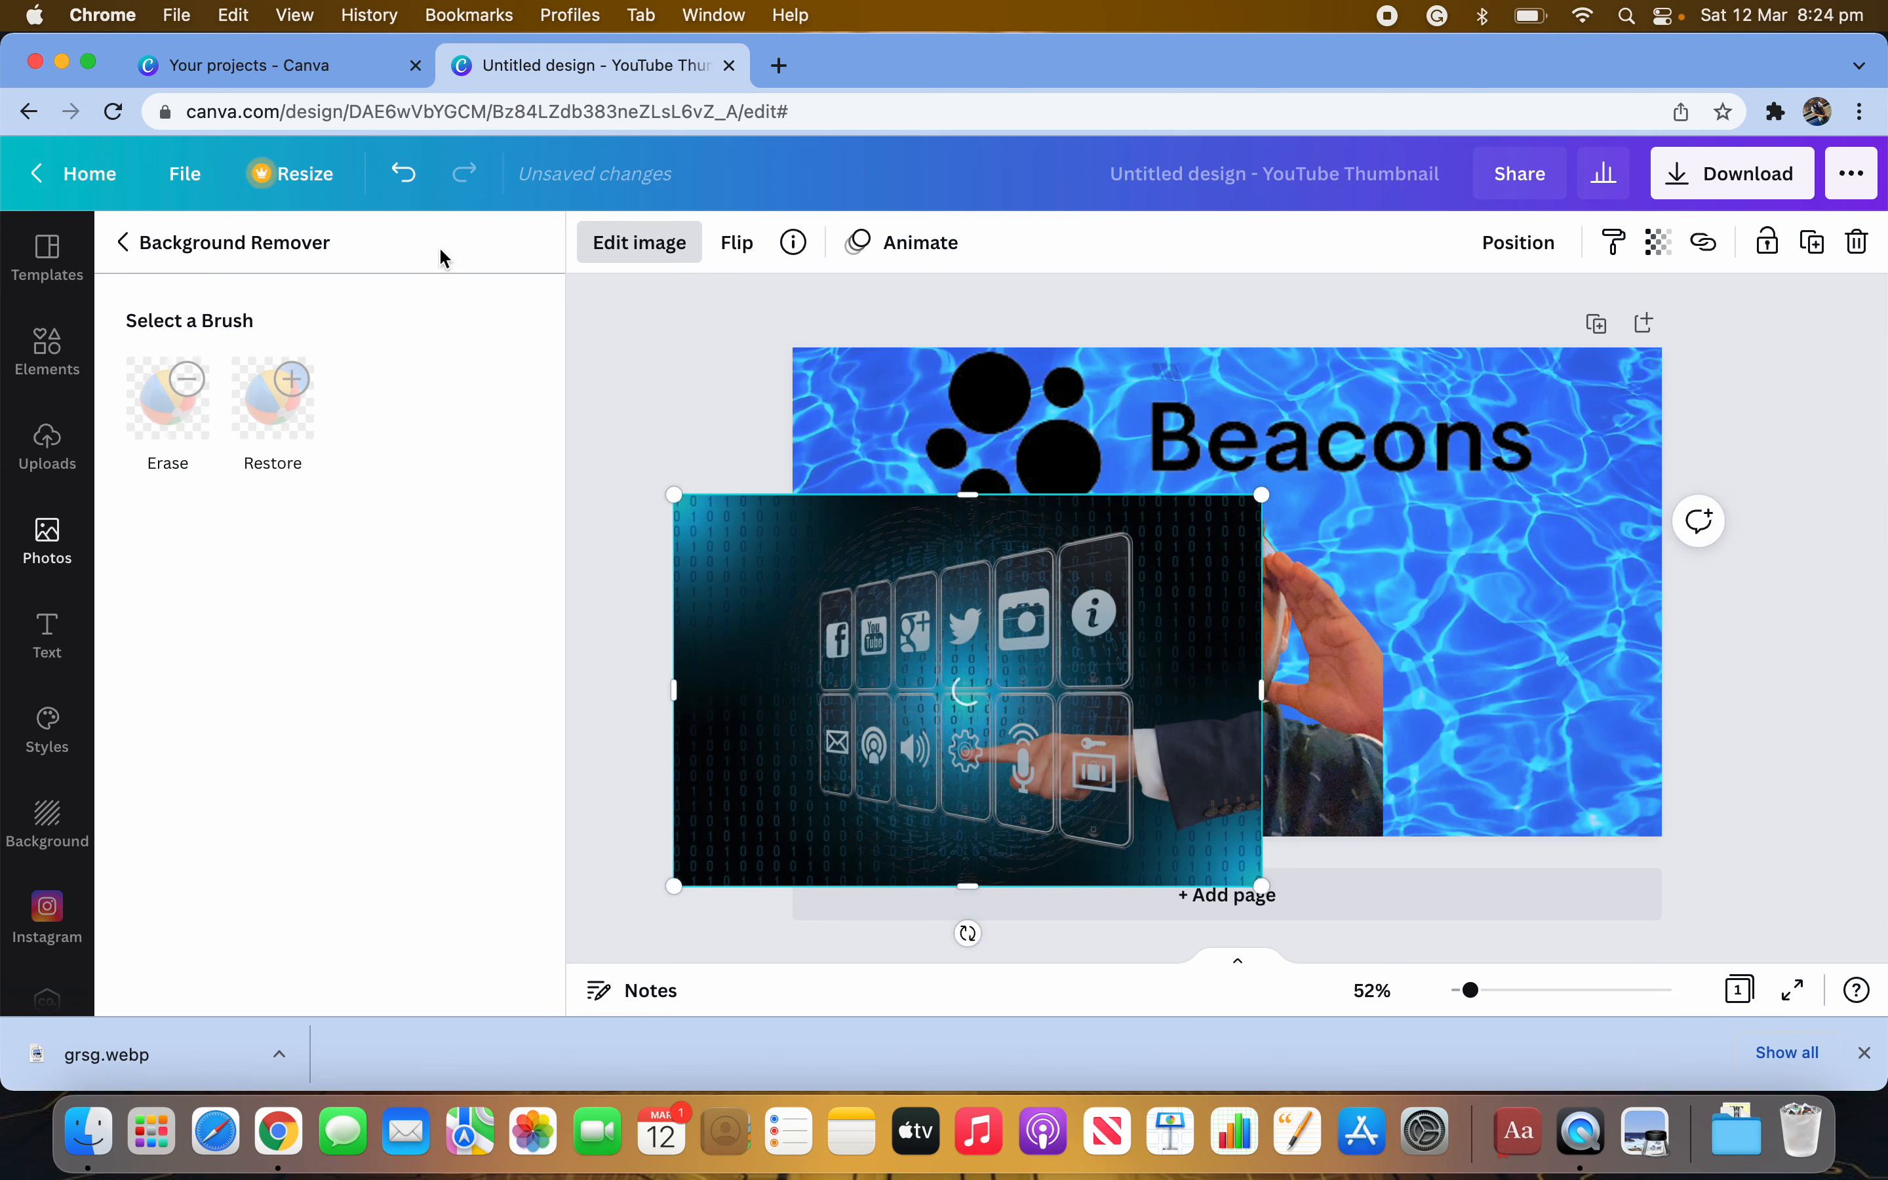
{"action": "left_click", "coordinate": [251, 52]}
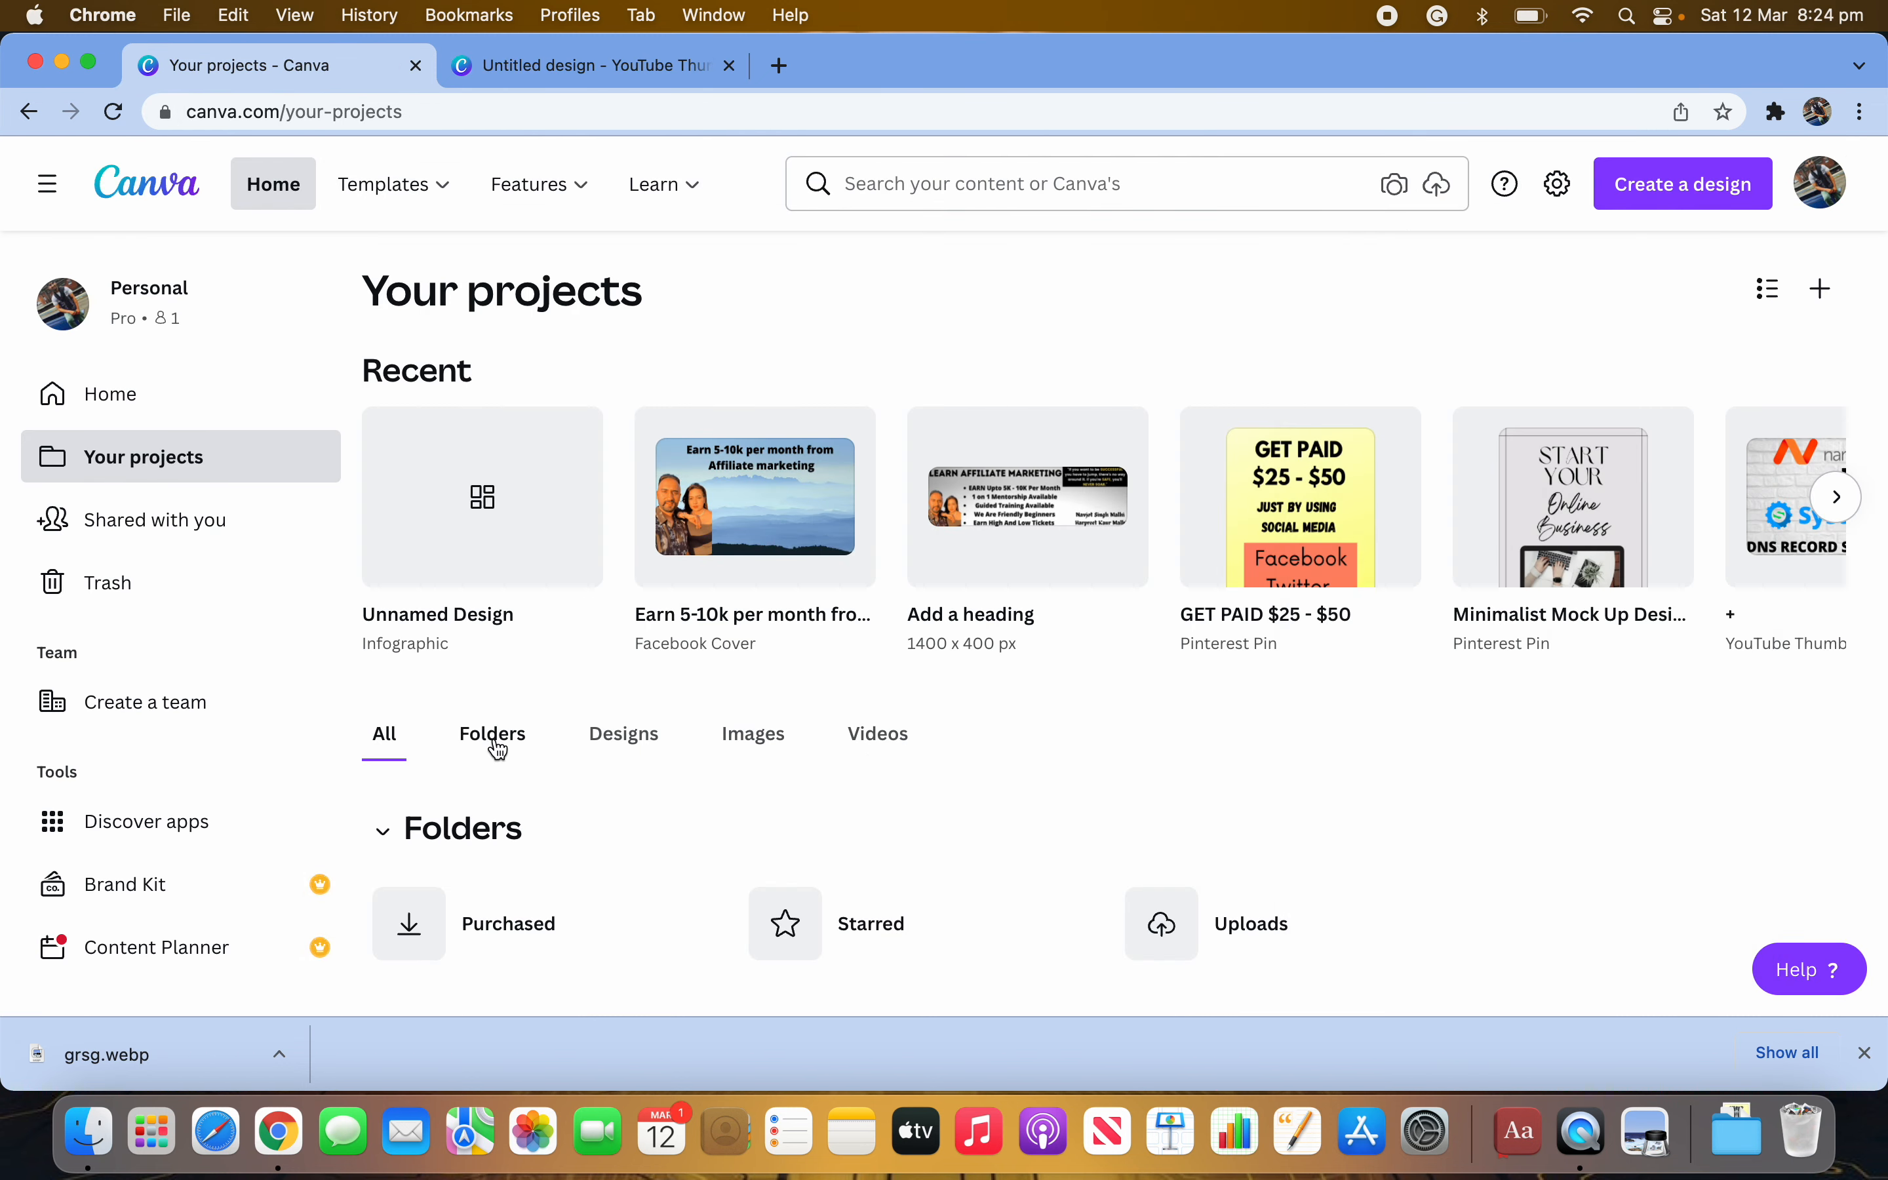
{"action": "scroll", "coordinate": [1070, 732], "scroll_direction": "down", "scroll_amount": 7}
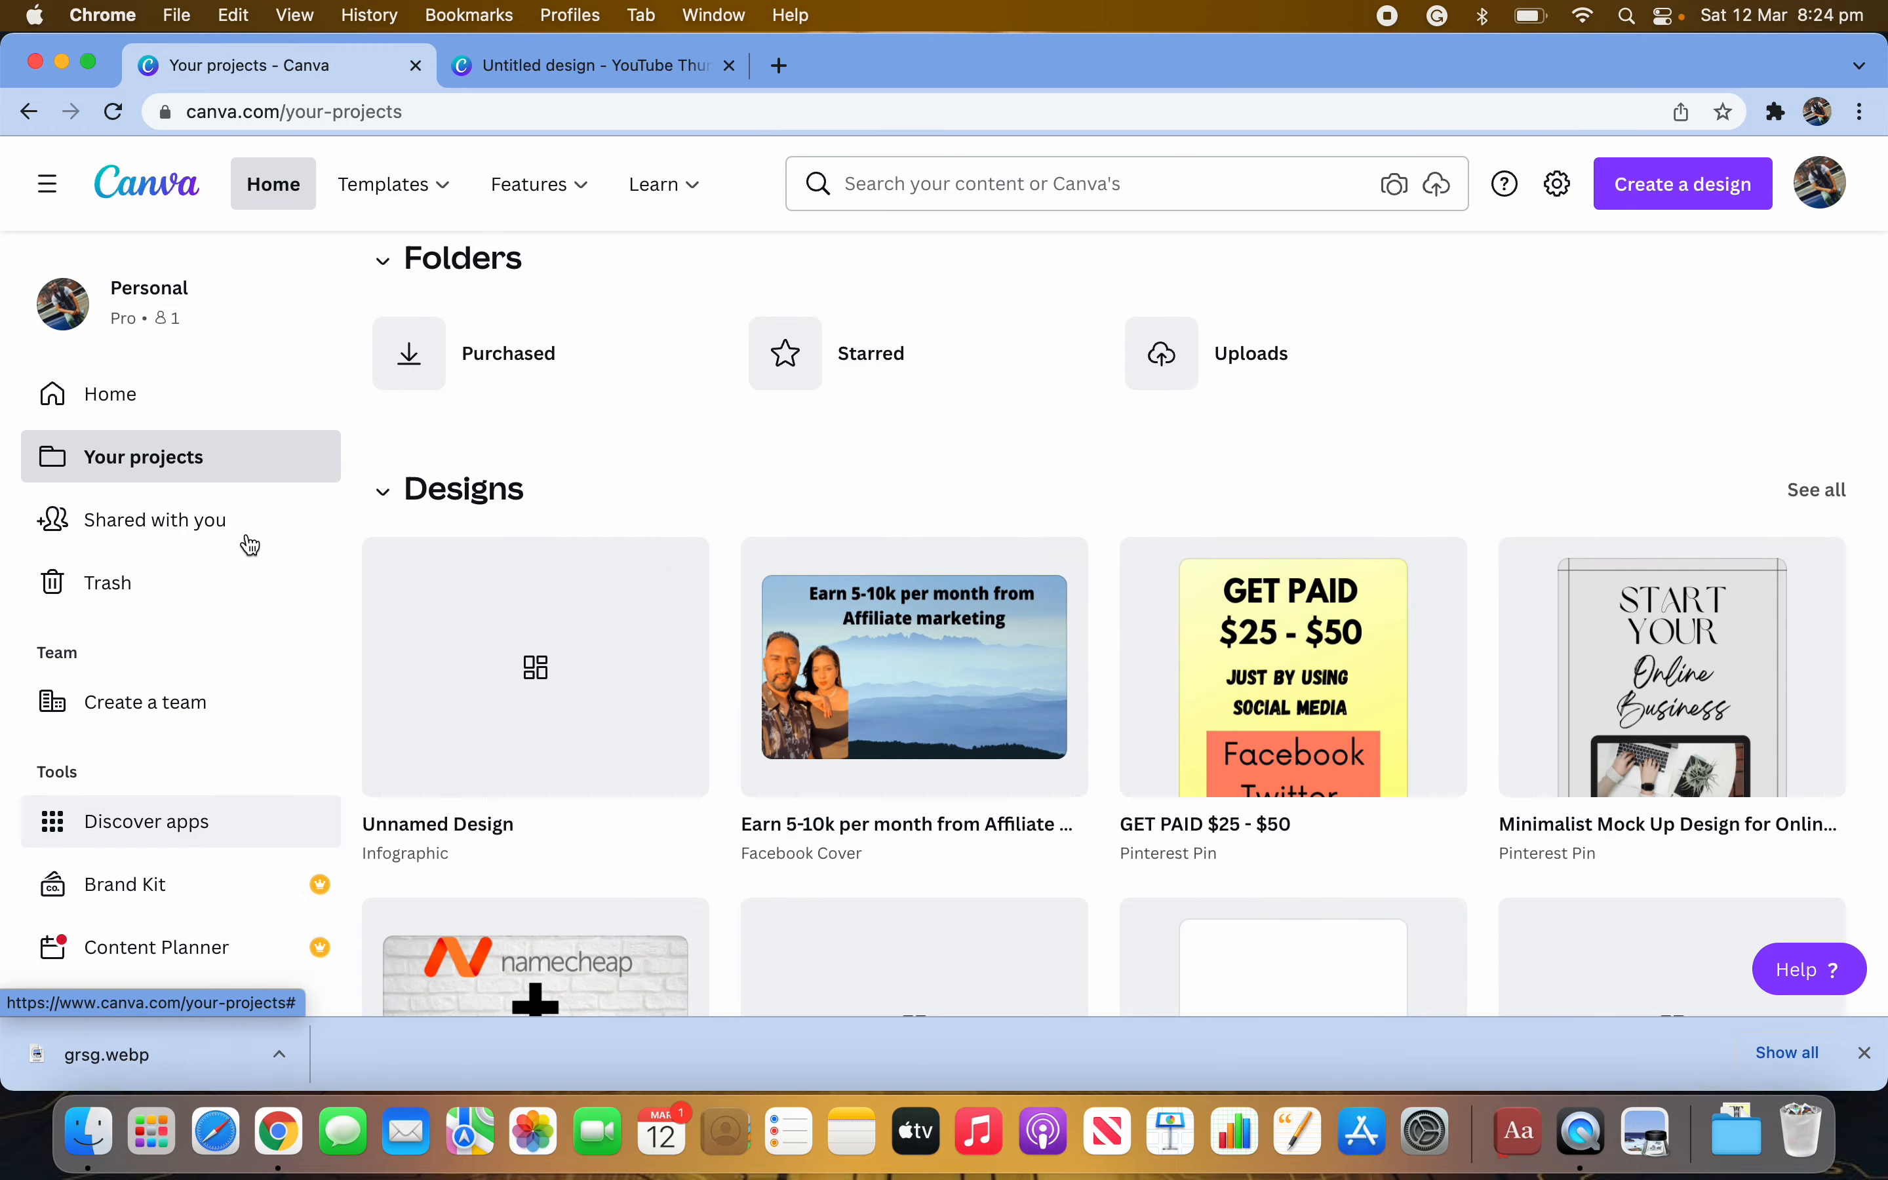
{"action": "left_click", "coordinate": [604, 65]}
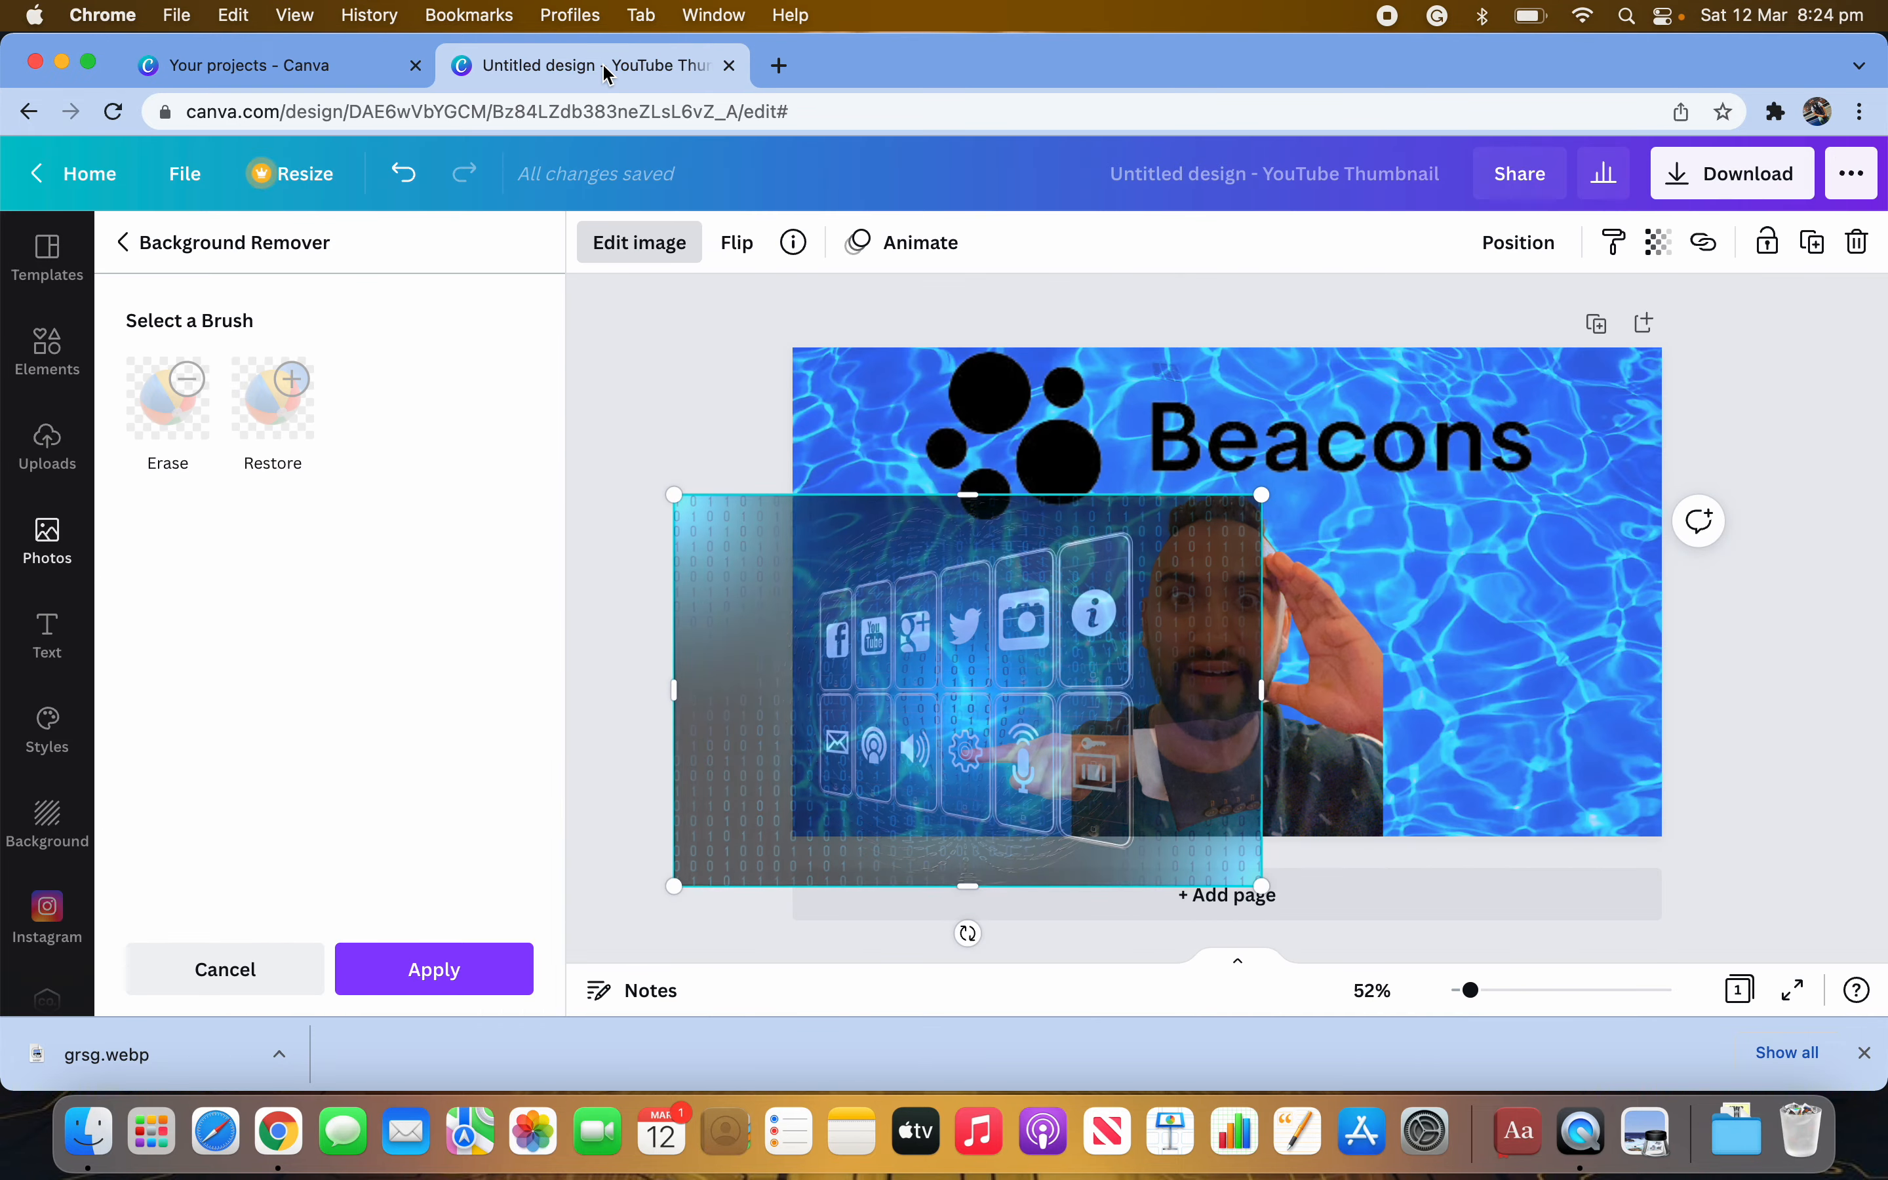
Move the social media icons photo to the lower right of the page and the man's photo to its lower-left corner.
{"action": "left_click_drag", "start_coordinate": [1030, 659], "coordinate": [1568, 624]}
{"action": "left_click", "coordinate": [1167, 753]}
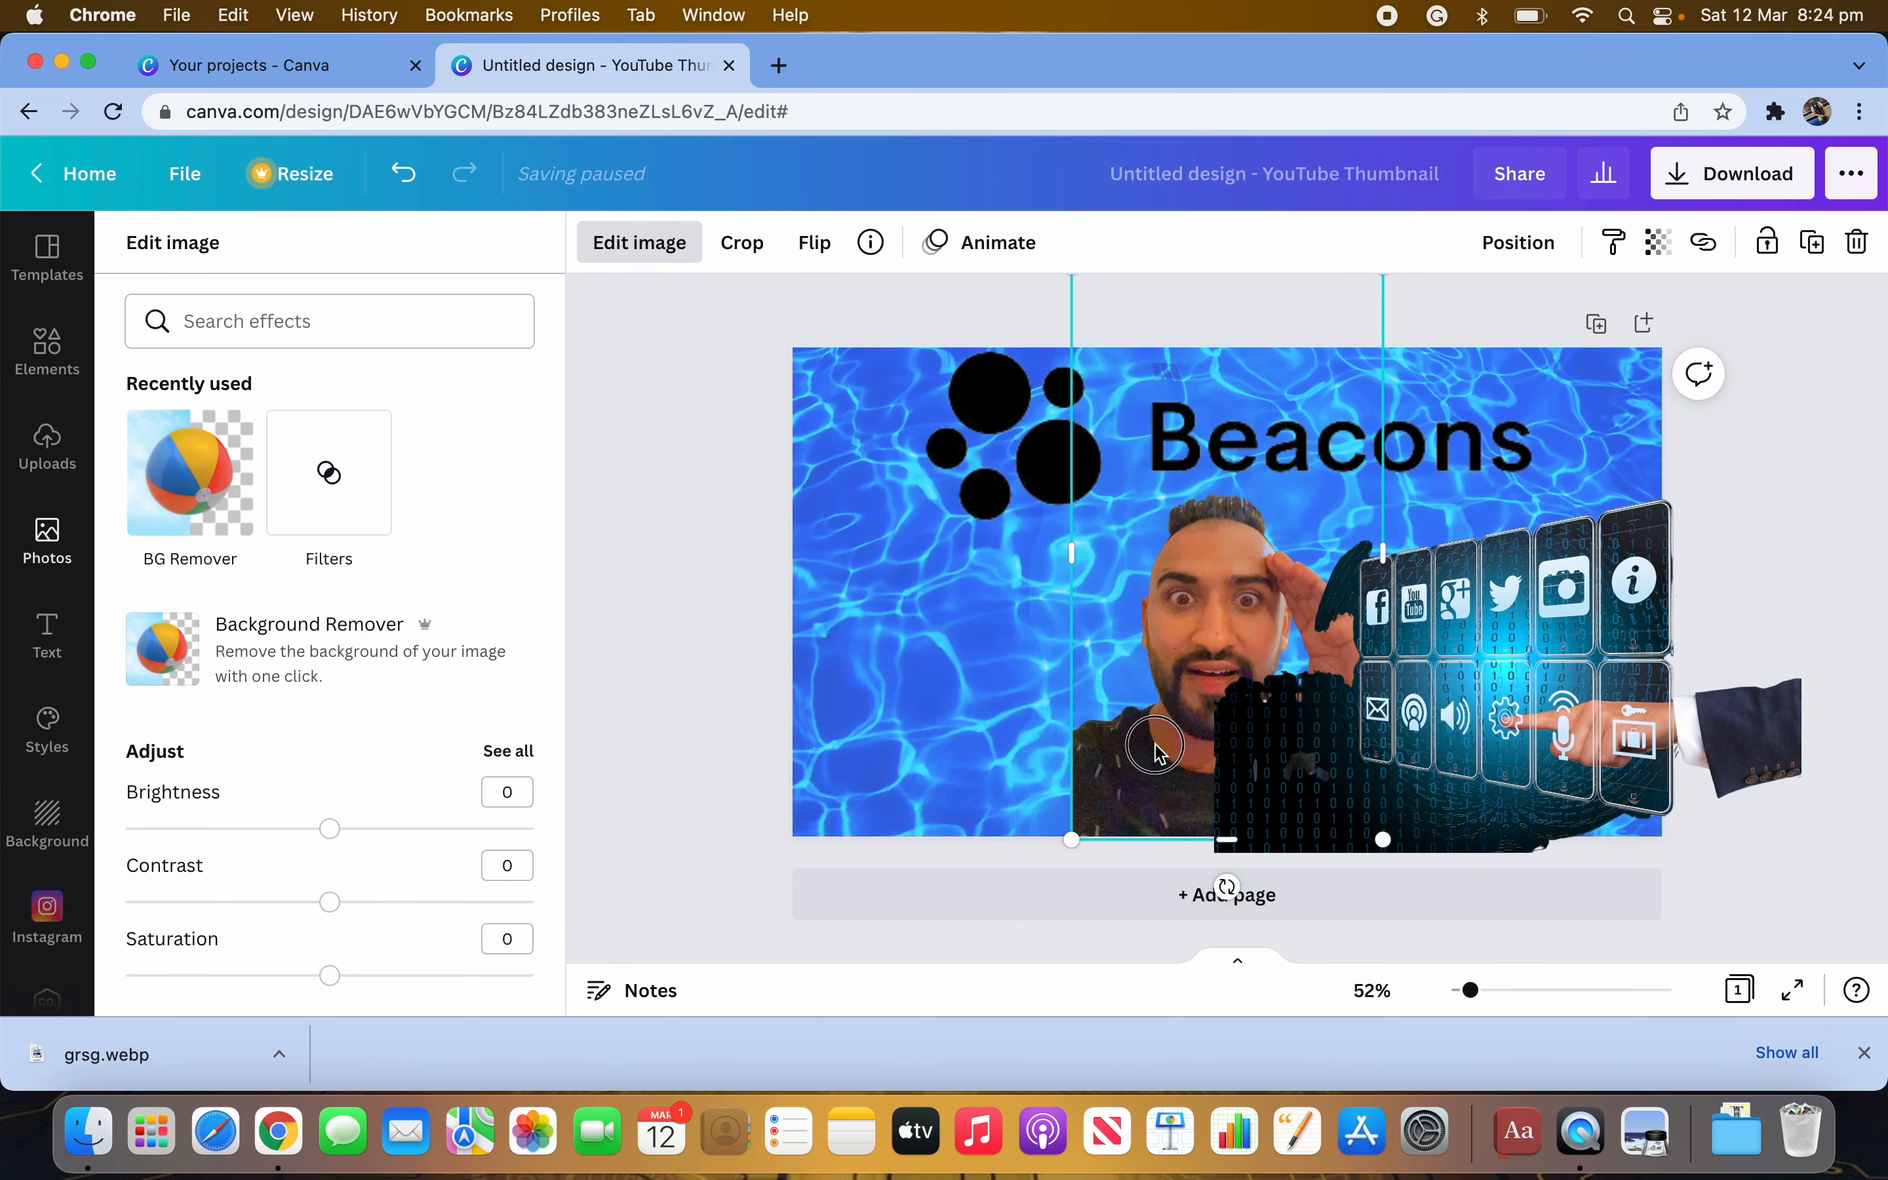
{"action": "left_click_drag", "start_coordinate": [1157, 754], "coordinate": [878, 750]}
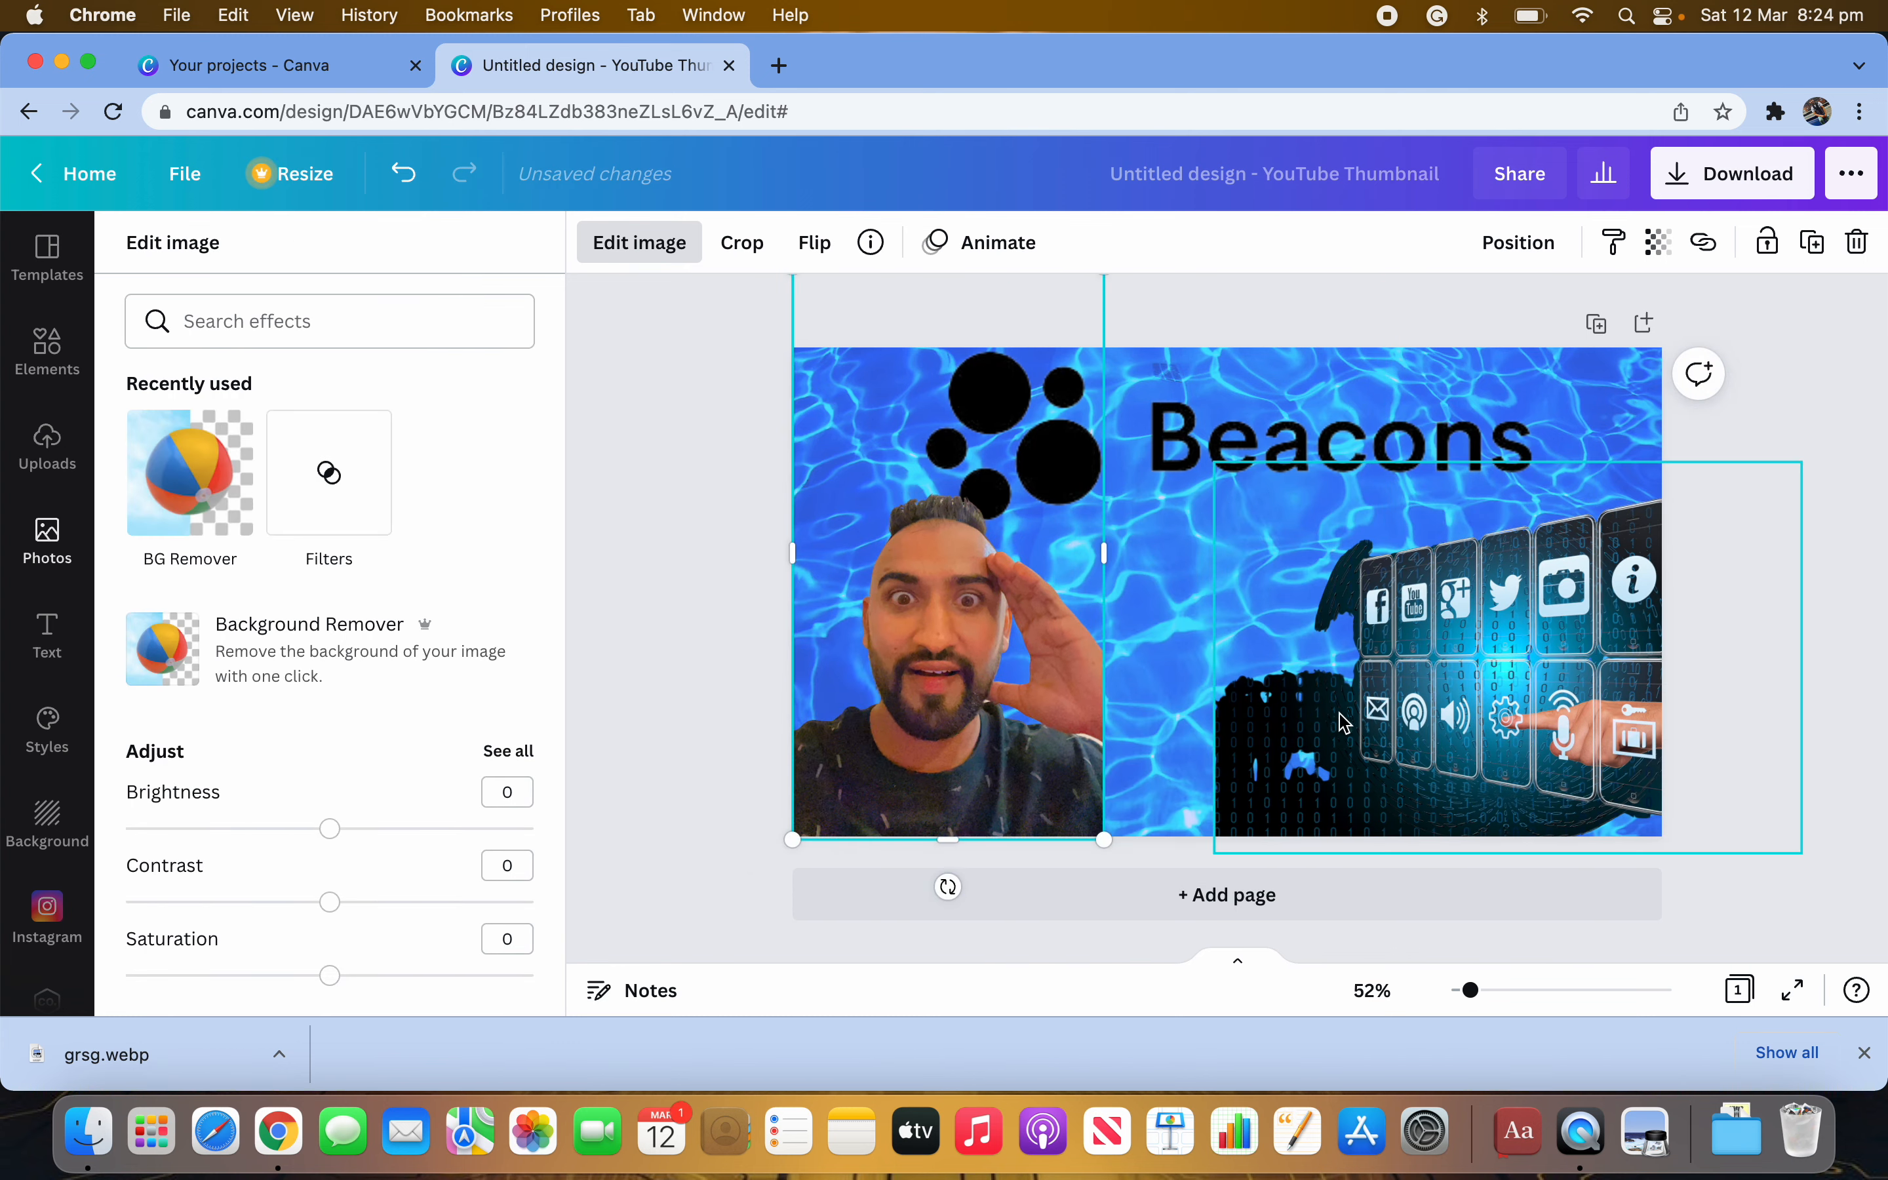
Shrink the social media icons photo to about two thirds of its size in the page's lower-right corner and deselect everything.
{"action": "left_click", "coordinate": [1261, 509]}
{"action": "left_click_drag", "start_coordinate": [1216, 464], "coordinate": [1410, 591]}
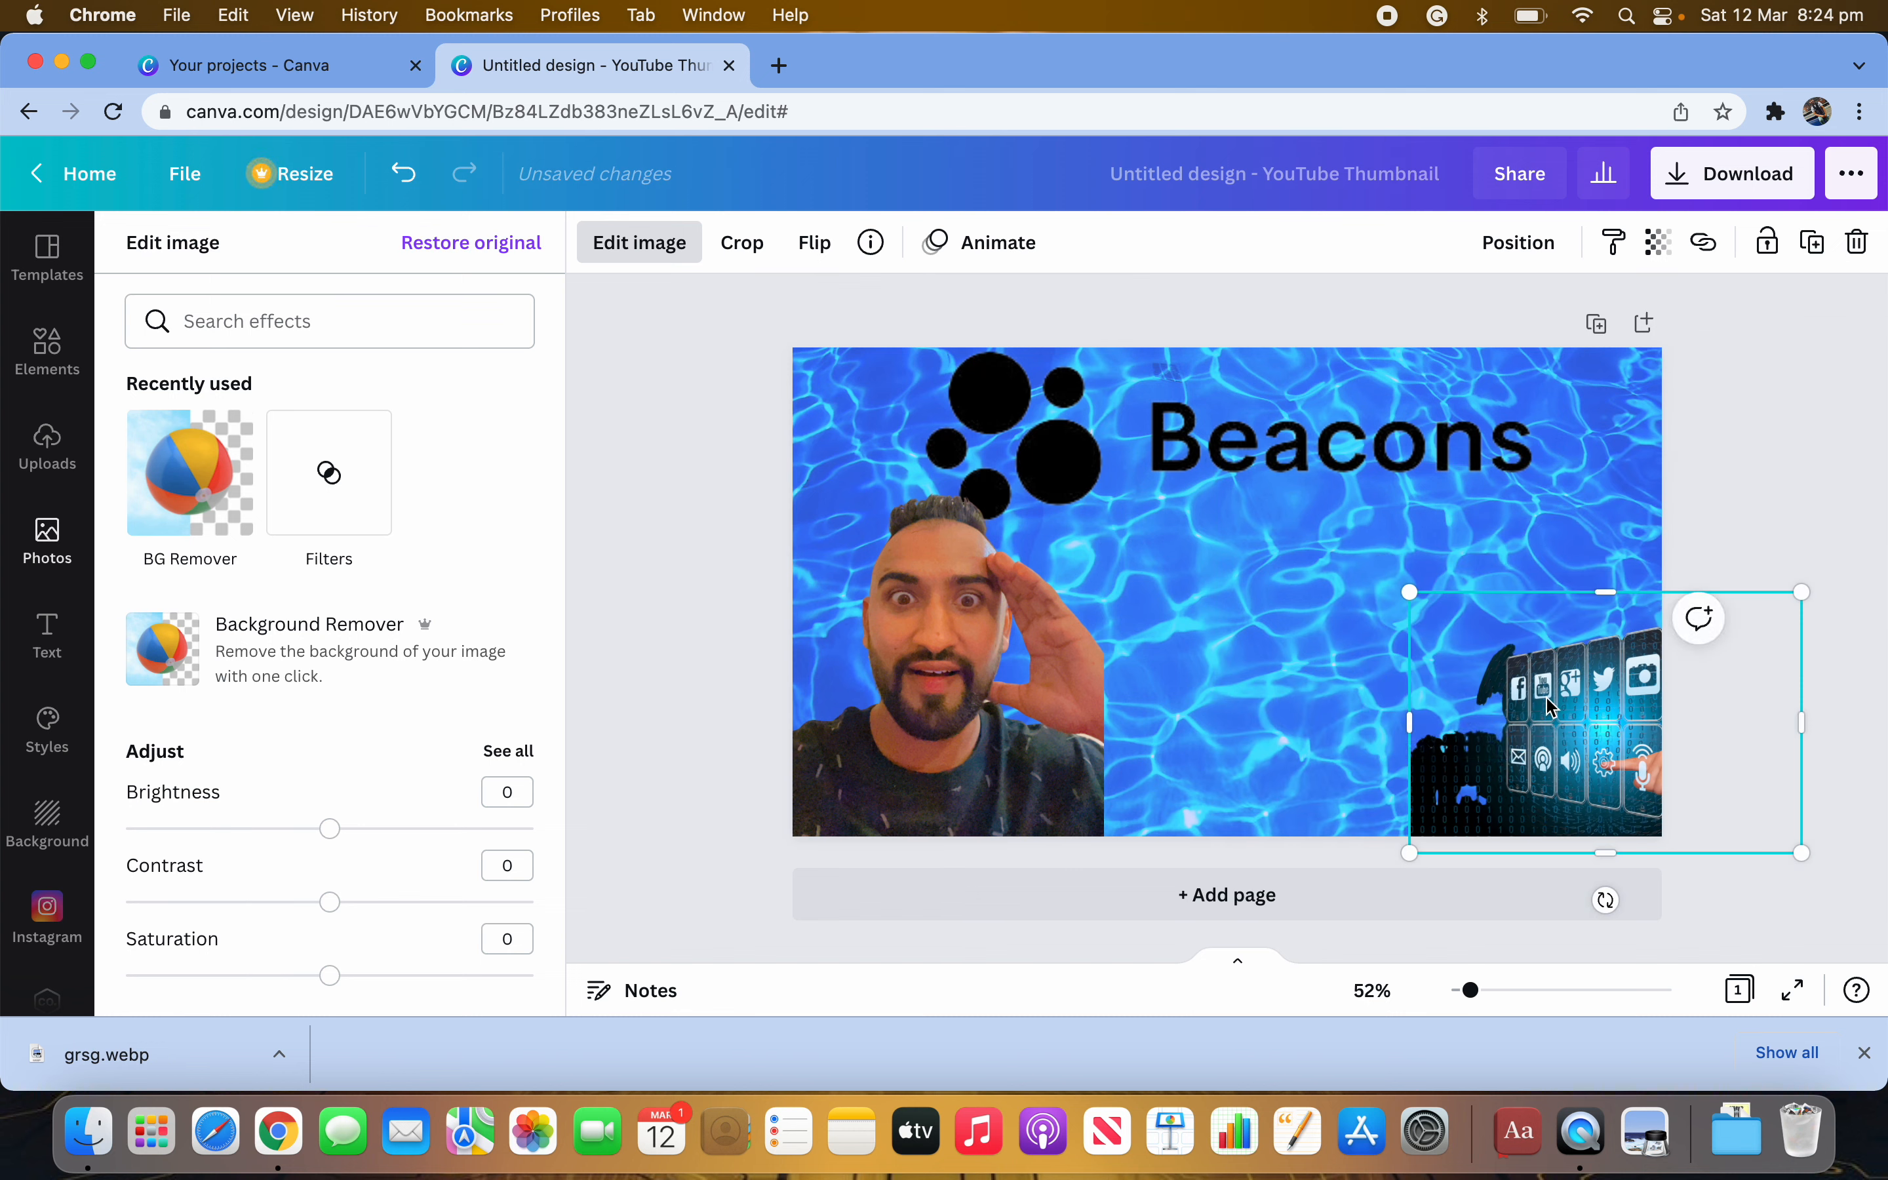
{"action": "left_click", "coordinate": [1279, 757]}
{"action": "left_click", "coordinate": [1584, 509]}
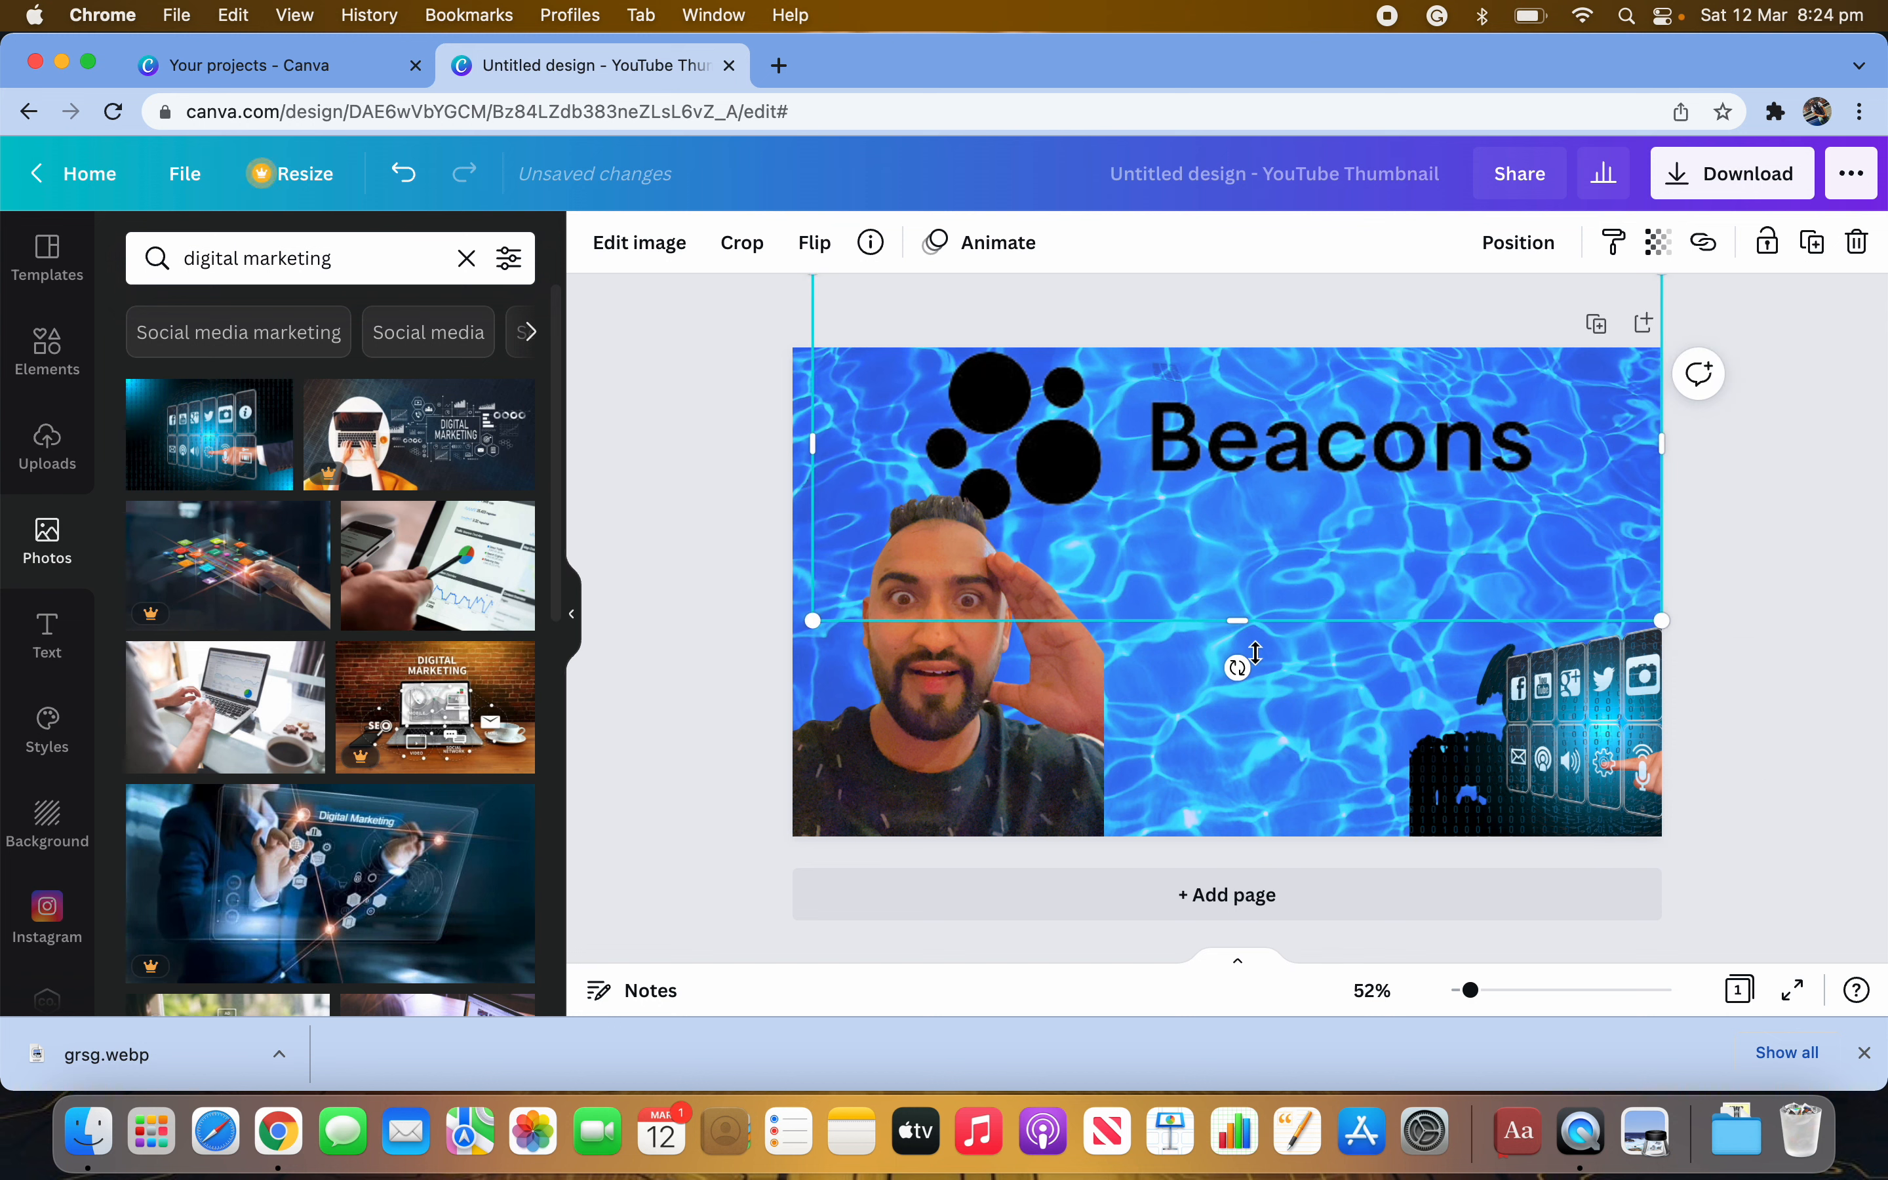
{"action": "left_click", "coordinate": [1038, 864]}
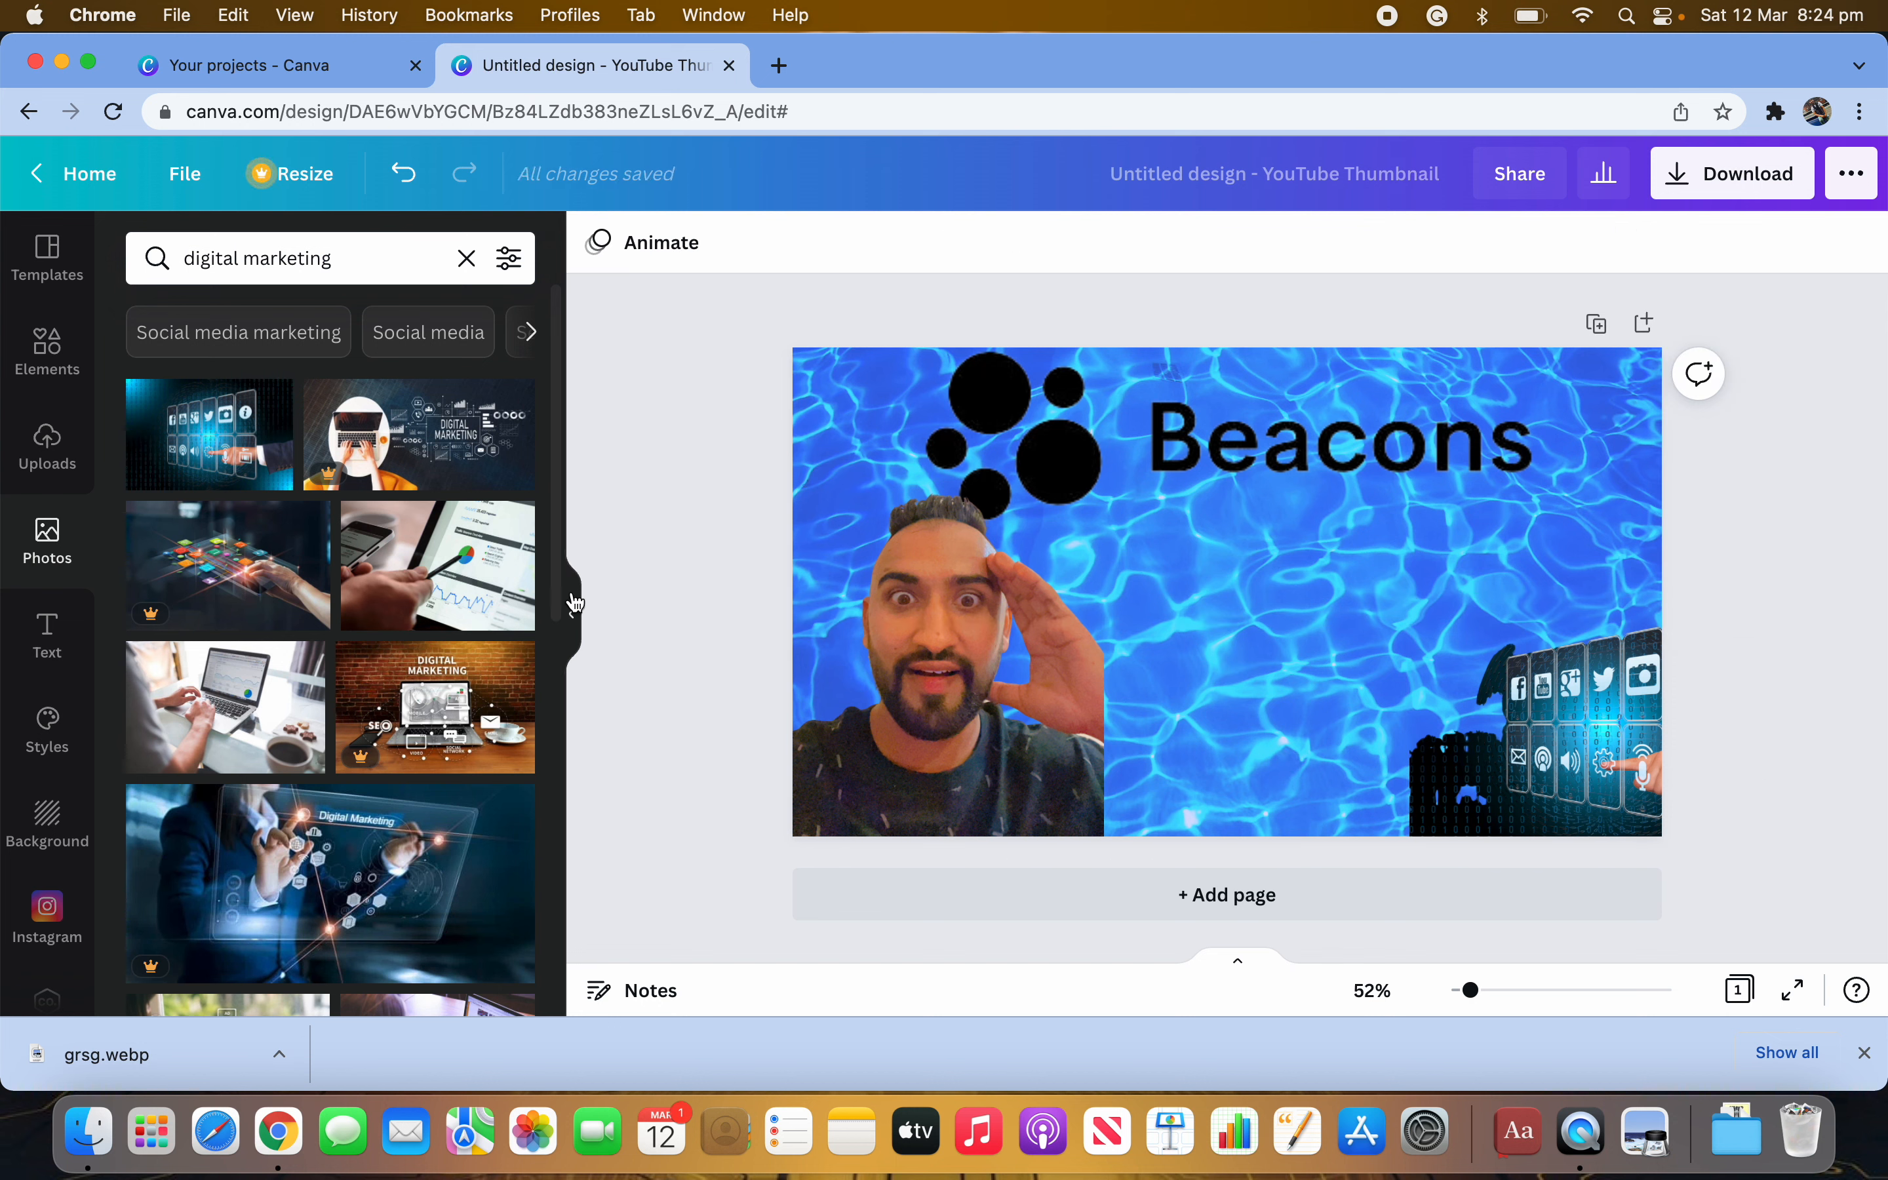
Close the Beacons thumbnail design and look through the designs and uploaded images in the projects overview.
{"action": "left_click", "coordinate": [731, 66]}
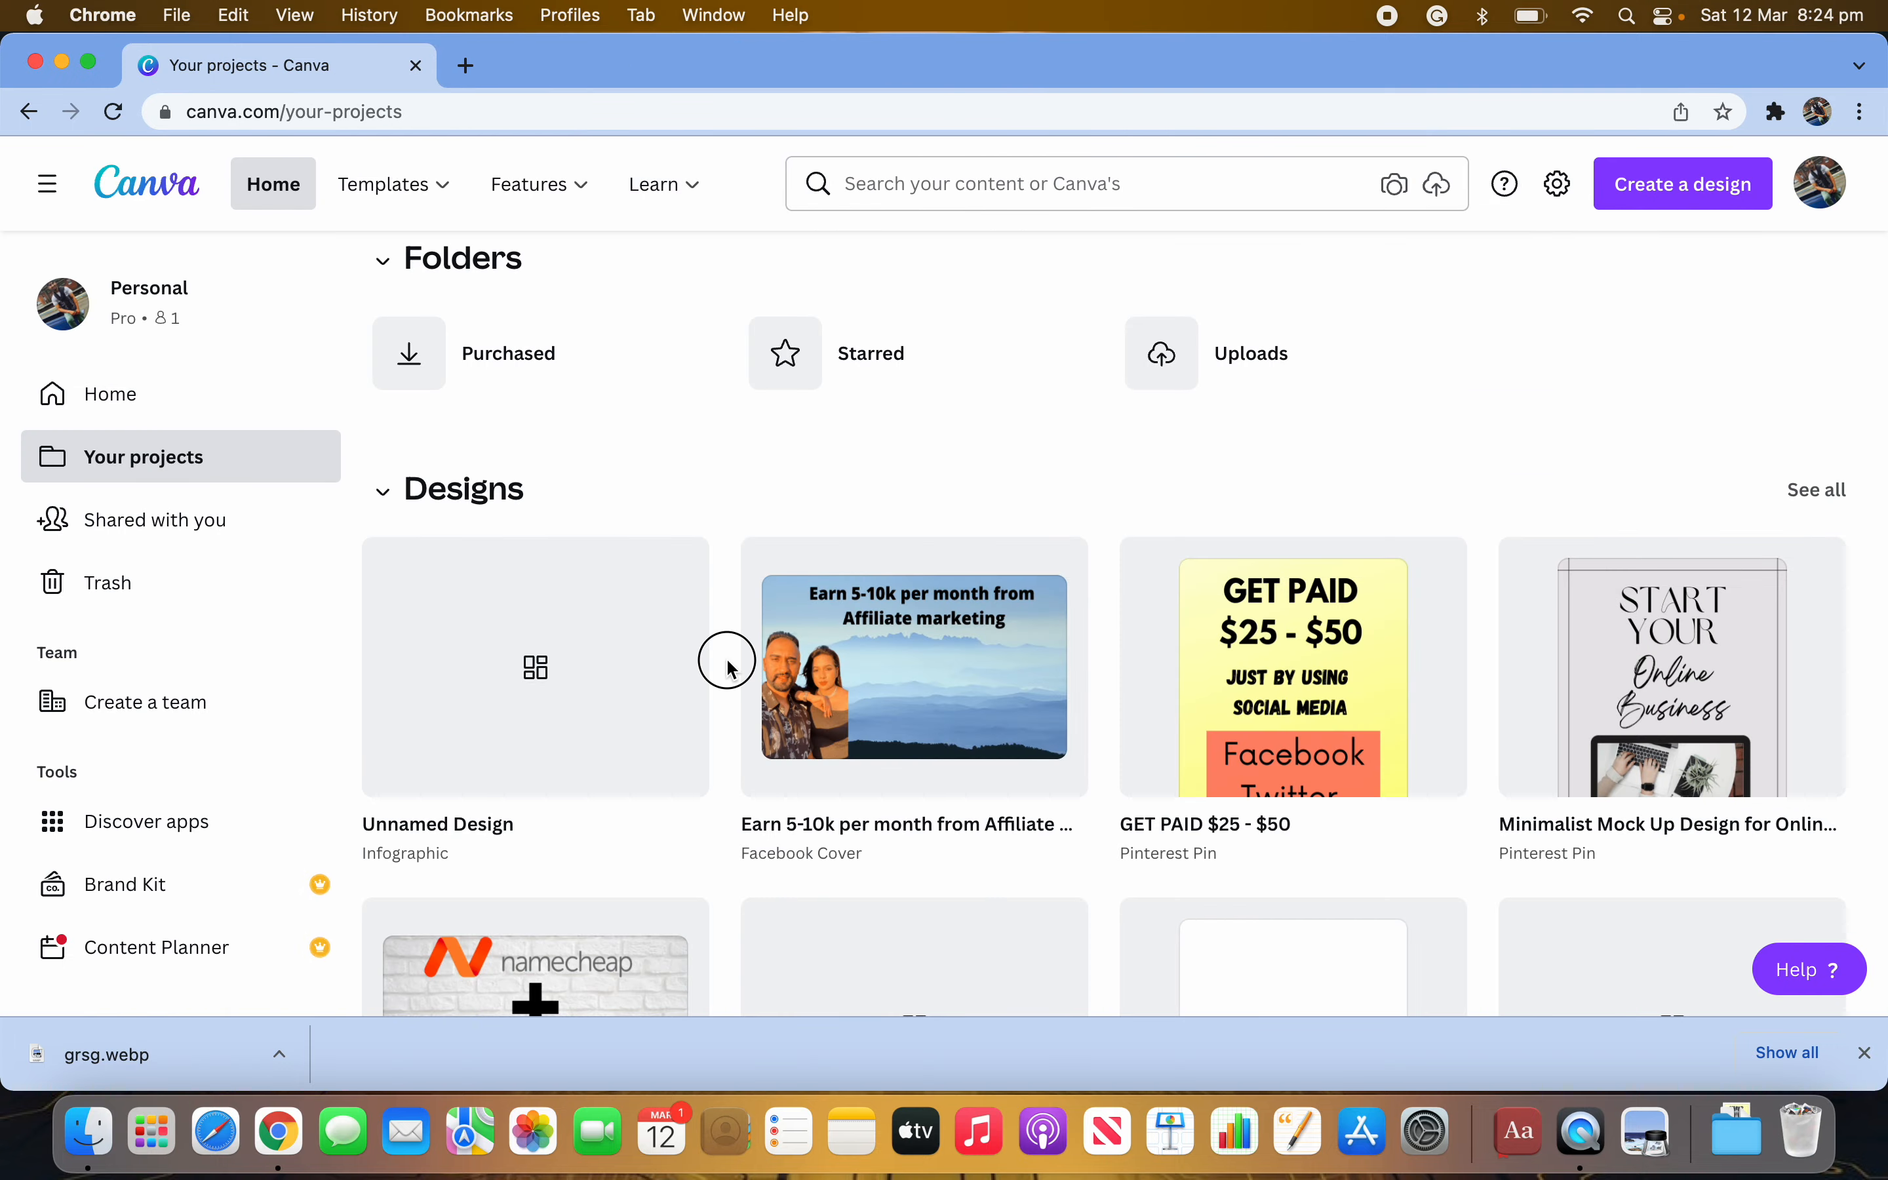
{"action": "scroll", "coordinate": [1112, 830], "scroll_direction": "down", "scroll_amount": 9}
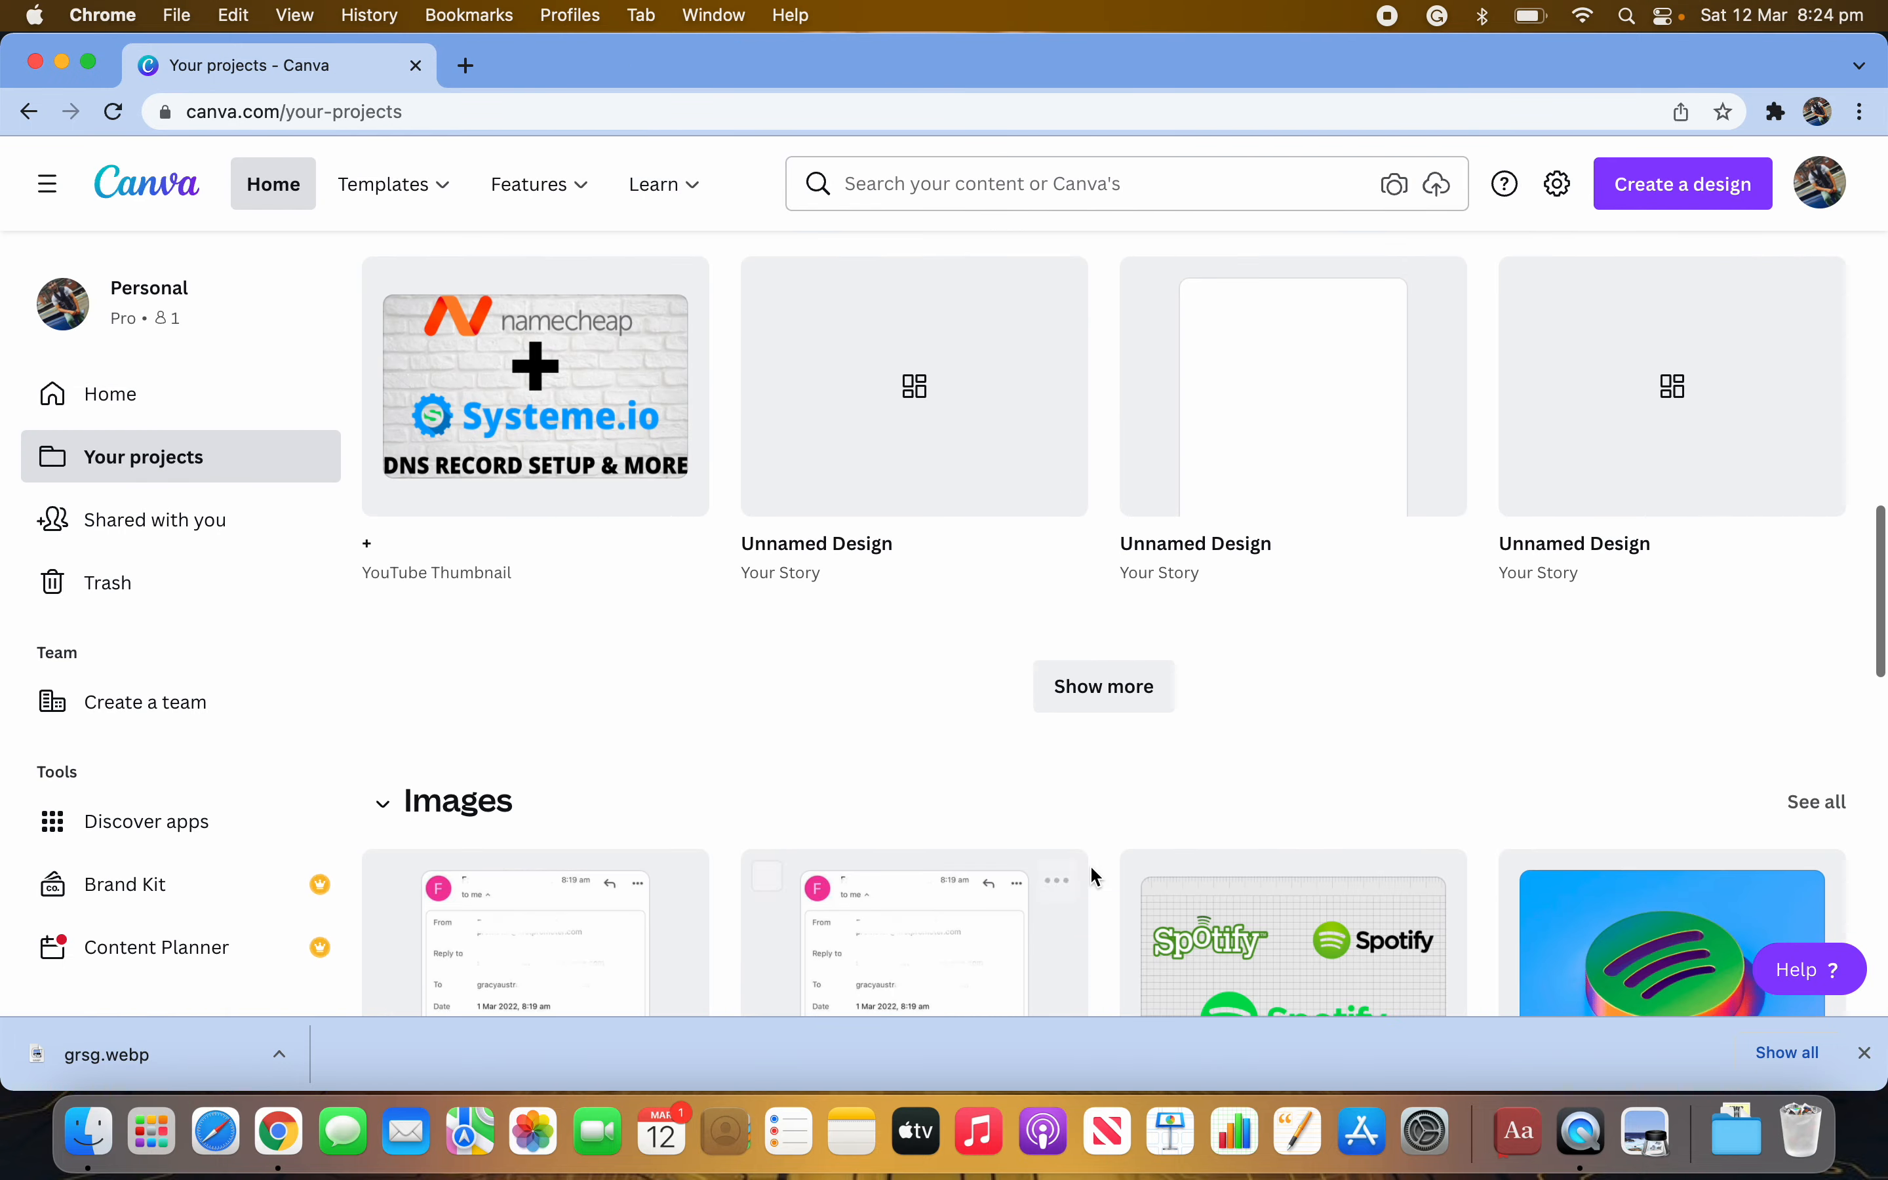
{"action": "scroll", "coordinate": [784, 721], "scroll_direction": "up", "scroll_amount": 2}
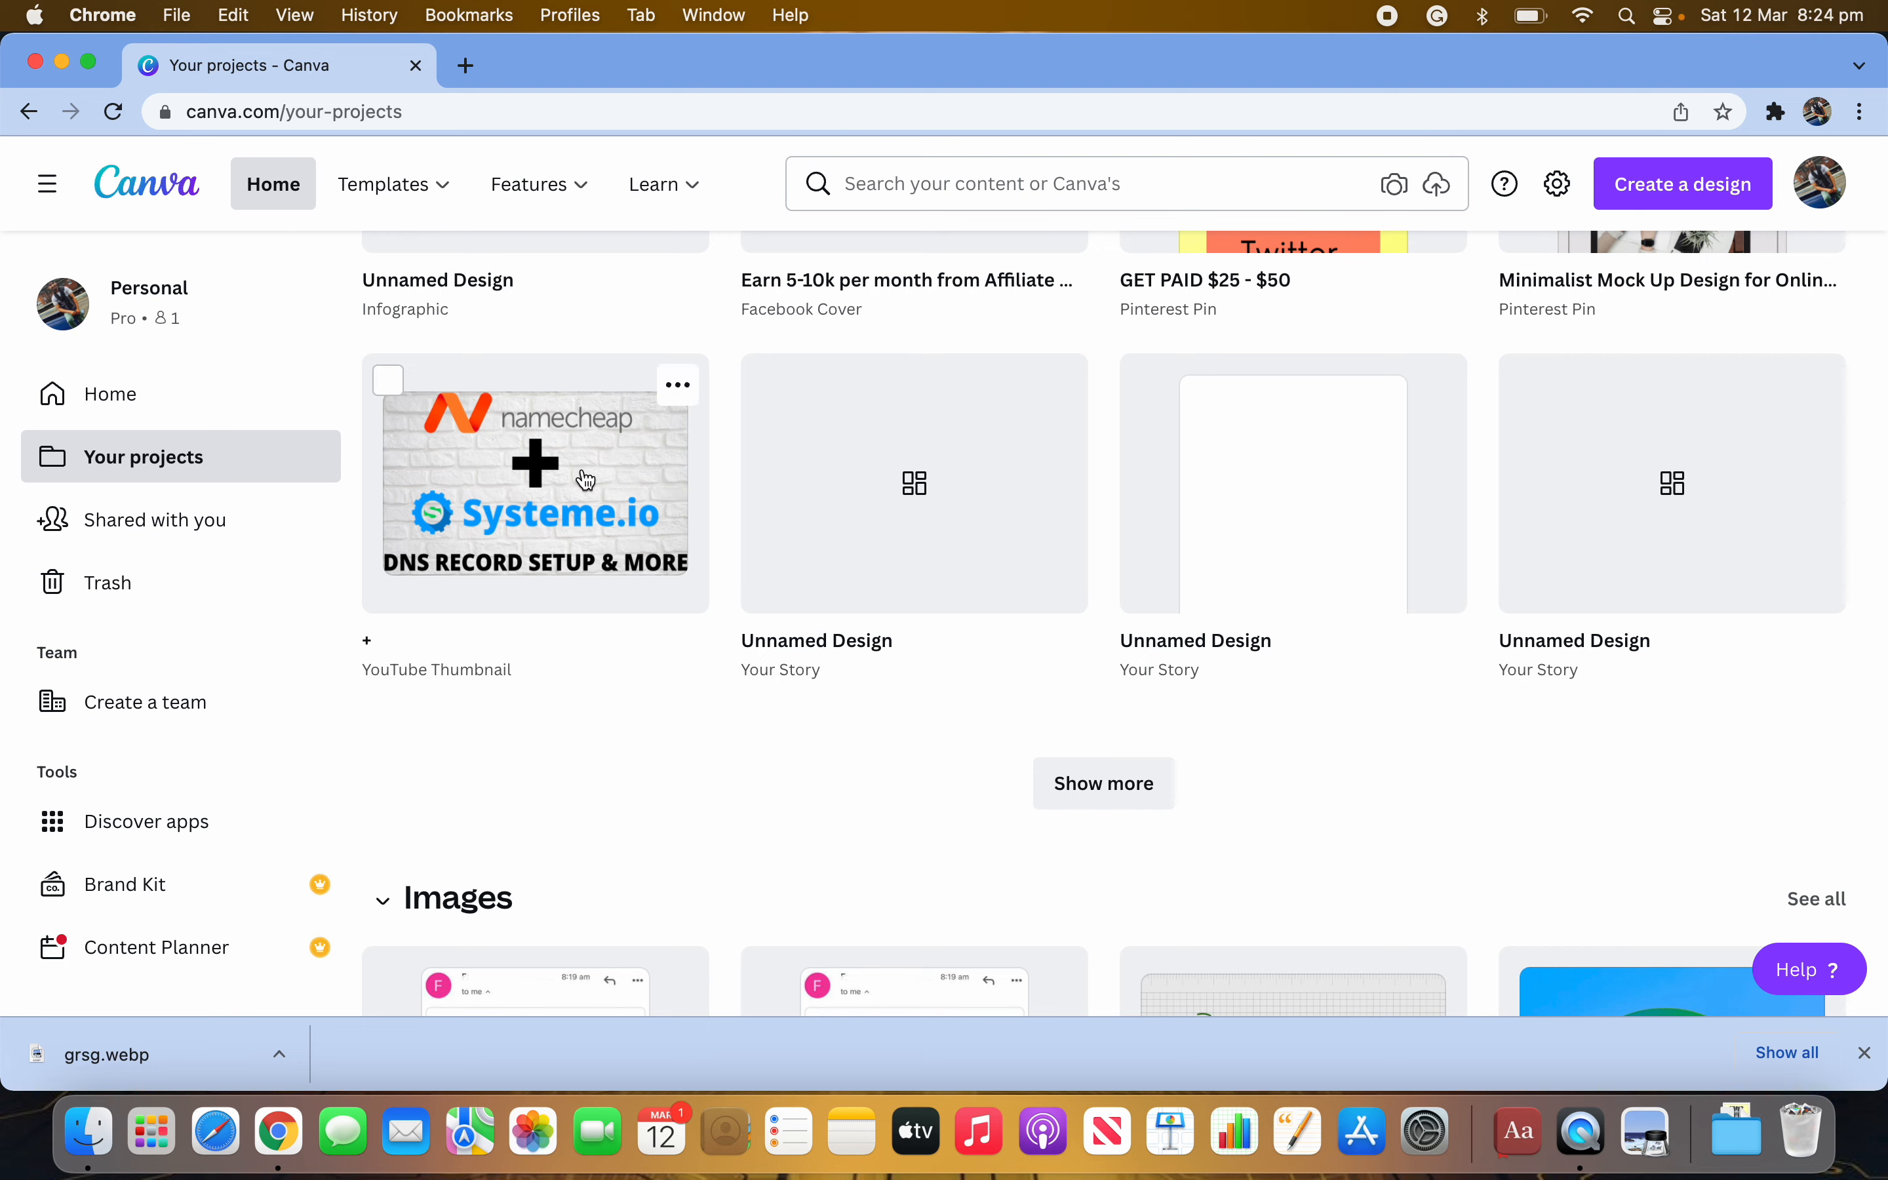
{"action": "scroll", "coordinate": [705, 733], "scroll_direction": "down", "scroll_amount": 6}
{"action": "scroll", "coordinate": [859, 664], "scroll_direction": "down", "scroll_amount": 5}
{"action": "scroll", "coordinate": [1138, 476], "scroll_direction": "up", "scroll_amount": 4}
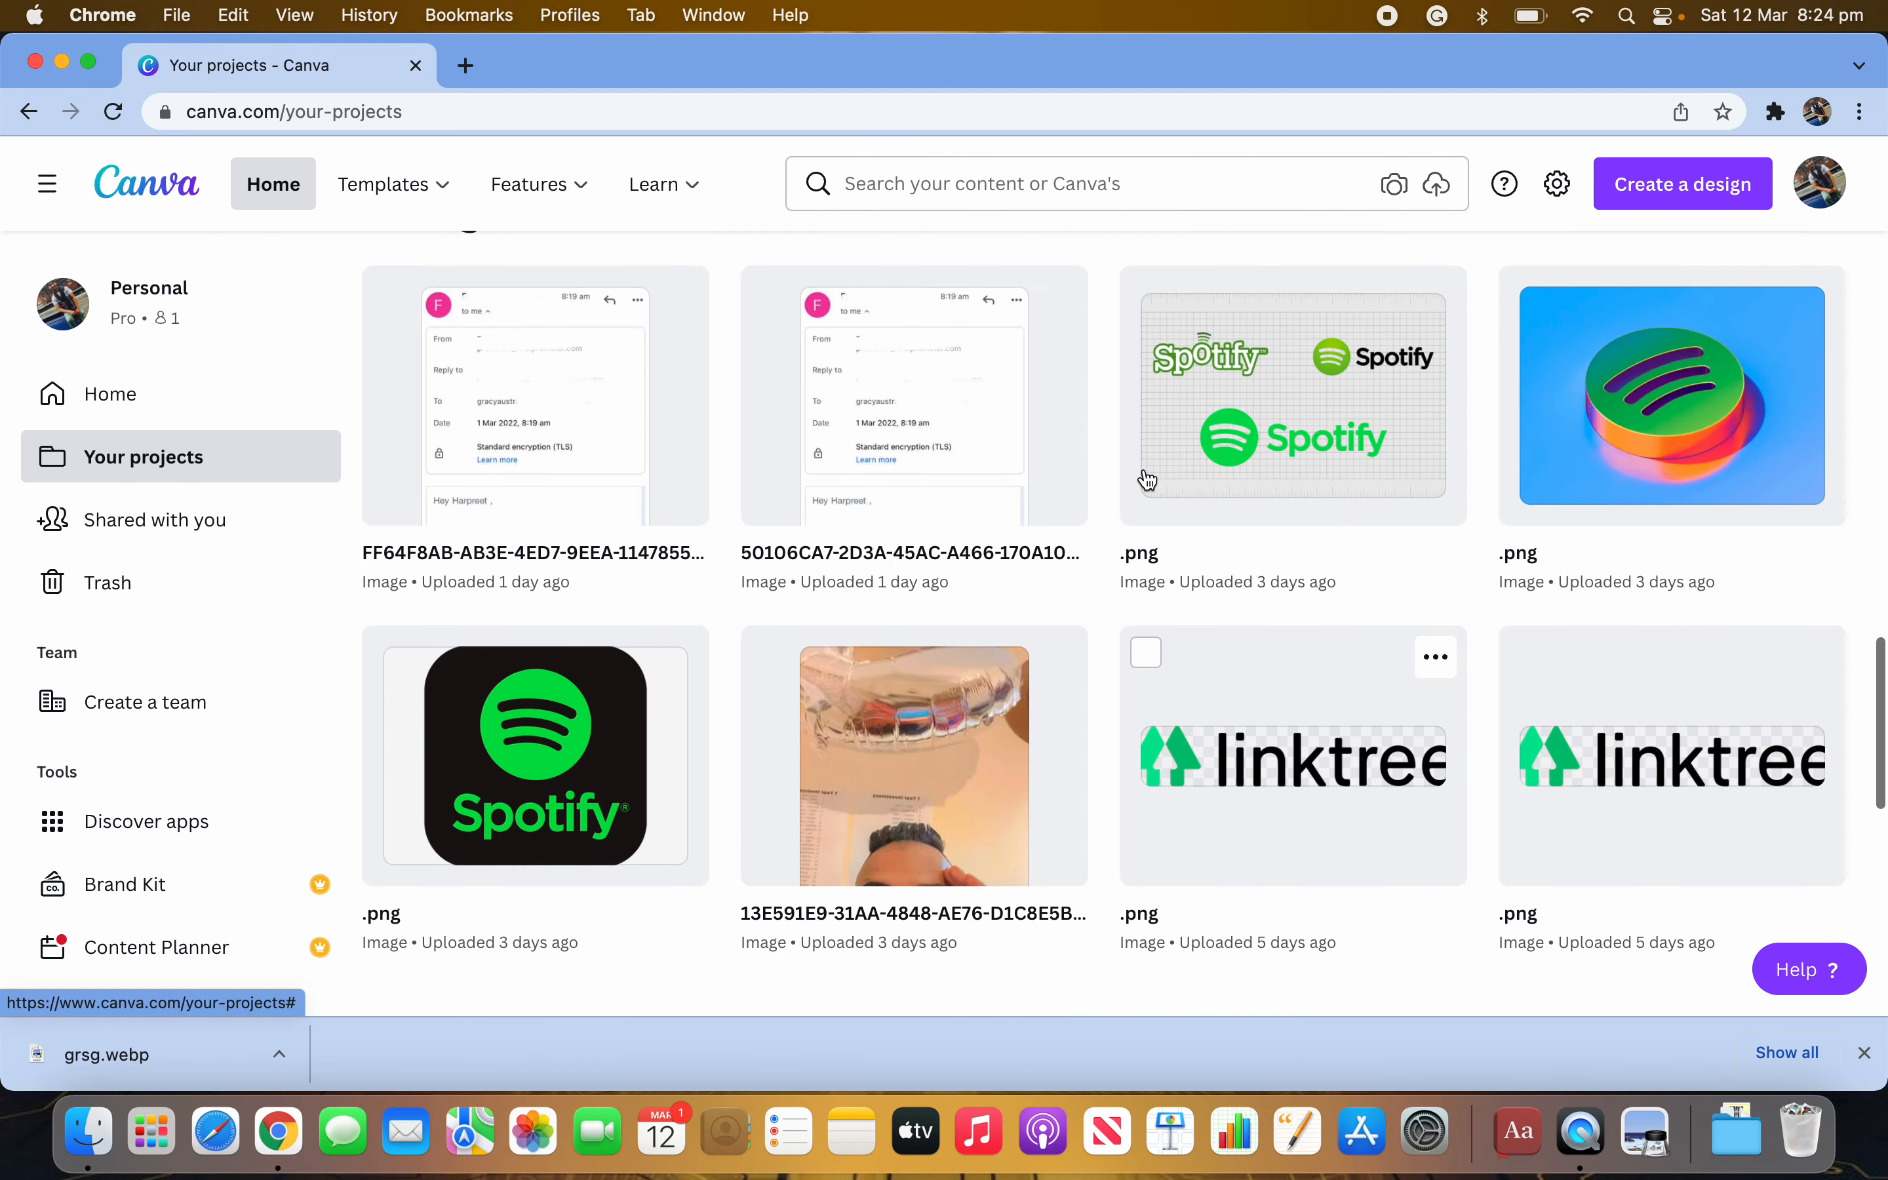
{"action": "scroll", "coordinate": [1147, 835], "scroll_direction": "down", "scroll_amount": 10}
{"action": "scroll", "coordinate": [1074, 553], "scroll_direction": "up", "scroll_amount": 8}
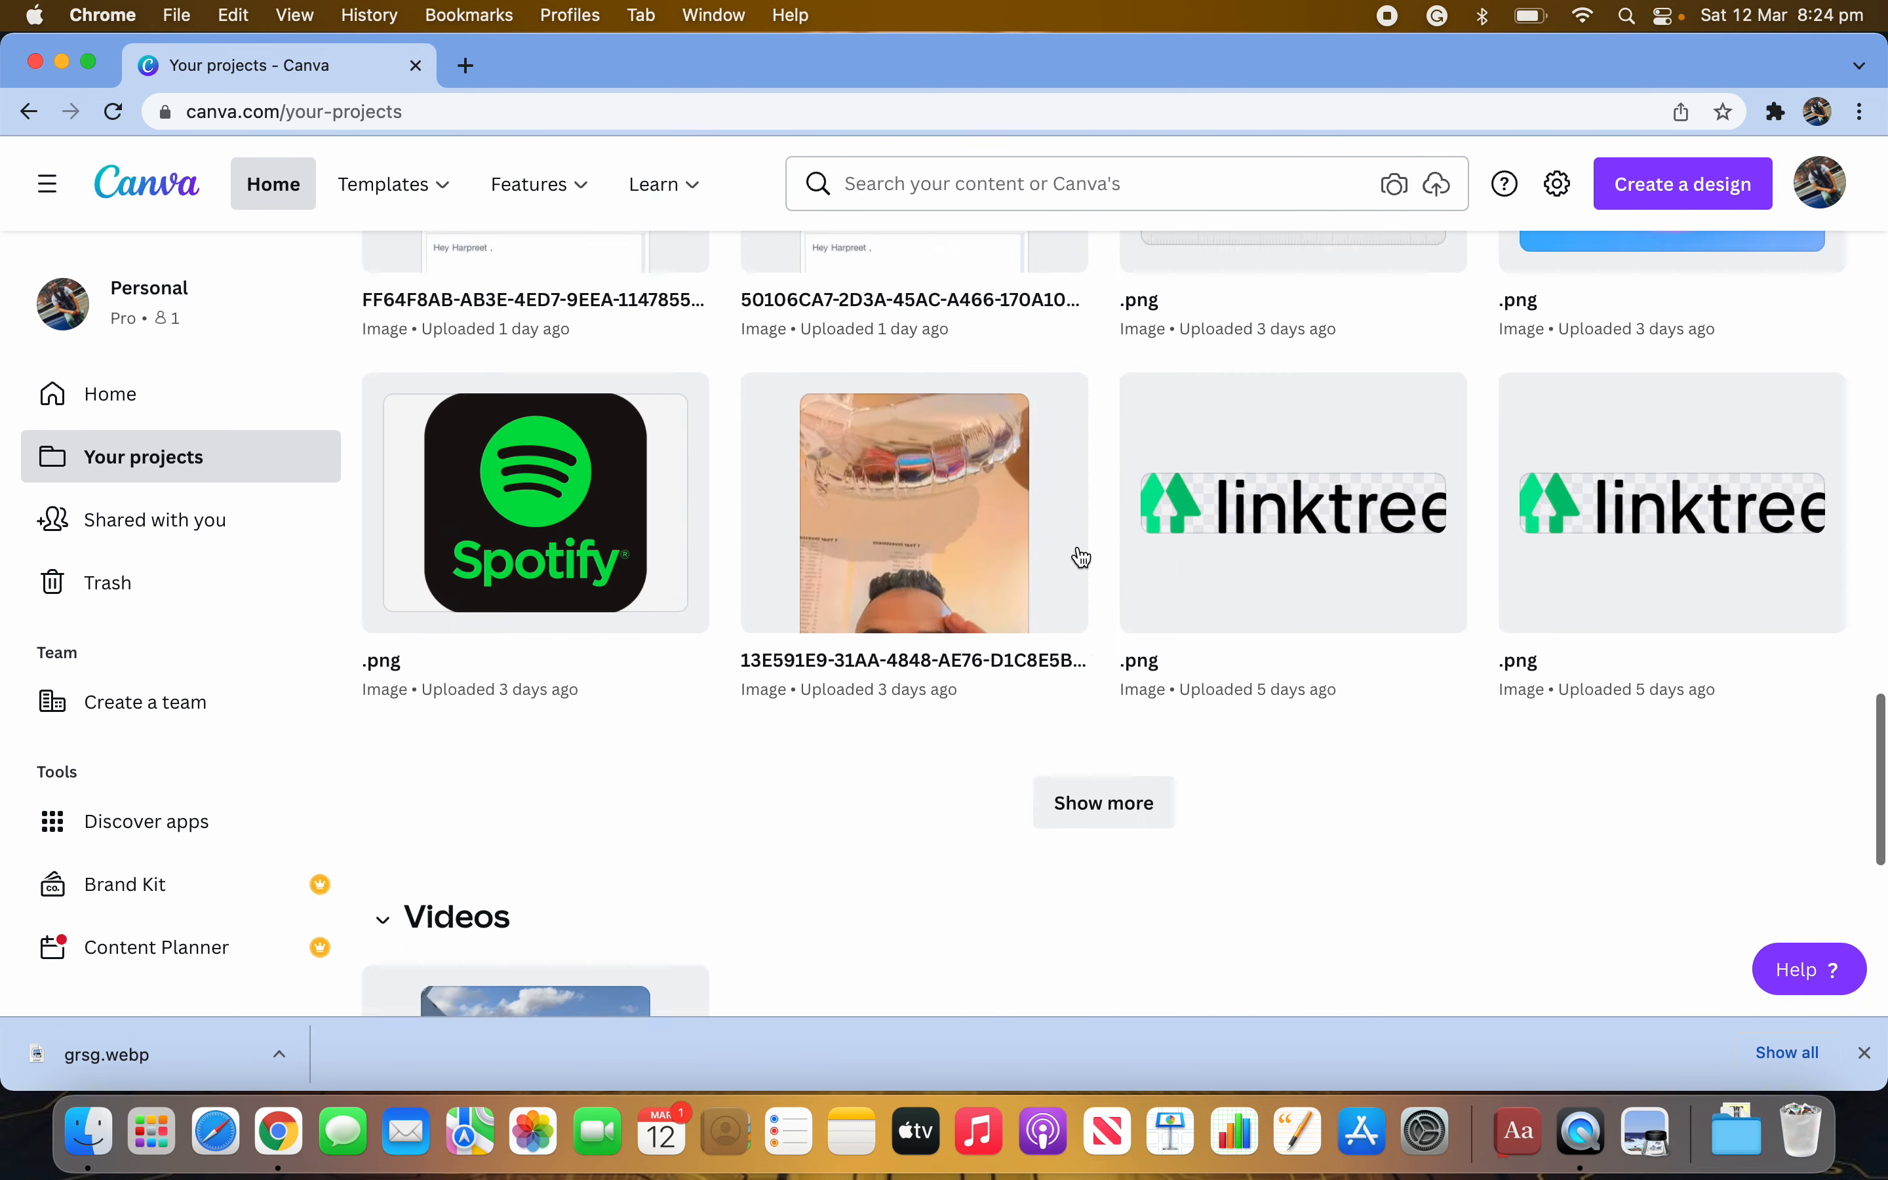
{"action": "scroll", "coordinate": [1124, 897], "scroll_direction": "down", "scroll_amount": 6}
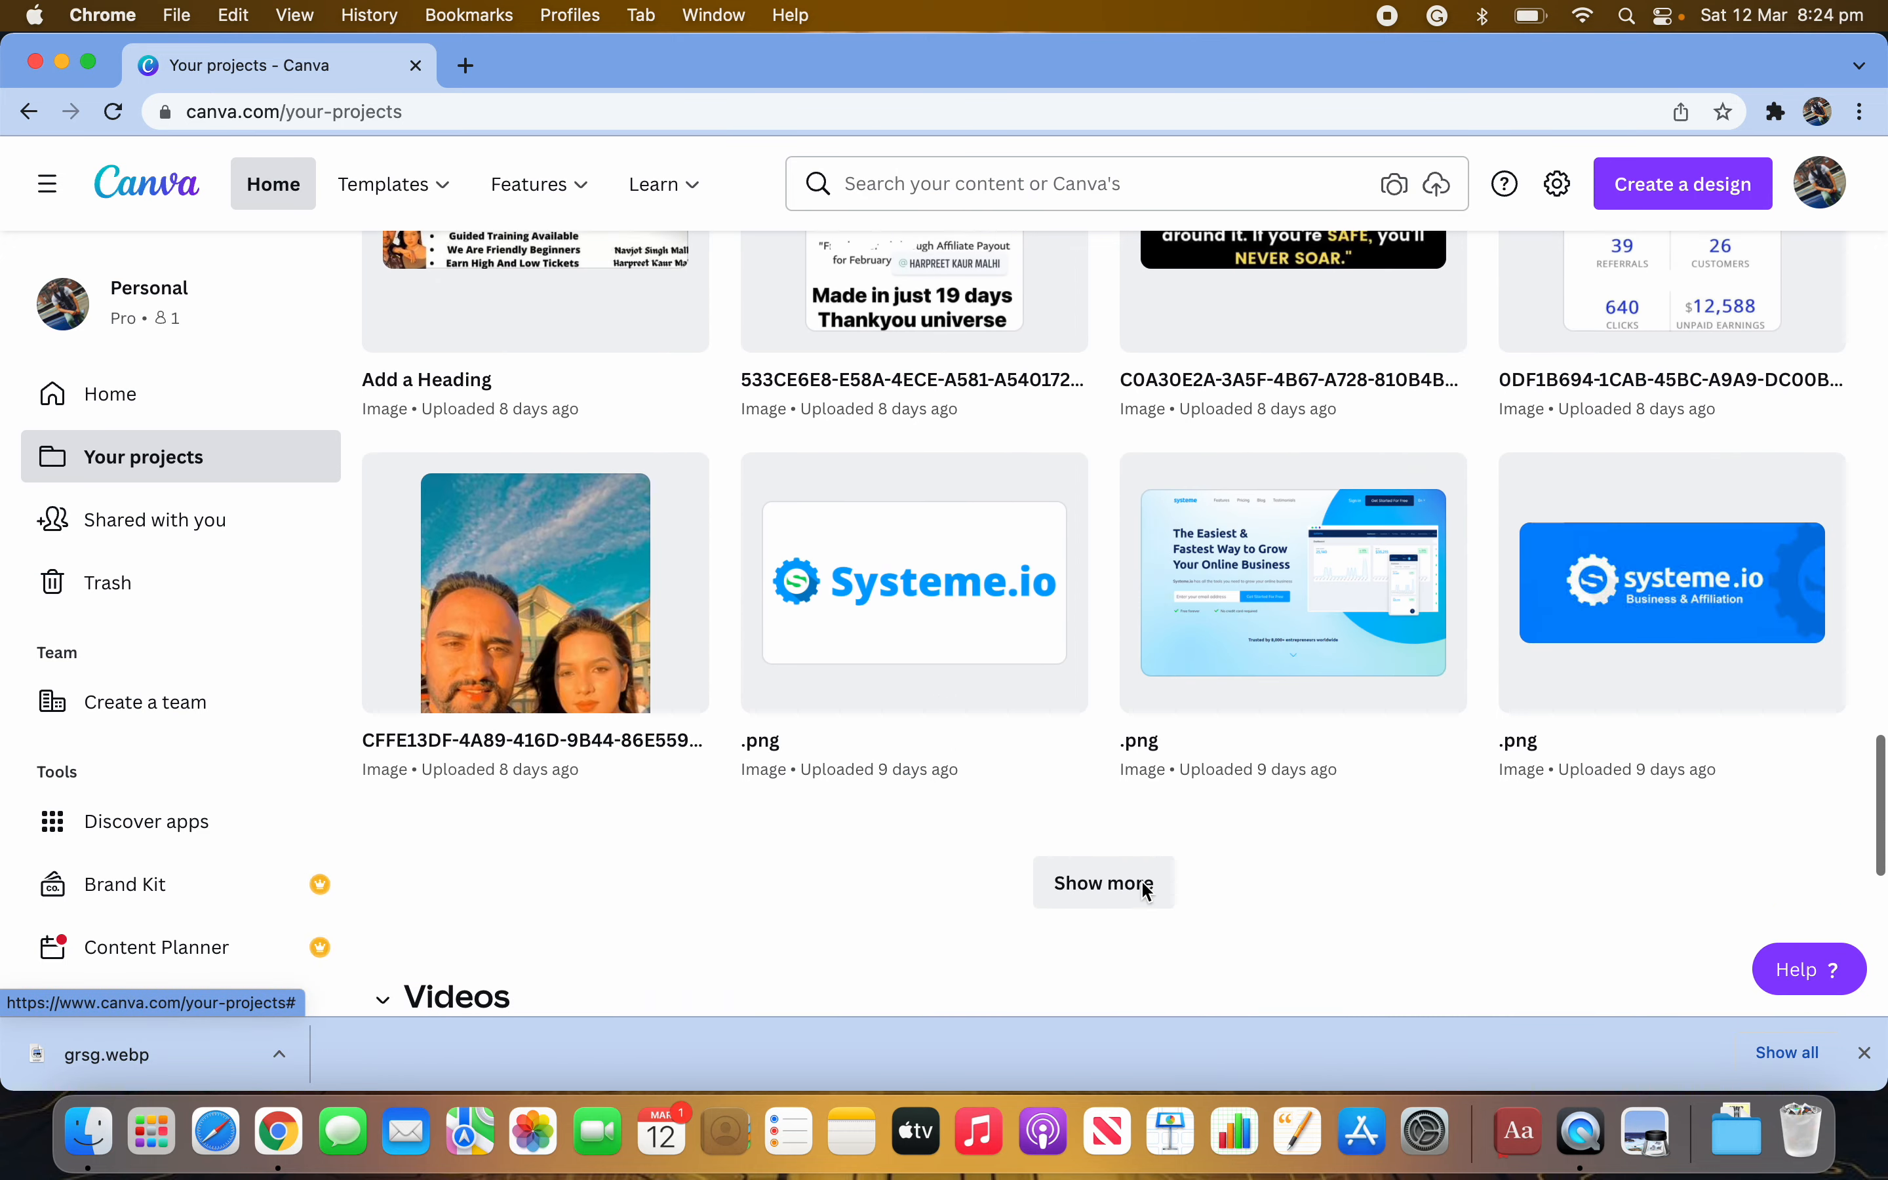
{"action": "left_click", "coordinate": [1096, 889]}
{"action": "scroll", "coordinate": [1092, 856], "scroll_direction": "down", "scroll_amount": 8}
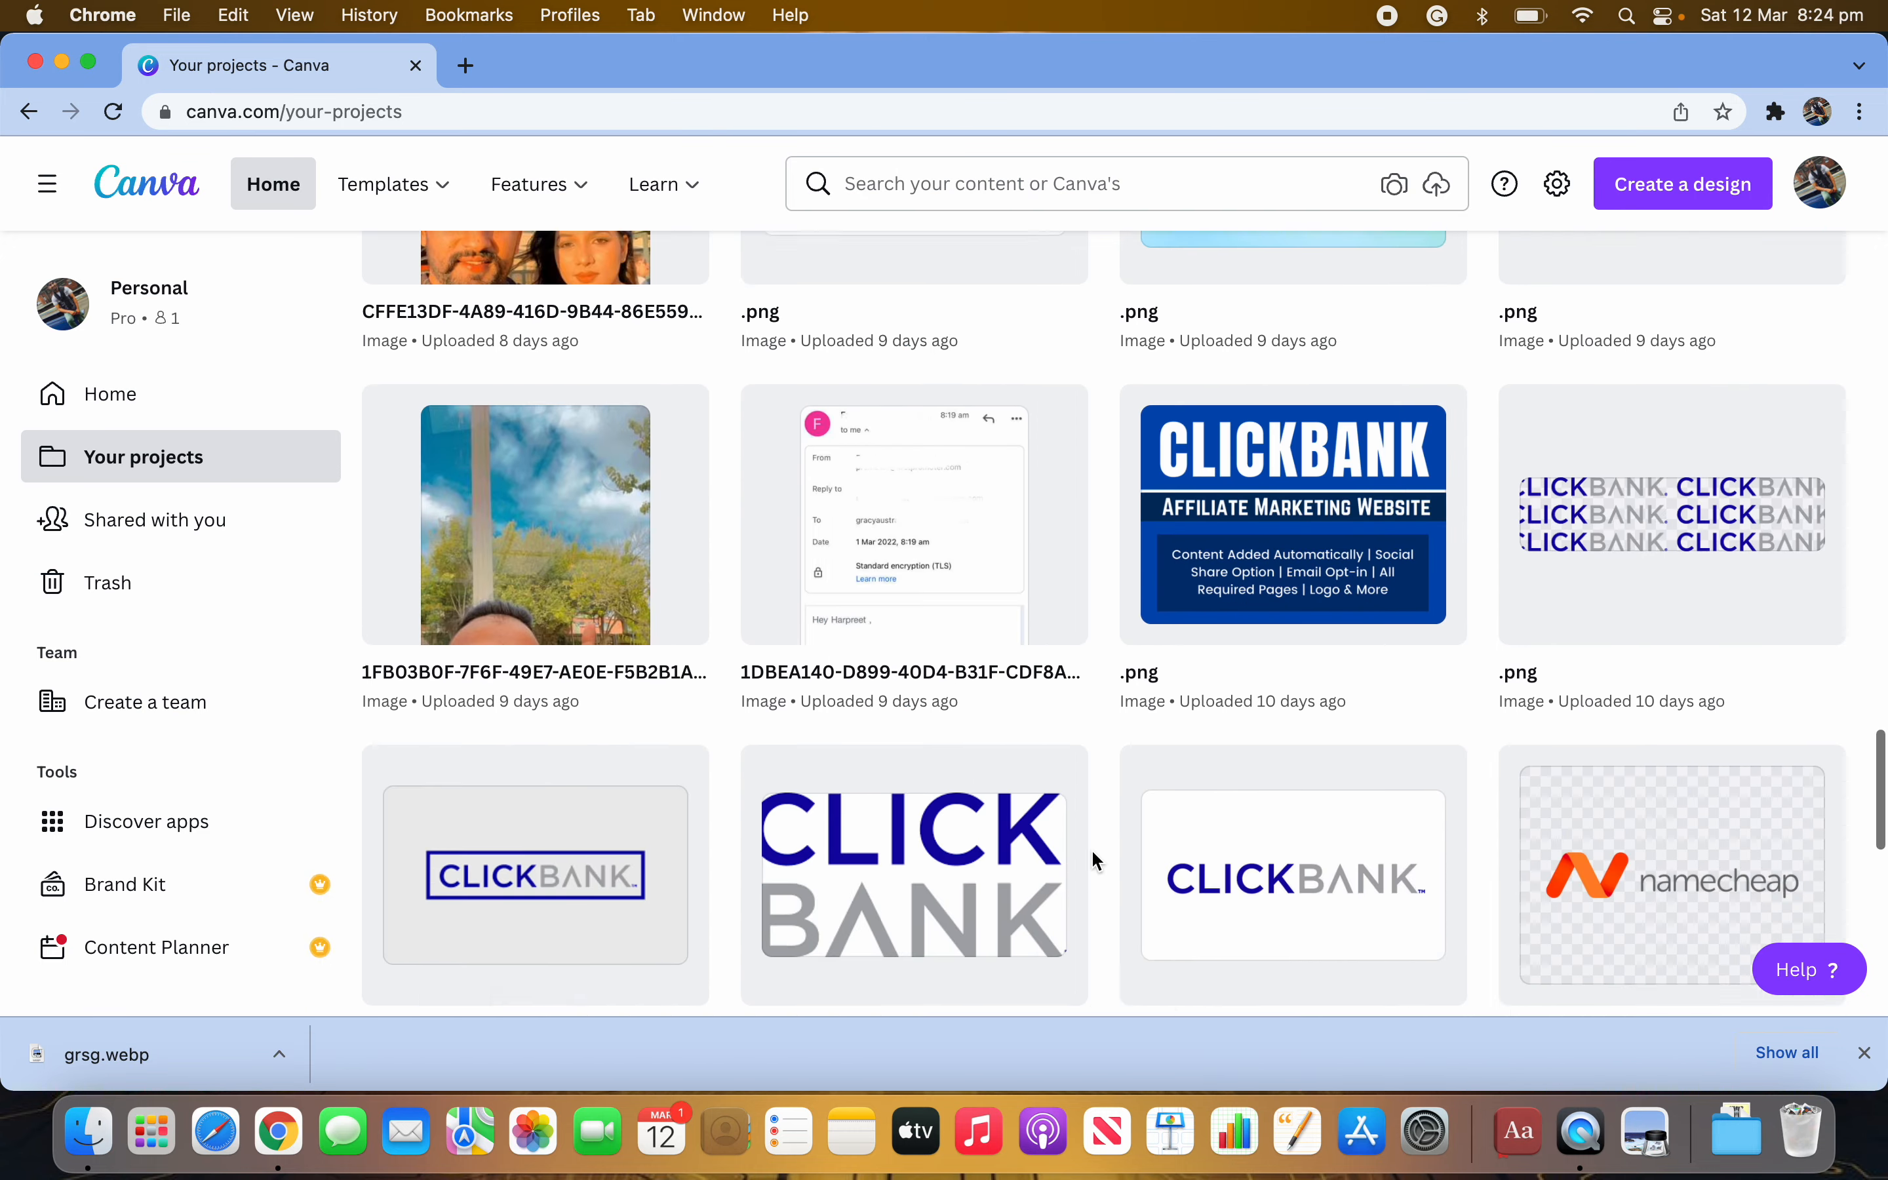
{"action": "scroll", "coordinate": [1092, 856], "scroll_direction": "up", "scroll_amount": 15}
{"action": "scroll", "coordinate": [1095, 856], "scroll_direction": "up", "scroll_amount": 10}
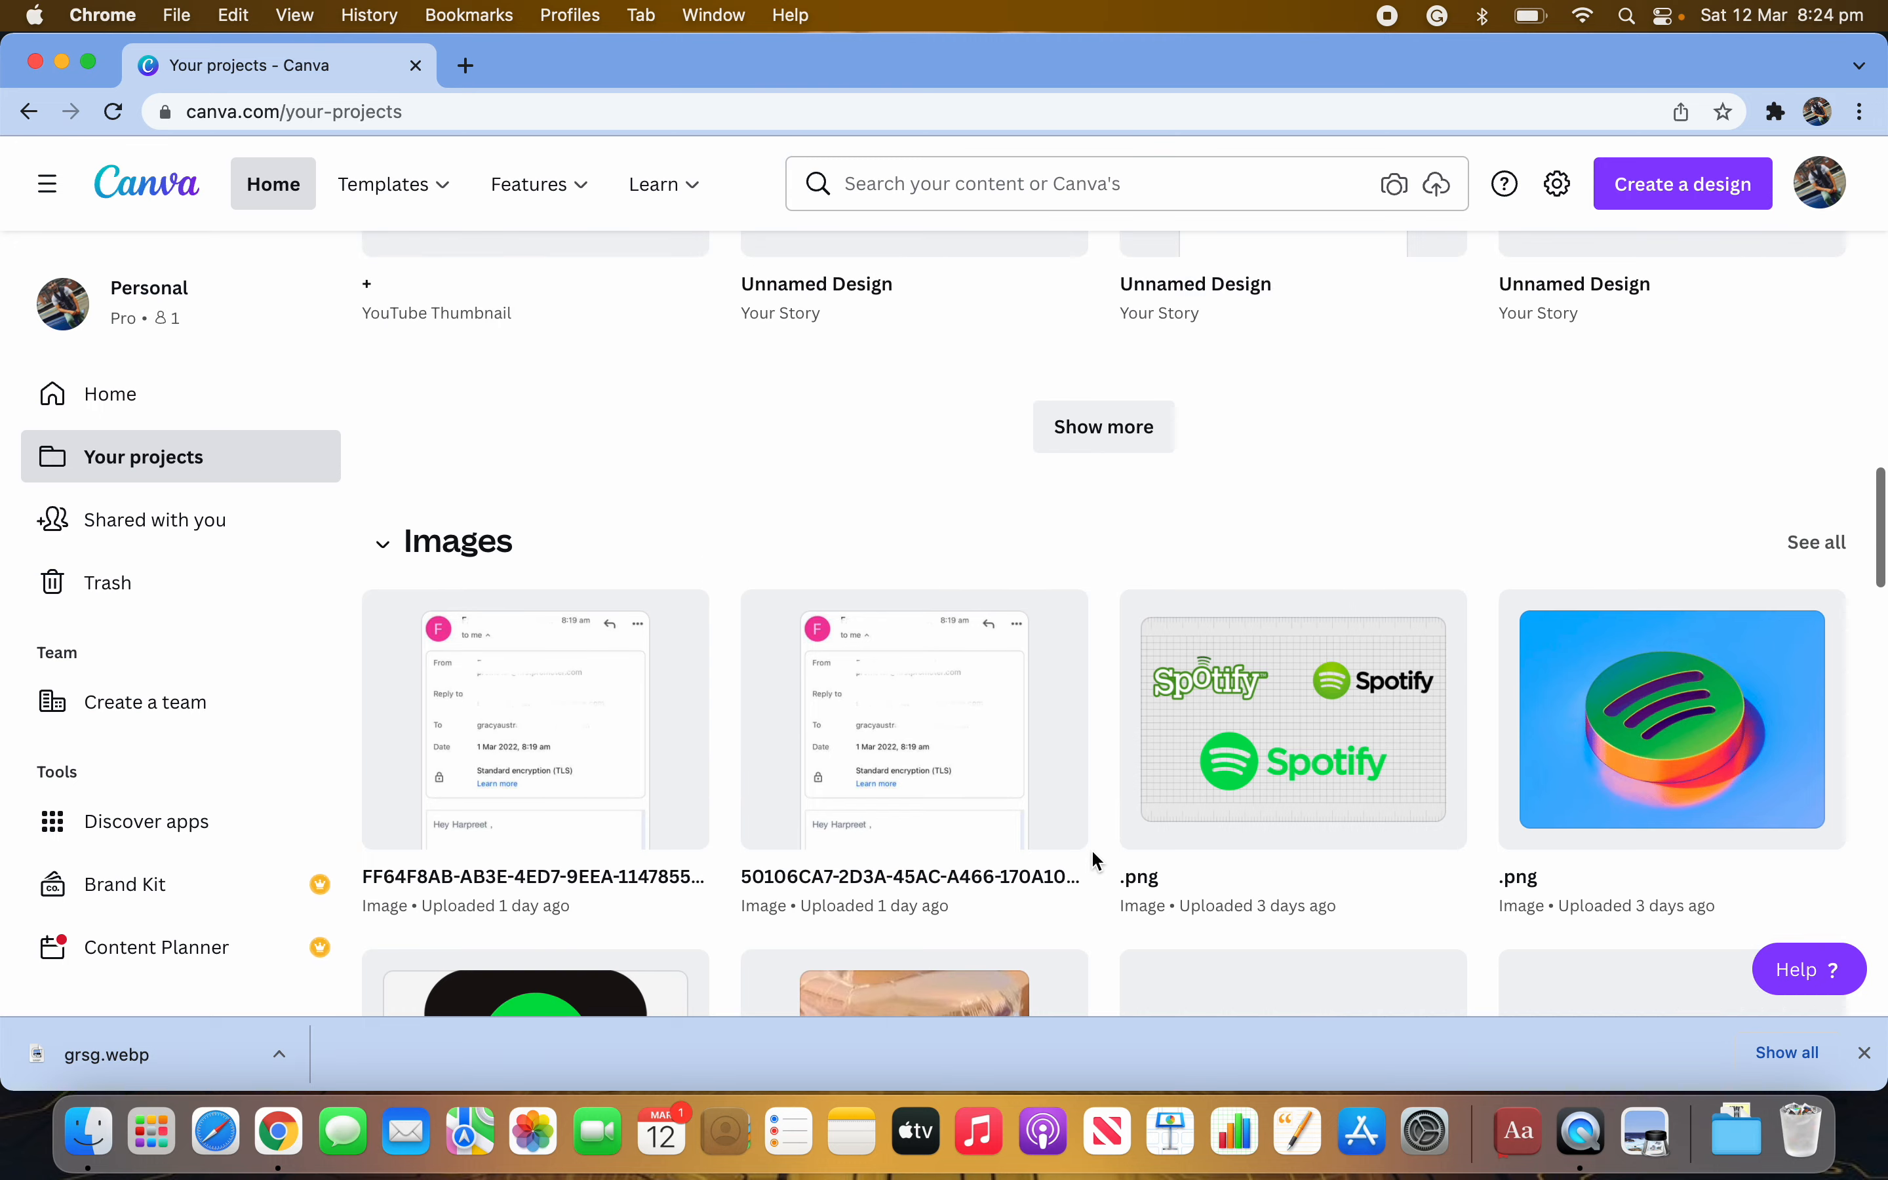
Show more designs, open the Spotify YouTube thumbnail "CREATE" to view it, and close it again.
{"action": "left_click", "coordinate": [1104, 426]}
{"action": "left_click", "coordinate": [560, 527]}
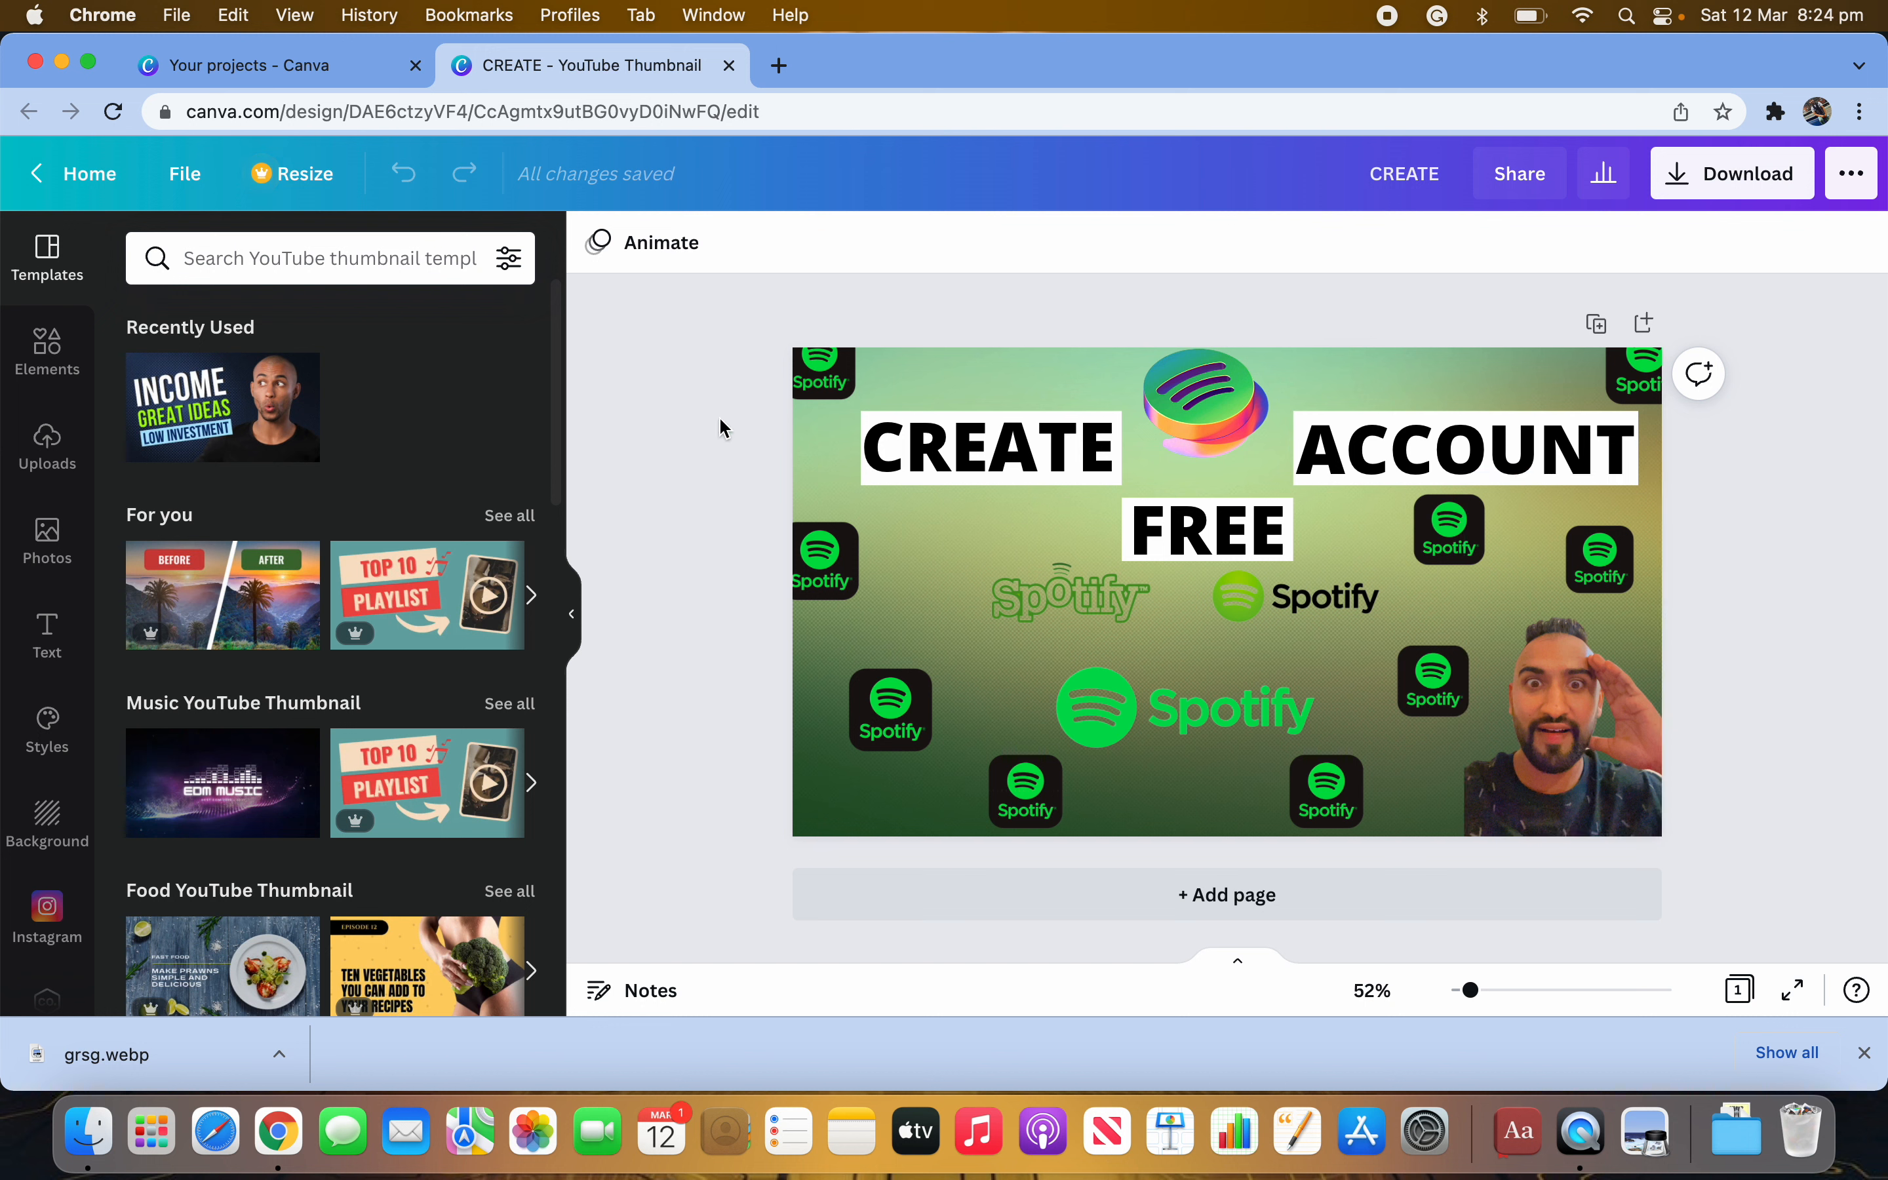
{"action": "left_click", "coordinate": [730, 65]}
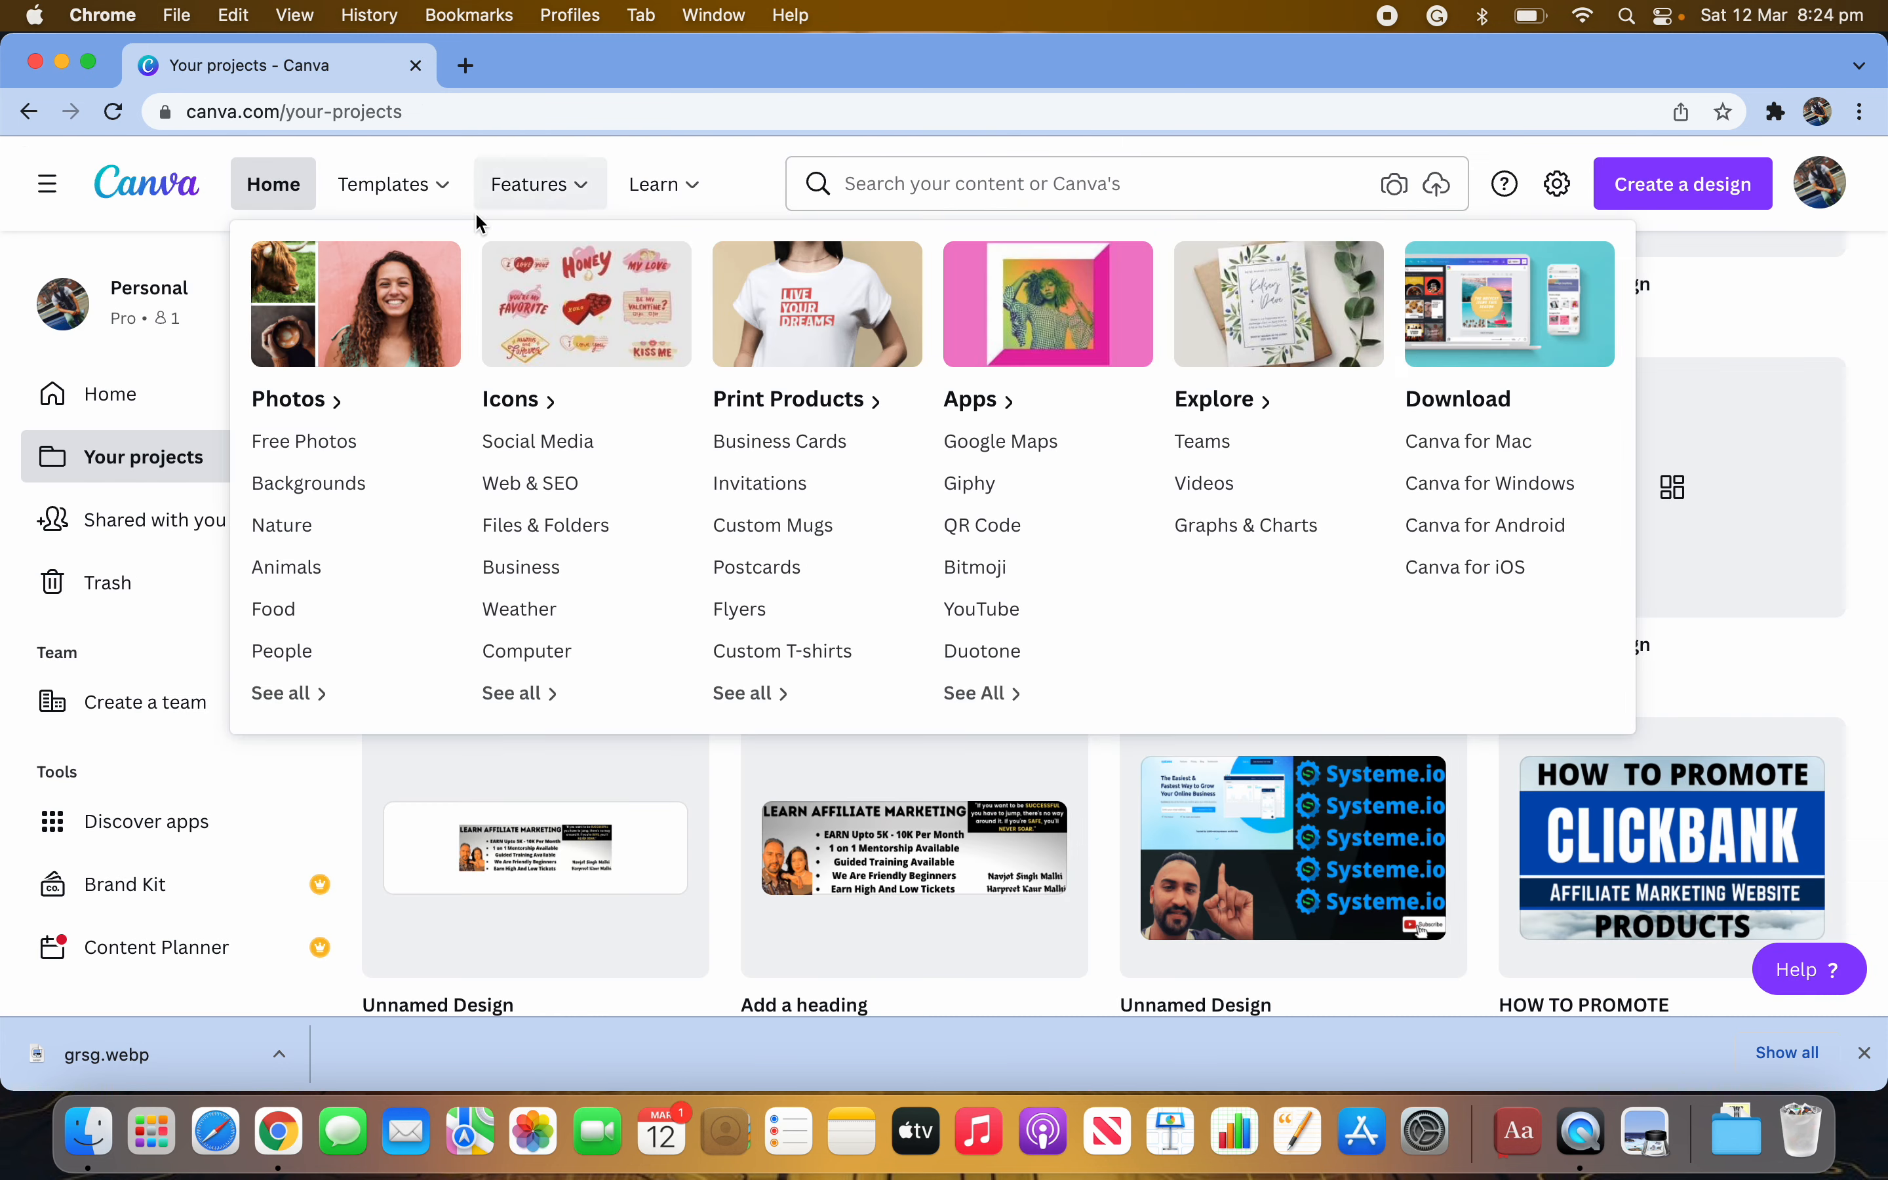
{"action": "mouse_move", "coordinate": [1074, 378]}
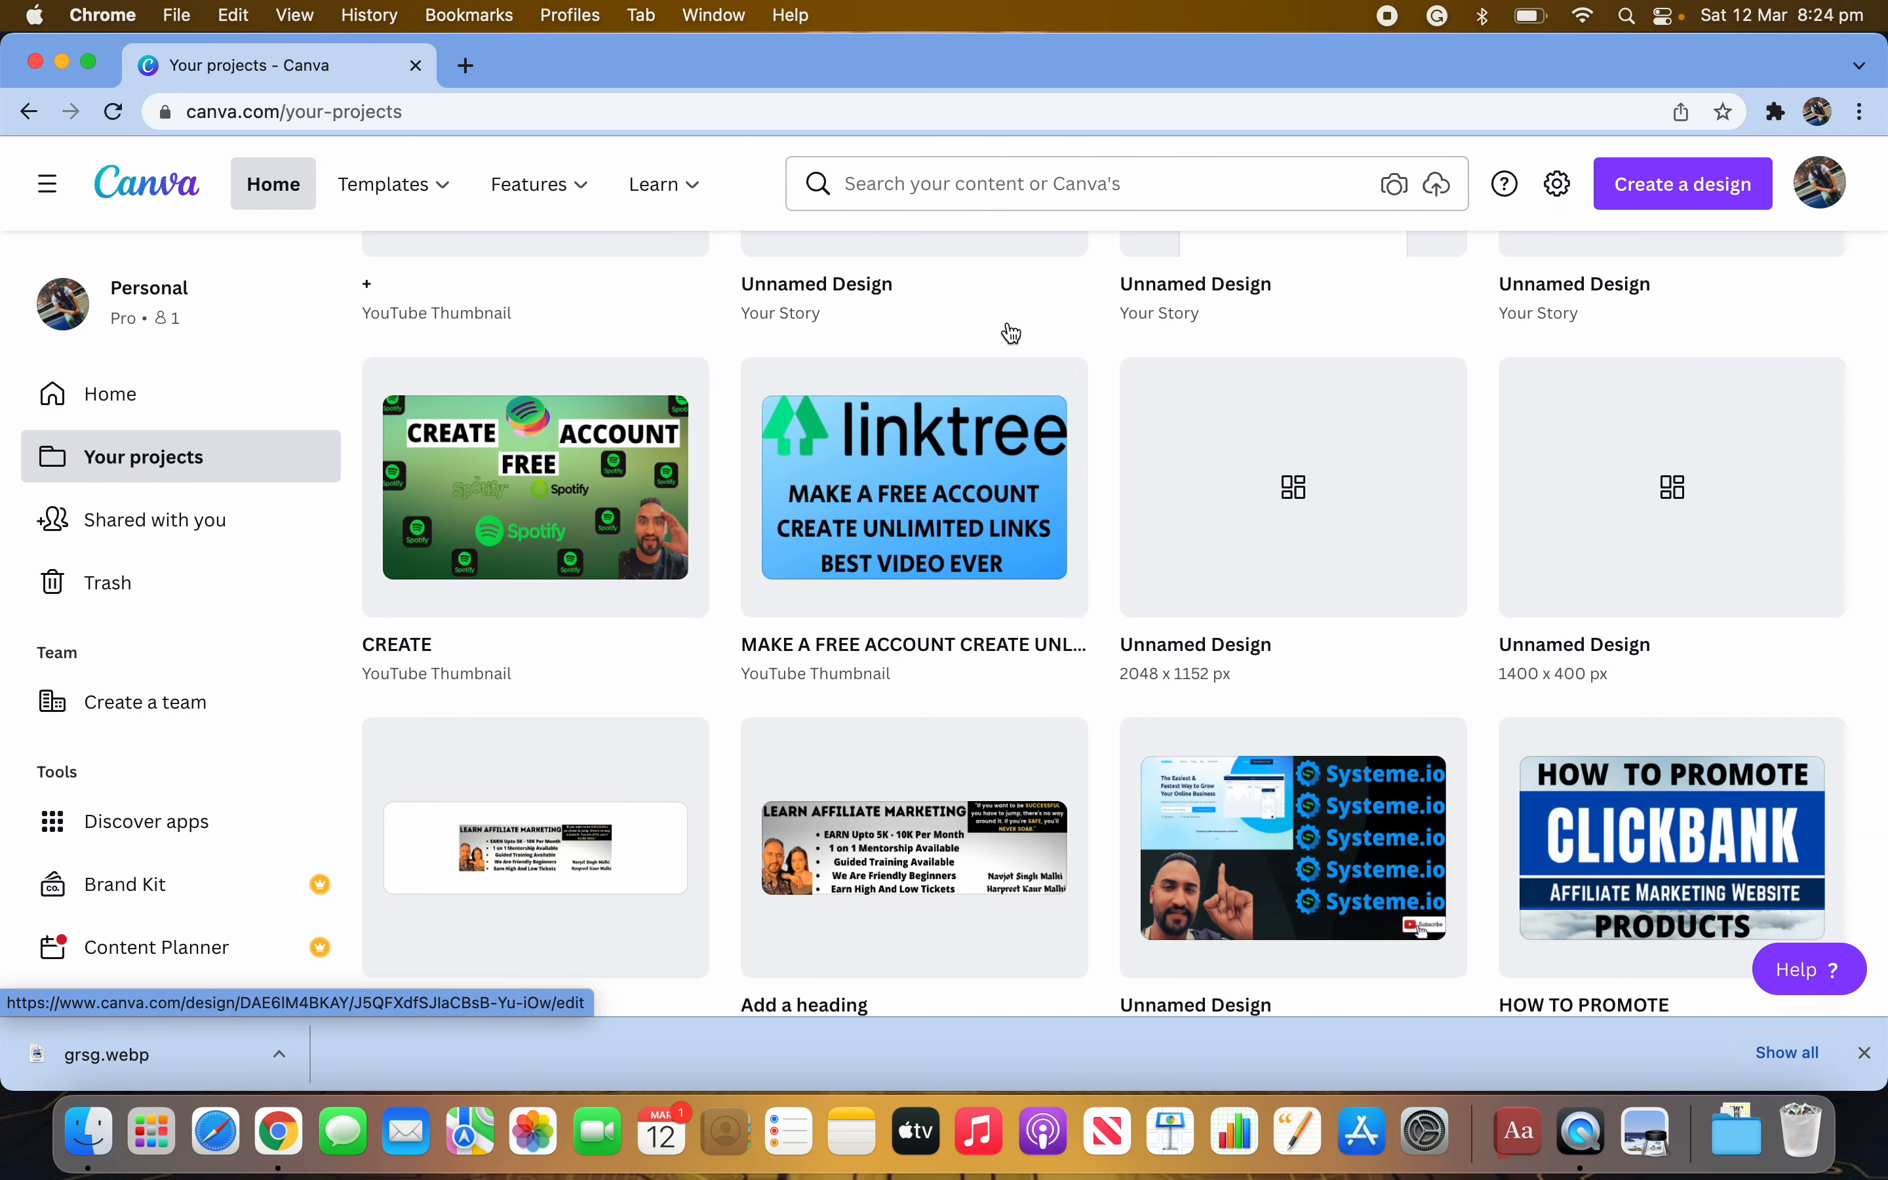